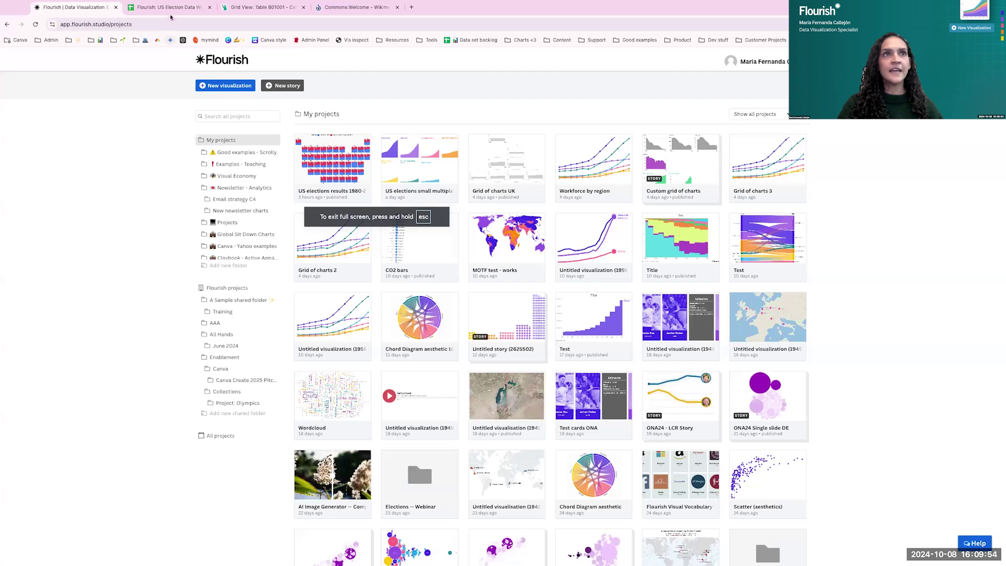
# - Switch to the US Election Data Workbook and examine the date, Trump, Biden and hi_Trump columns of the Polling chart sheet
pyautogui.click(169, 7)
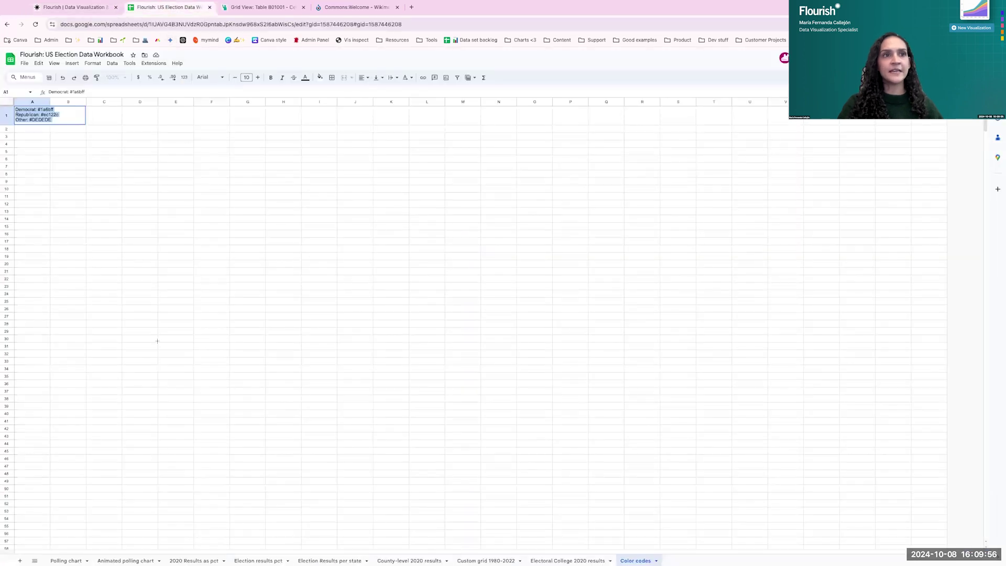
pyautogui.click(158, 341)
pyautogui.click(67, 561)
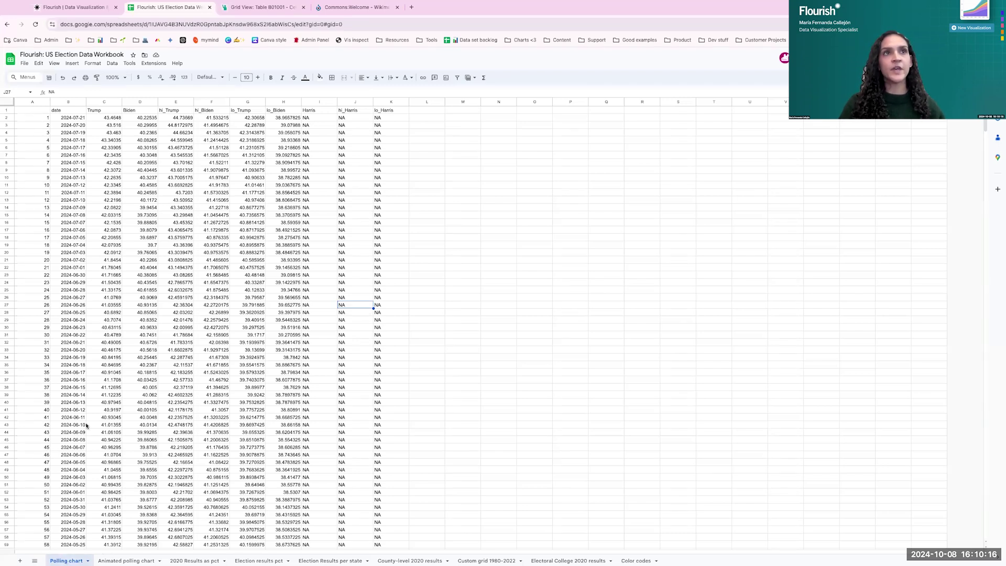
pyautogui.click(70, 104)
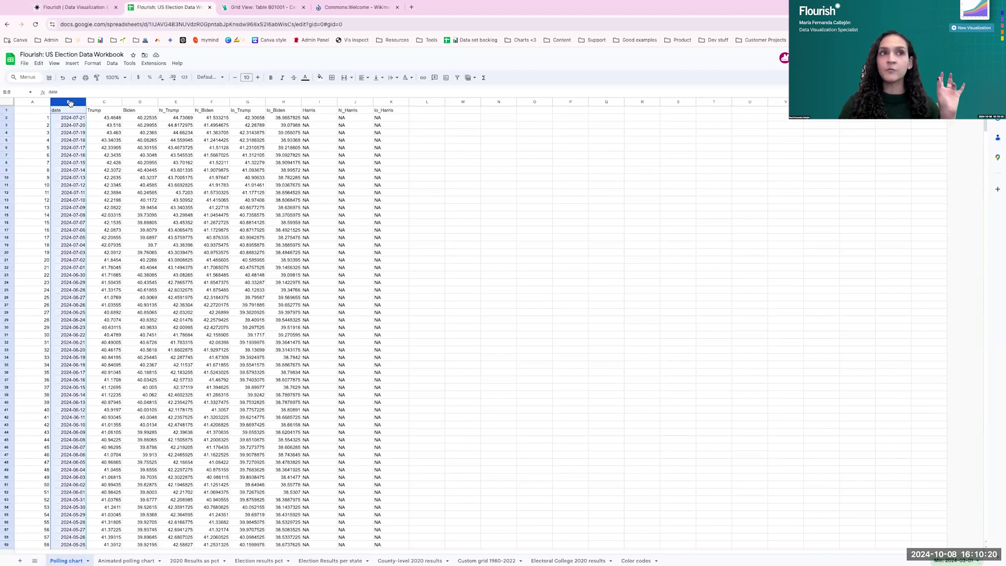
pyautogui.click(101, 103)
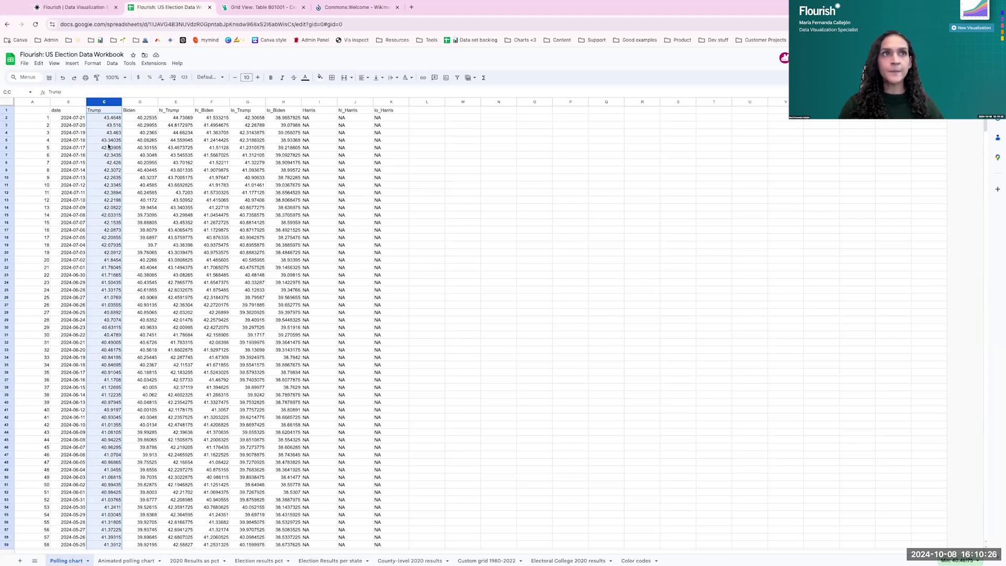
pyautogui.click(138, 102)
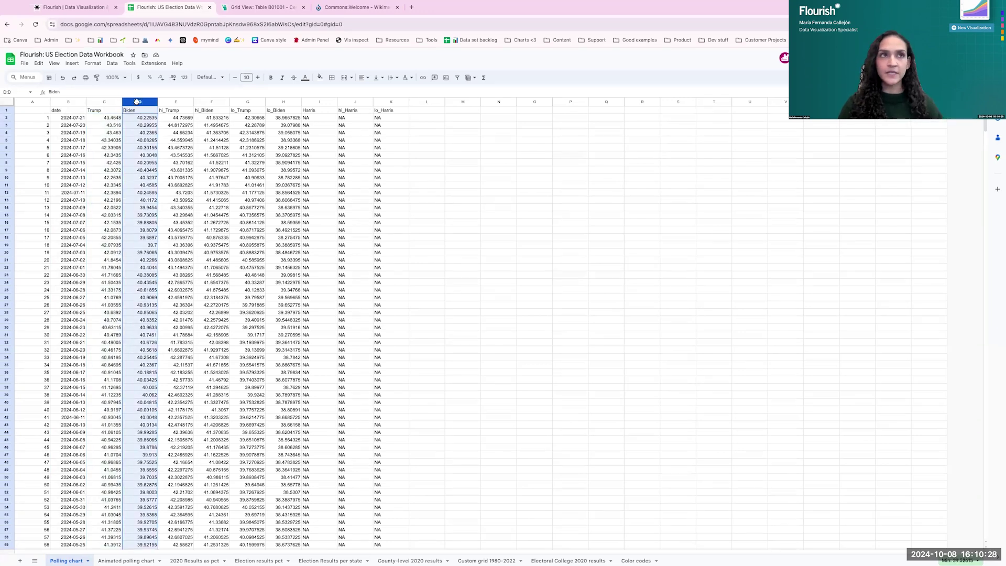
pyautogui.click(169, 102)
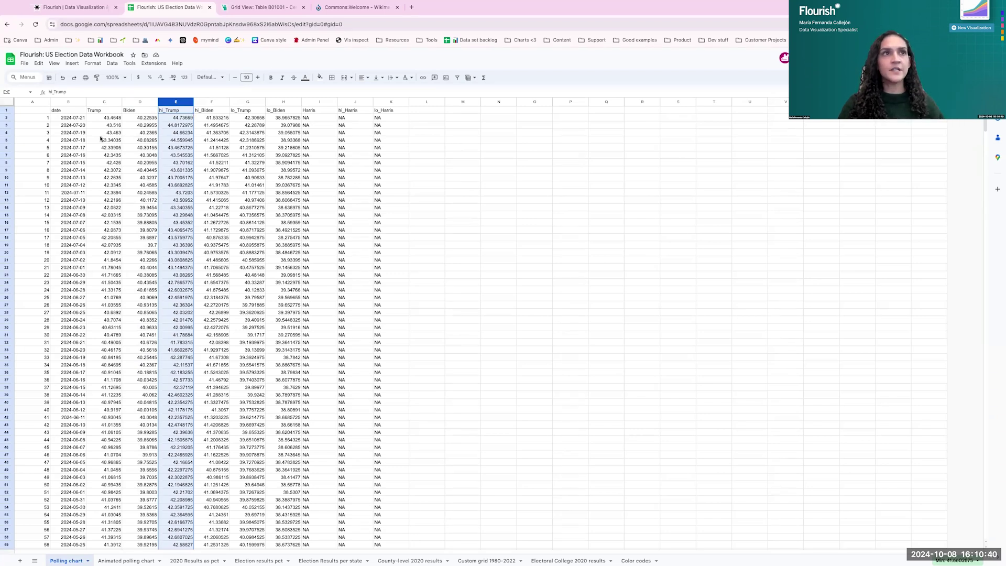
# - Copy the columns from date through lo_Harris in the Polling chart sheet
pyautogui.click(75, 102)
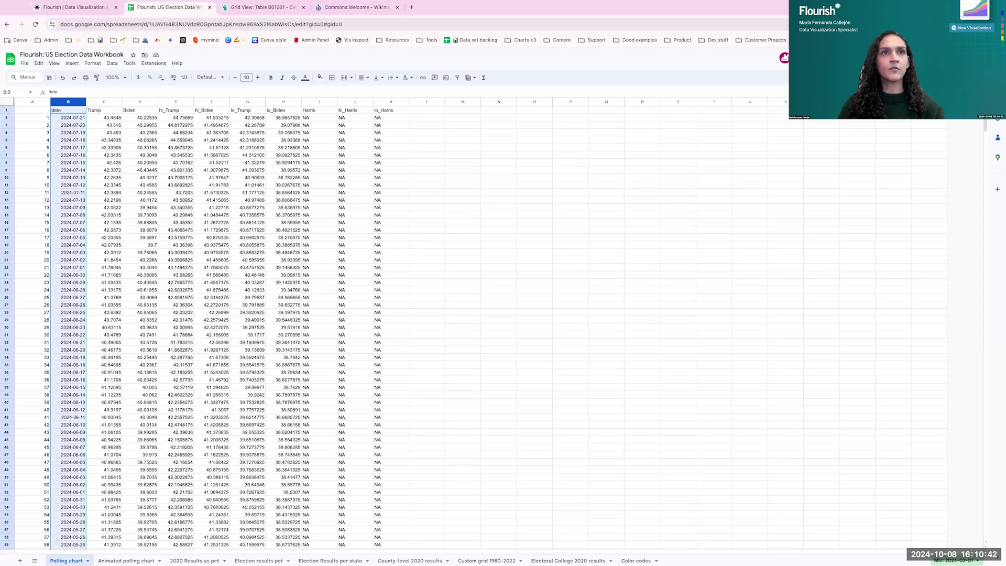
pyautogui.hotkey('shift', 'Right')
pyautogui.hotkey('shift', 'Right')
pyautogui.hotkey('shift', 'Right')
pyautogui.hotkey('shift', 'Right')
pyautogui.hotkey('shift', 'Right')
pyautogui.hotkey('shift', 'Right')
pyautogui.hotkey('shift', 'Right')
pyautogui.hotkey('shift', 'Right')
pyautogui.hotkey('shift', 'Right')
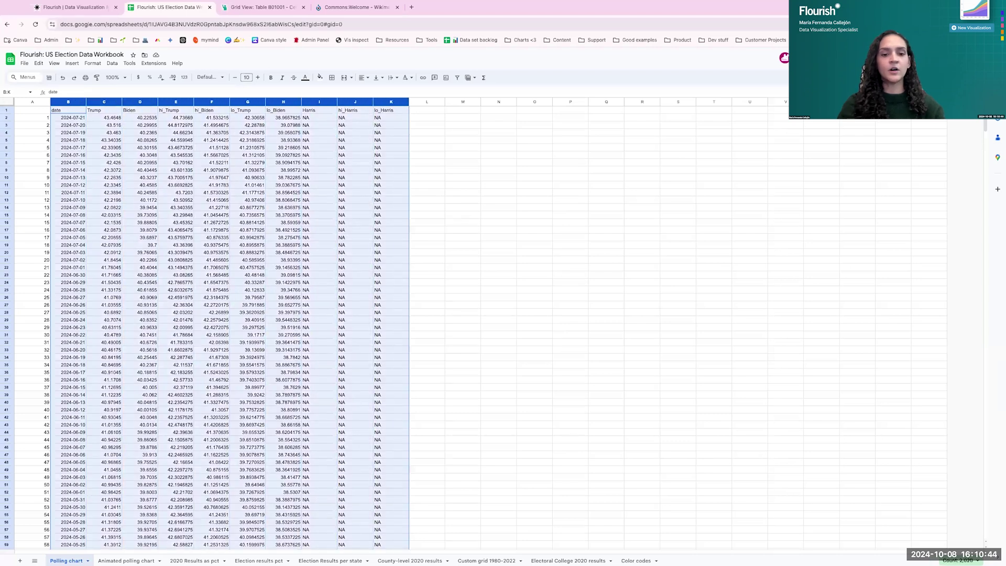
# - Switch to Flourish, create a visualization from the Line chart template and widen its preview to about 1224 pixels
pyautogui.click(75, 9)
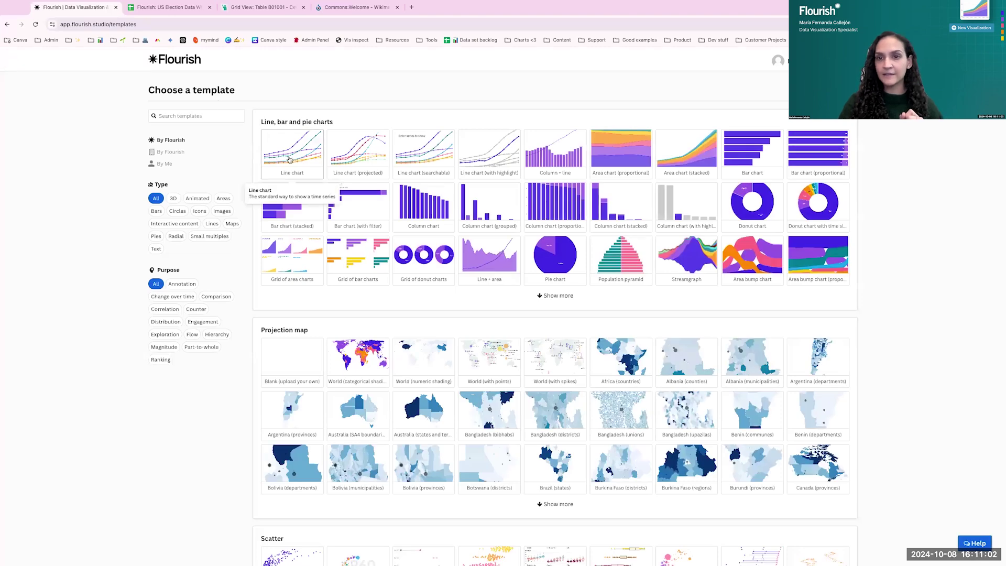
pyautogui.click(292, 159)
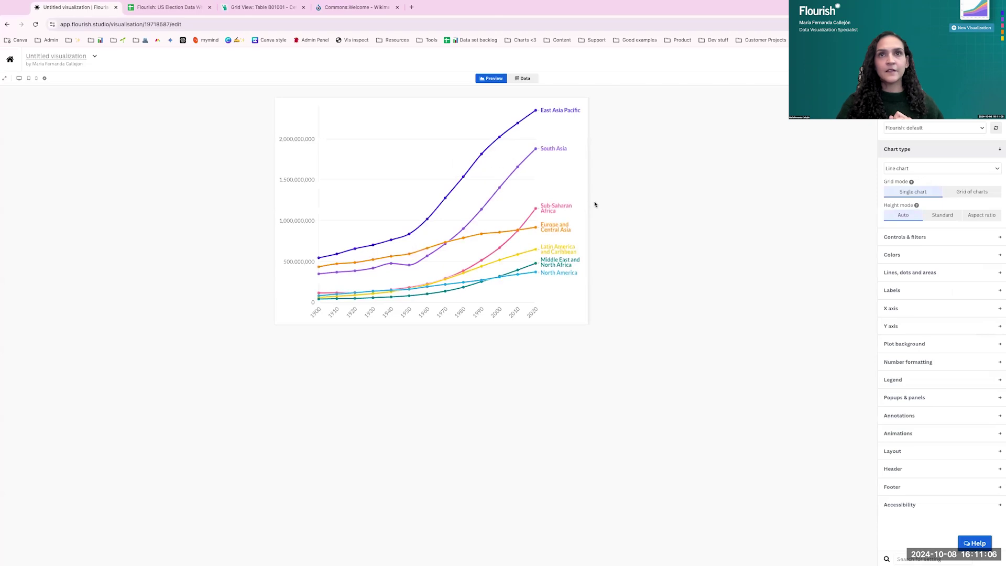
pyautogui.moveTo(588, 203); pyautogui.dragTo(683, 229)
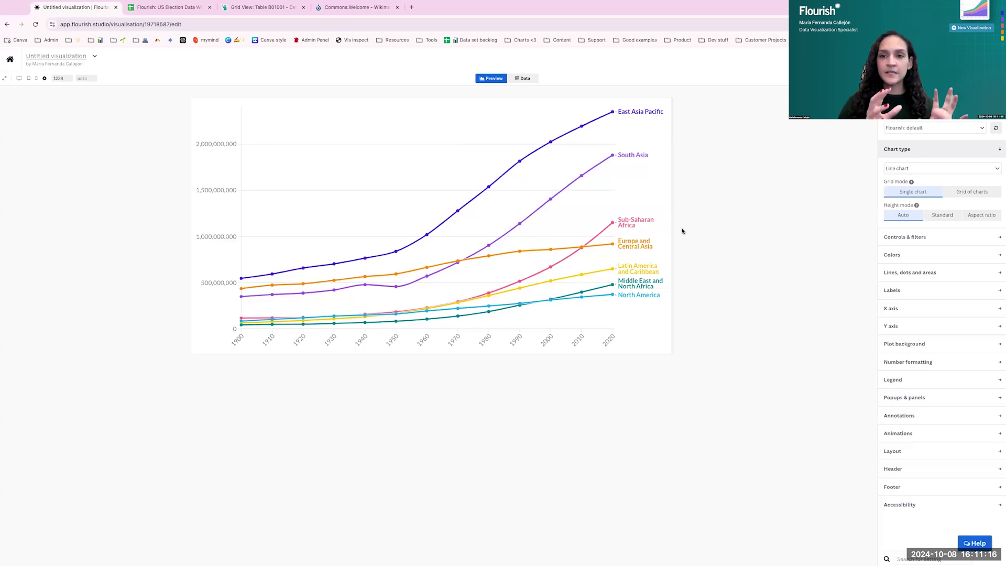
pyautogui.moveTo(545, 329)
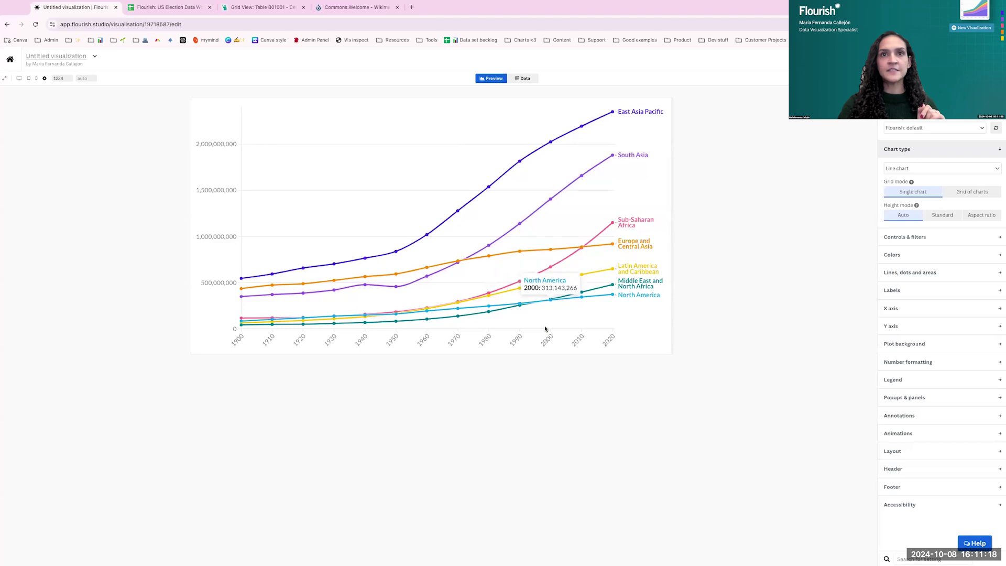
pyautogui.moveTo(596, 264)
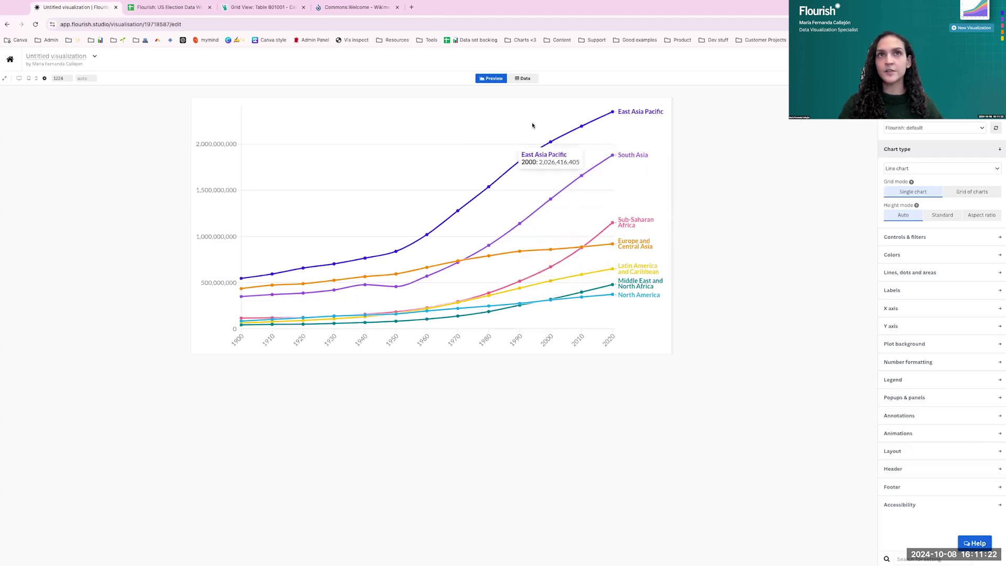
# - Show the visualization's data sheet at a larger zoom and clear all its sample data
pyautogui.click(525, 78)
pyautogui.hotkey('ctrl', '+')
pyautogui.hotkey('ctrl', '+')
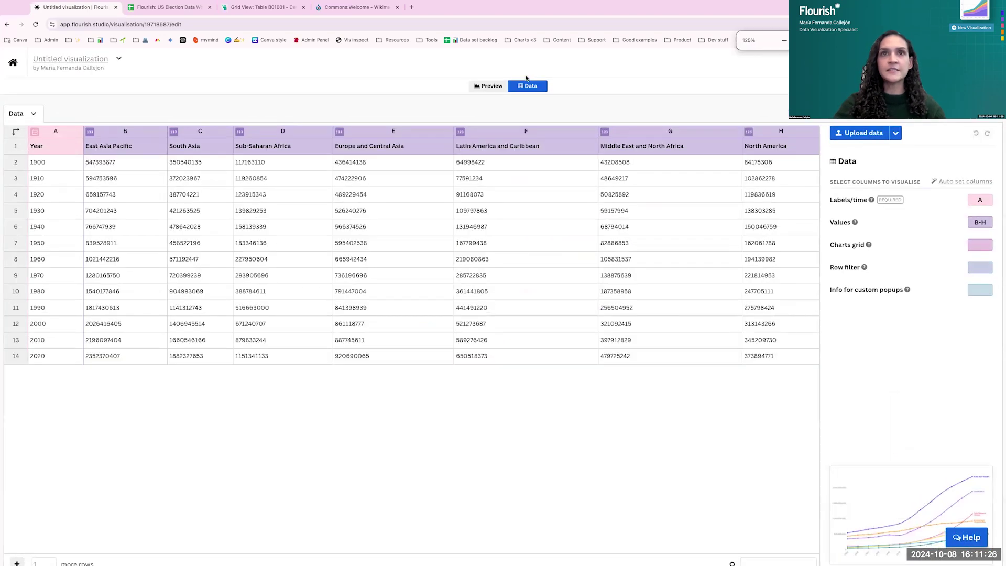
pyautogui.click(33, 113)
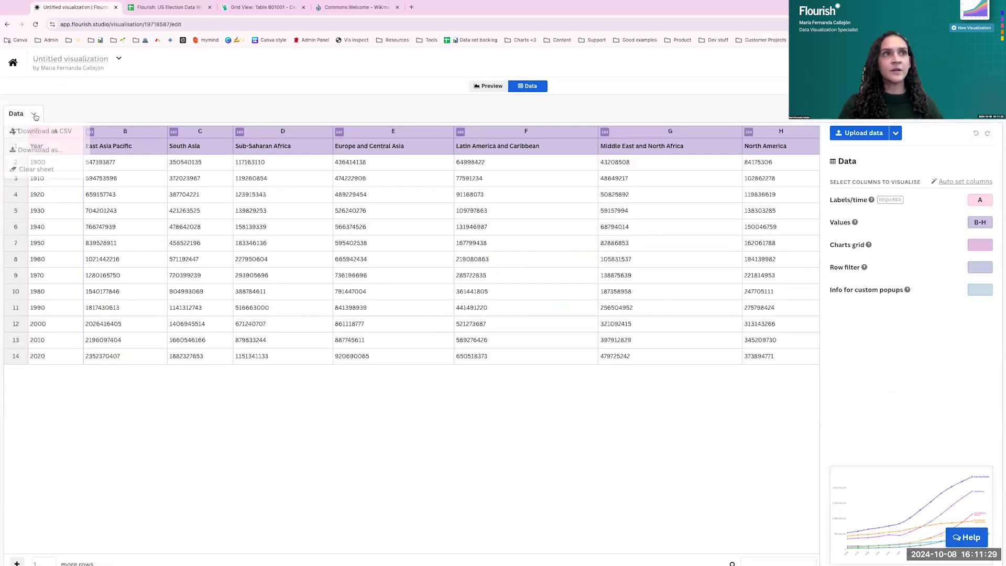
pyautogui.click(37, 172)
# - Paste the copied polling data from cell A1 with data type interpretation and automatic column selection both turned off
pyautogui.click(88, 146)
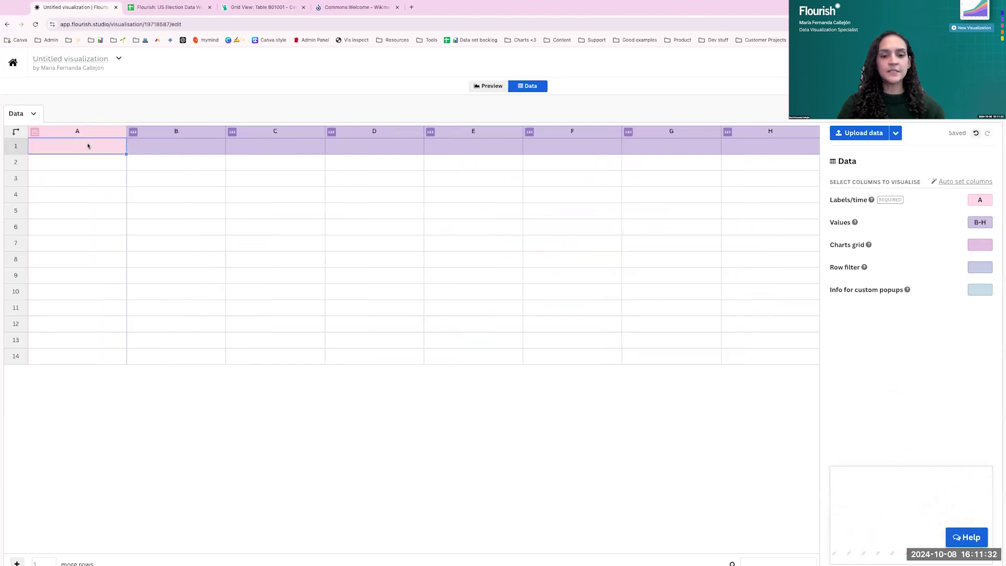
pyautogui.hotkey('ctrl', 'v')
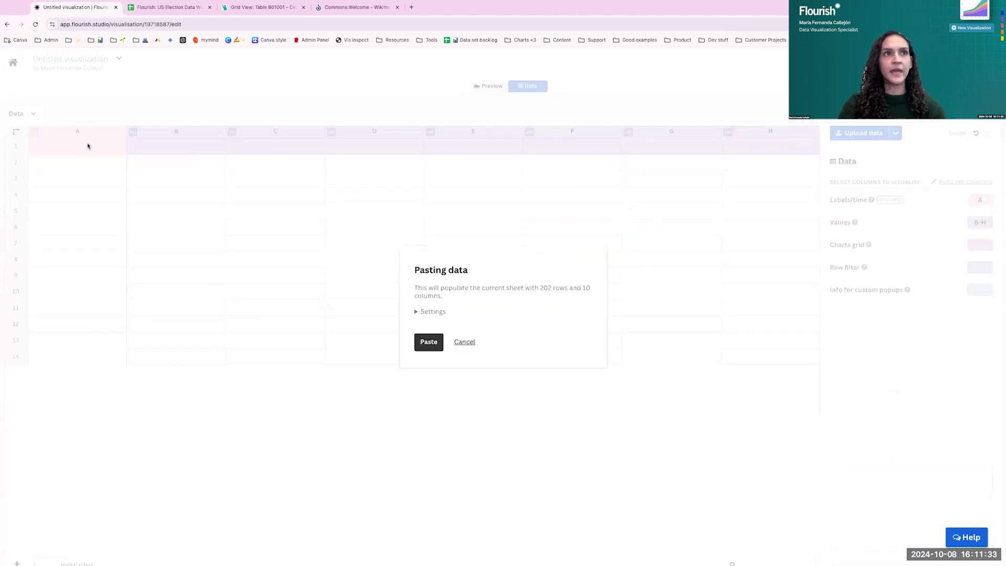
pyautogui.click(419, 315)
pyautogui.click(419, 312)
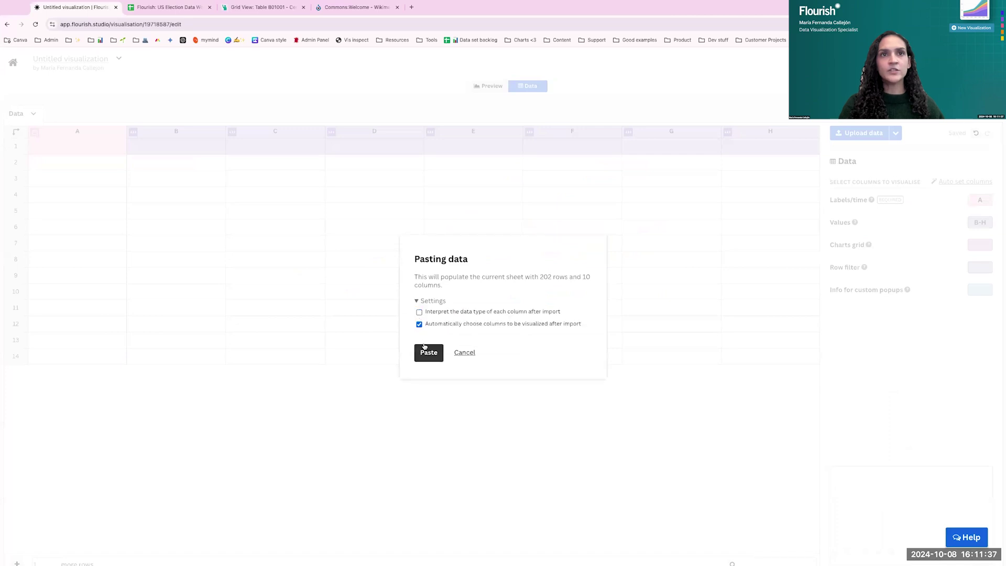
pyautogui.click(419, 312)
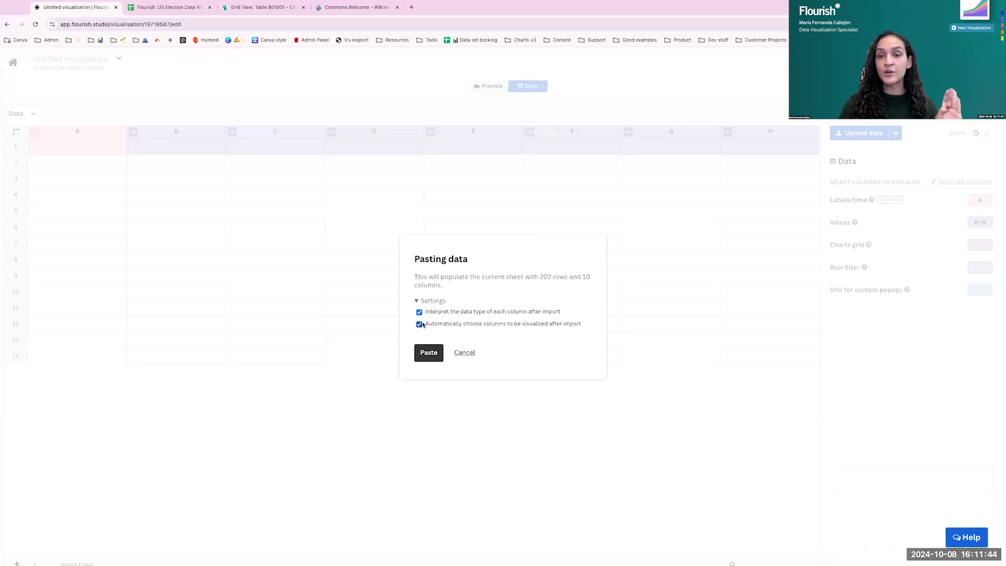
pyautogui.click(420, 312)
pyautogui.click(420, 324)
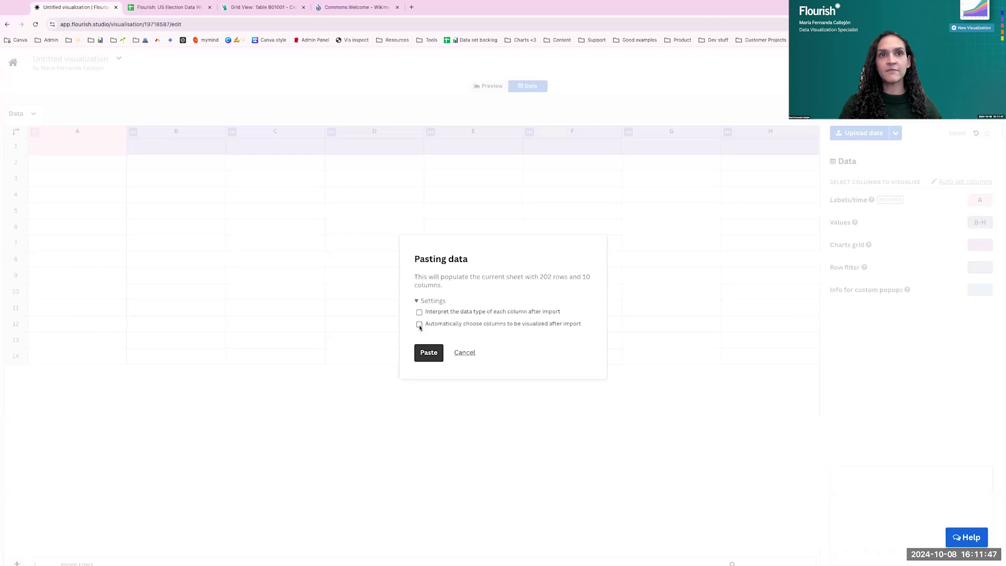
pyautogui.click(428, 353)
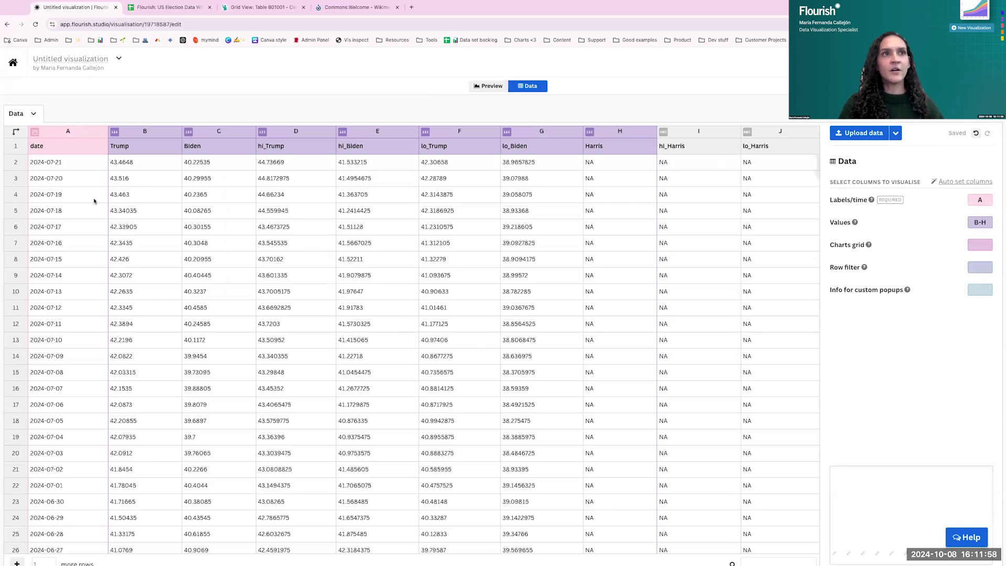
# - Sort the data sheet by the date column in ascending order
pyautogui.click(80, 132)
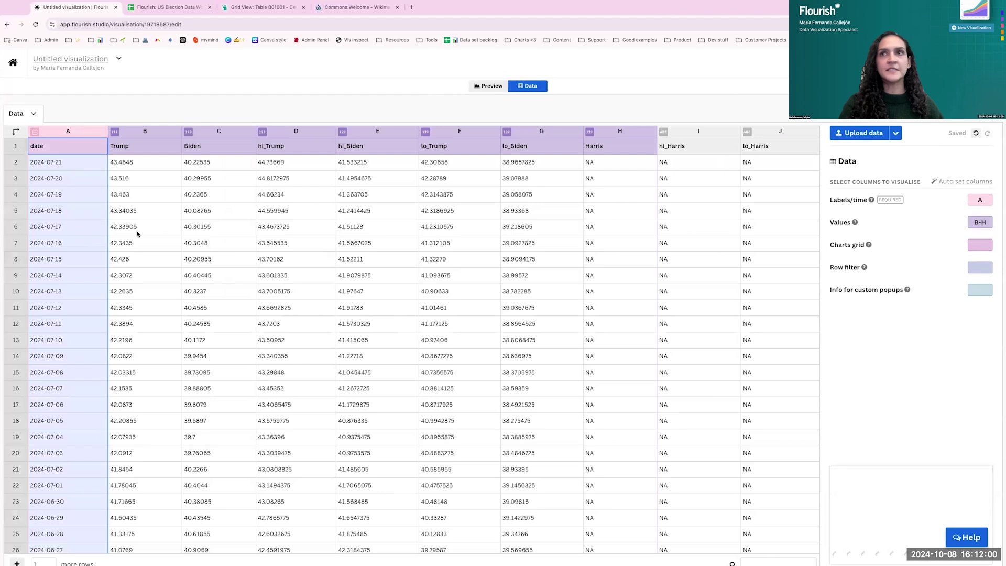
pyautogui.moveTo(865, 200); pyautogui.dragTo(831, 200)
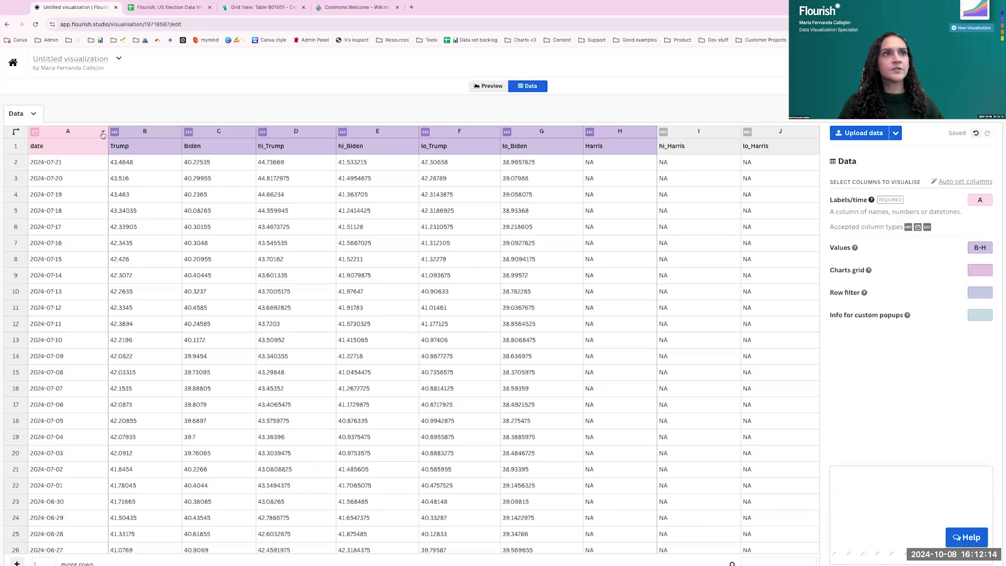
pyautogui.rightClick(104, 136)
pyautogui.click(144, 214)
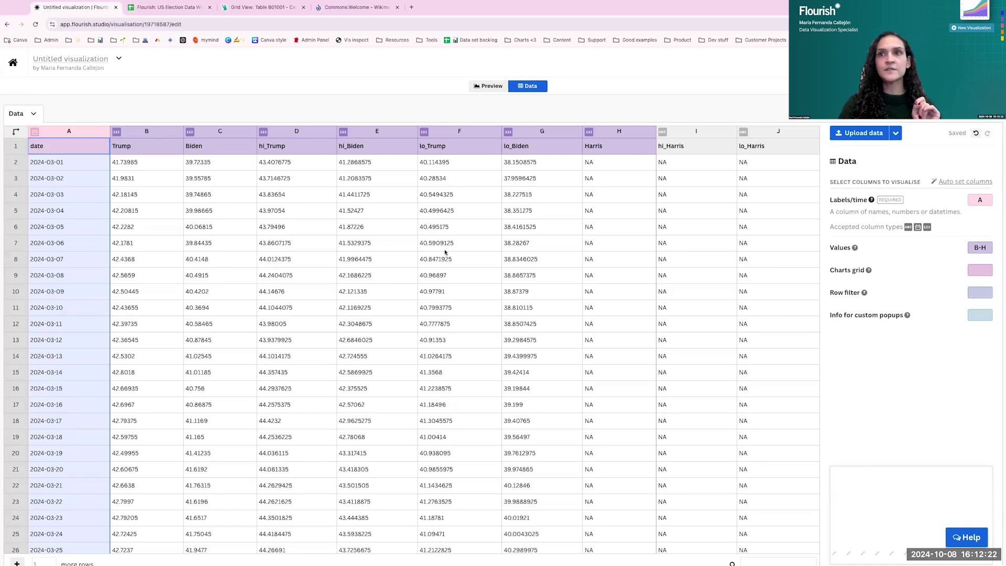
# - Set the Values columns to the continuous range B-H
pyautogui.click(974, 248)
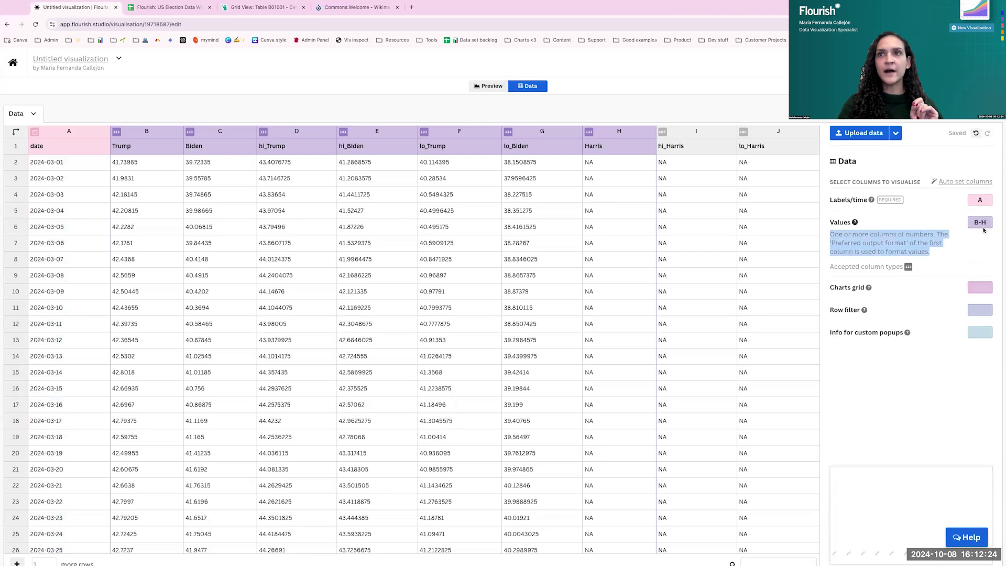
pyautogui.press('BackSpace')
pyautogui.press('BackSpace')
pyautogui.press('BackSpace')
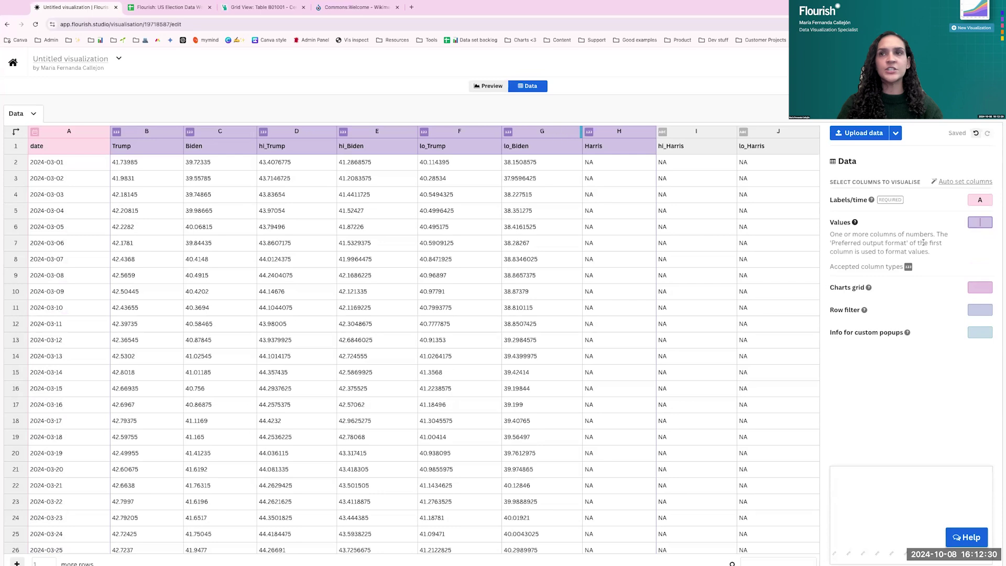
pyautogui.write('B-')
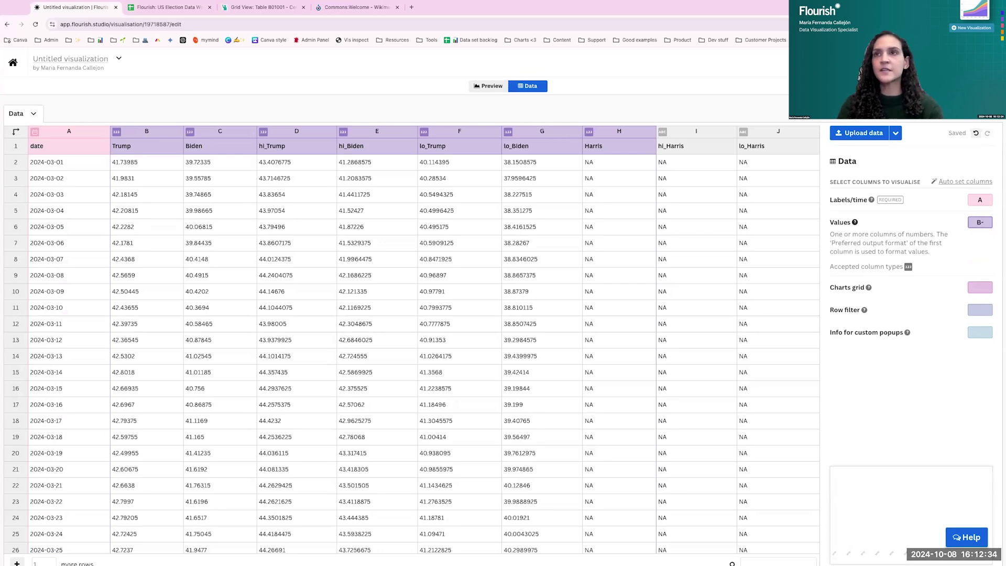
pyautogui.write('H')
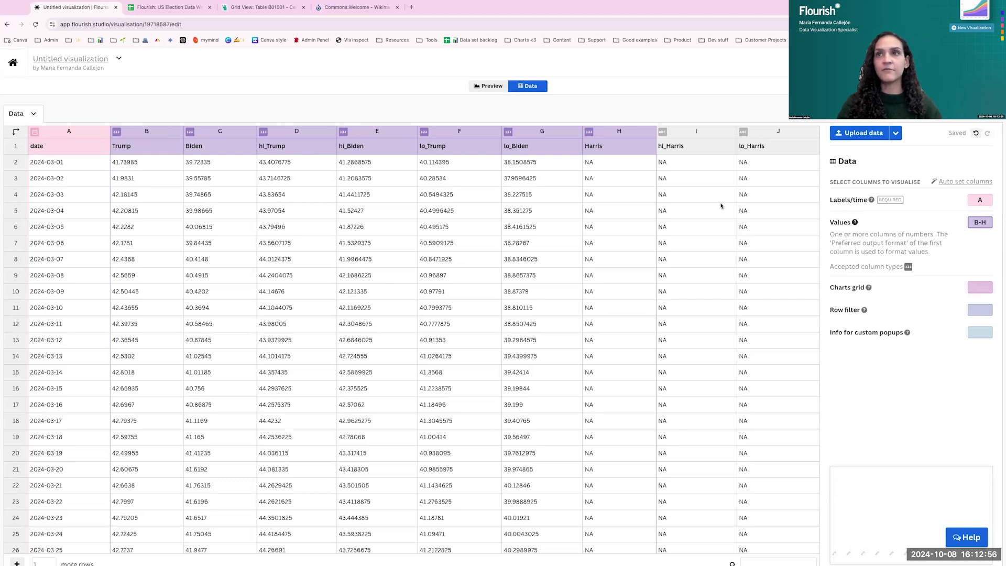
# - Set the Values columns to B, D and F so that only the Trump series are plotted
pyautogui.press('BackSpace')
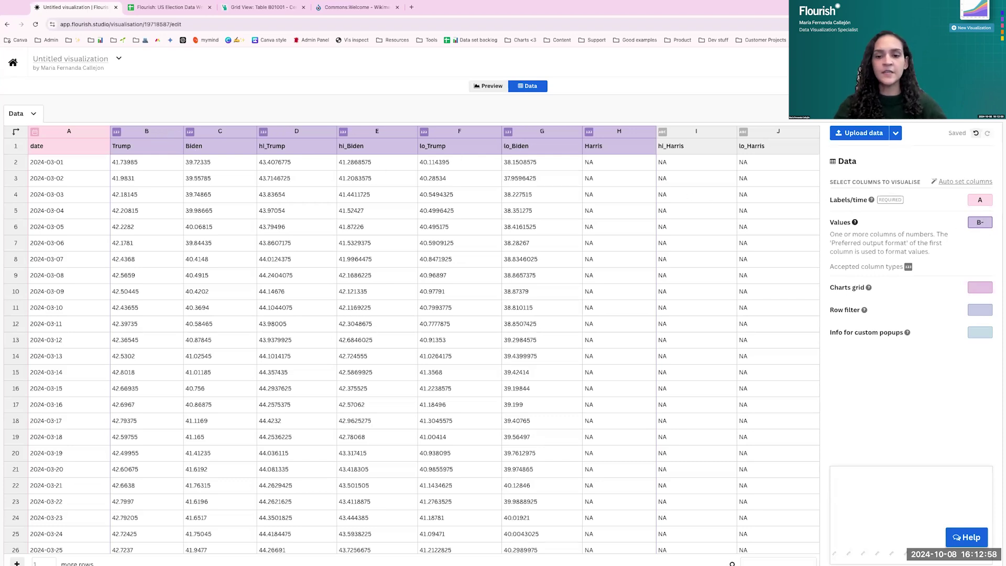
pyautogui.press('BackSpace')
pyautogui.write(',')
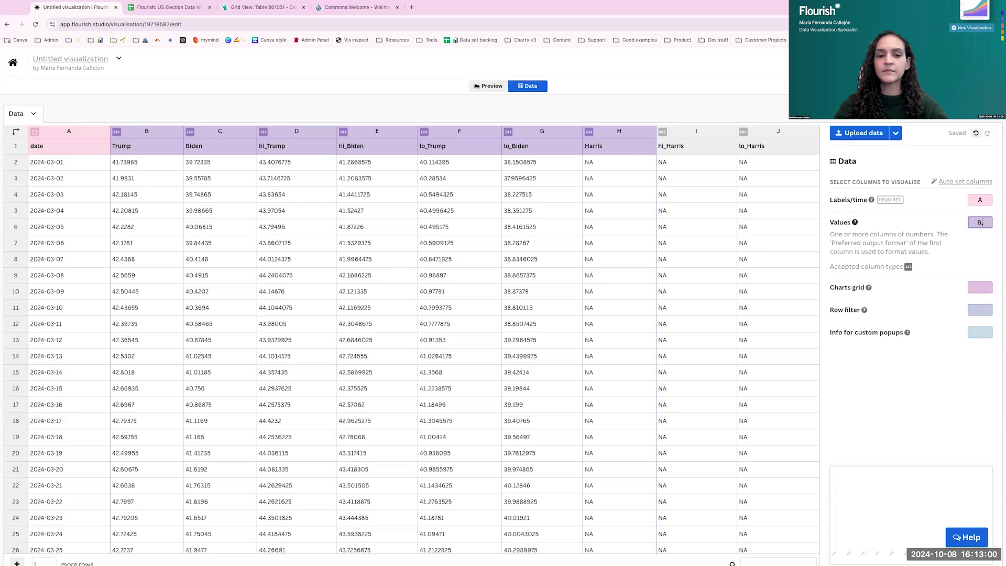
pyautogui.write('D, F')
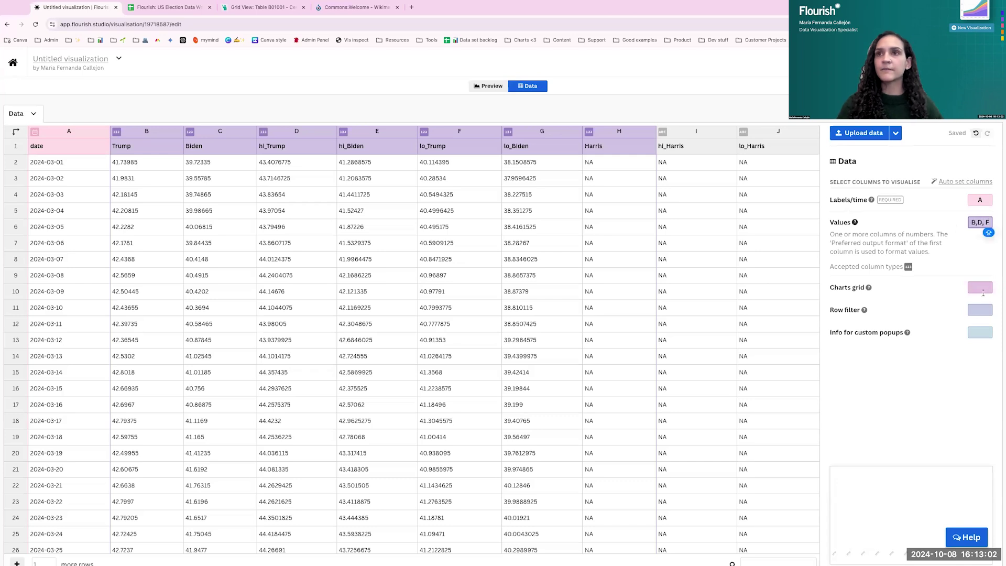
pyautogui.click(981, 289)
# - Preview the line chart and reload the visualization page
pyautogui.click(491, 89)
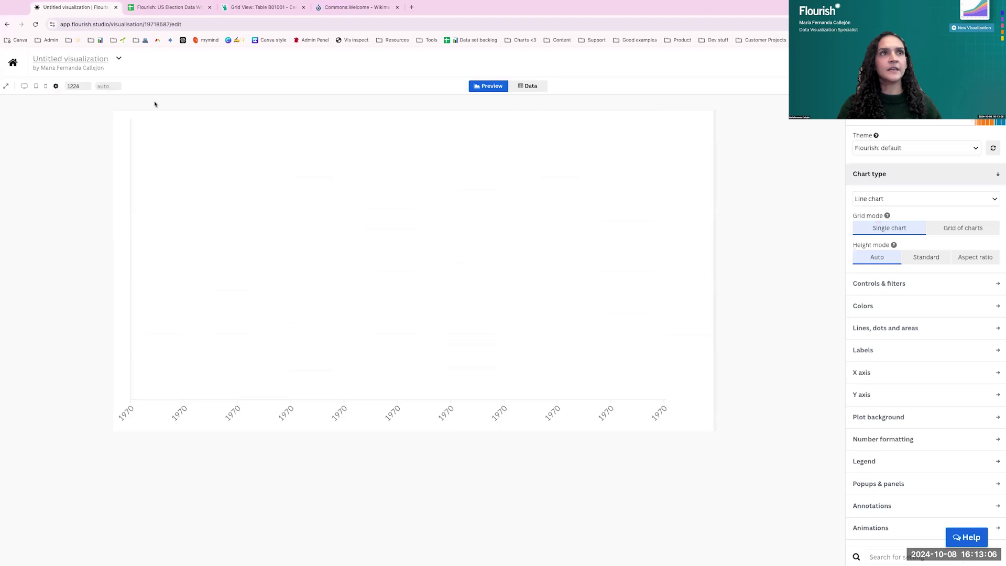
pyautogui.click(112, 24)
pyautogui.press('Return')
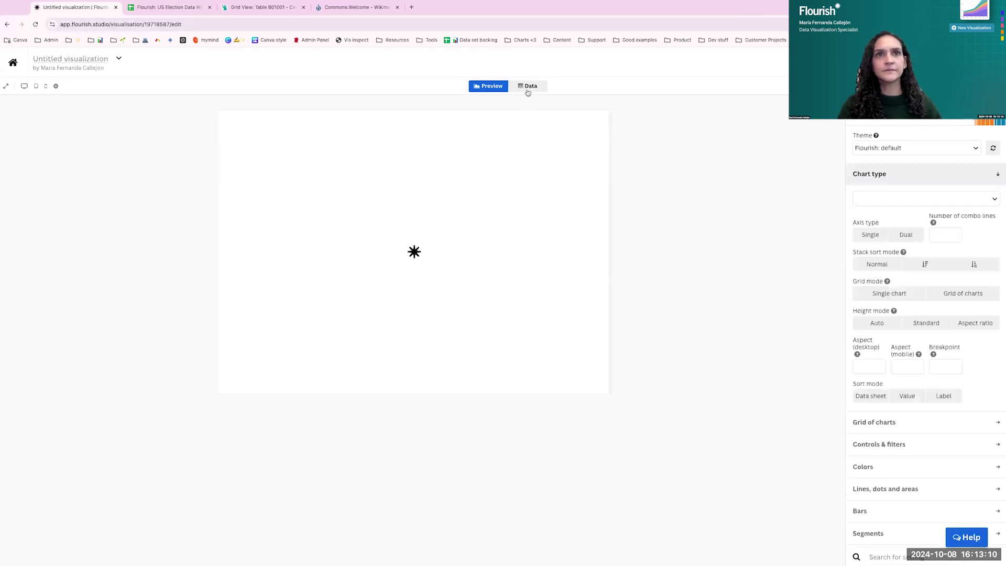
# - Open the data sheet and set the date column's input format to the year-first option 1972-04-27
pyautogui.click(529, 89)
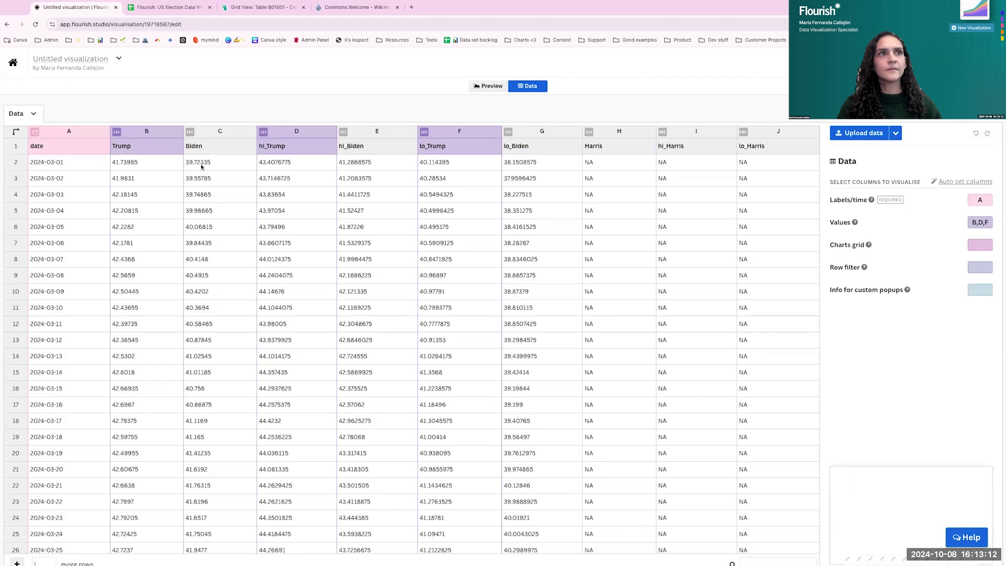
pyautogui.click(35, 132)
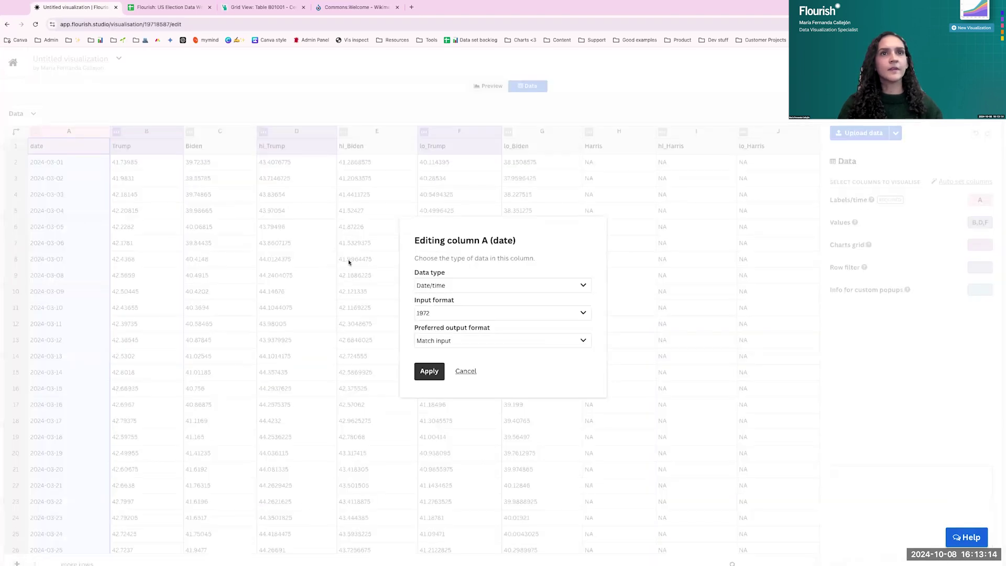
pyautogui.click(466, 371)
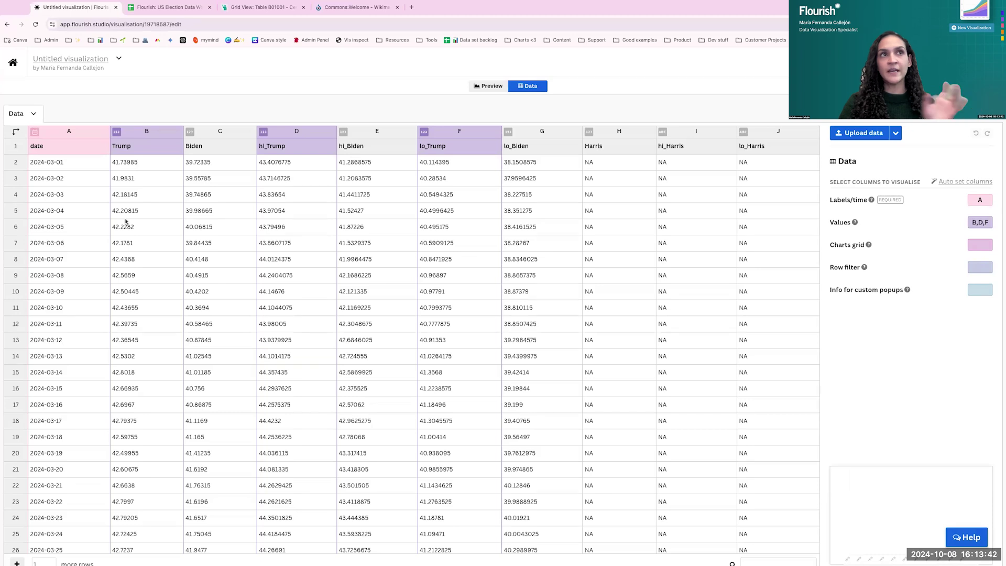
pyautogui.click(35, 131)
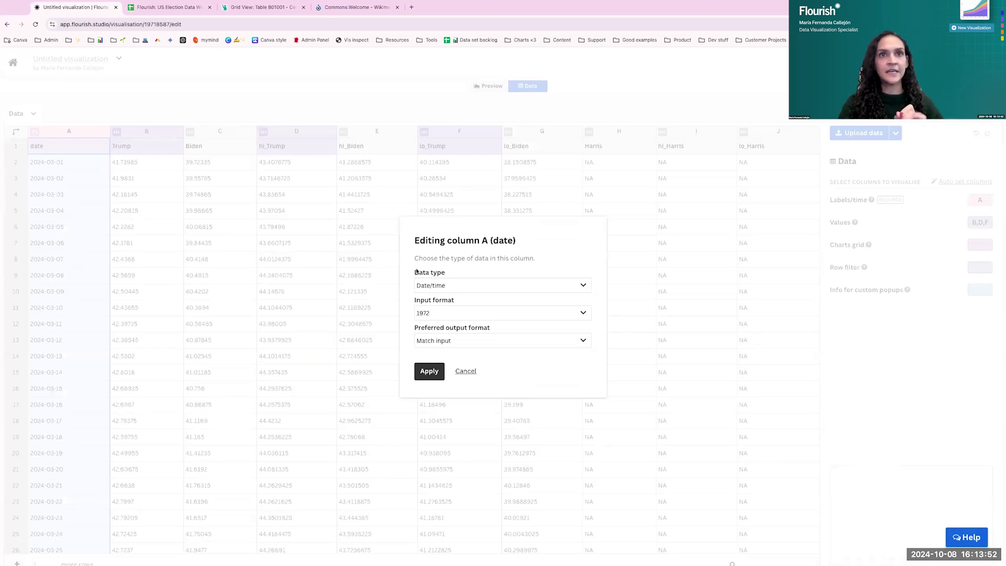
pyautogui.click(454, 315)
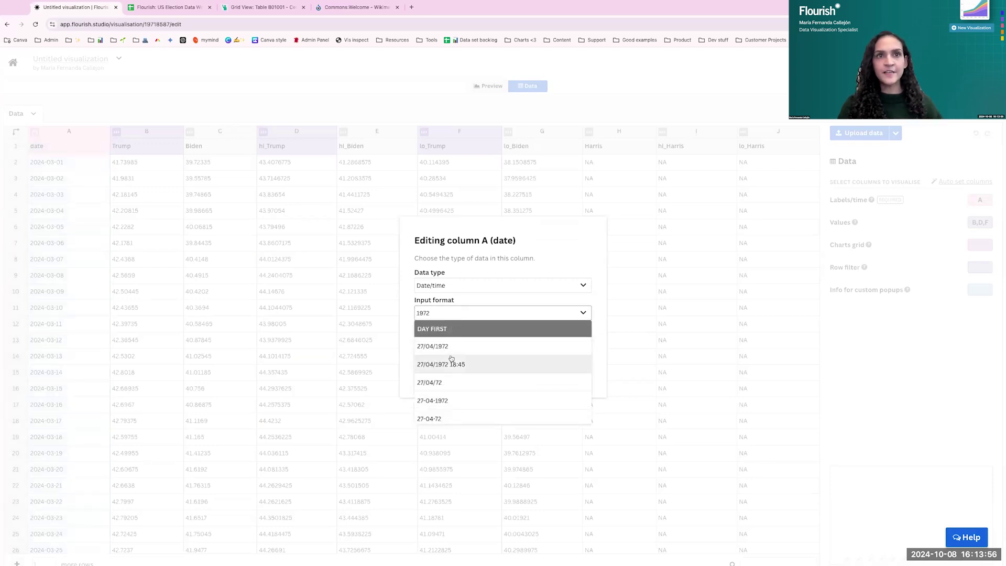
pyautogui.scroll(-1, 452, 358)
pyautogui.scroll(-6, 452, 358)
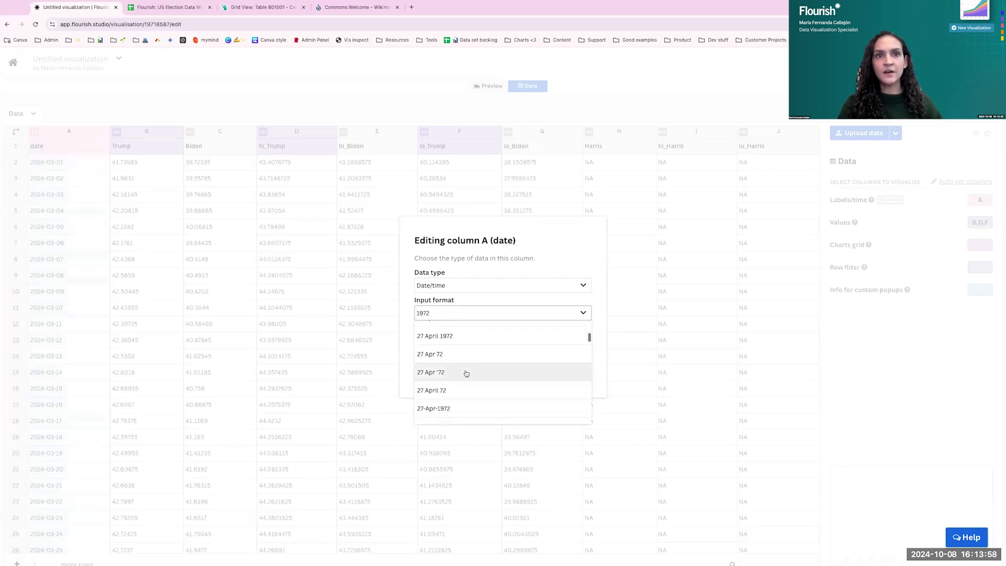
pyautogui.scroll(-10, 466, 374)
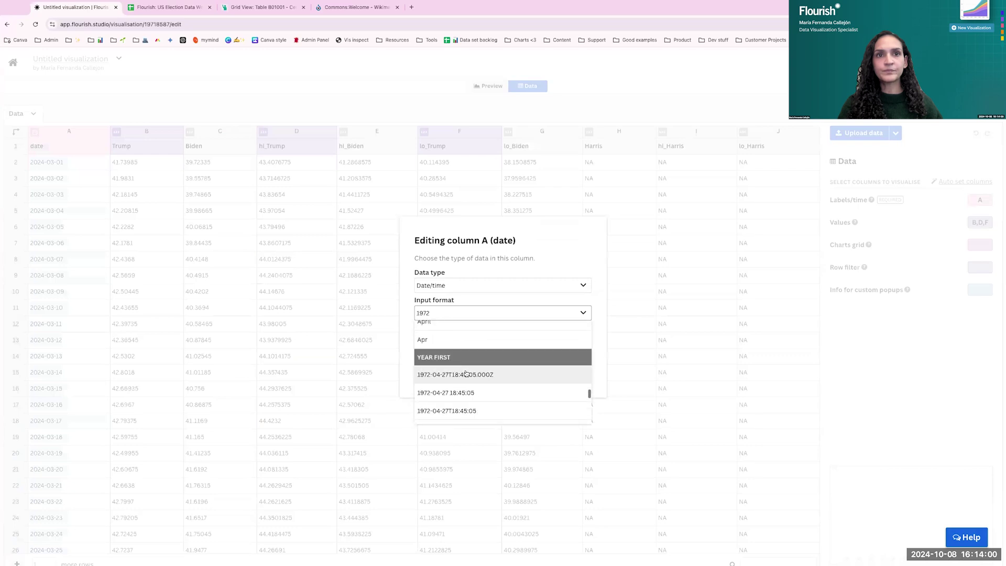
pyautogui.scroll(5, 465, 372)
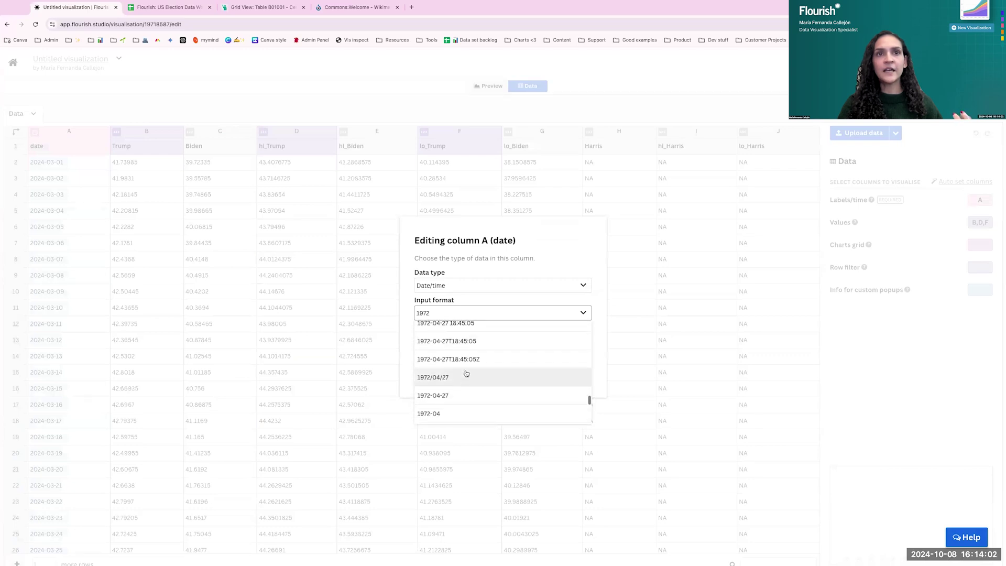
pyautogui.scroll(-3, 465, 374)
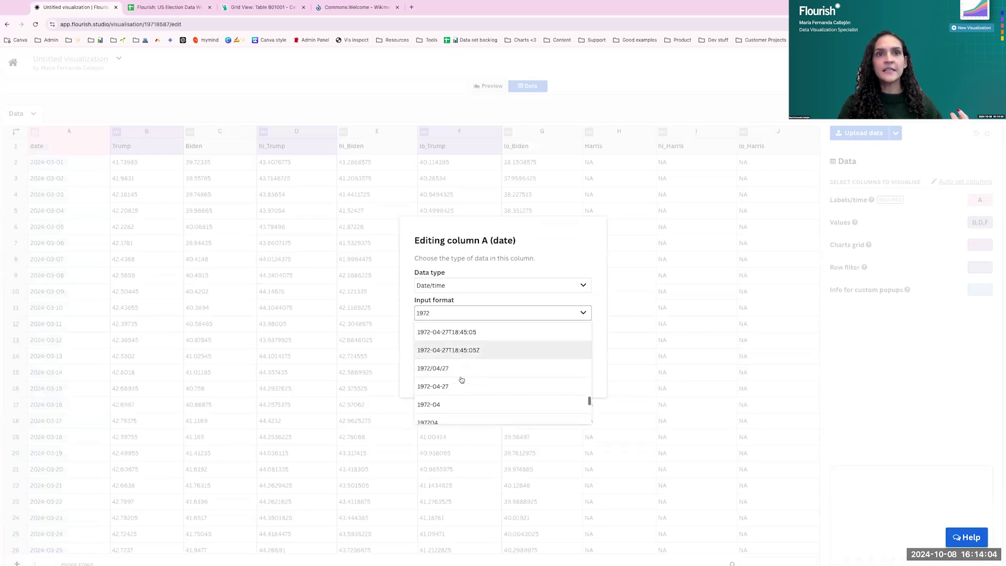
pyautogui.click(457, 379)
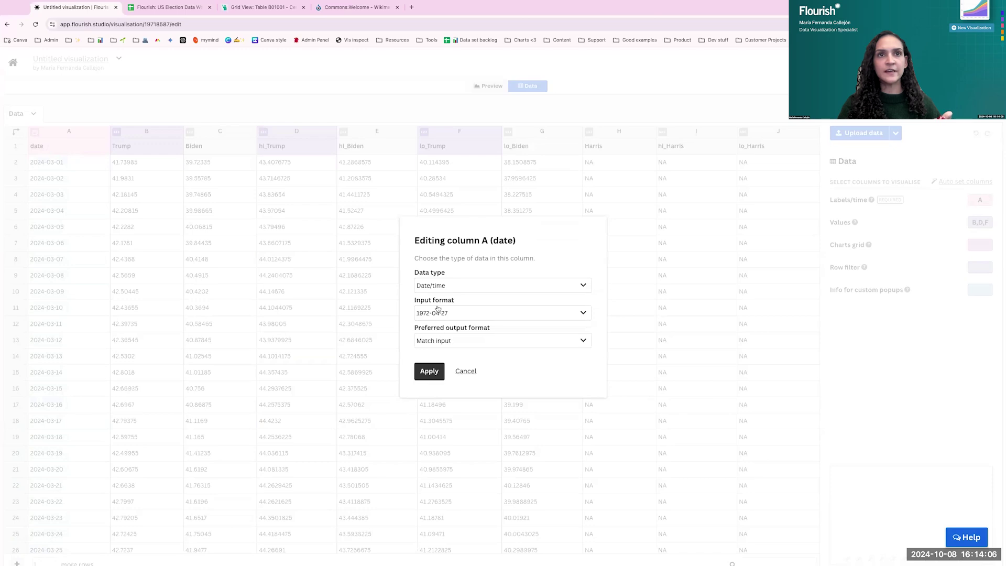
# - Set the date column's preferred output format to 27 Apr and apply the column settings
pyautogui.click(437, 341)
pyautogui.scroll(-5, 440, 375)
pyautogui.scroll(-4, 441, 375)
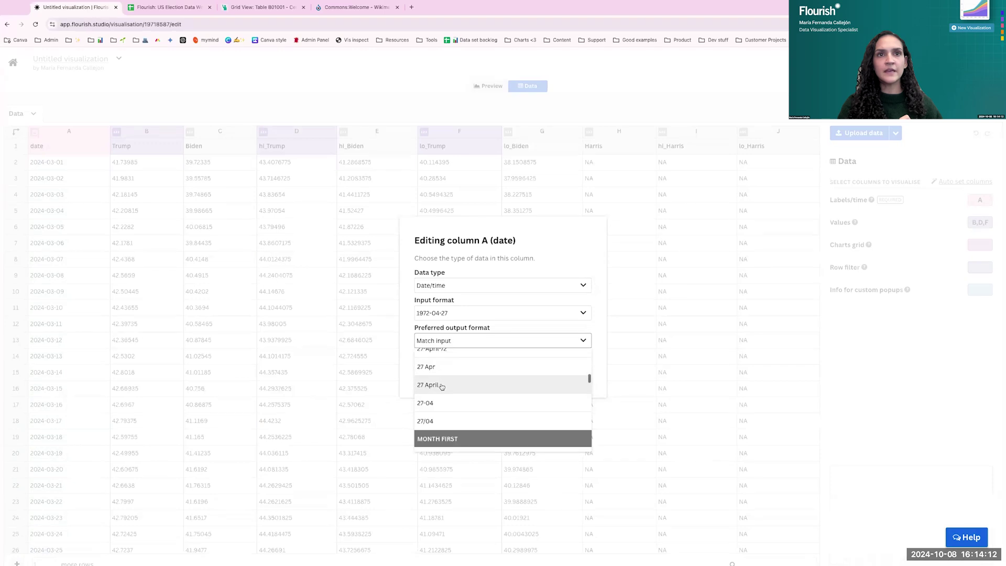
pyautogui.click(430, 370)
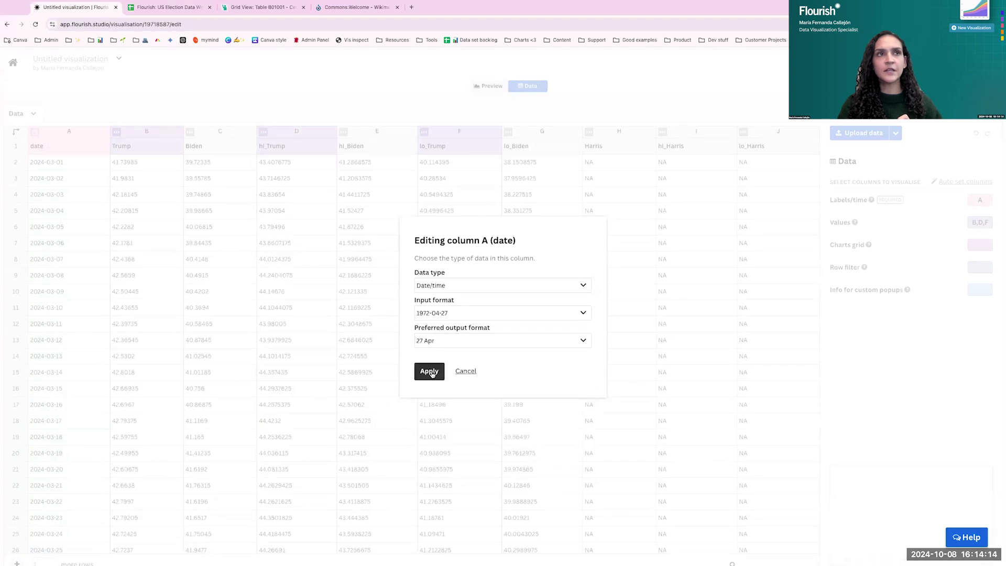
pyautogui.click(430, 371)
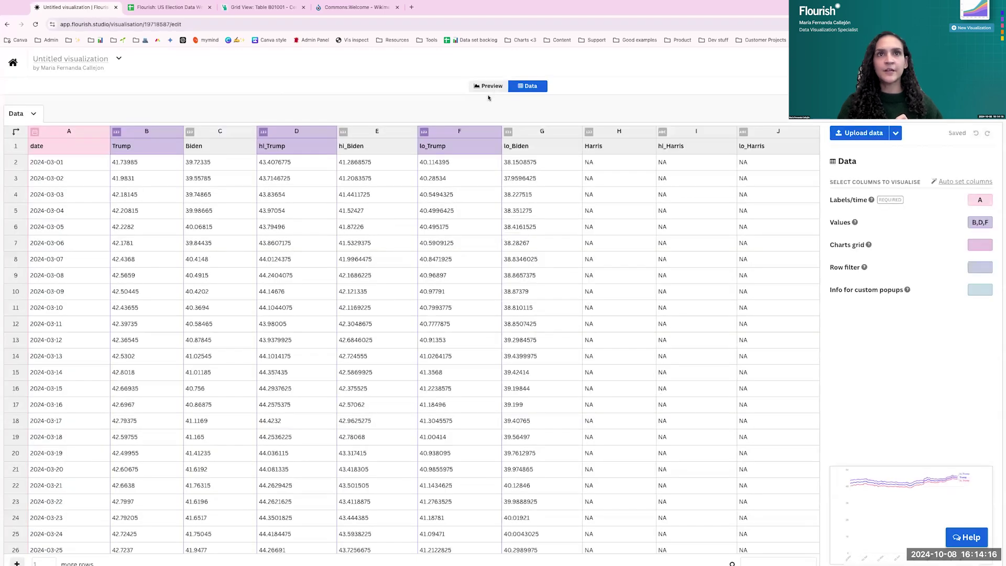
# - Preview the line chart, check its Trump series labels, and return to the data sheet
pyautogui.click(492, 88)
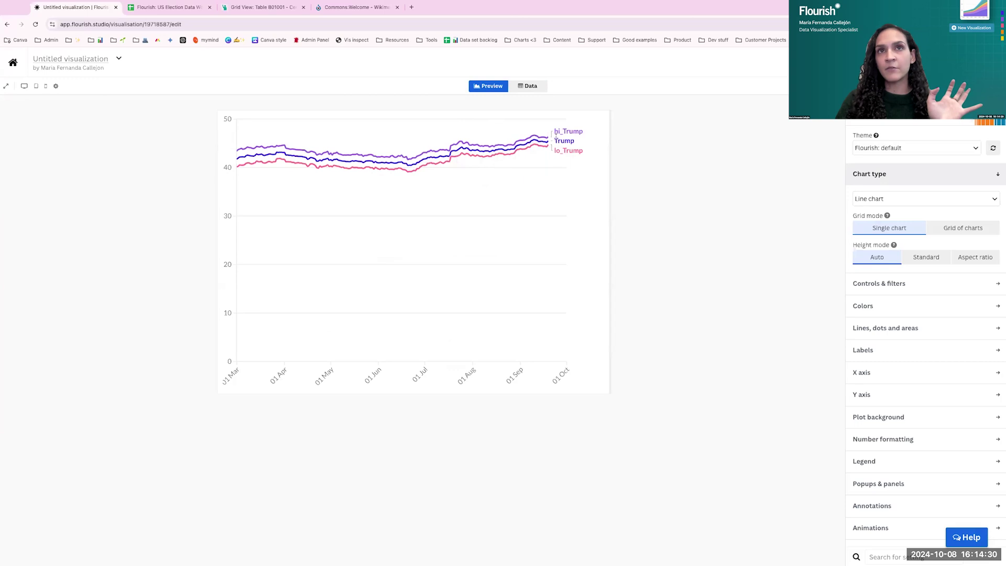
pyautogui.moveTo(554, 141); pyautogui.dragTo(584, 153)
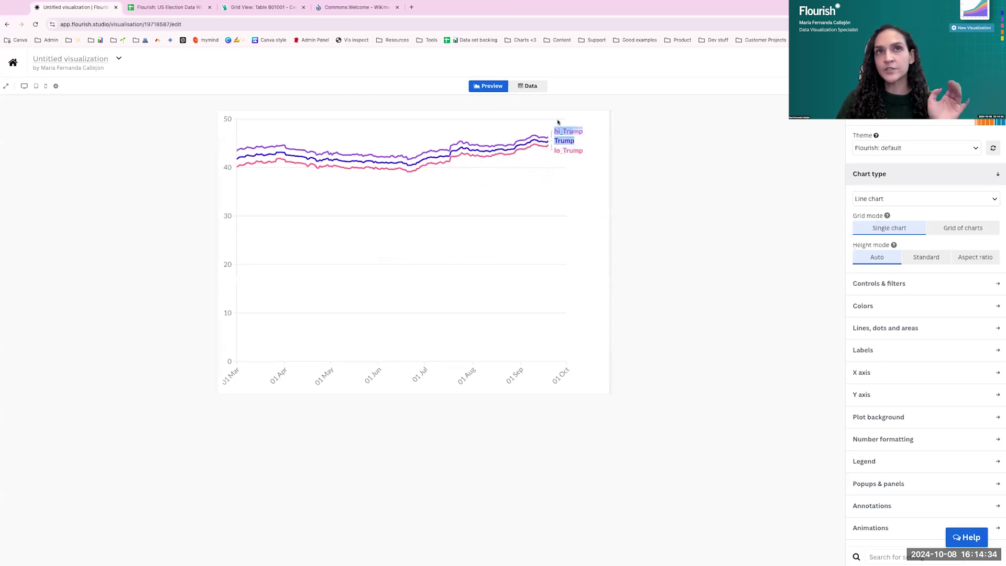
pyautogui.click(526, 86)
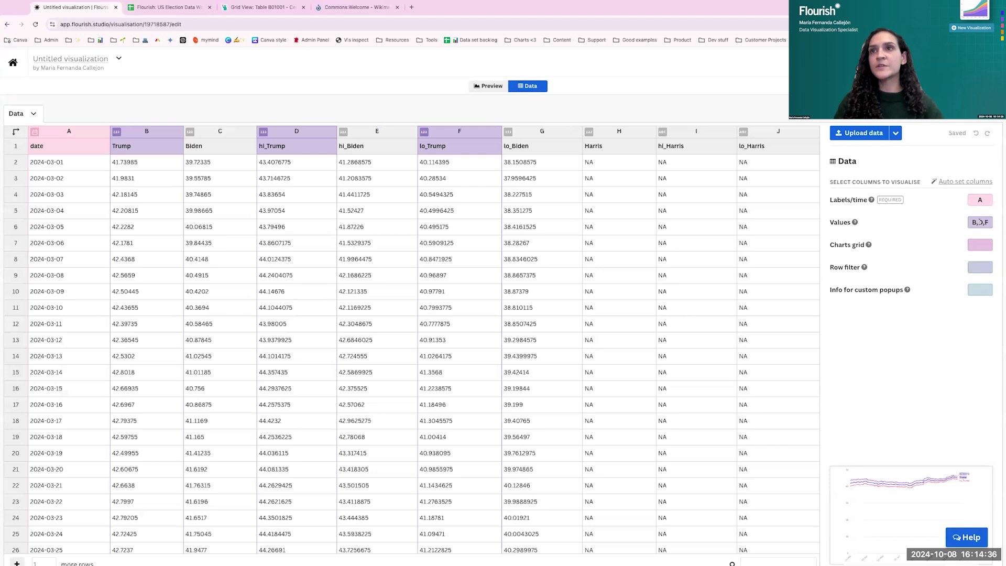
# - Try to set the Values columns to the continuous range B-J
pyautogui.click(990, 222)
pyautogui.press('BackSpace')
pyautogui.press('BackSpace')
pyautogui.press('BackSpace')
pyautogui.press('BackSpace')
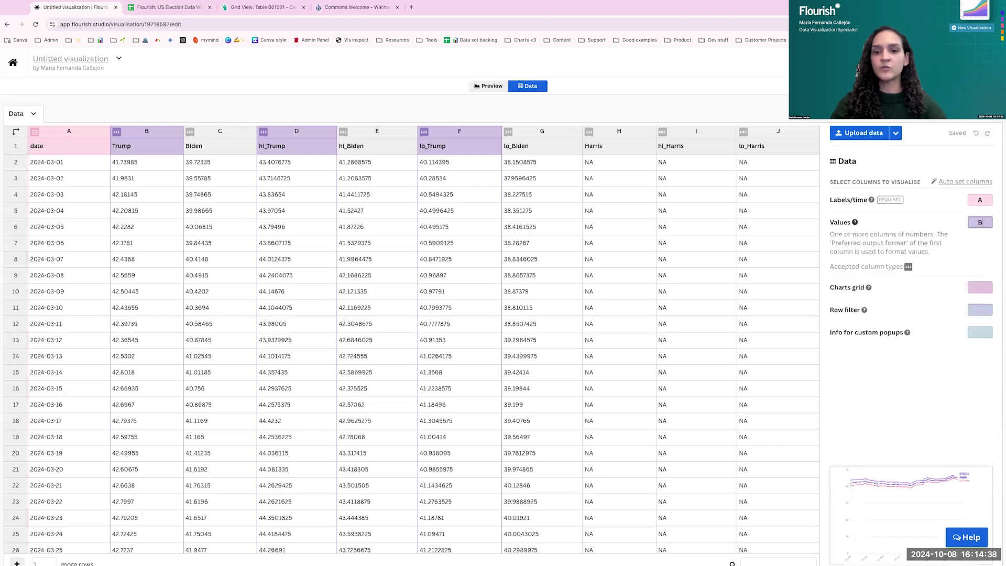
pyautogui.write('-J')
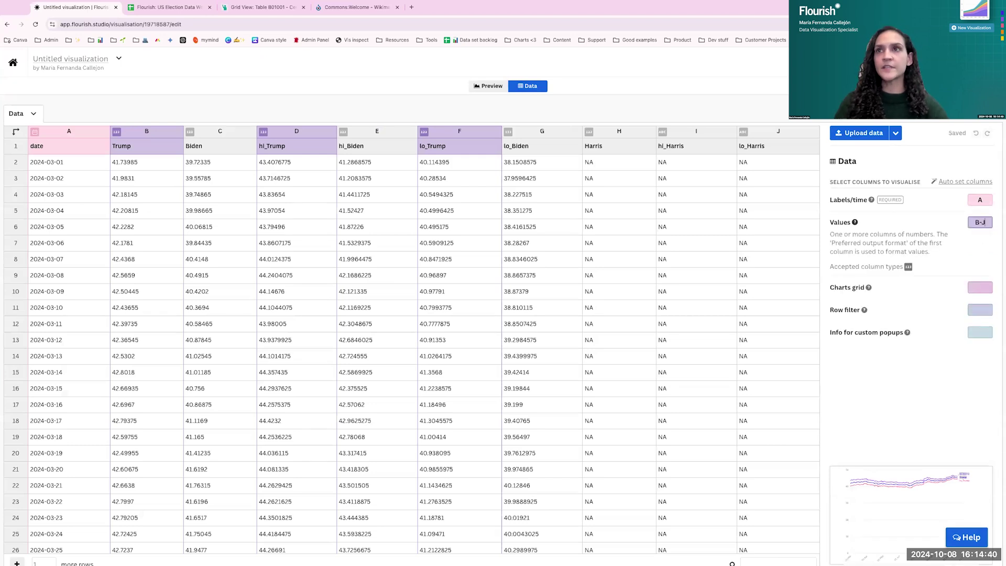
pyautogui.click(978, 289)
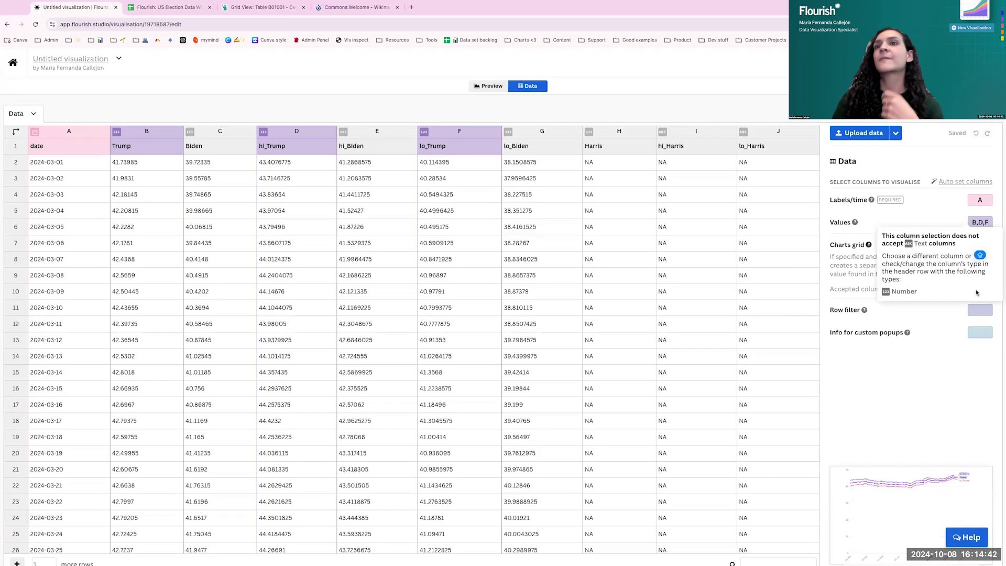
pyautogui.moveTo(925, 293); pyautogui.dragTo(901, 234)
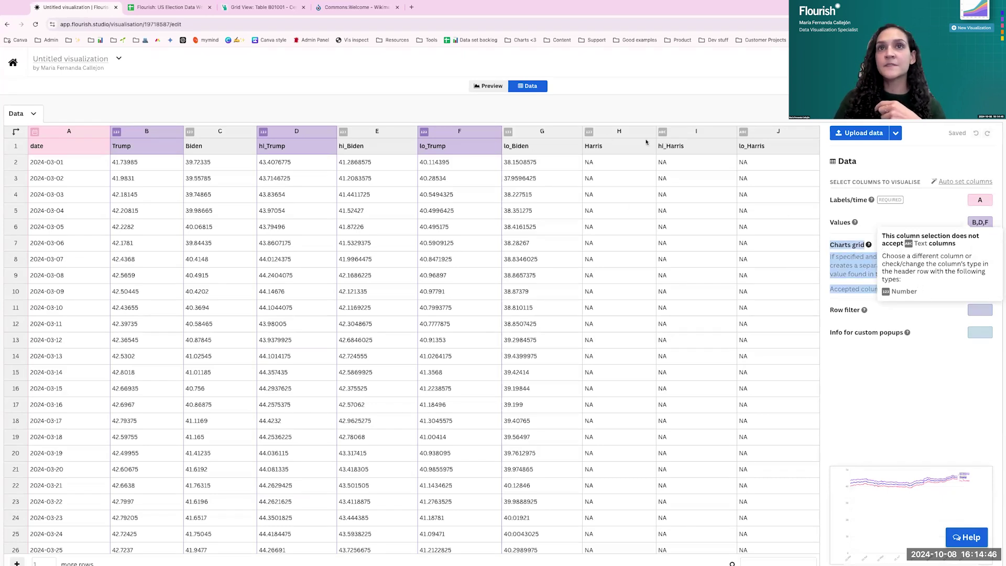
# - Change the data type of column I (hi_Harris) to Number
pyautogui.scroll(-1, 637, 252)
pyautogui.scroll(1, 637, 254)
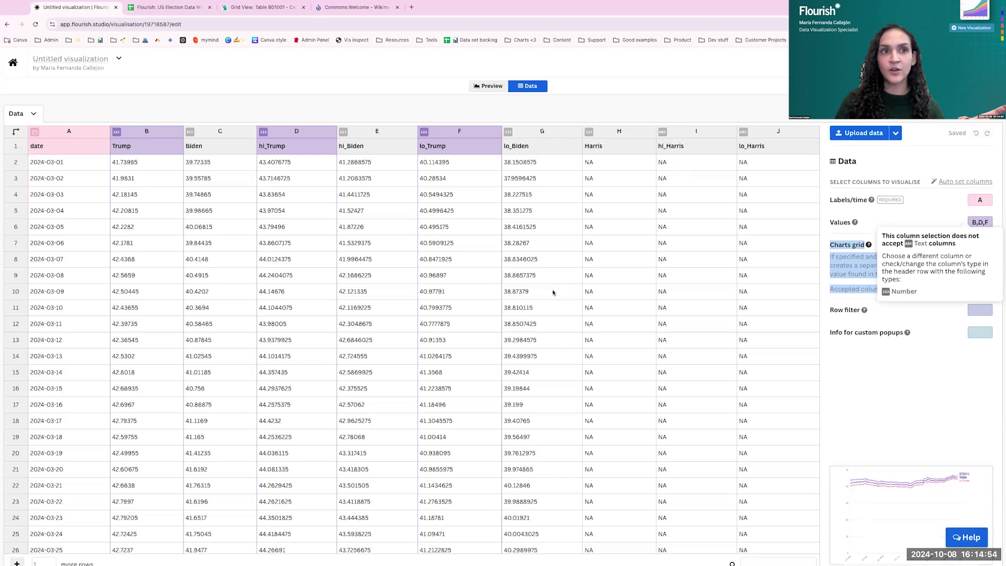
pyautogui.click(663, 133)
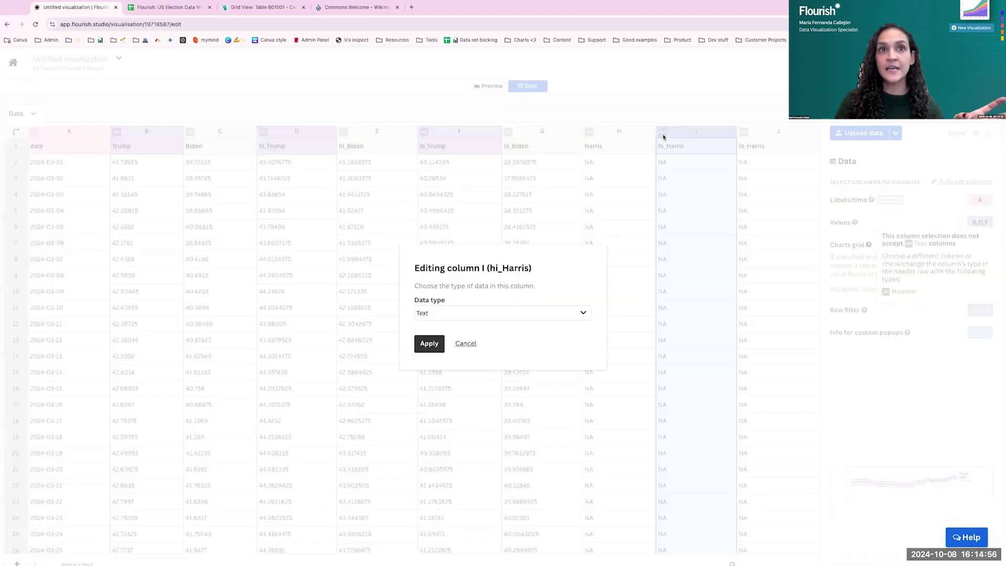
pyautogui.click(553, 313)
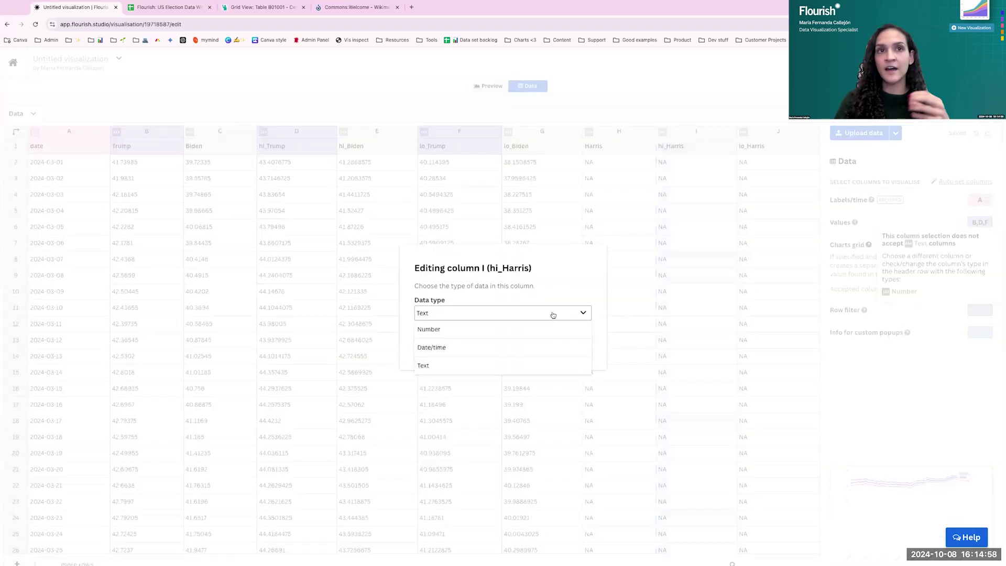
pyautogui.click(524, 327)
pyautogui.click(437, 371)
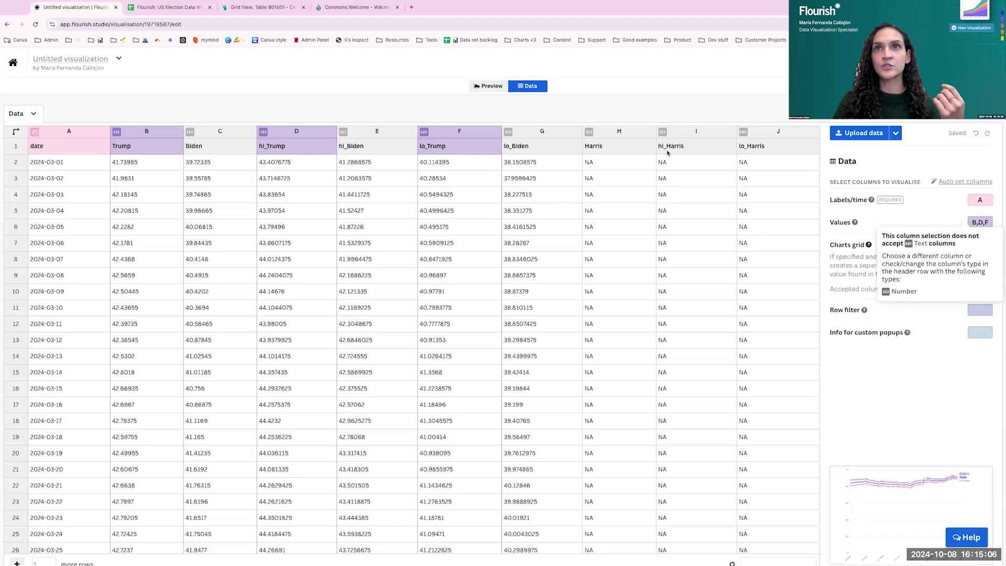
pyautogui.click(743, 133)
pyautogui.click(475, 313)
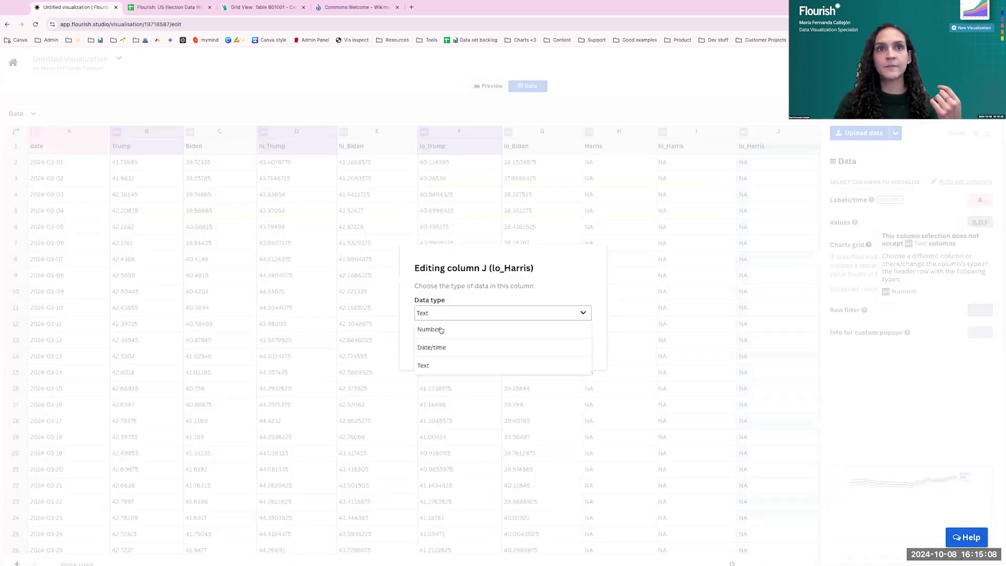
pyautogui.click(654, 196)
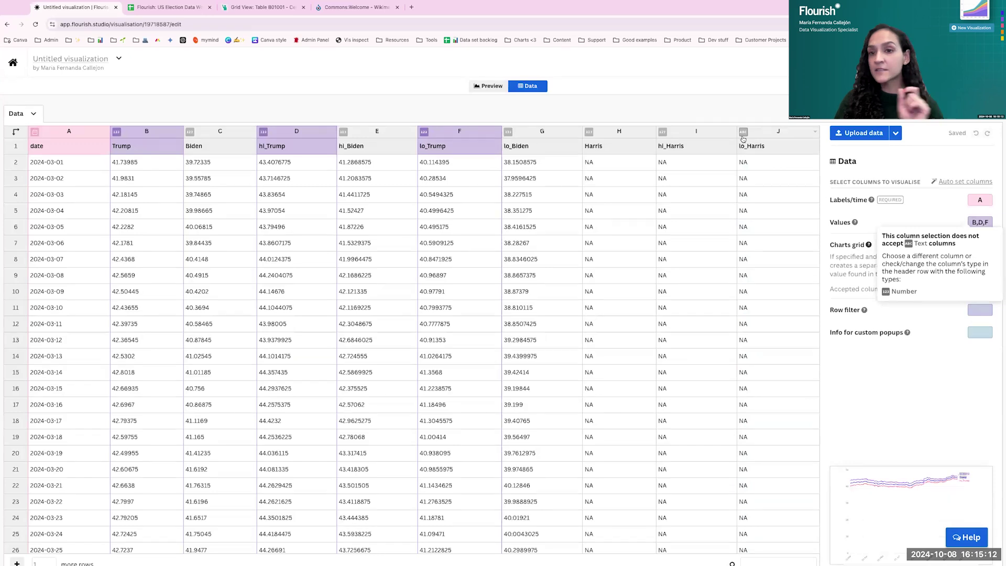
pyautogui.click(858, 222)
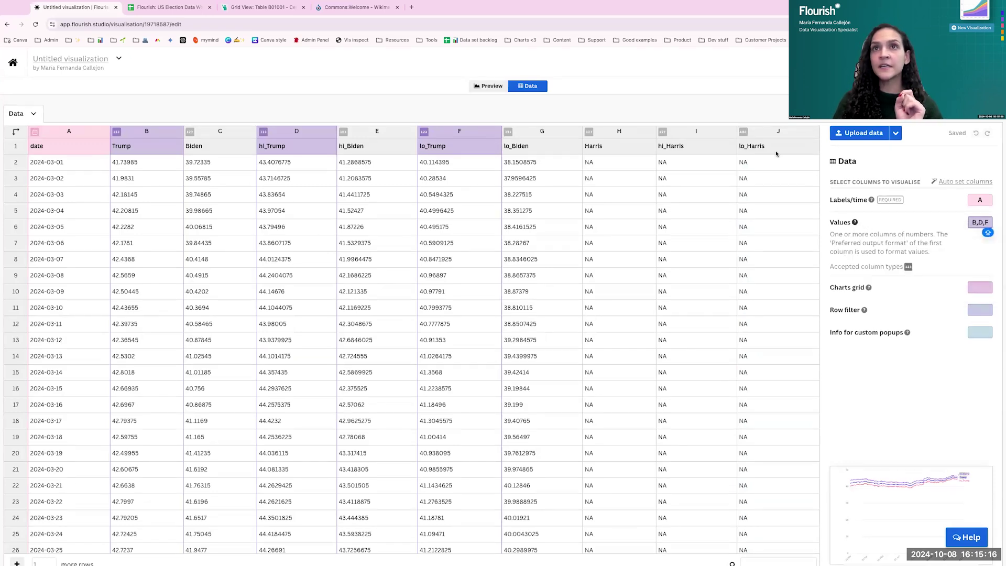
# - Change the data type of column J (lo_Harris) to Number
pyautogui.scroll(-10, 743, 217)
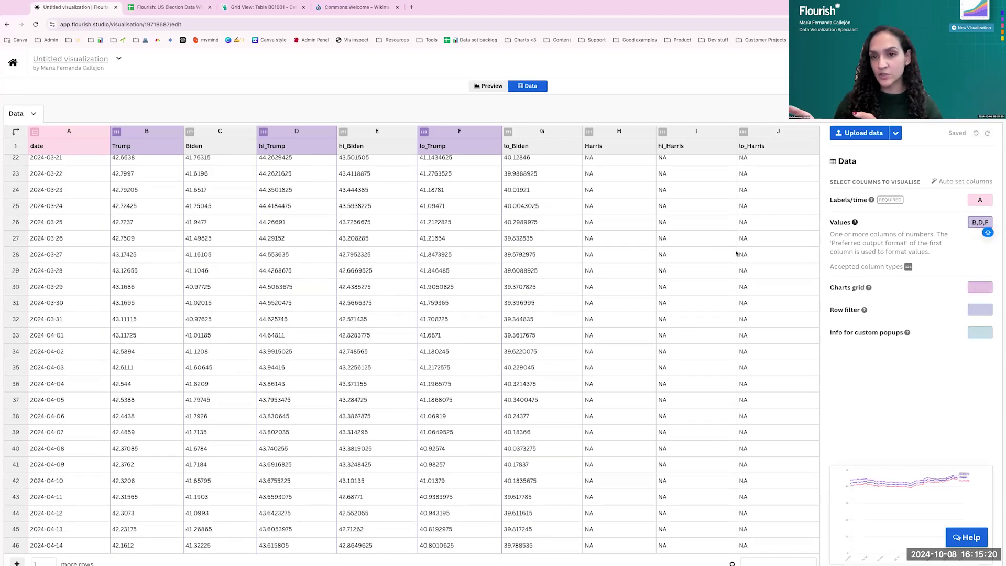
pyautogui.scroll(-16, 670, 304)
pyautogui.scroll(-2, 669, 304)
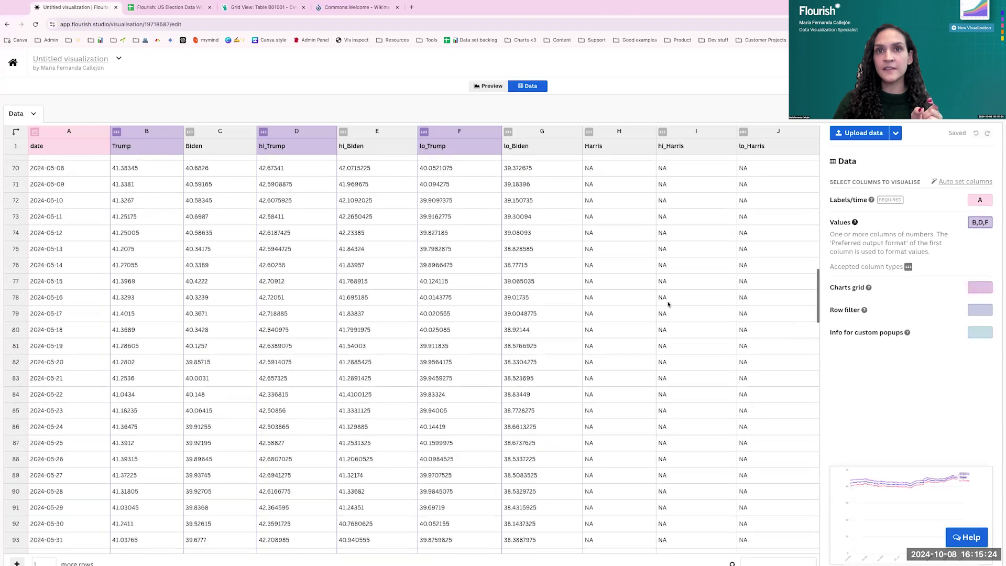
pyautogui.scroll(20, 669, 304)
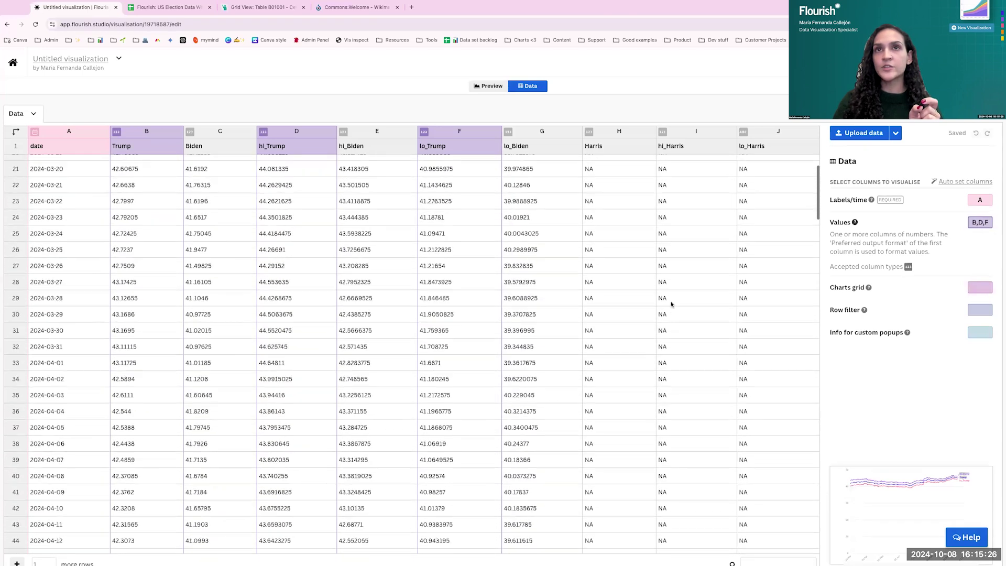
pyautogui.click(743, 132)
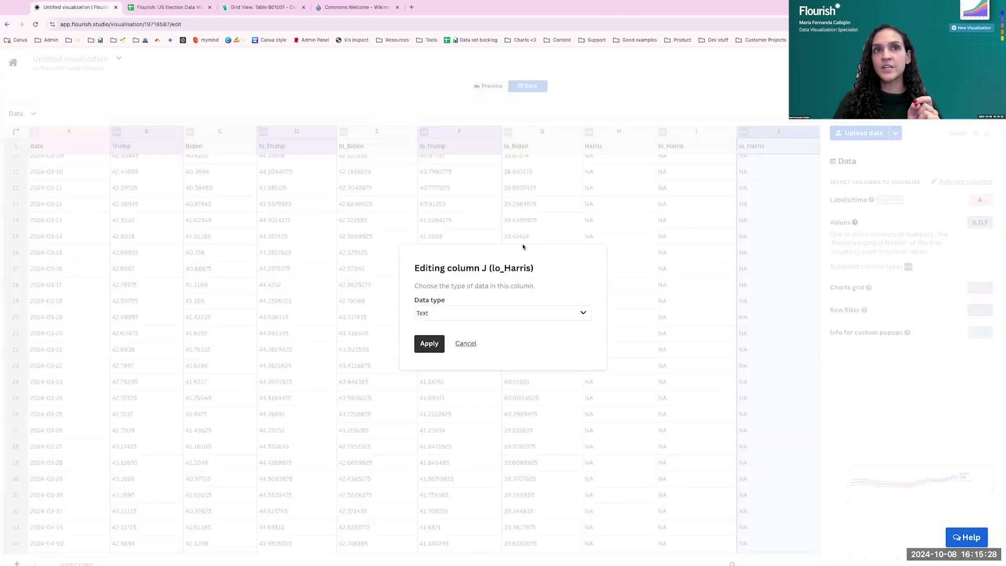
pyautogui.click(451, 315)
pyautogui.click(435, 346)
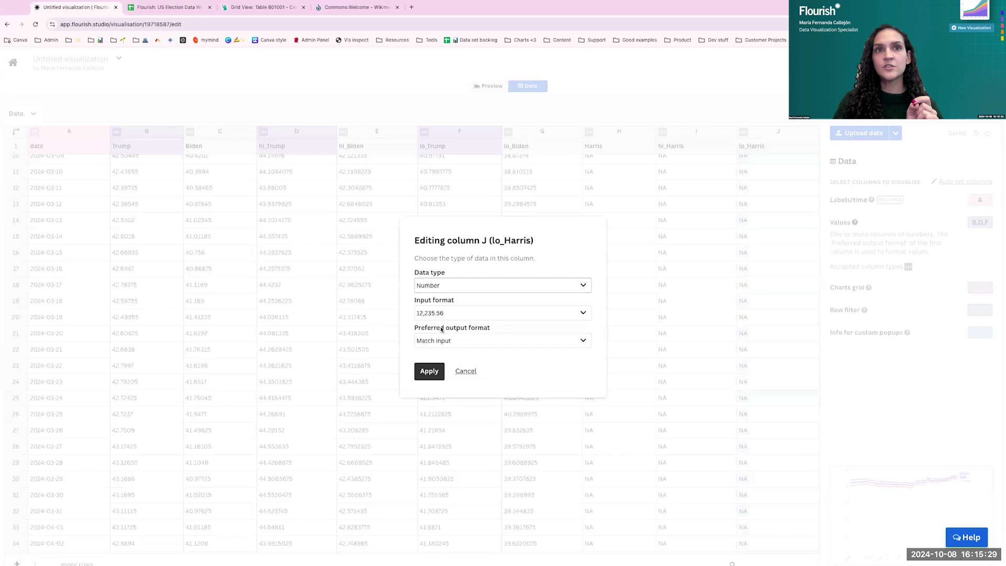
pyautogui.click(437, 368)
# - Set the Values columns to the continuous range B-J so that all Trump, Biden and Harris series are plotted
pyautogui.click(988, 222)
pyautogui.press('BackSpace')
pyautogui.press('BackSpace')
pyautogui.press('BackSpace')
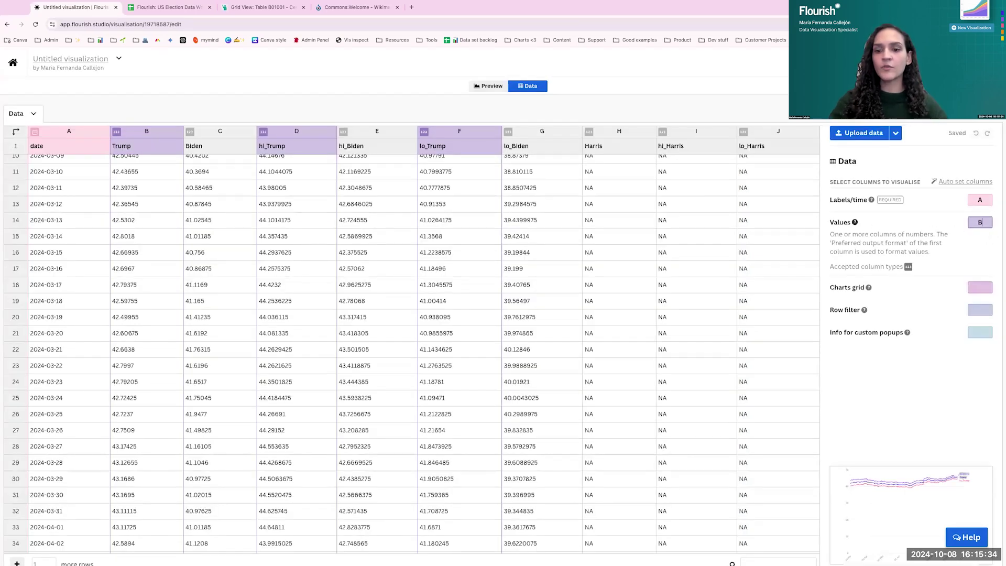
pyautogui.write('-J')
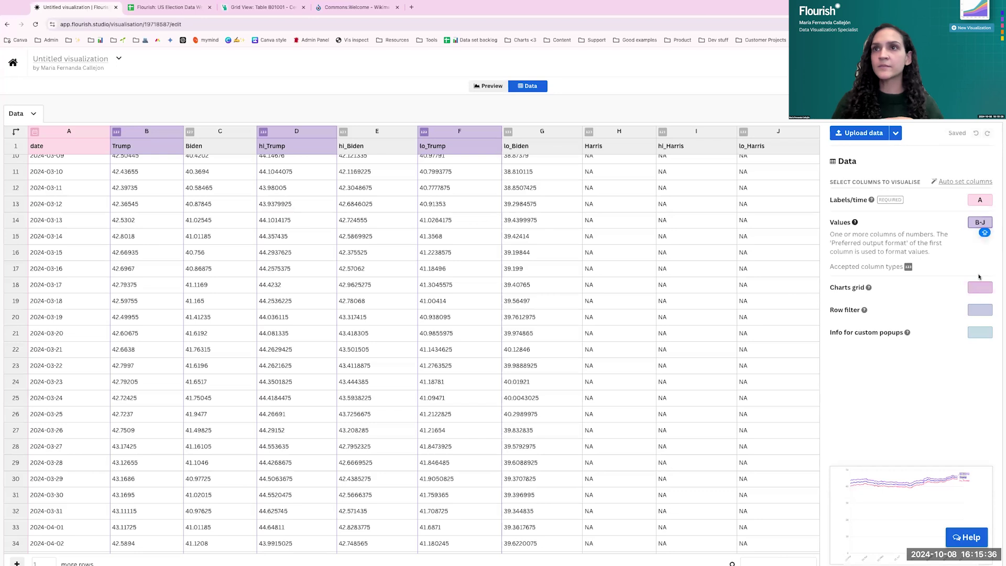
pyautogui.press('Tab')
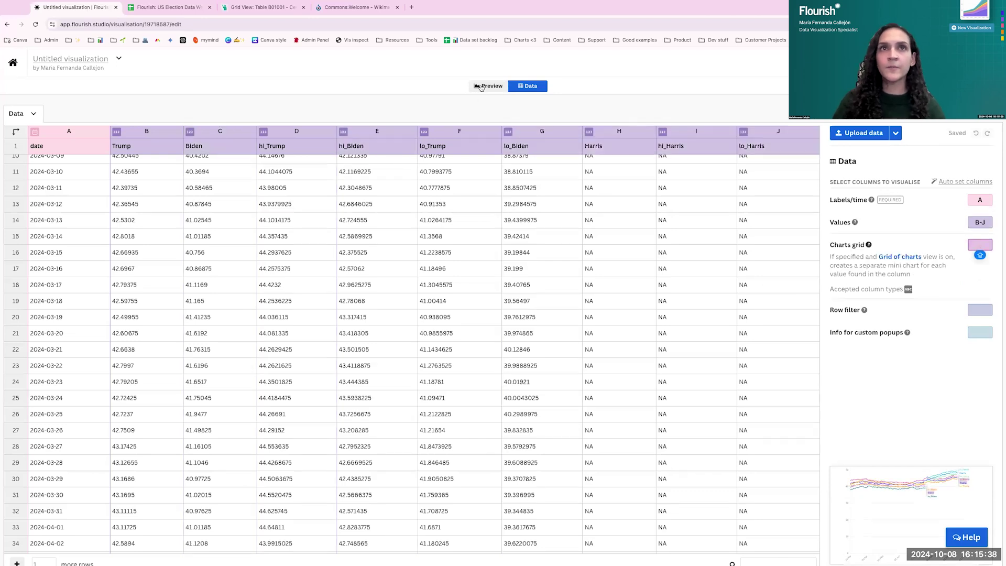
# - Switch to the chart preview and widen the preview to 1052 px
pyautogui.click(482, 87)
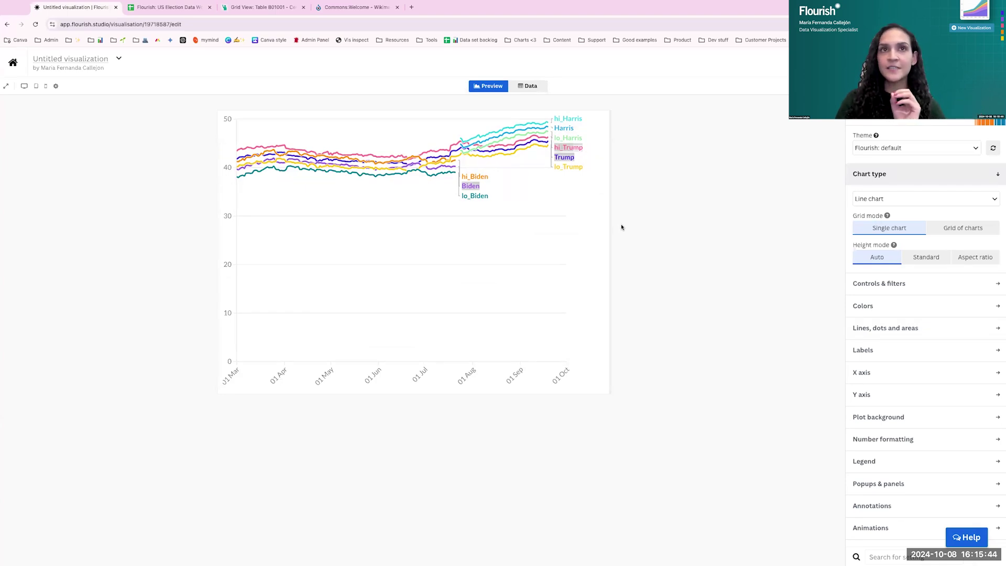
pyautogui.moveTo(611, 227); pyautogui.dragTo(671, 238)
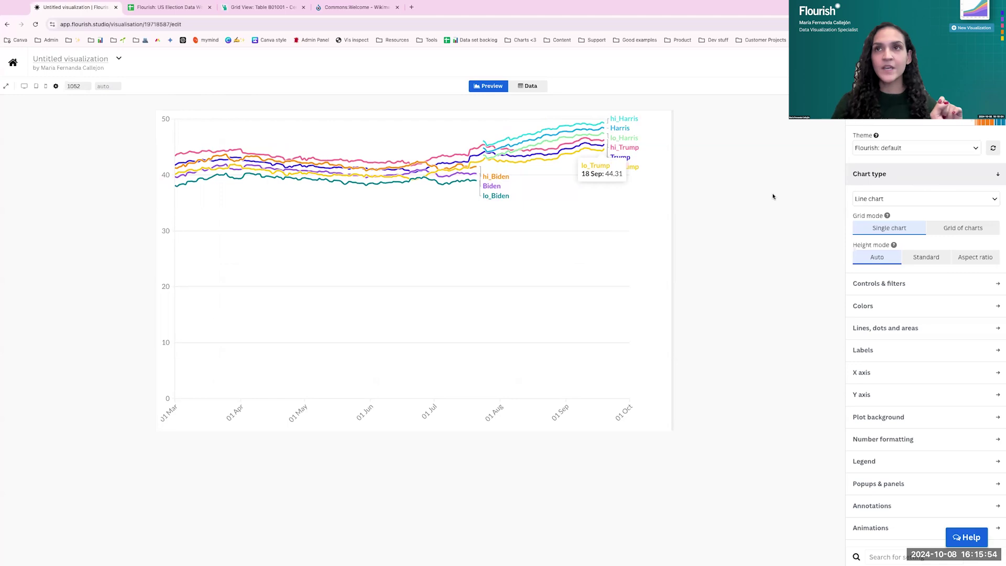
# - Turn on shading of areas between lines in the line settings
pyautogui.click(946, 174)
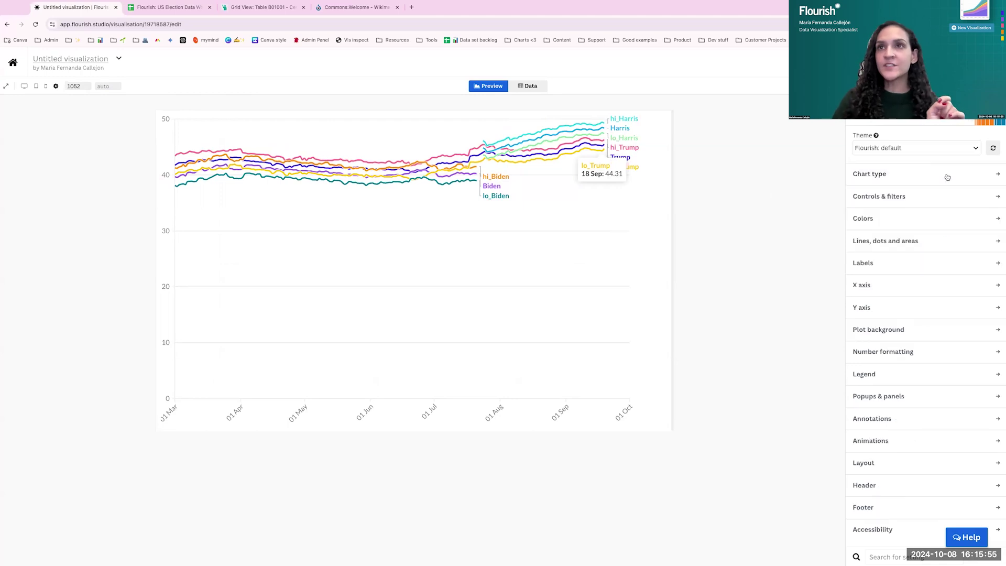
pyautogui.click(903, 243)
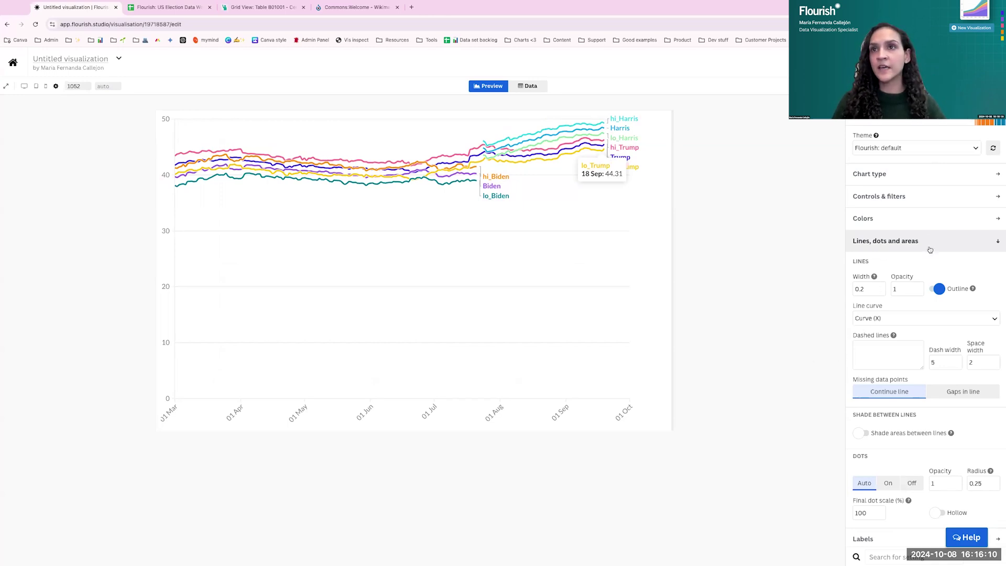
pyautogui.scroll(-3, 896, 299)
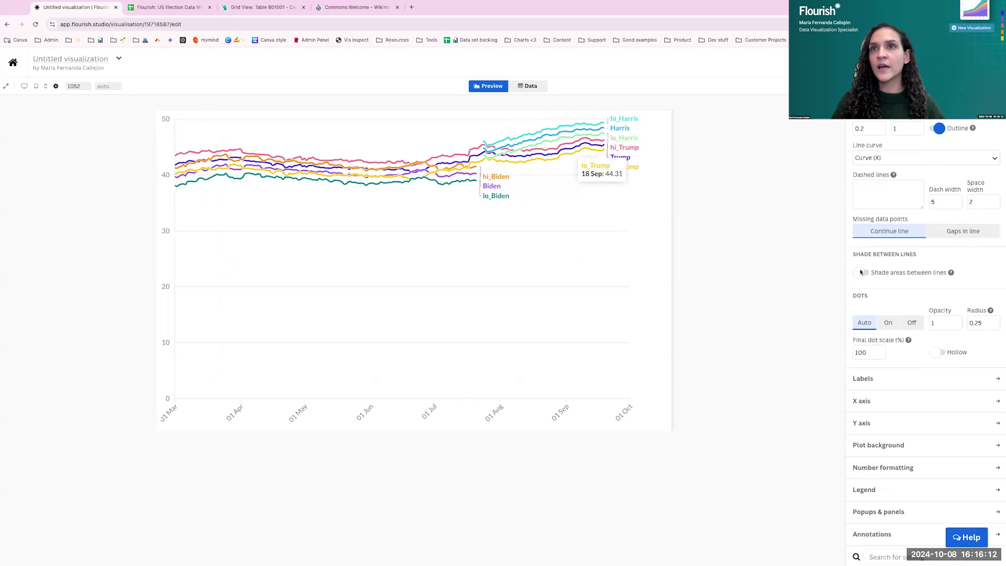
pyautogui.click(861, 273)
pyautogui.click(866, 305)
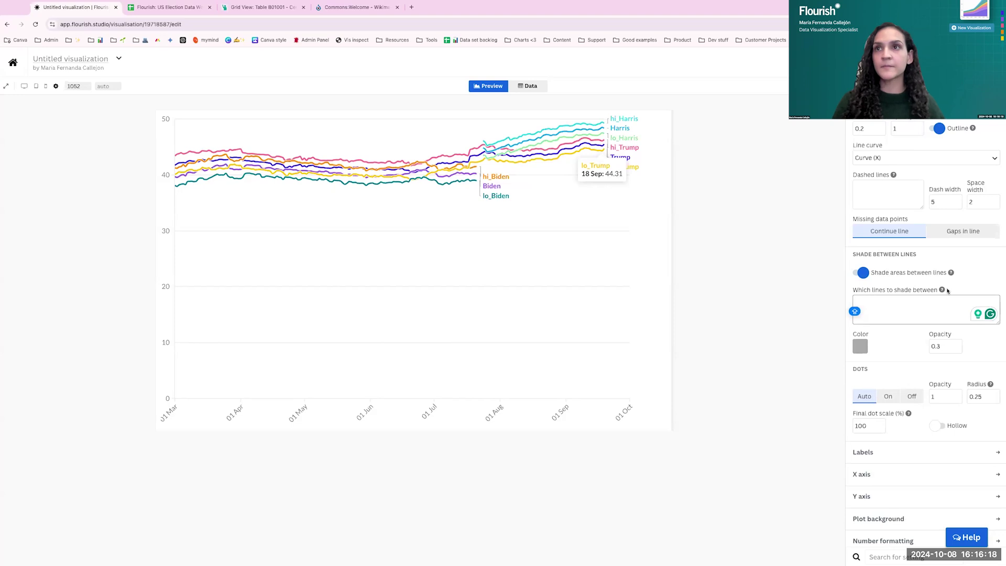
# - Check the shading syntax help, and define a shaded area with the entry "hi_Biden :: lo_Biden"
pyautogui.moveTo(942, 289)
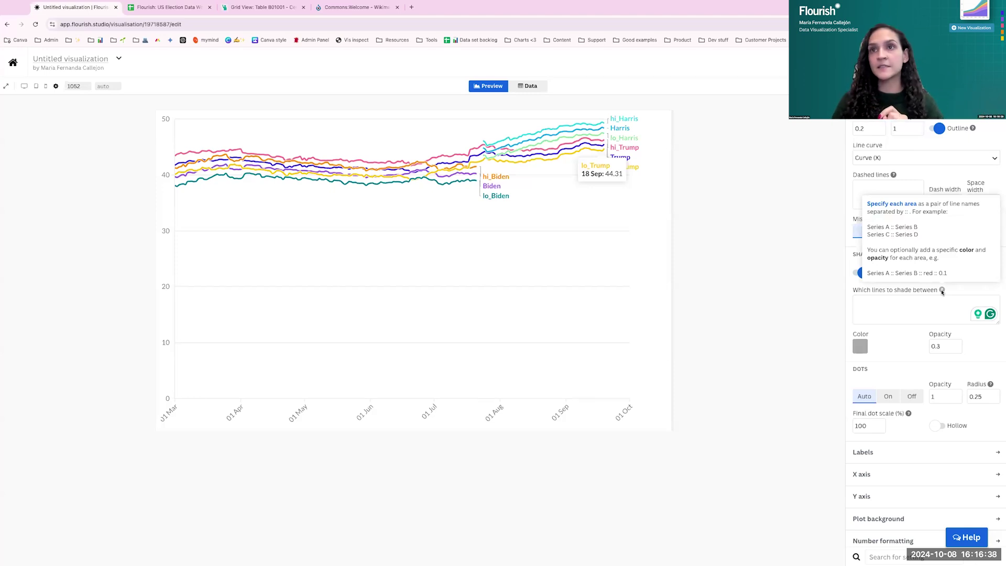
pyautogui.click(900, 304)
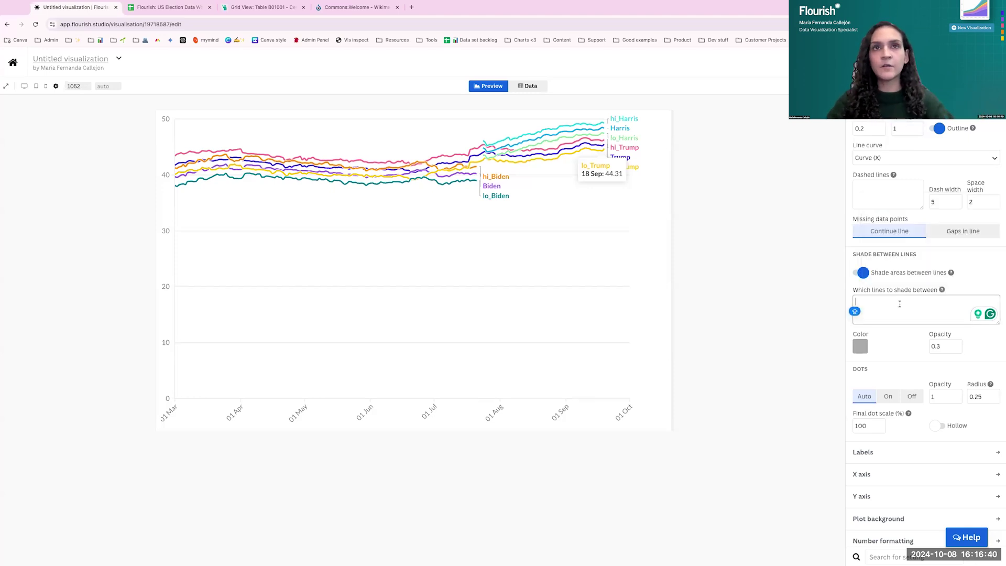
pyautogui.write('Hi_biden')
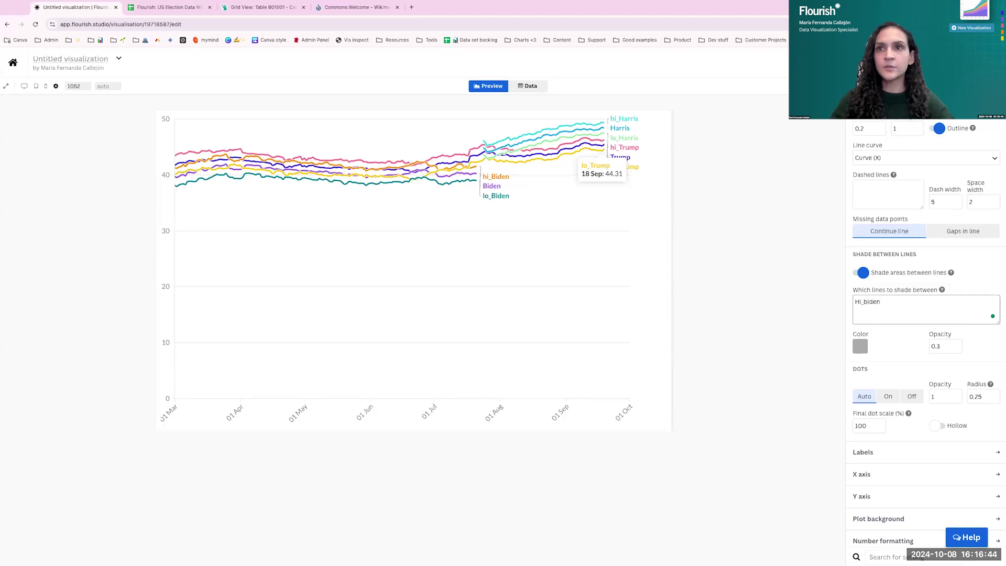
pyautogui.hotkey('ctrl', 'a')
pyautogui.write('b')
pyautogui.press('BackSpace')
pyautogui.write('h')
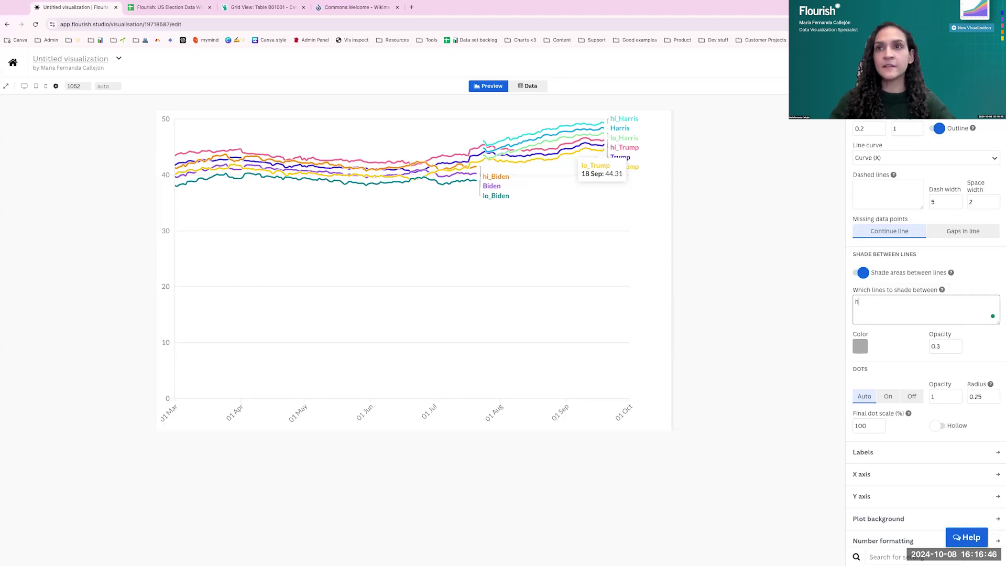
pyautogui.write('i_Bi')
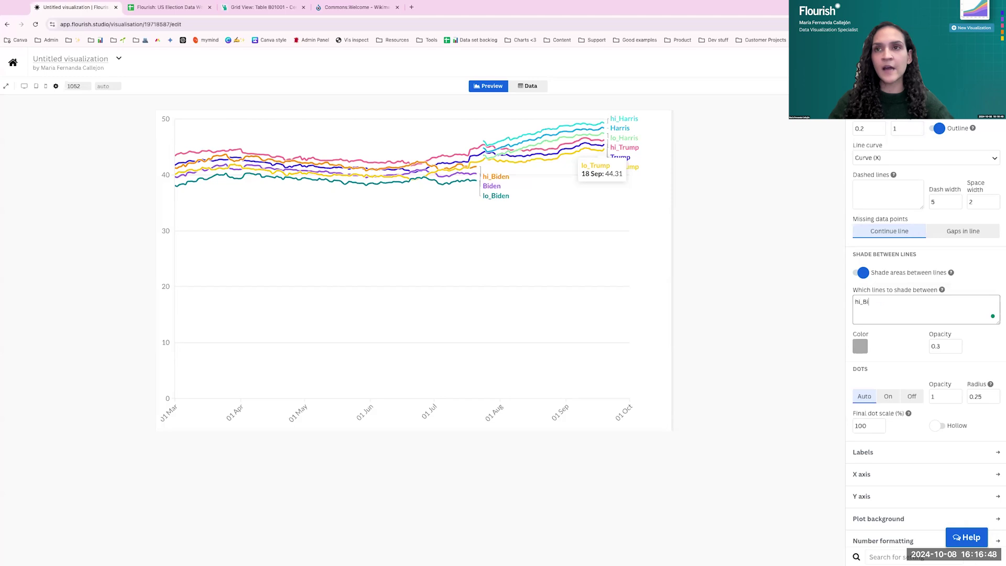
pyautogui.write('den ')
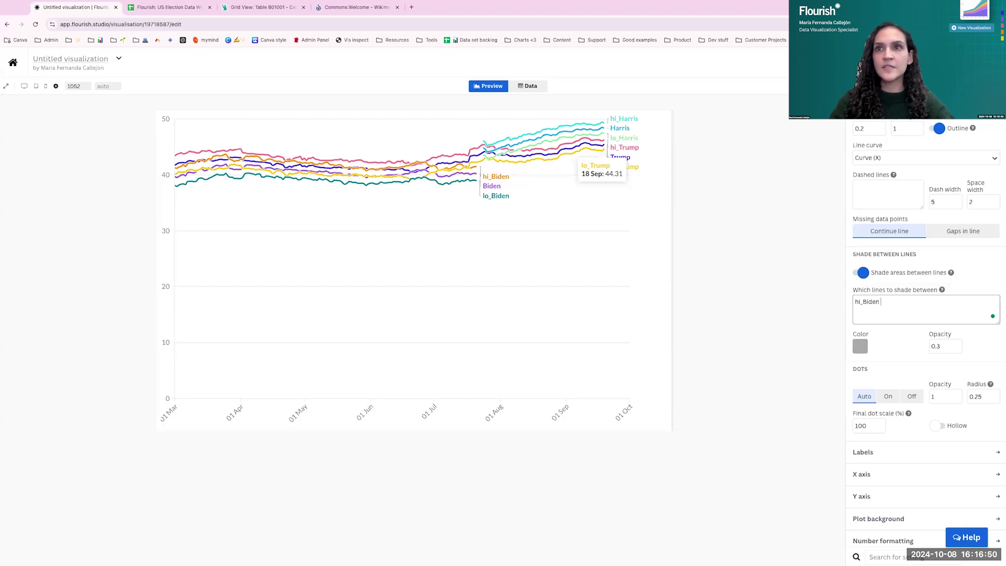
pyautogui.write(':: lo_Biden')
pyautogui.press('BackSpace')
pyautogui.press('BackSpace')
pyautogui.press('BackSpace')
pyautogui.press('BackSpace')
pyautogui.press('BackSpace')
pyautogui.write('Biden')
pyautogui.click(780, 291)
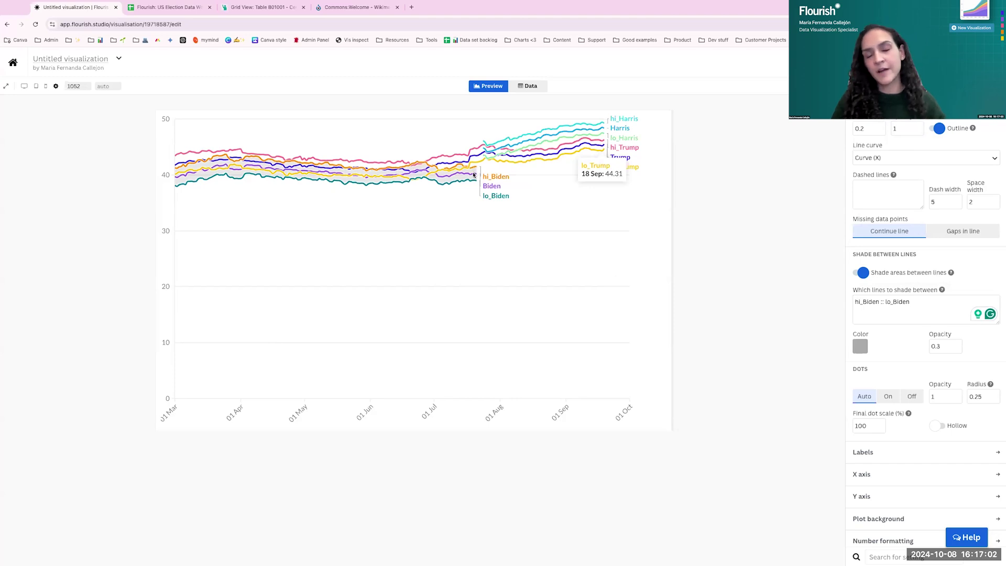
# - Color the Biden shaded area by extending its entry with ":: blue"
pyautogui.click(917, 304)
pyautogui.write('::')
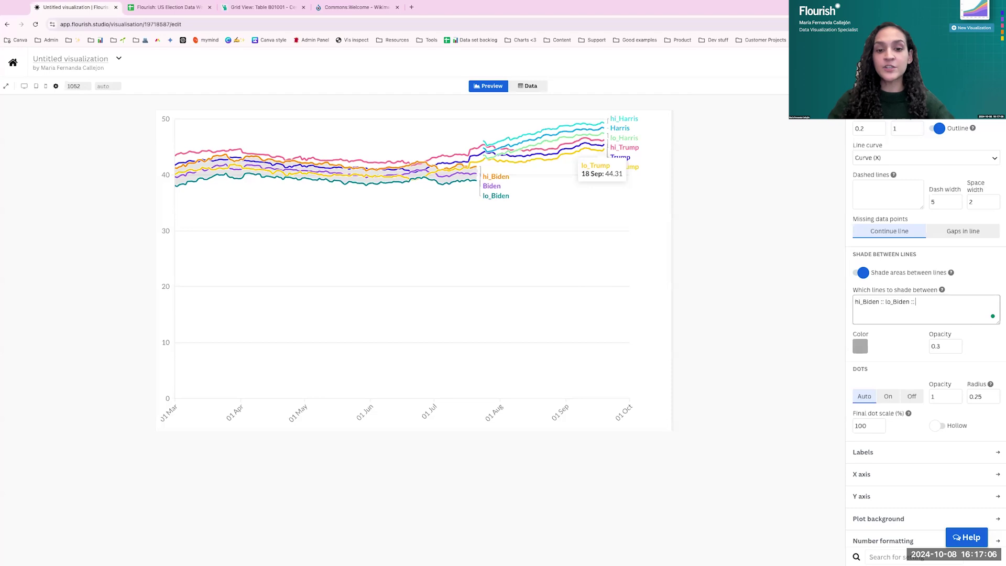
pyautogui.write(' blue')
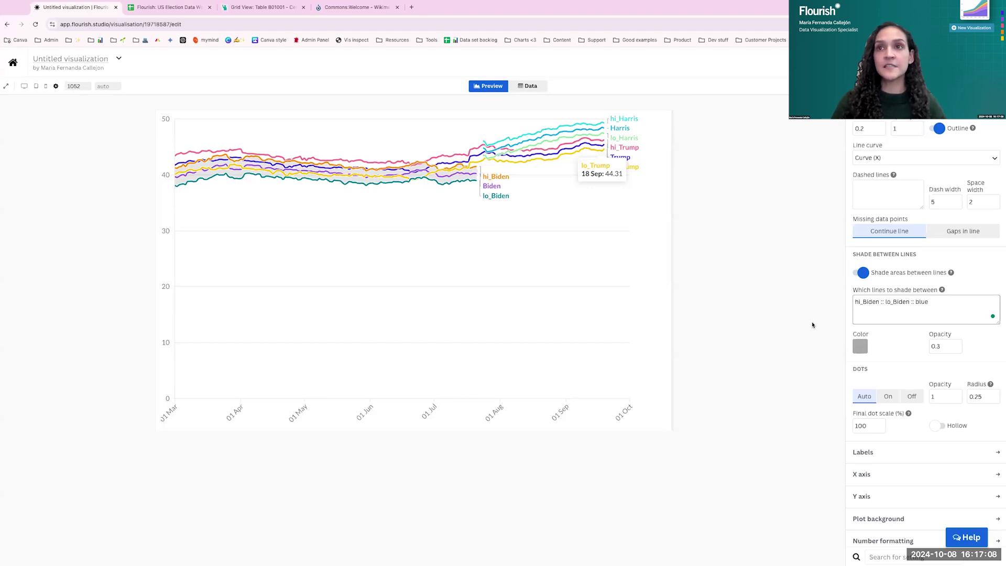
pyautogui.click(795, 316)
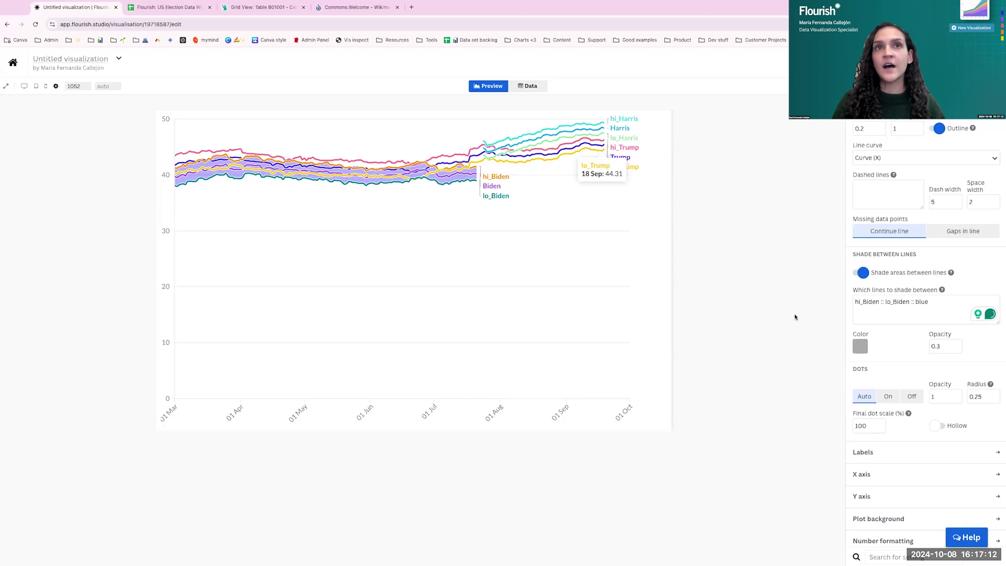
# - Add a second shading entry in blue for the area between the high and low Harris lines
pyautogui.click(935, 302)
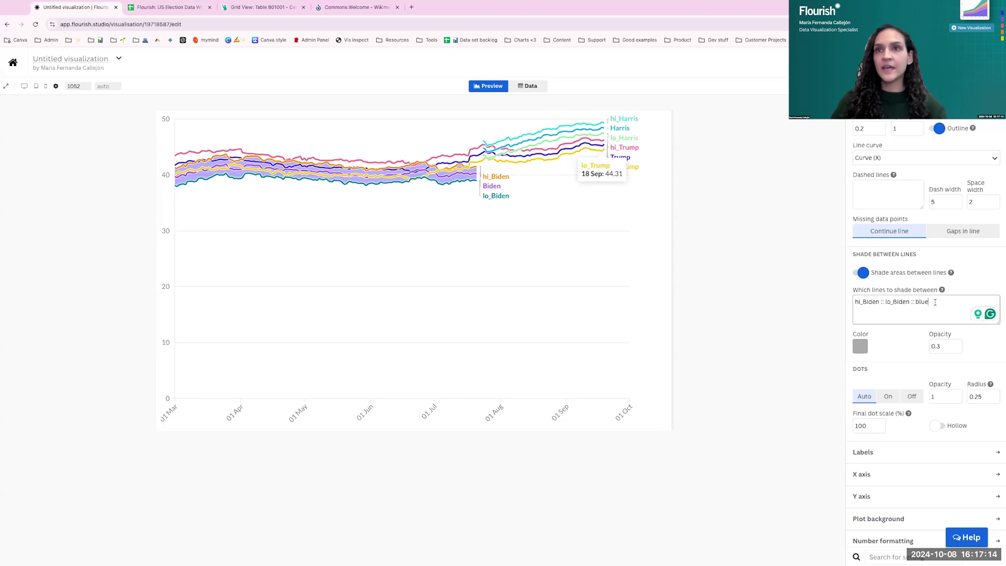
pyautogui.write('hi_harr')
pyautogui.press('BackSpace')
pyautogui.write('Harriss')
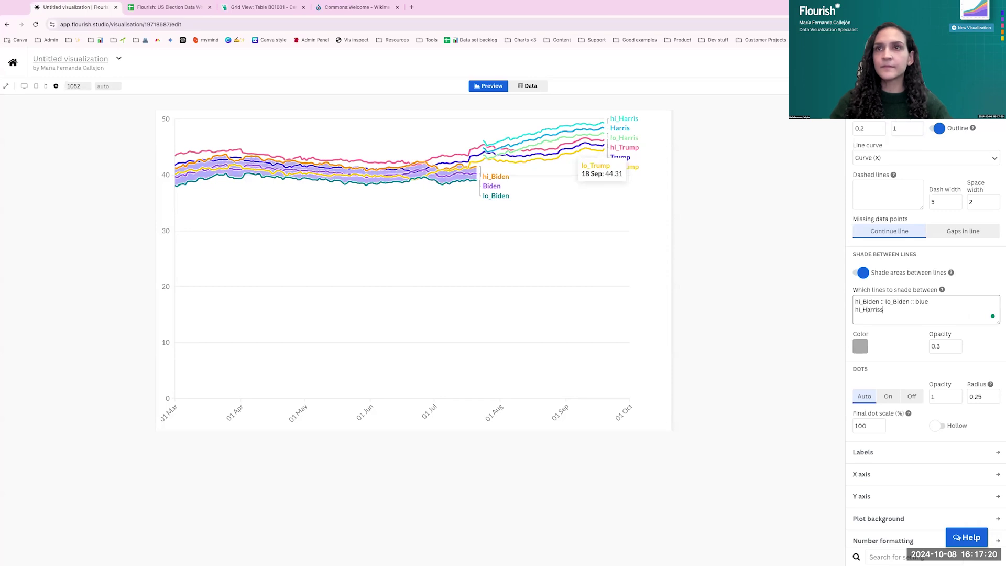
pyautogui.press('BackSpace')
pyautogui.write(':: lo-')
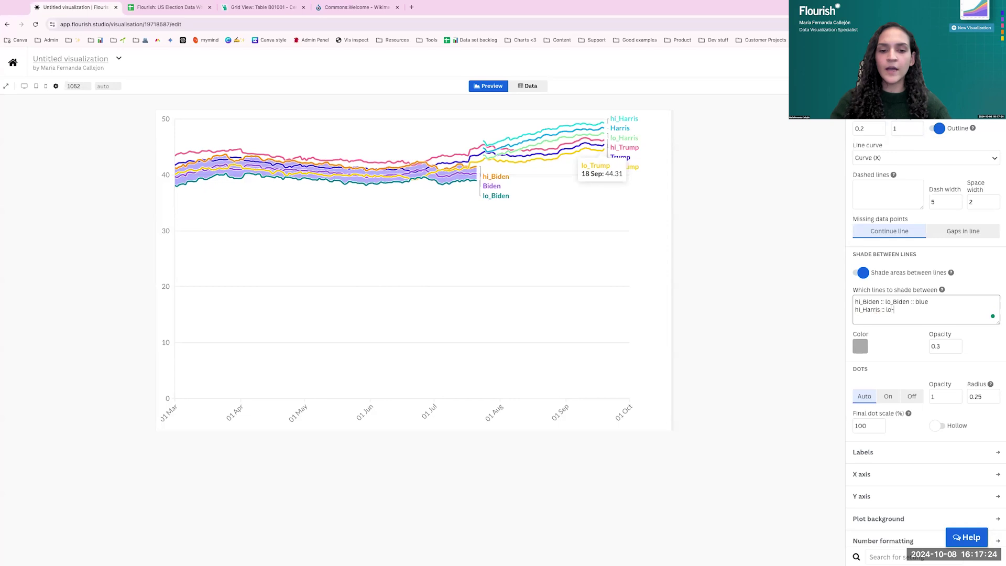
pyautogui.write('Ha')
pyautogui.press('BackSpace')
pyautogui.press('BackSpace')
pyautogui.press('BackSpace')
pyautogui.write('_Haris :: blue')
pyautogui.press('Return')
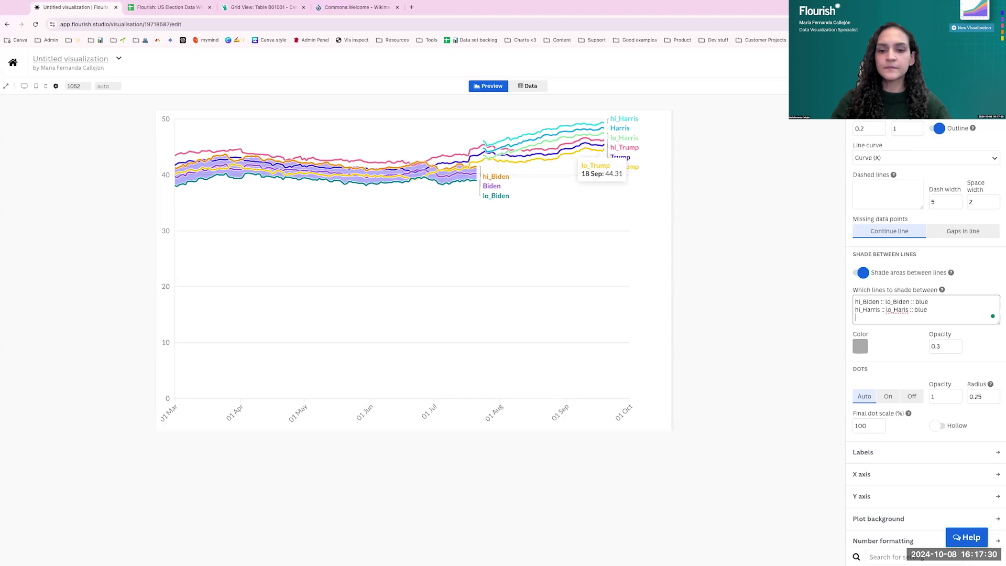
# - Add a third shading entry "hi_Trump :: lo_Trump :: red" and apply it to the chart
pyautogui.write('hi_Trump :: lo_Trumop :: red')
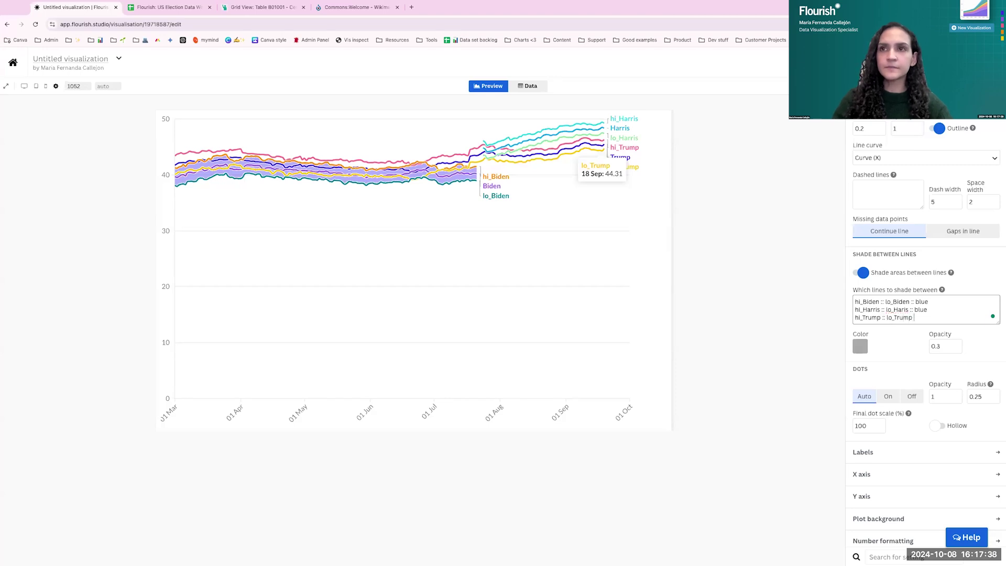
pyautogui.click(771, 300)
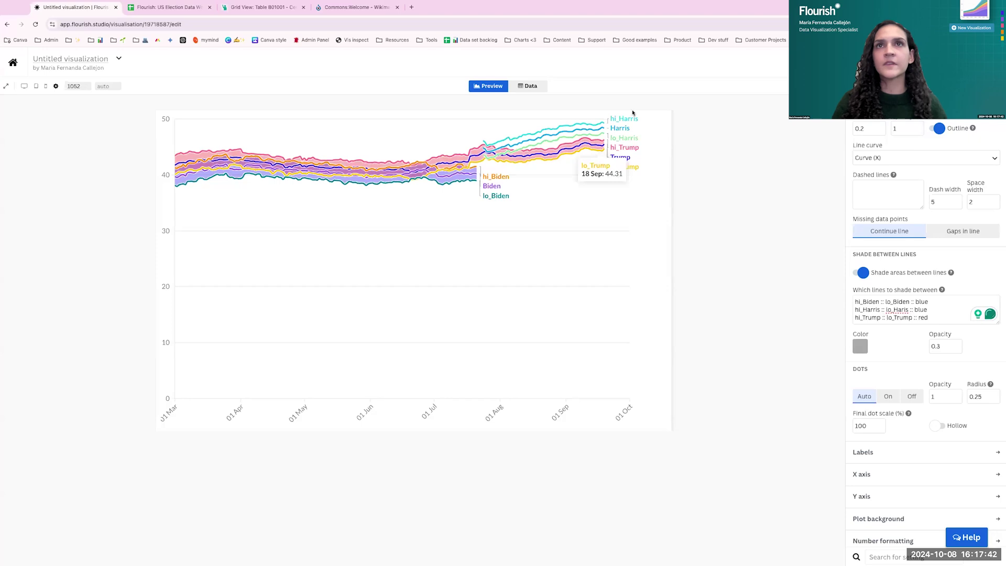
# - Correct the spelling of the low Harris line to "lo_Harris" in its shading entry
pyautogui.click(903, 310)
pyautogui.write('r')
pyautogui.click(815, 332)
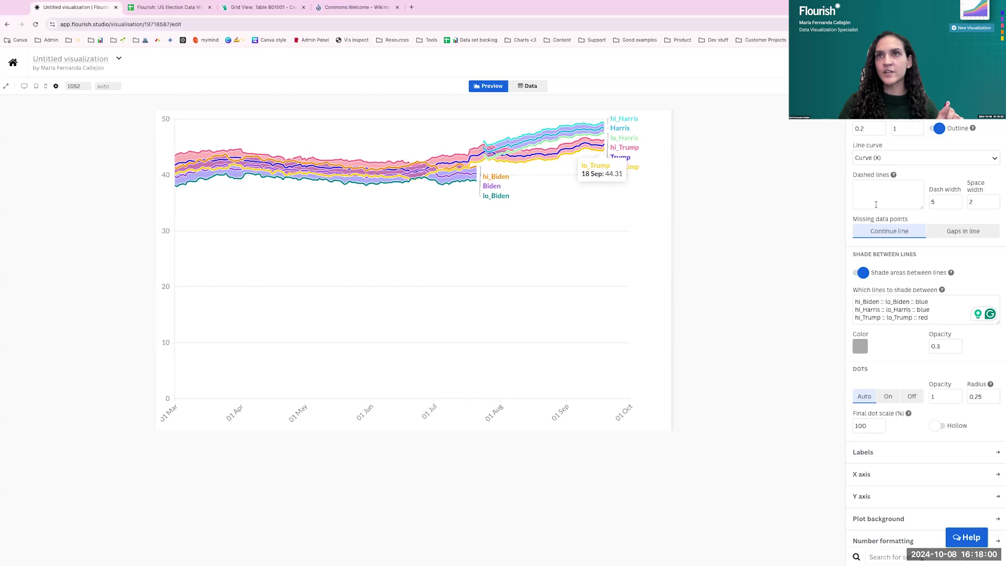
# - Switch to the Google Sheets data workbook and copy the party color codes from cell A1 of the Color codes sheet
pyautogui.scroll(3, 987, 178)
pyautogui.click(987, 185)
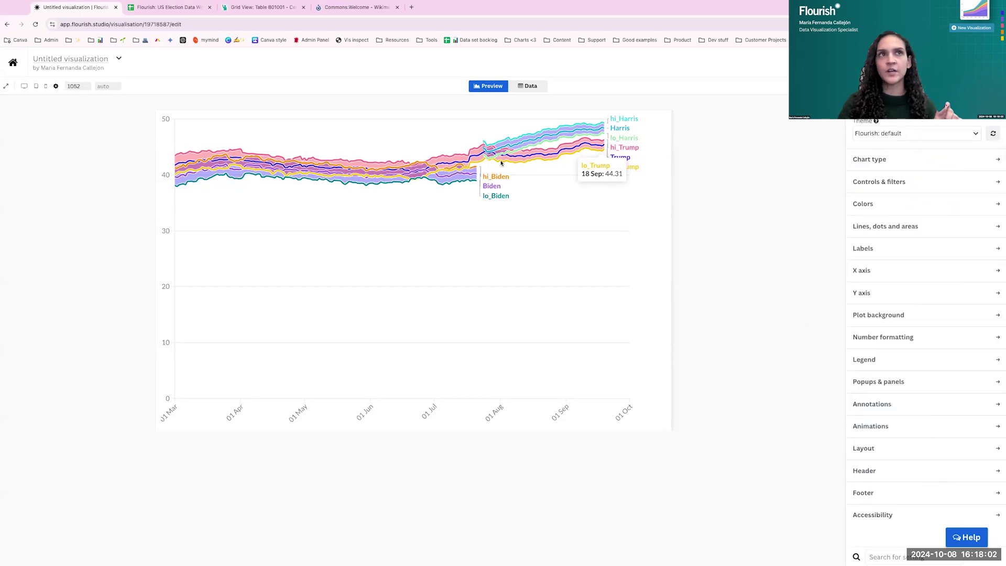
pyautogui.click(178, 8)
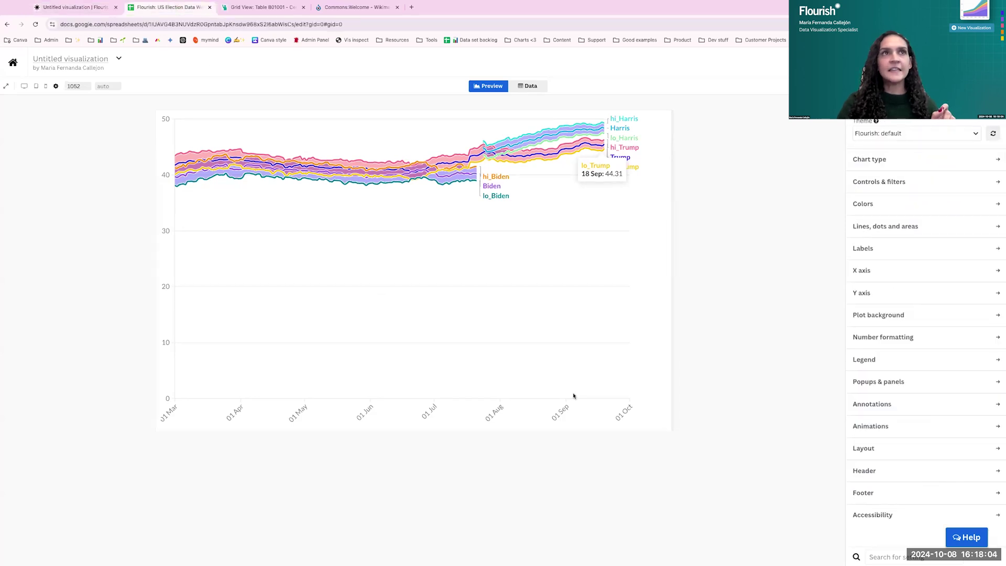
pyautogui.click(634, 561)
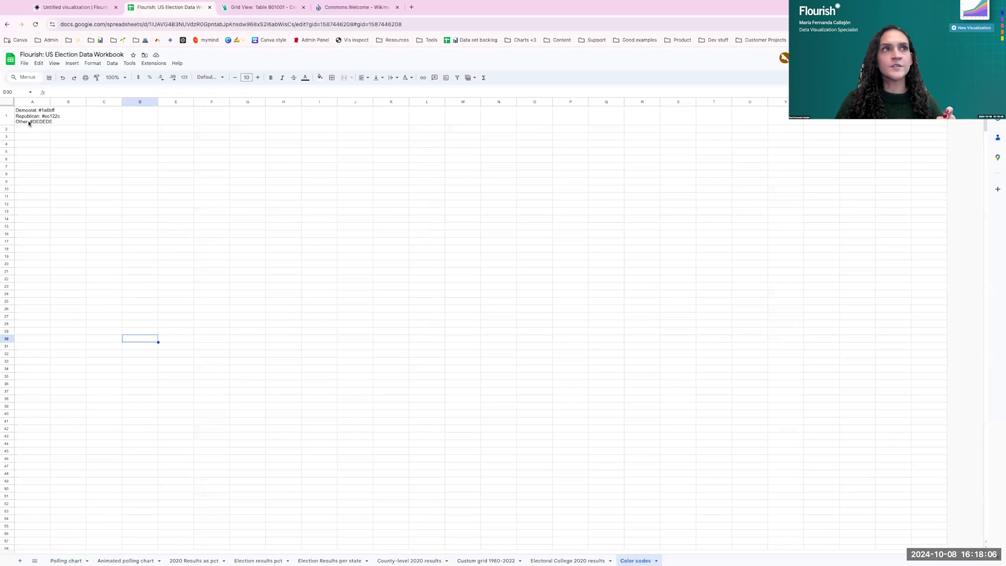
pyautogui.click(29, 119)
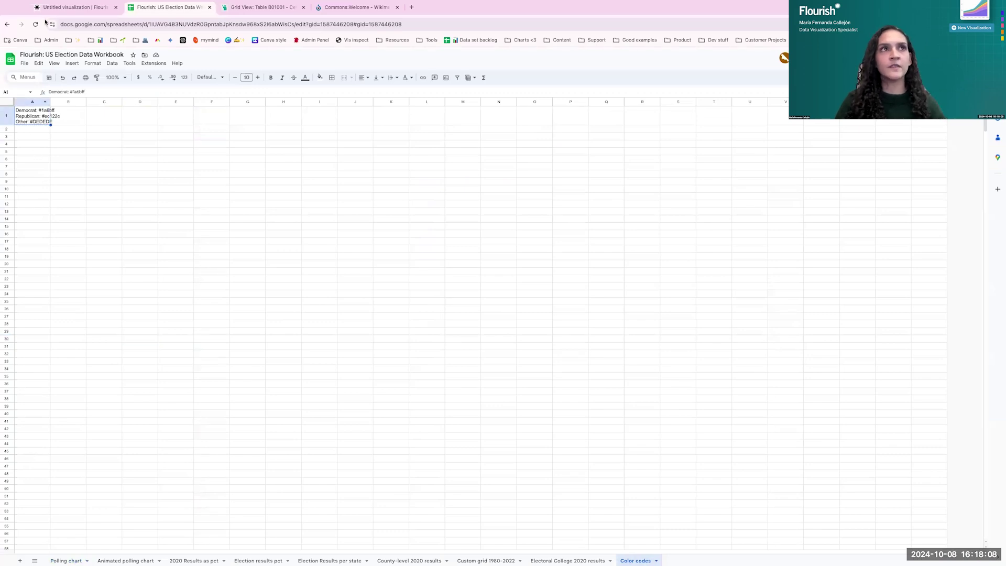
# - Return to the Flourish visualization and paste the Democrat, Republican and Other color codes into the custom color overrides
pyautogui.click(74, 8)
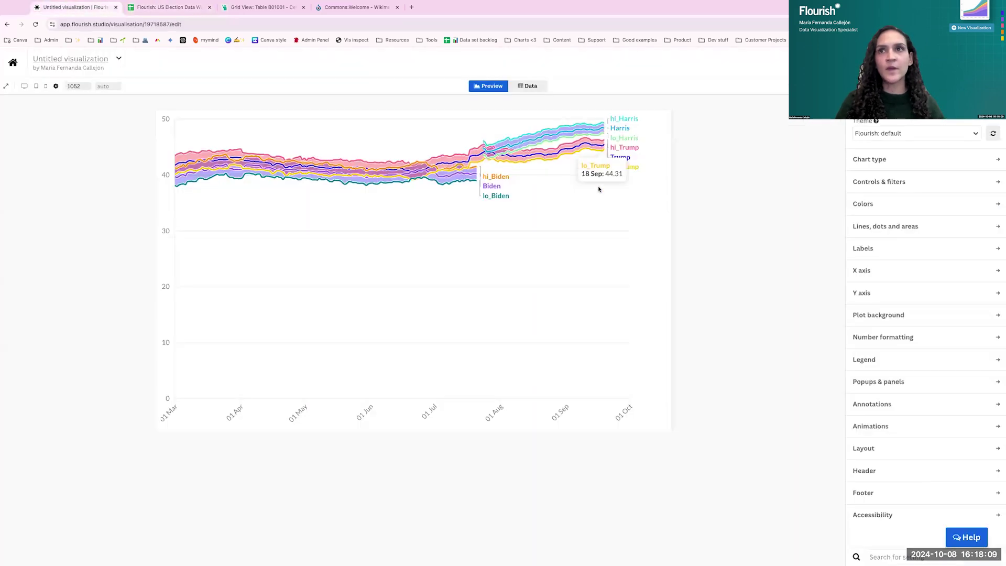
pyautogui.click(862, 206)
pyautogui.click(873, 267)
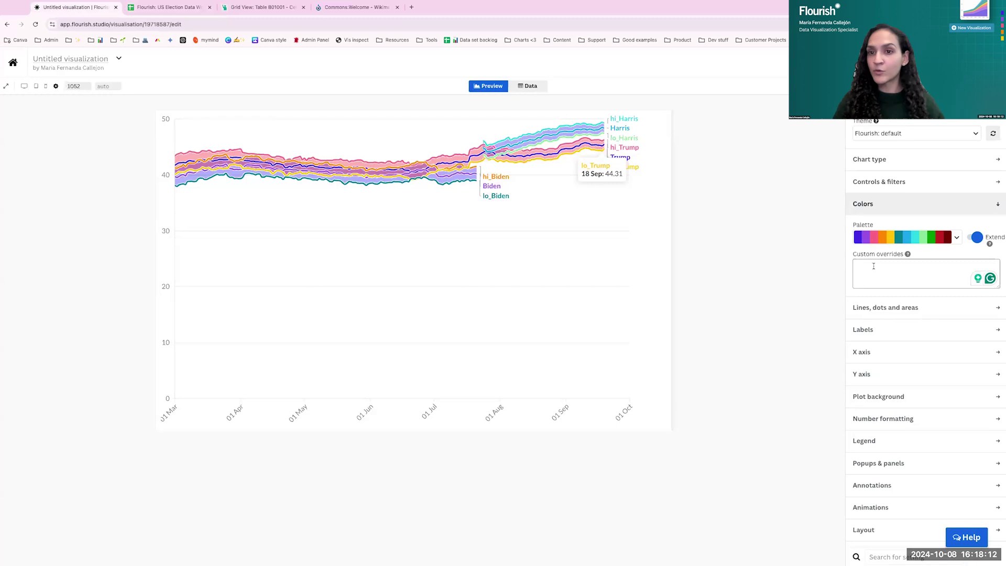
pyautogui.write('Democrat: #1a6bff Republican: #ec122c Other: #DEDEDE')
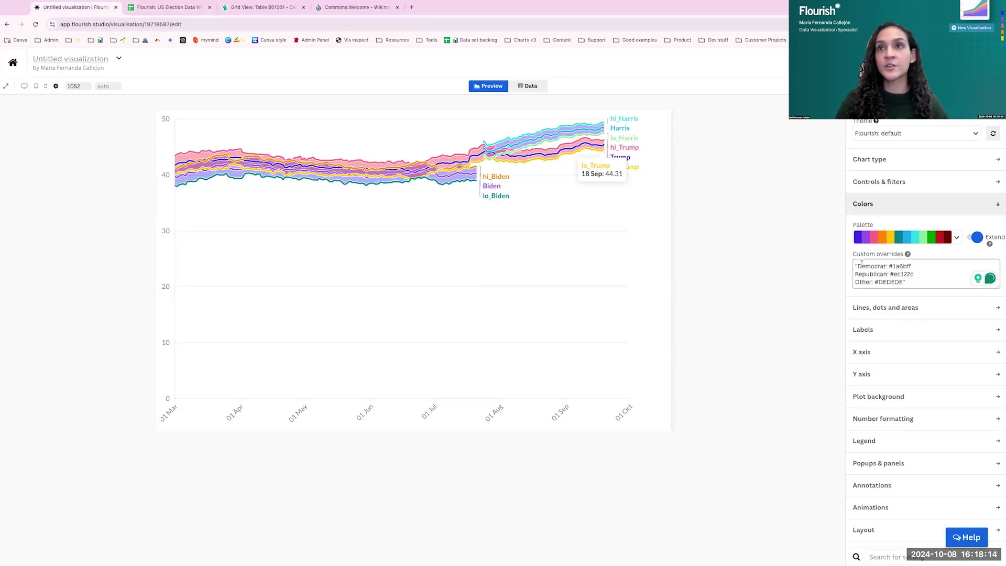
# - Remove the opening quotation mark from the overrides and rename the Democrat entry as "Biden:" with #1a6bff
pyautogui.click(858, 266)
pyautogui.press('BackSpace')
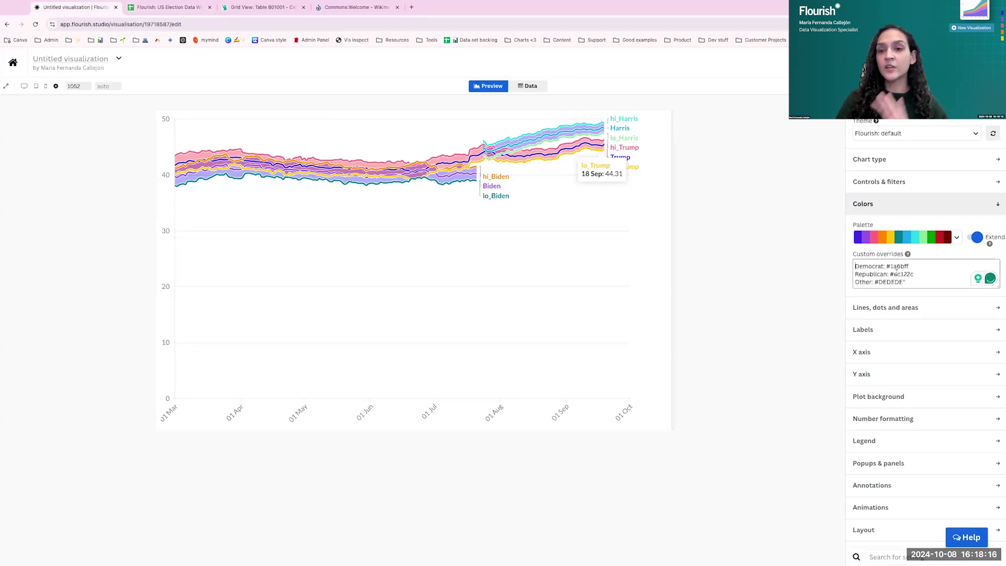
pyautogui.click(885, 266)
pyautogui.press('BackSpace')
pyautogui.moveTo(885, 266); pyautogui.dragTo(847, 266)
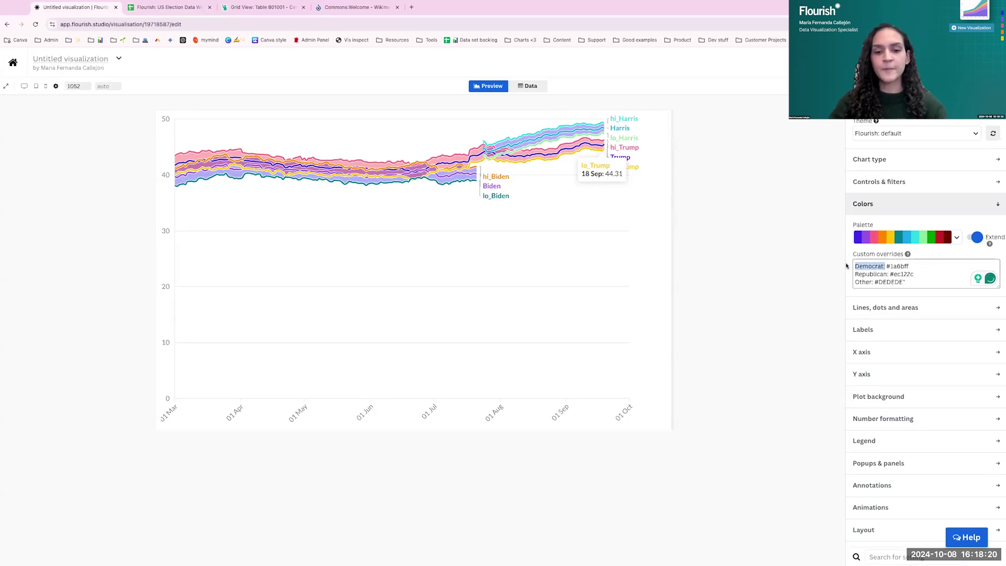
pyautogui.press('BackSpace')
pyautogui.write('Biden')
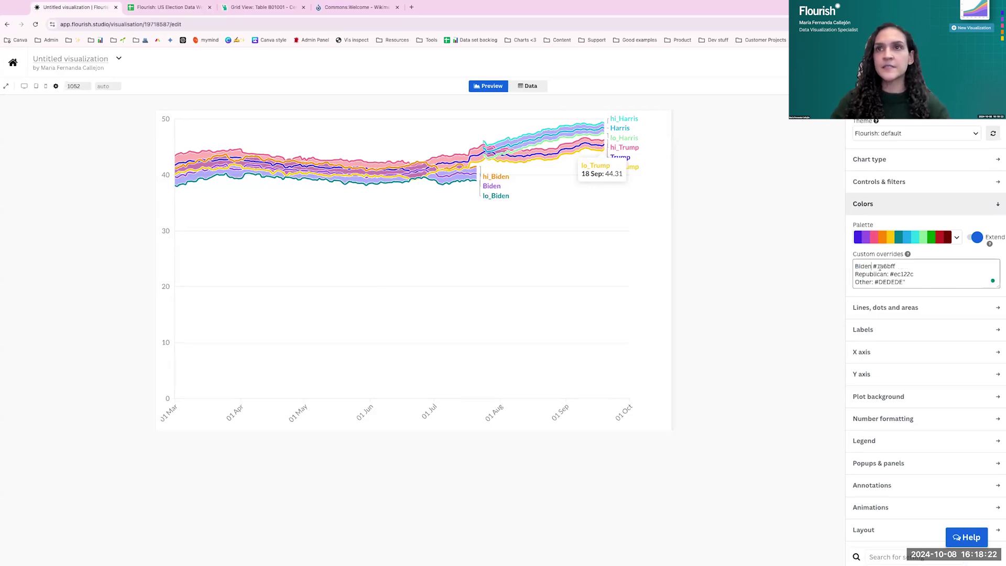
pyautogui.write(':')
# - Delete the Other entry from the color overrides and rename the Republican entry as "Trump"
pyautogui.hotkey('ctrl', 'a')
pyautogui.click(919, 282)
pyautogui.tripleClick(862, 282)
pyautogui.press('BackSpace')
pyautogui.press('BackSpace')
pyautogui.doubleClick(885, 274)
pyautogui.write('Trump')
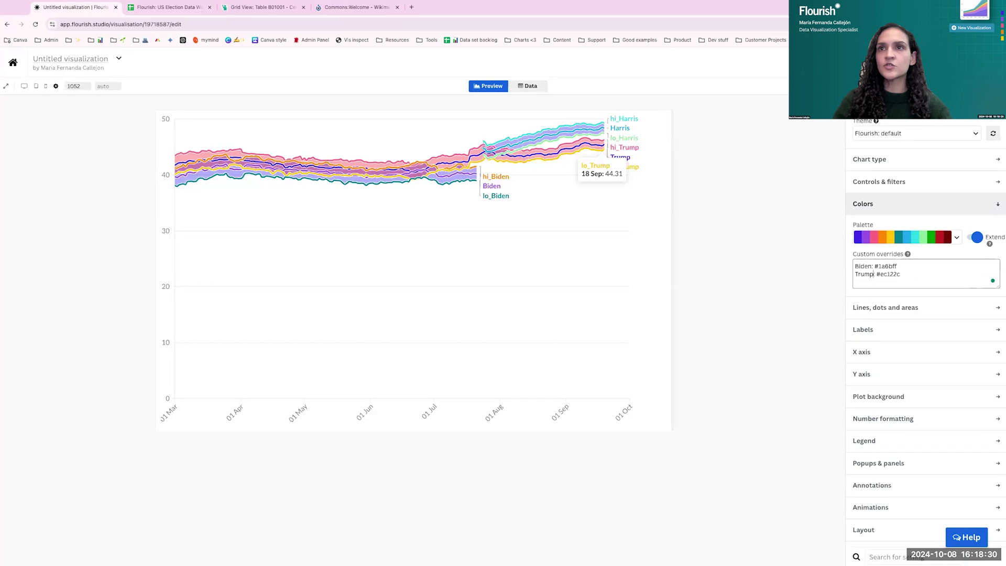
# - Duplicate the Biden override, rename the copy as "Harris" with #1a6bff, and apply the overrides
pyautogui.tripleClick(905, 265)
pyautogui.hotkey('ctrl', 'c')
pyautogui.click(855, 274)
pyautogui.hotkey('ctrl', 'v')
pyautogui.doubleClick(862, 274)
pyautogui.write('Harris')
pyautogui.click(780, 288)
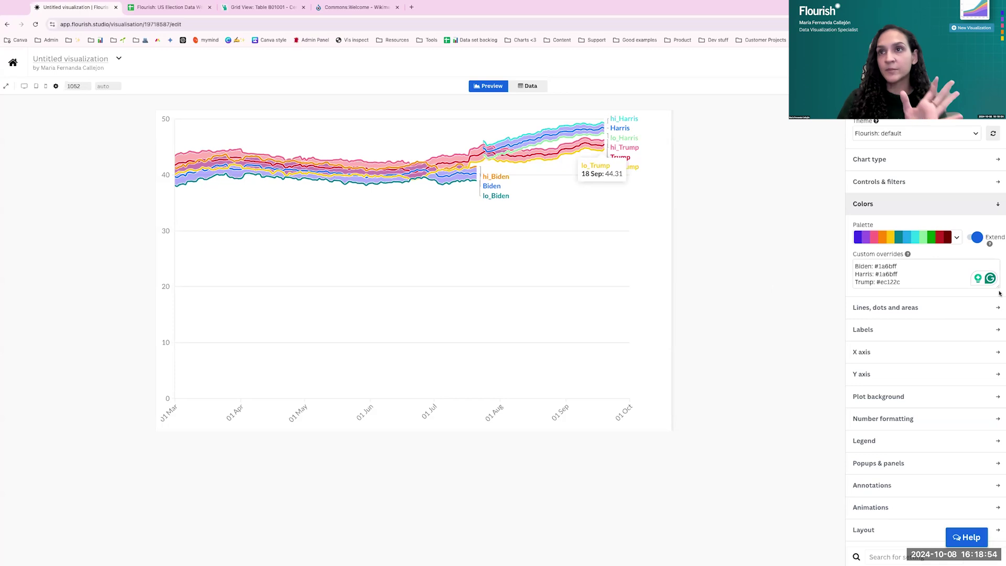
# - Enlarge the custom overrides box and add the color override "hi_Biden: transparent" below the candidate colors
pyautogui.moveTo(998, 287); pyautogui.dragTo(998, 341)
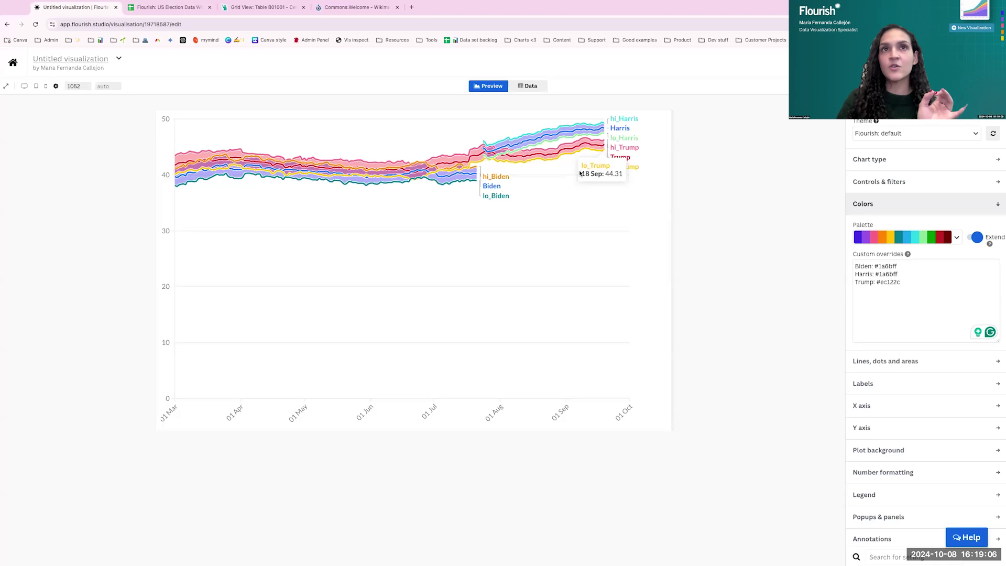
pyautogui.click(874, 301)
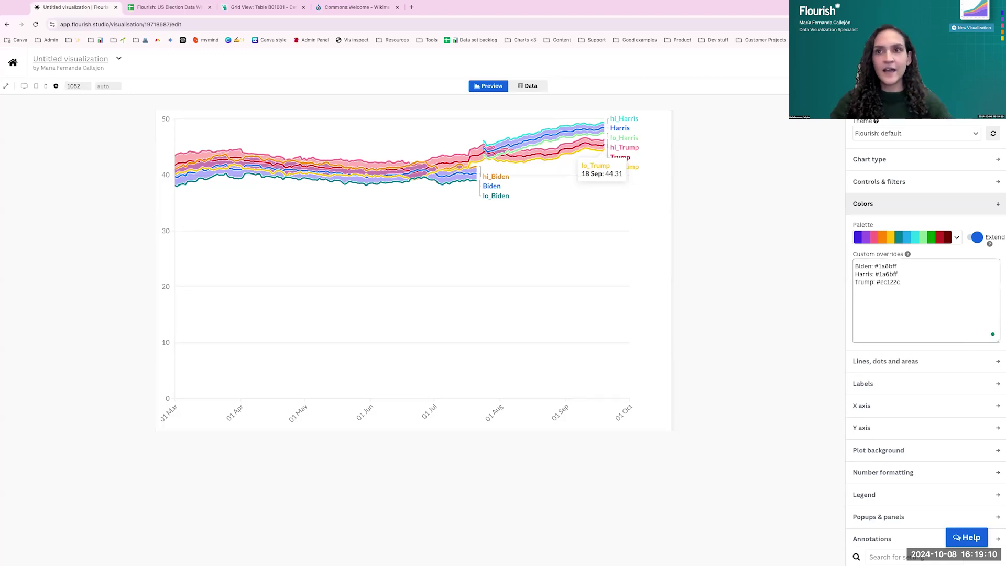
pyautogui.write('hi_Biden')
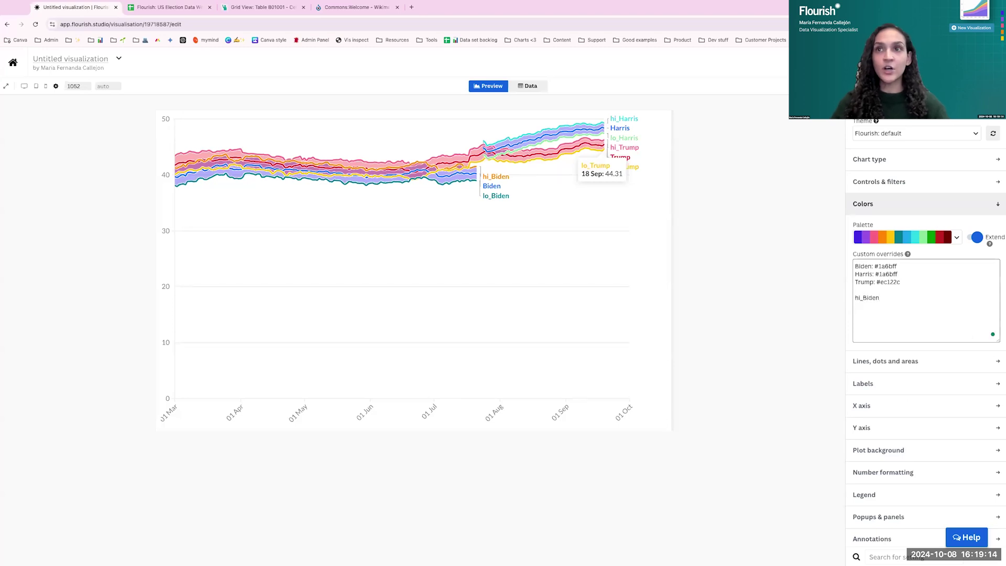
pyautogui.write(': transparent')
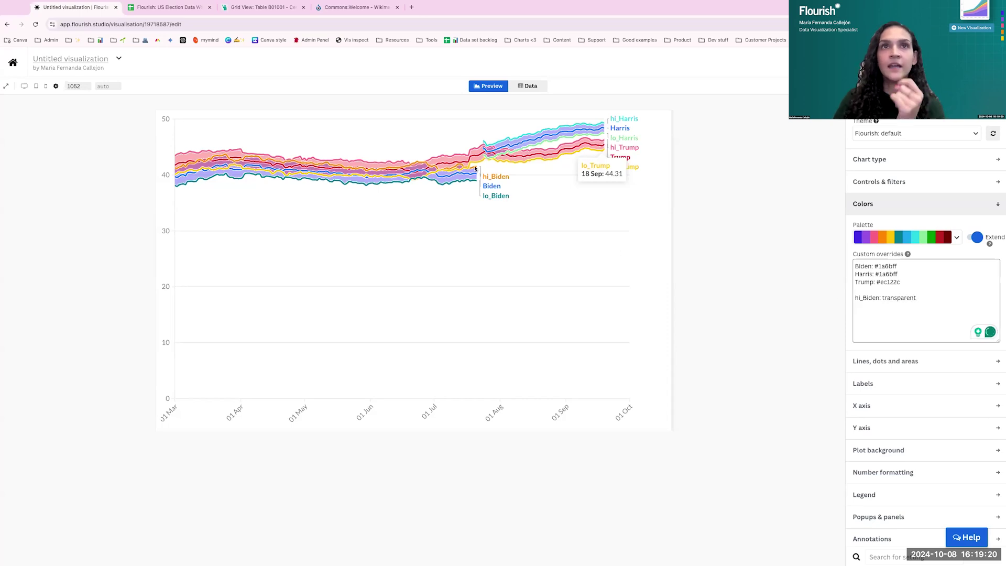
pyautogui.click(624, 256)
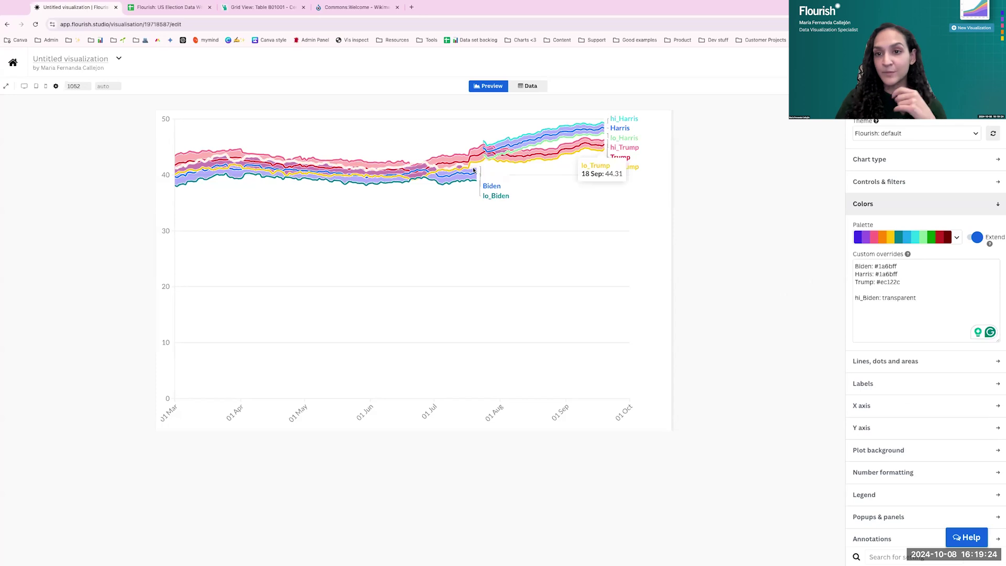
# - Duplicate the hi_Biden override on a new line and rename the copy to "lo_Biden: transparent"
pyautogui.moveTo(925, 299); pyautogui.dragTo(855, 299)
pyautogui.hotkey('ctrl', 'c')
pyautogui.press('Right')
pyautogui.press('Return')
pyautogui.hotkey('ctrl', 'v')
pyautogui.click(862, 305)
pyautogui.press('BackSpace')
pyautogui.press('BackSpace')
pyautogui.write('lo')
pyautogui.press('End')
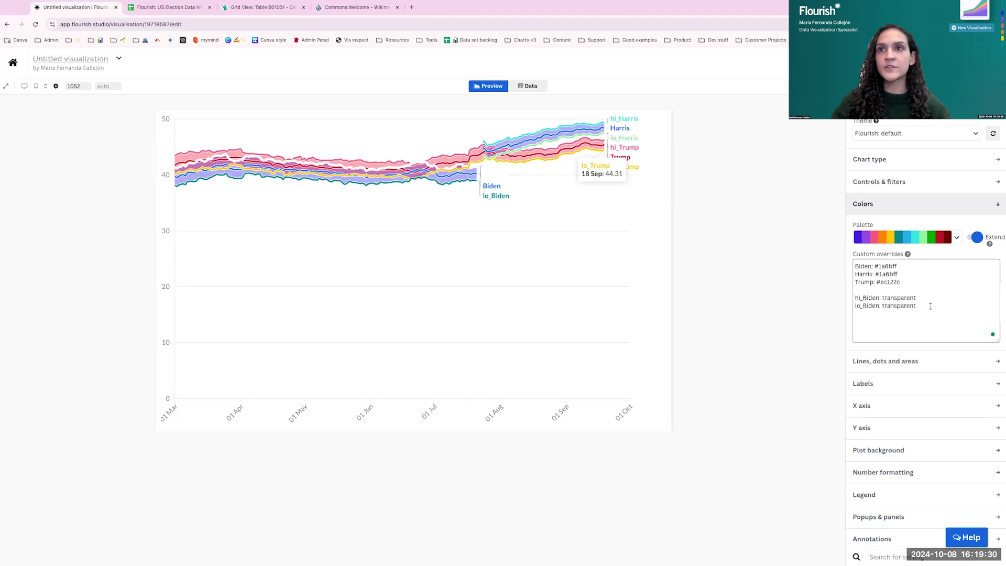
# - Paste another copy of the transparent override on a new line and rename its series to "hi_Trump"
pyautogui.press('Return')
pyautogui.hotkey('ctrl', 'v')
pyautogui.click(882, 313)
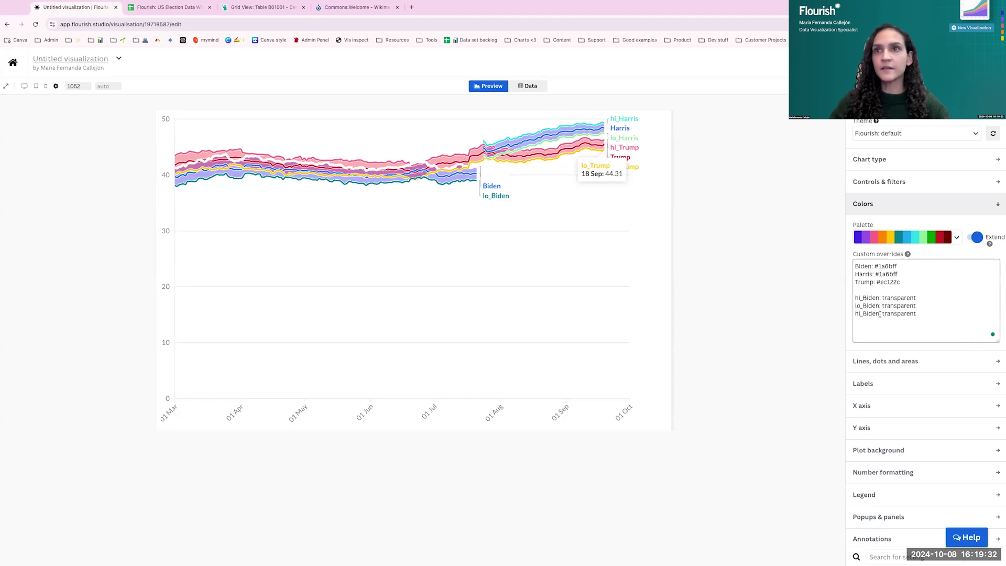
pyautogui.press('BackSpace')
pyautogui.press('BackSpace')
pyautogui.press('BackSpace')
pyautogui.press('BackSpace')
pyautogui.press('BackSpace')
pyautogui.press('BackSpace')
pyautogui.write('Trum')
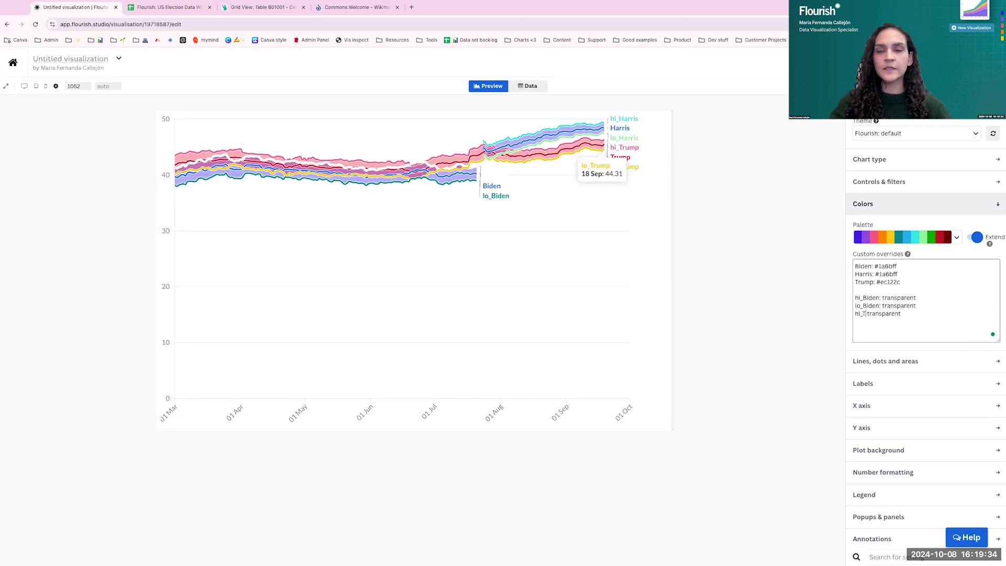
pyautogui.write('p')
pyautogui.press('End')
# - Add a further copy of the override on a new line and change it to "lo_Trump: transparent"
pyautogui.press('Return')
pyautogui.hotkey('ctrl', 'v')
pyautogui.moveTo(881, 321); pyautogui.dragTo(855, 321)
pyautogui.write('lo_Tru')
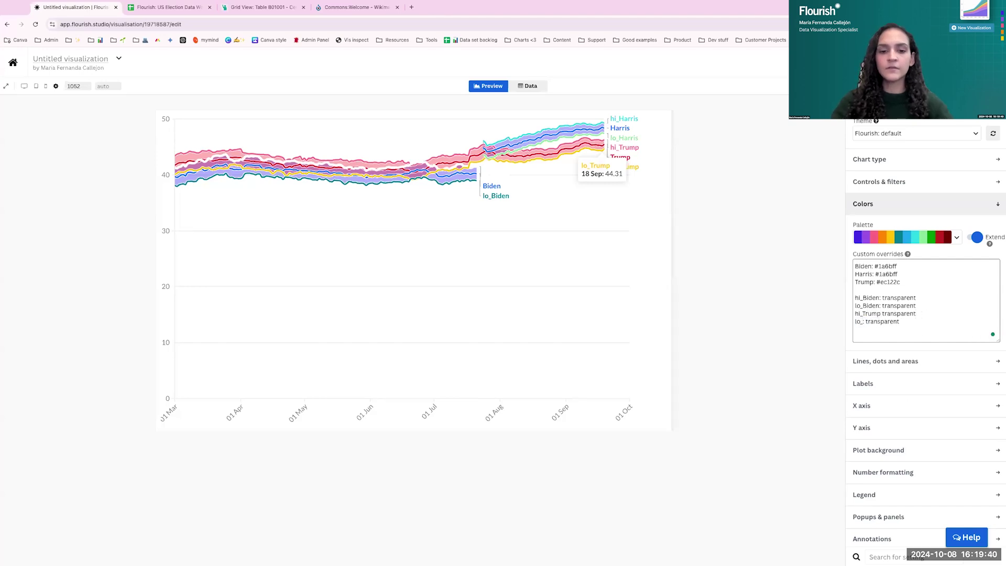
pyautogui.write('mp:')
pyautogui.press('End')
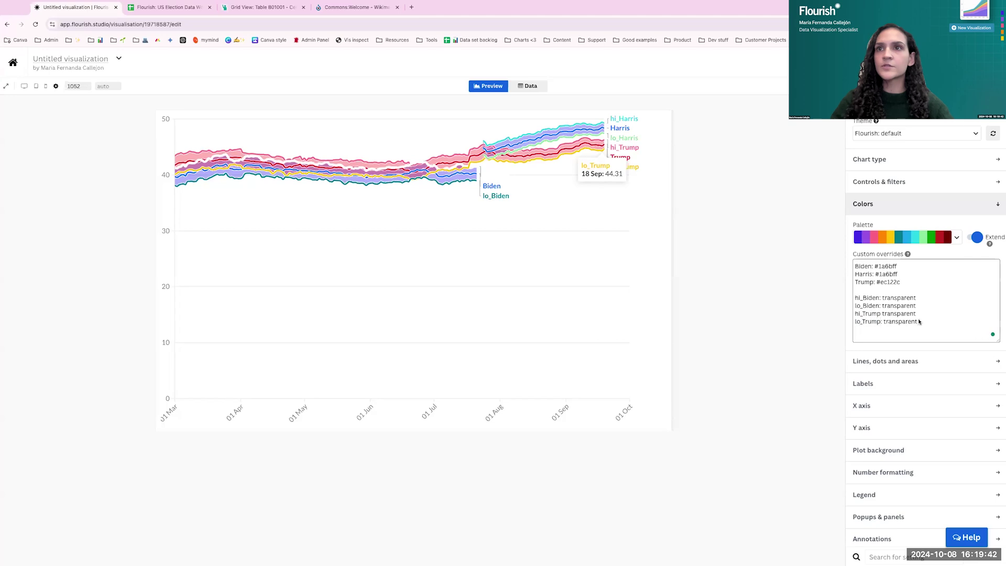
# - Add another override copy on a new line and change it to "hi_Harris: transparent"
pyautogui.press('Return')
pyautogui.hotkey('ctrl', 'v')
pyautogui.moveTo(881, 329); pyautogui.dragTo(863, 329)
pyautogui.press('BackSpace')
pyautogui.write('Harris:')
pyautogui.press('End')
# - Add a last override copy, change it to "lo_Harris: transparent", and apply the color overrides
pyautogui.press('Return')
pyautogui.hotkey('ctrl', 'v')
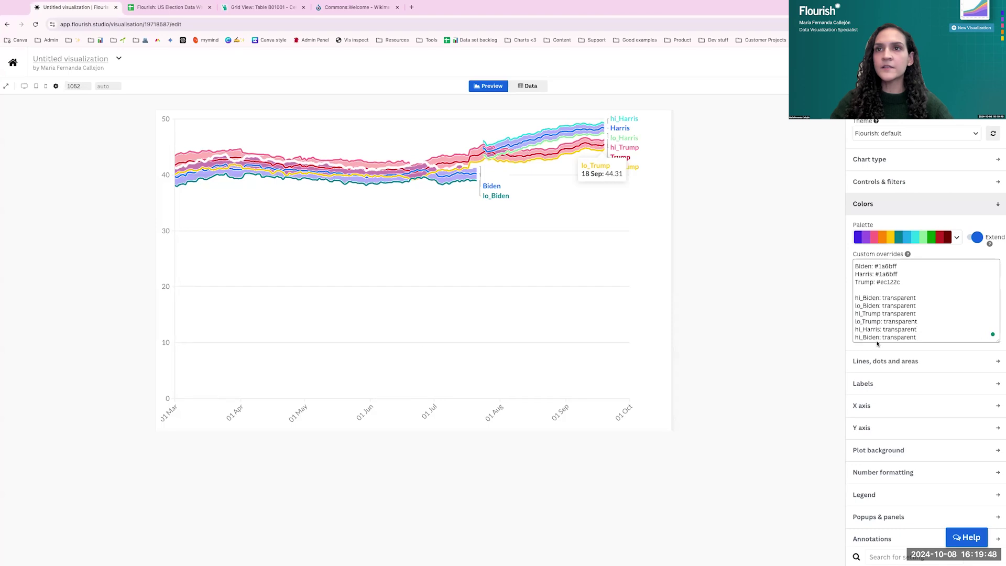
pyautogui.click(862, 336)
pyautogui.press('BackSpace')
pyautogui.press('BackSpace')
pyautogui.write('lo')
pyautogui.moveTo(864, 337); pyautogui.dragTo(879, 337)
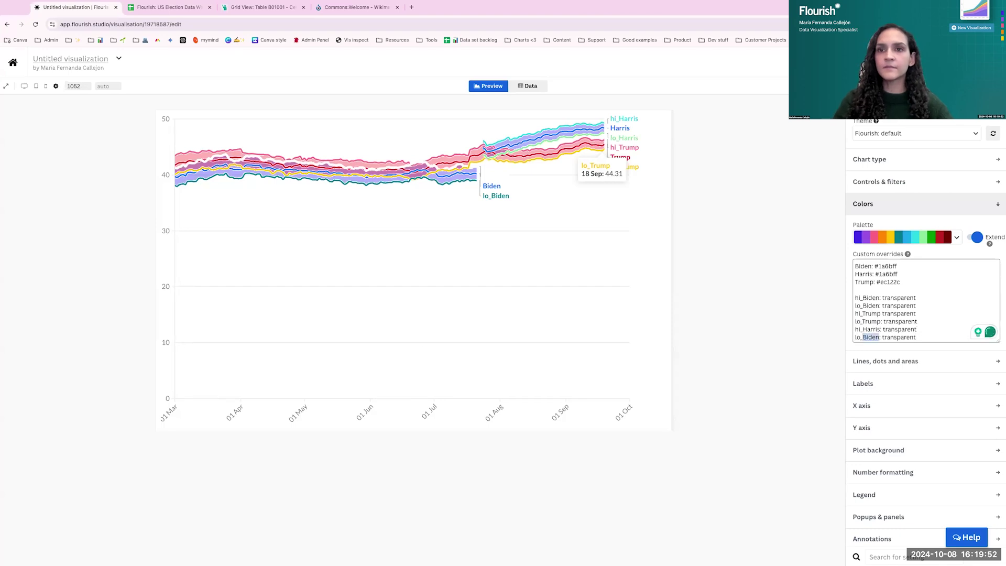
pyautogui.write('Har')
pyautogui.write(':')
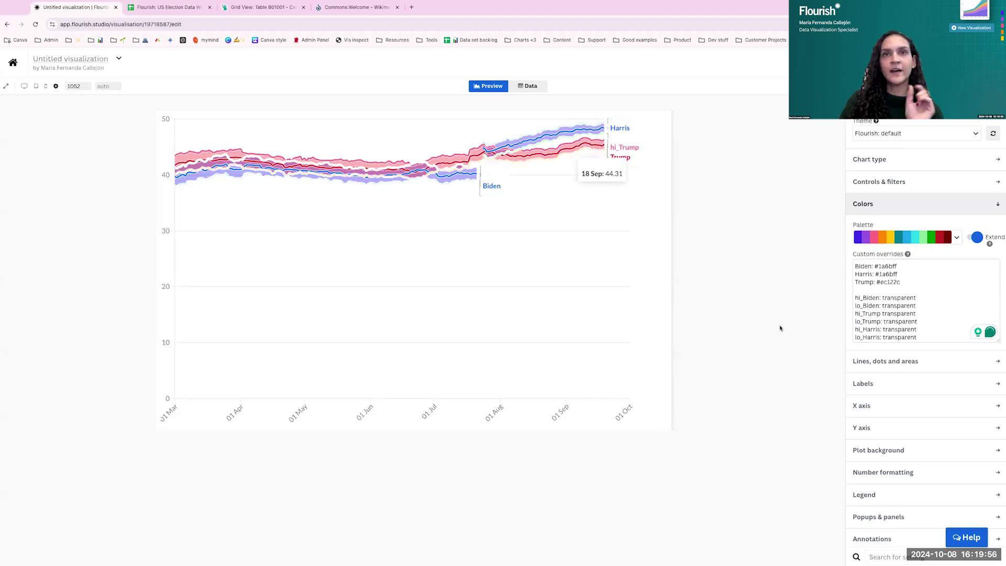
# - Turn off the outline of the chart lines in the lines, dots and areas settings
pyautogui.click(997, 203)
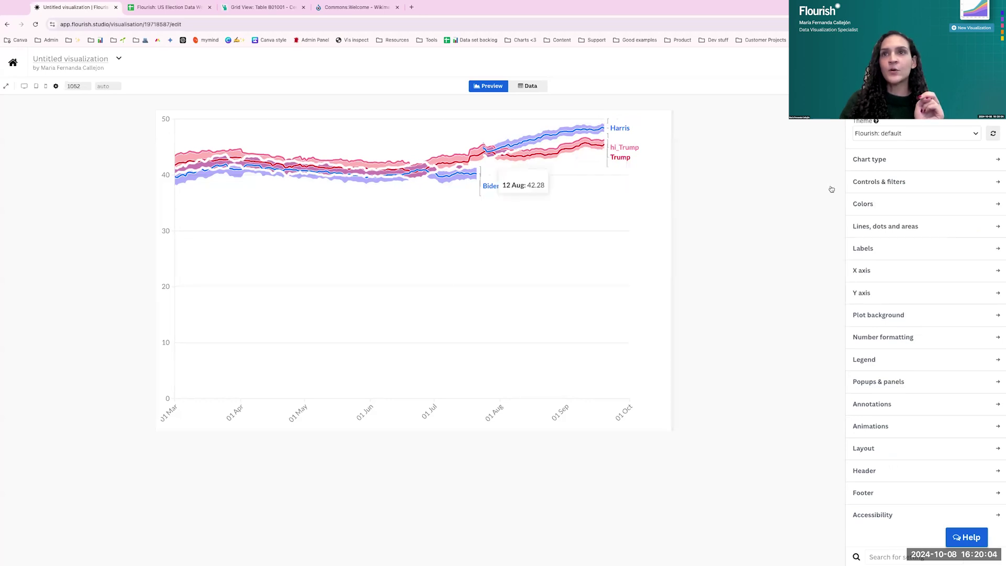
pyautogui.click(891, 228)
pyautogui.scroll(-1, 919, 274)
pyautogui.click(938, 224)
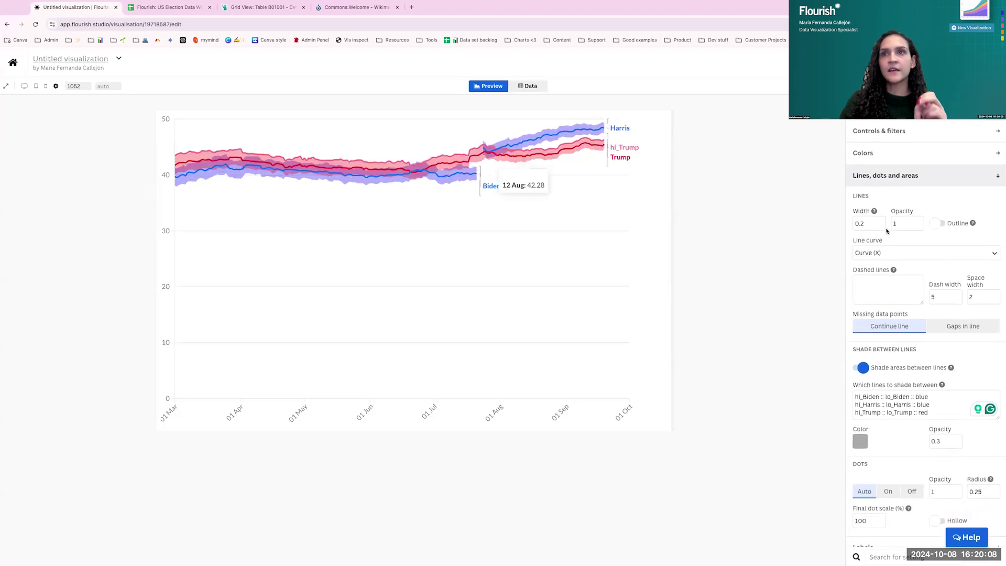
# - Set the opacity of the shading between lines to 0.15
pyautogui.click(944, 441)
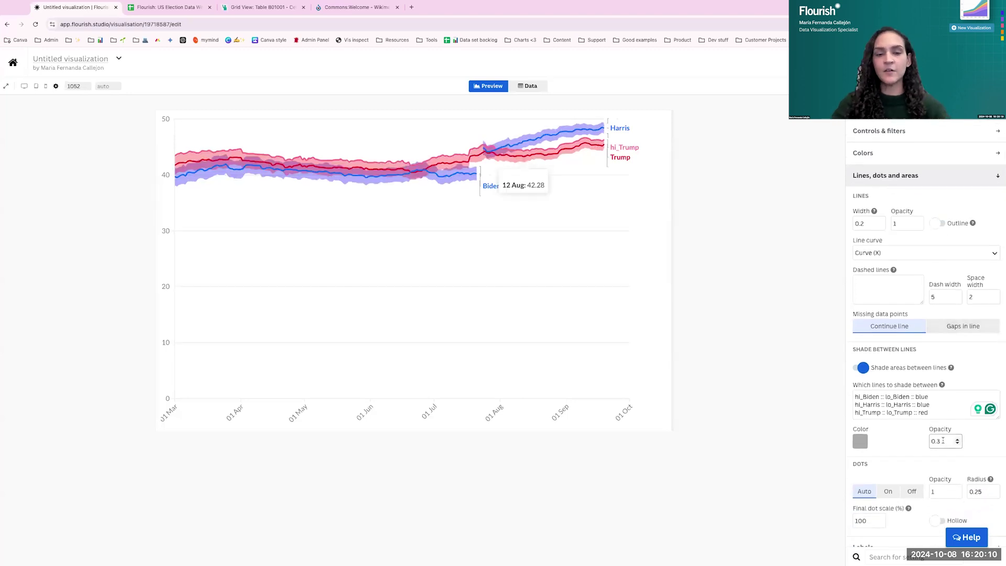
pyautogui.click(814, 378)
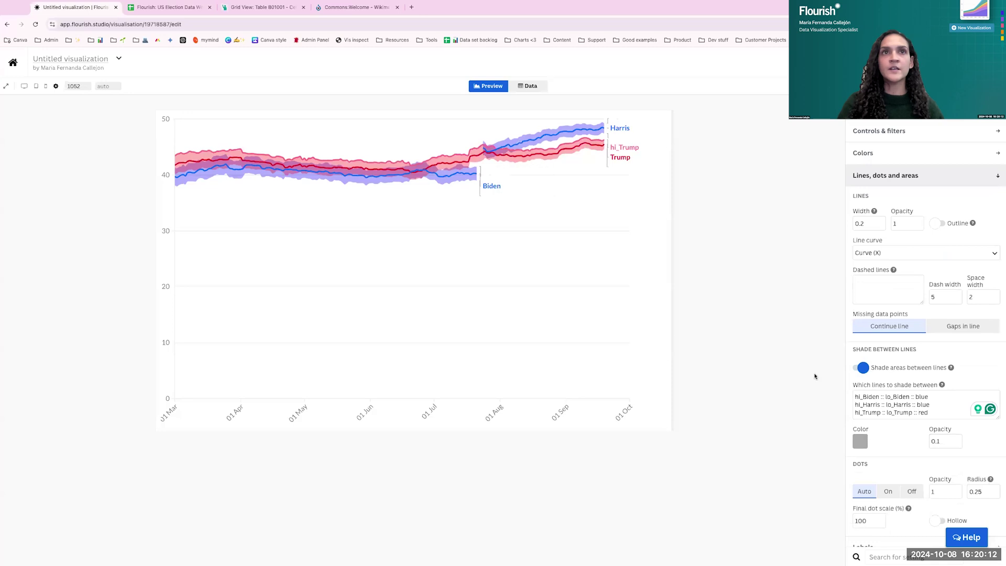
pyautogui.click(942, 442)
pyautogui.write('5')
pyautogui.click(794, 396)
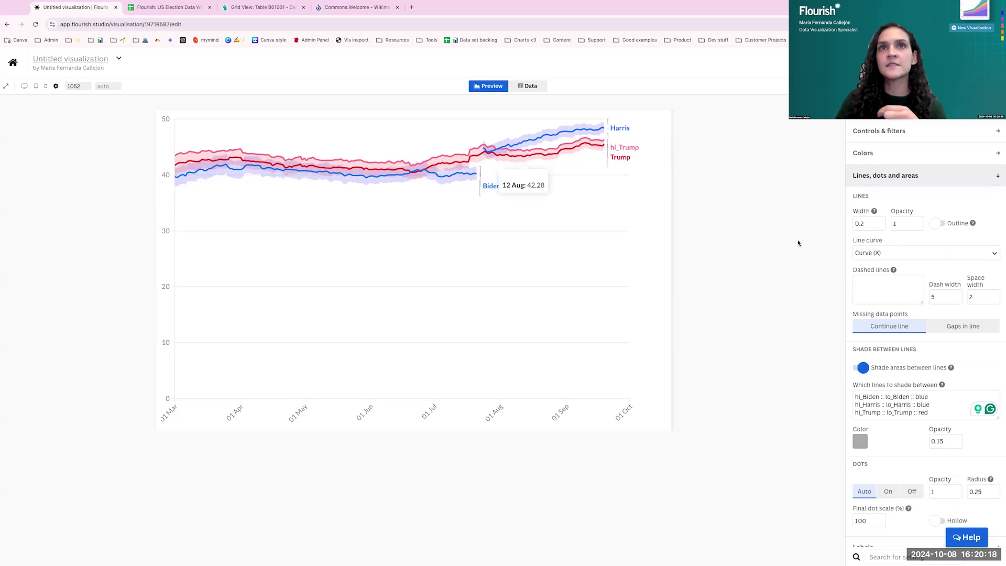
pyautogui.click(878, 175)
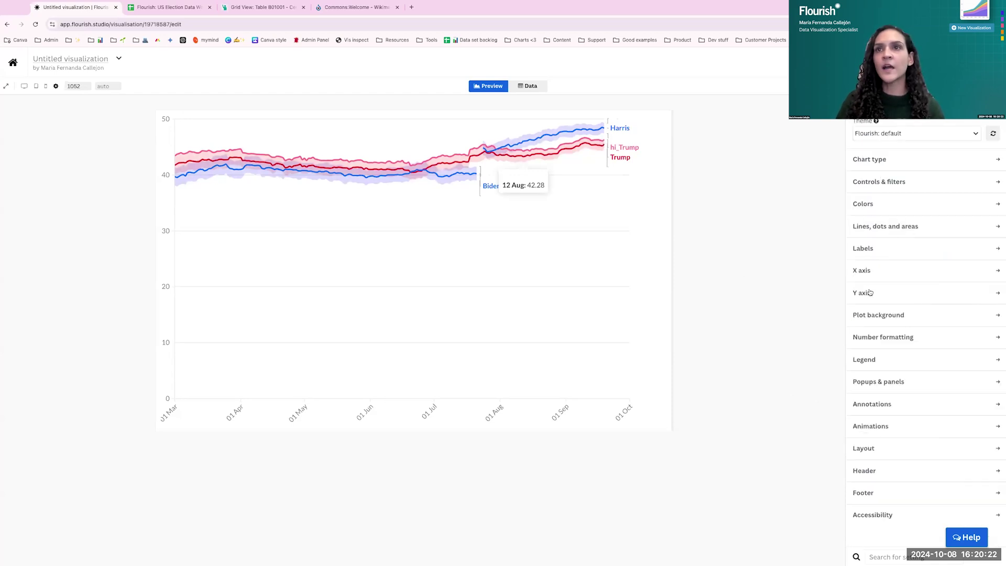
# - Add the missing colon after hi_Trump in the custom color overrides and apply the change
pyautogui.click(870, 206)
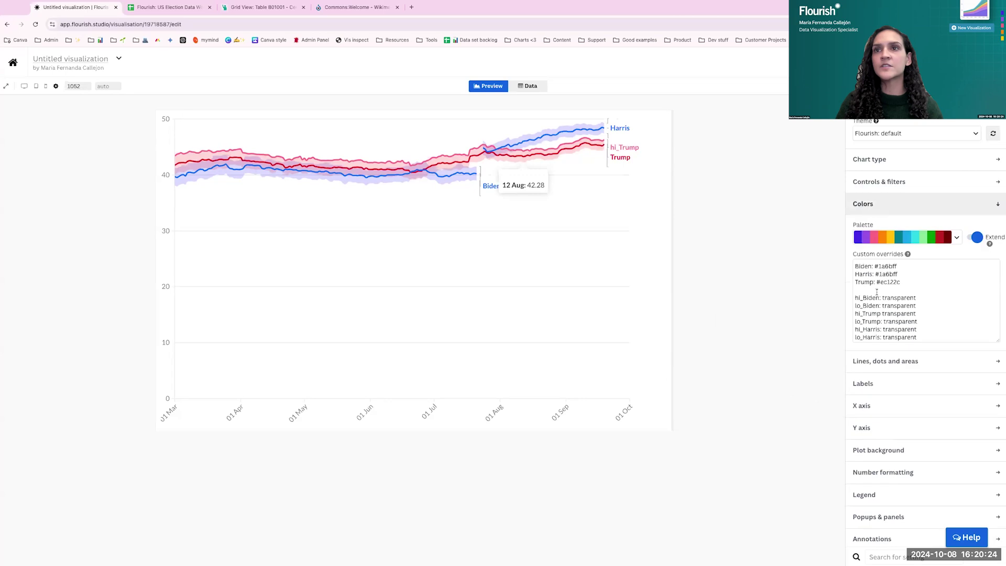
pyautogui.click(867, 310)
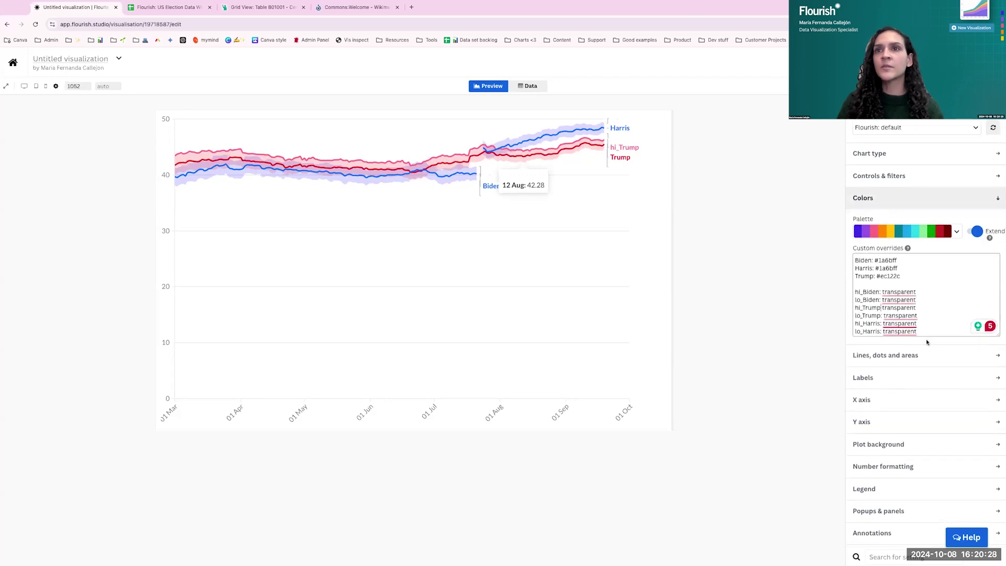
pyautogui.write(':')
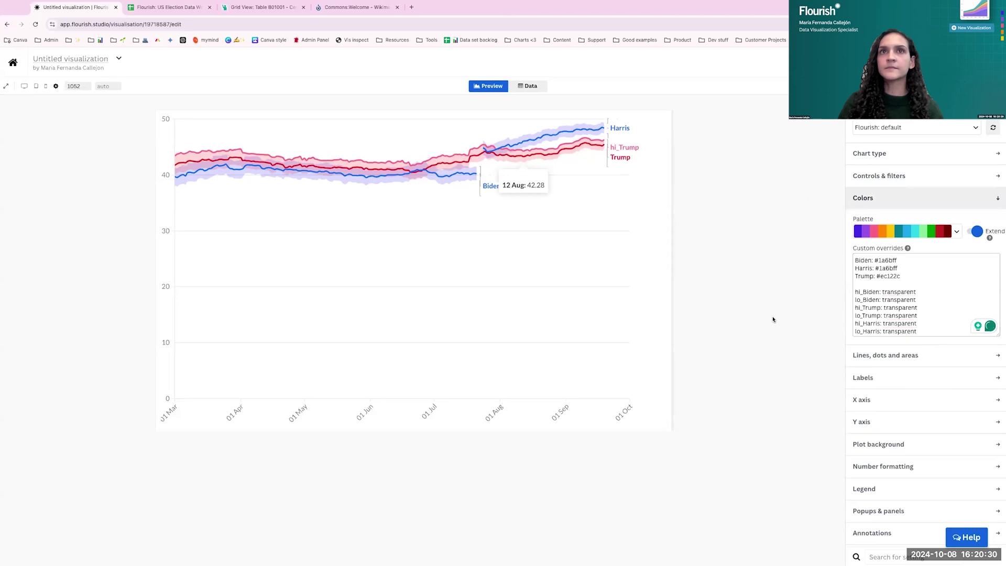
pyautogui.click(874, 202)
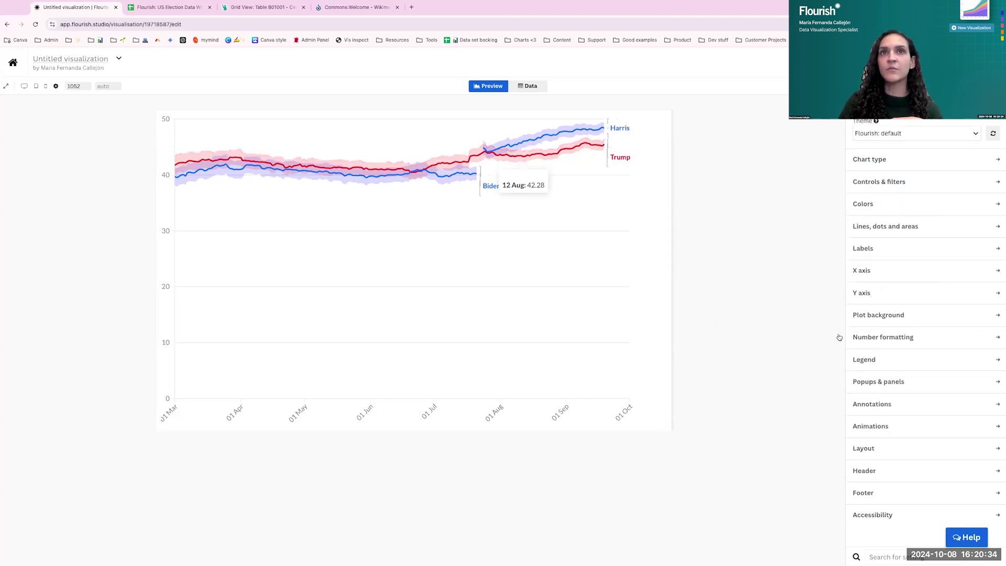
# - Turn off the connector lines of the line labels and widen the chart preview to 1370
pyautogui.click(882, 250)
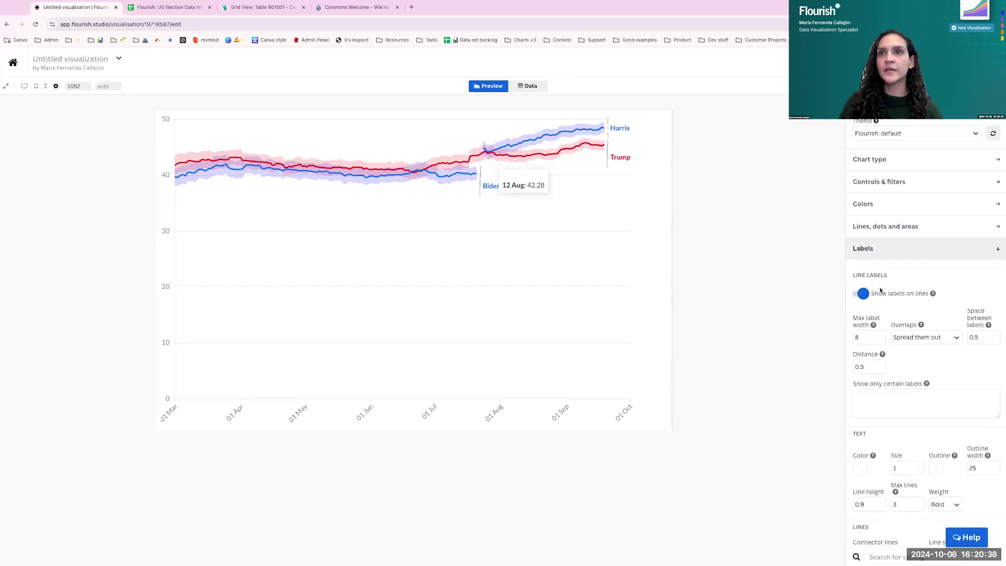
pyautogui.scroll(-3, 875, 309)
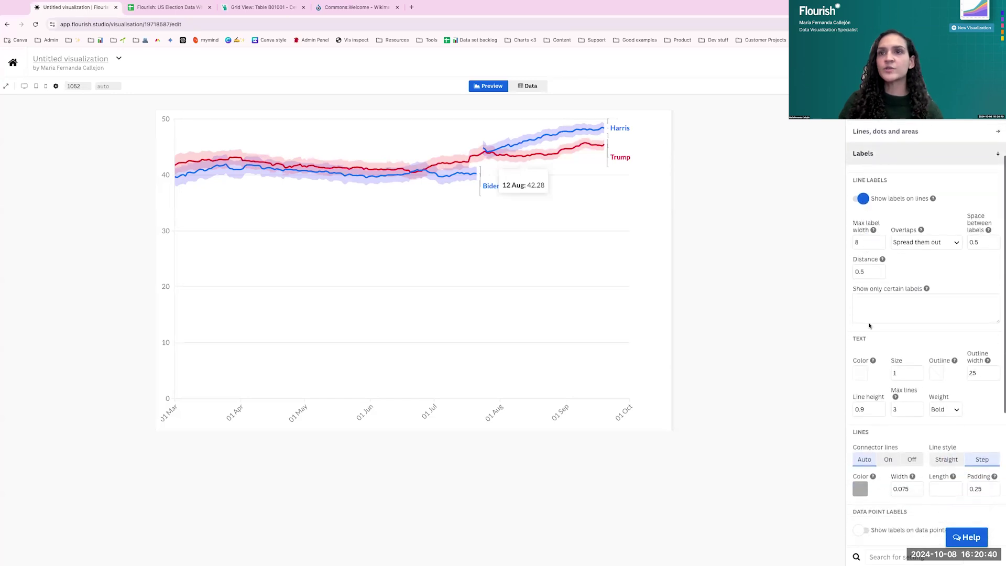
pyautogui.scroll(-1, 872, 336)
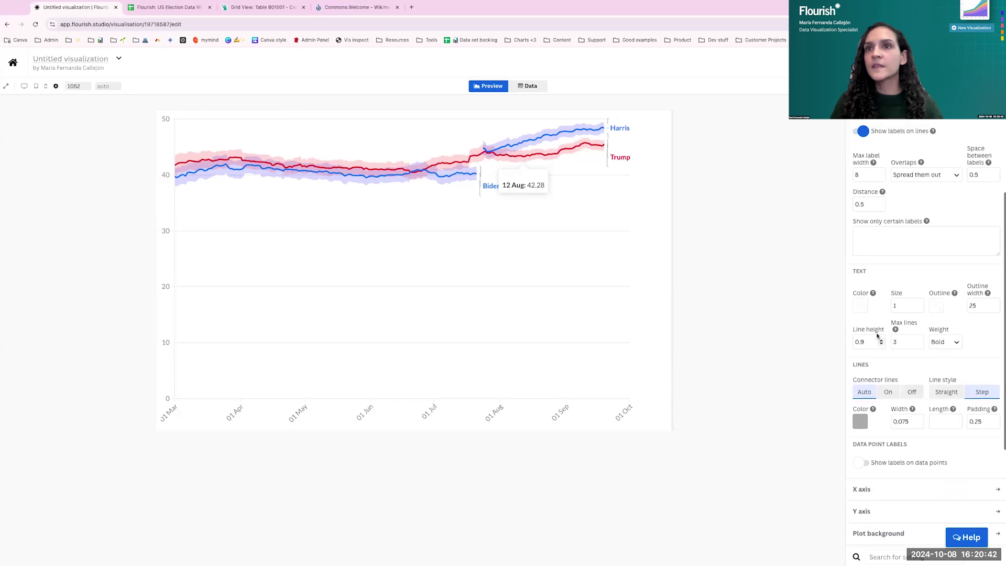
pyautogui.click(912, 393)
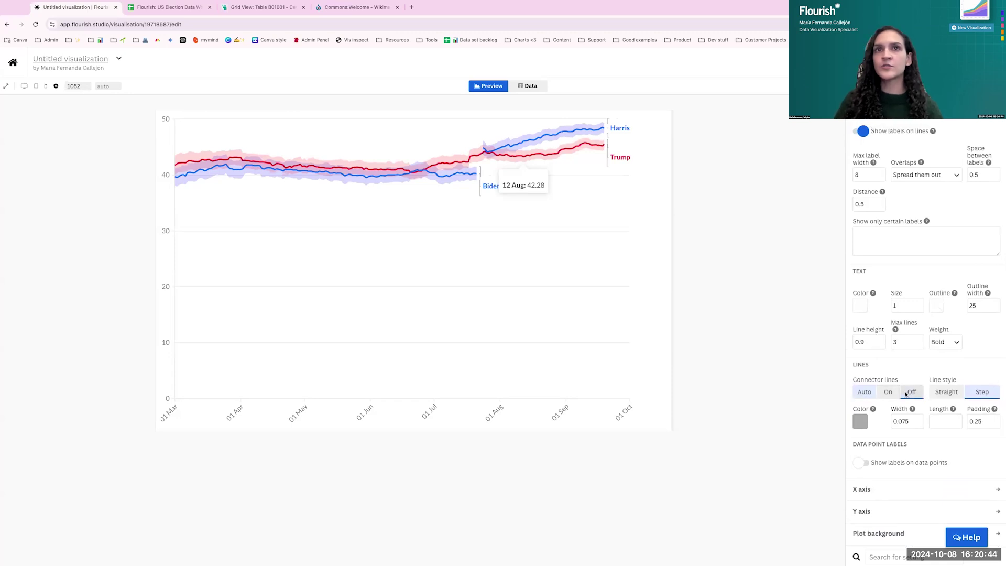
pyautogui.moveTo(669, 283); pyautogui.dragTo(749, 285)
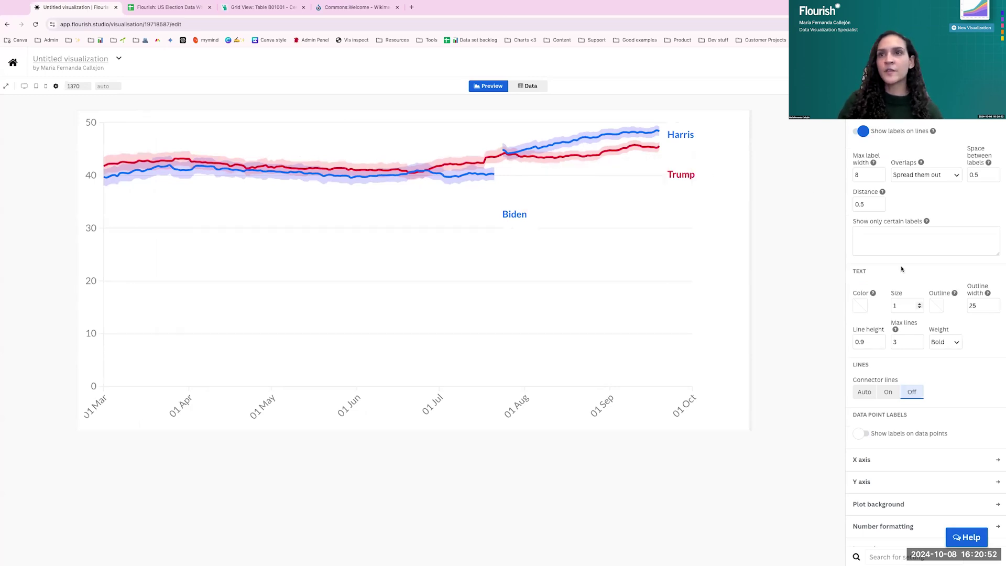
# - Set the outline width of the line label text to 0
pyautogui.scroll(1, 904, 297)
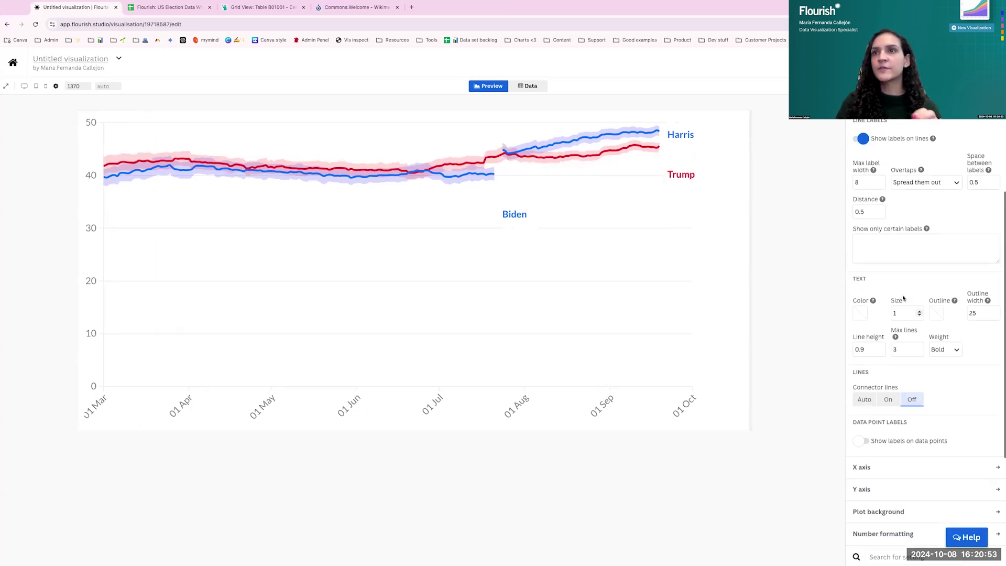
pyautogui.doubleClick(970, 314)
pyautogui.write('5')
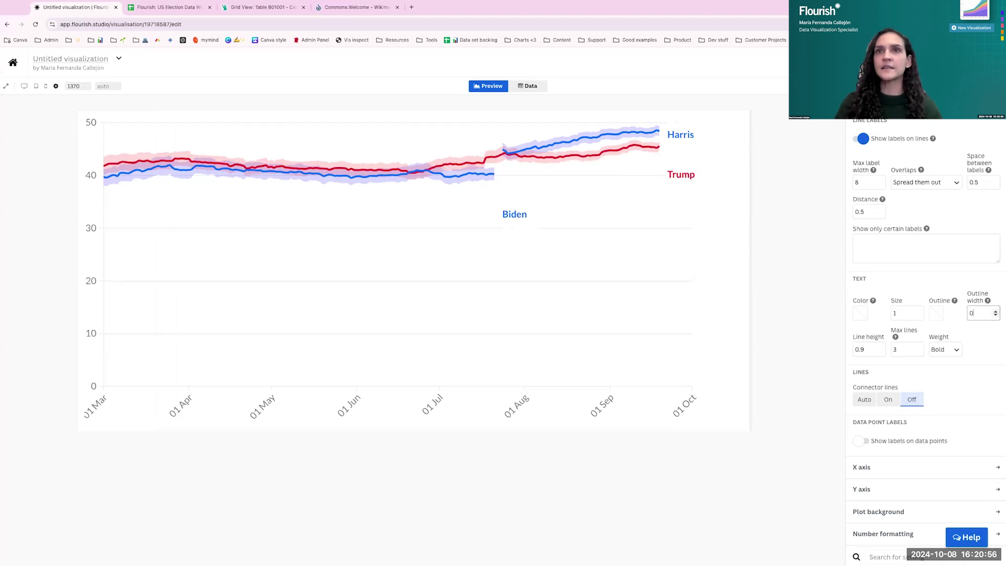
pyautogui.click(820, 294)
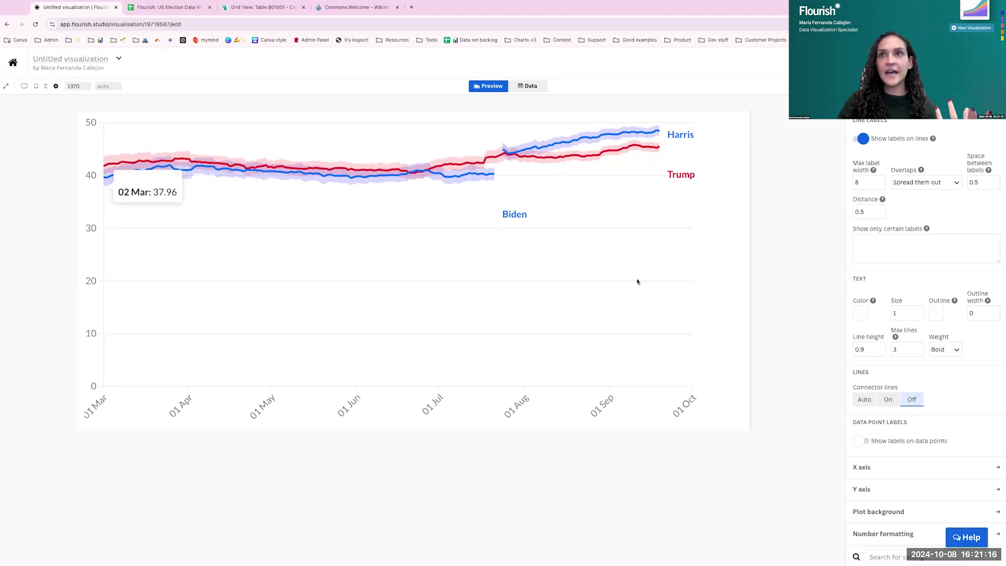
# - Set the minimum of the Y axis scale to 30
pyautogui.click(891, 110)
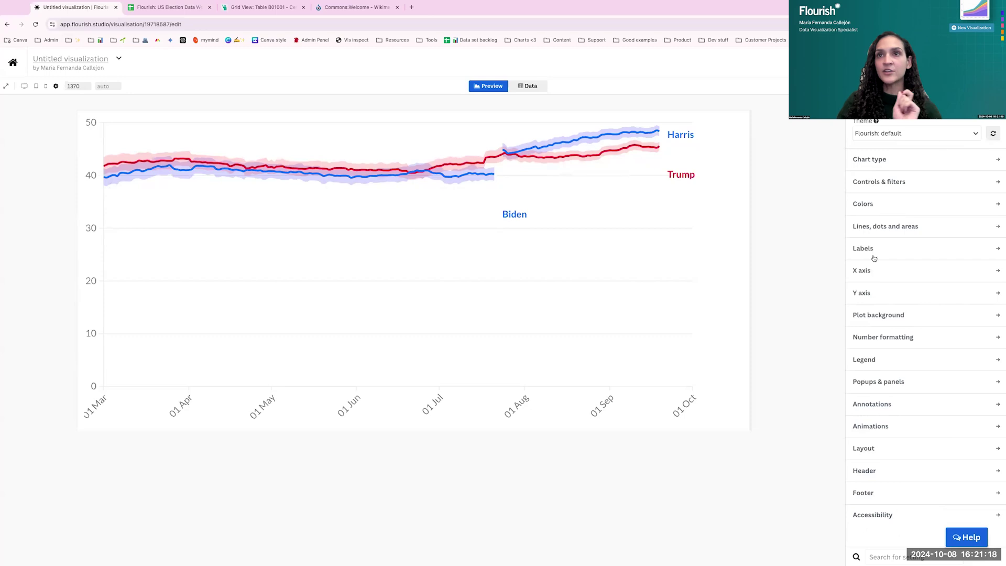
pyautogui.click(866, 293)
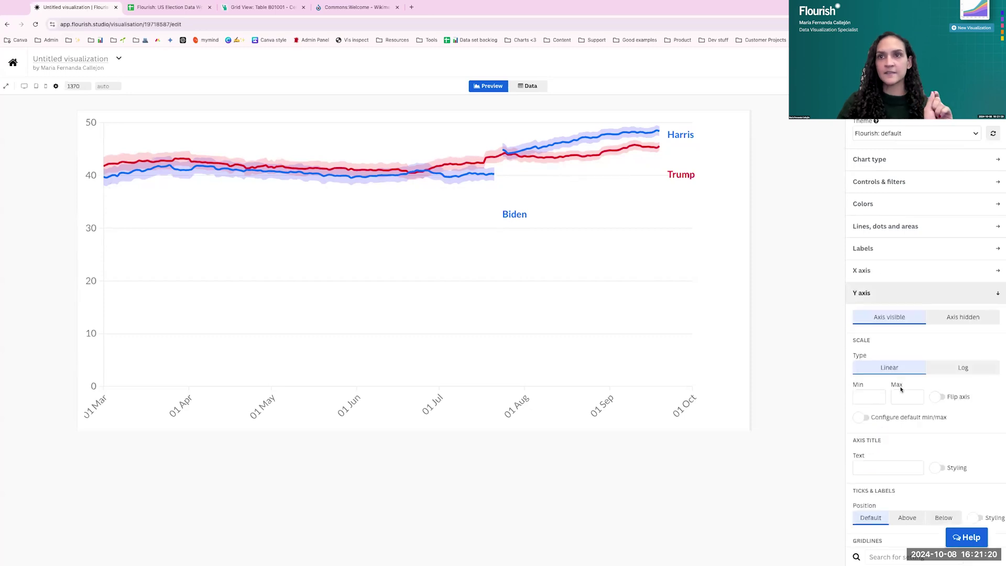
pyautogui.click(865, 397)
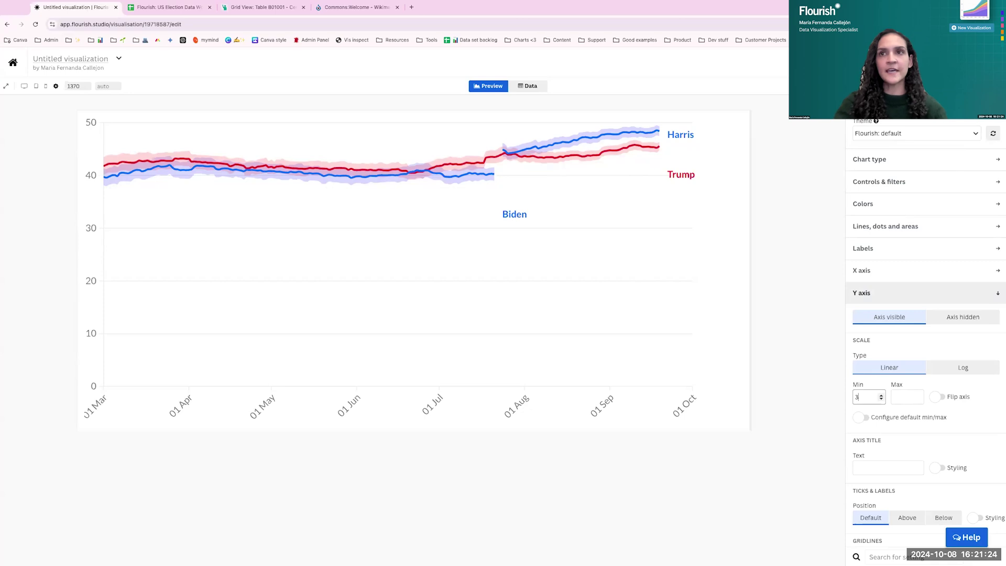
pyautogui.write('30')
pyautogui.click(803, 357)
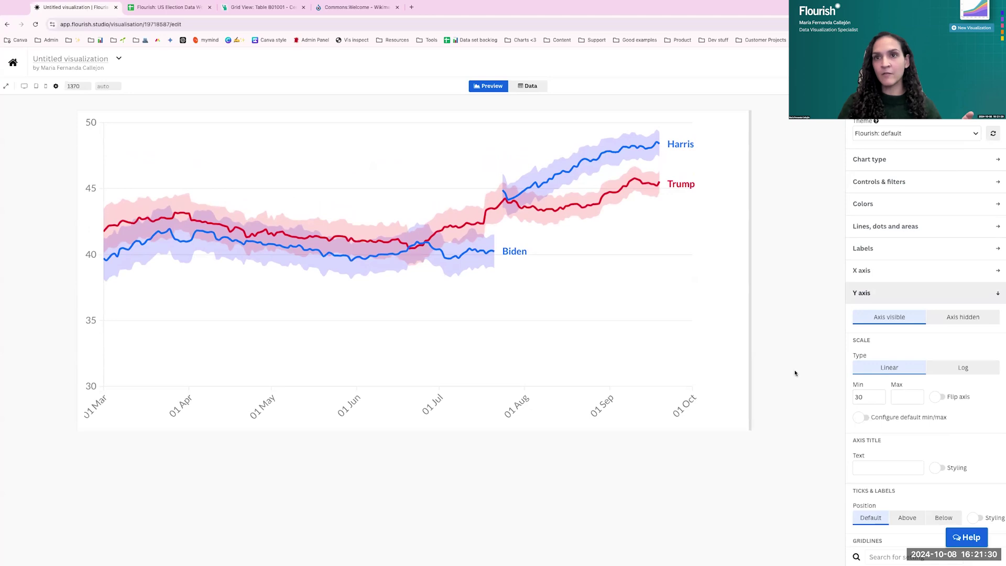
# - Raise the minimum of the Y axis scale to 35
pyautogui.click(863, 397)
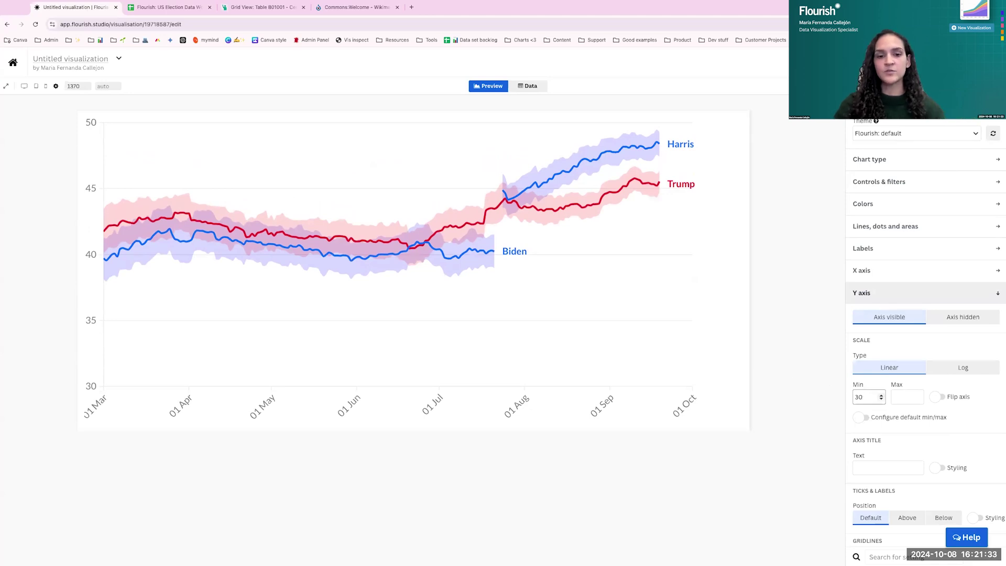
pyautogui.click(789, 371)
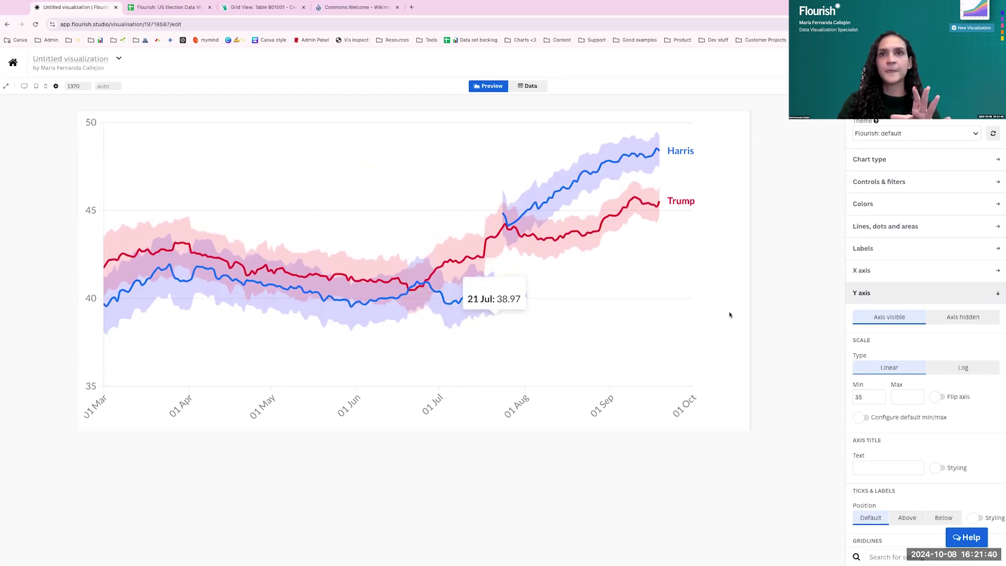
pyautogui.click(865, 293)
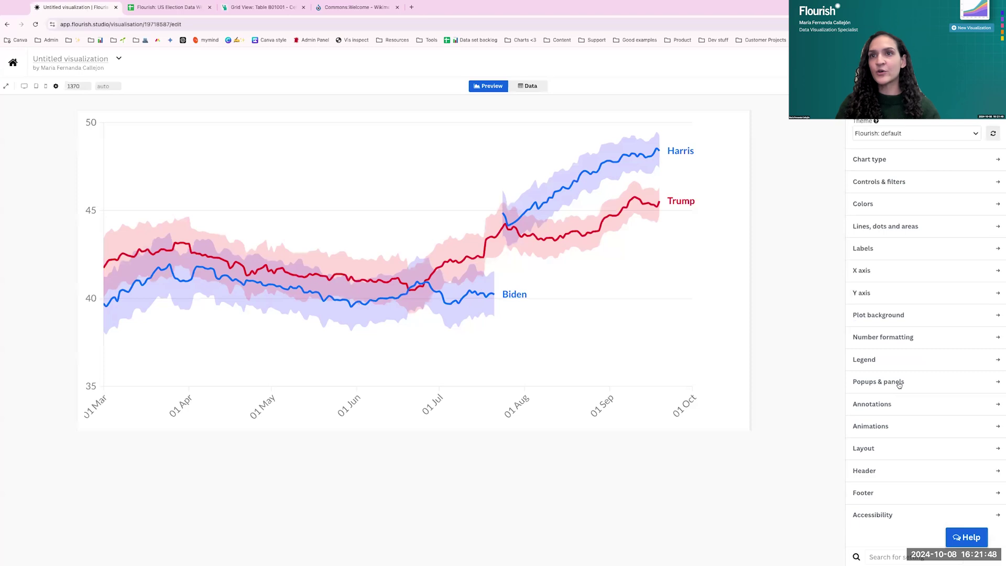
# - Add a % suffix to the chart's number formatting
pyautogui.click(898, 342)
pyautogui.click(896, 390)
pyautogui.write('%')
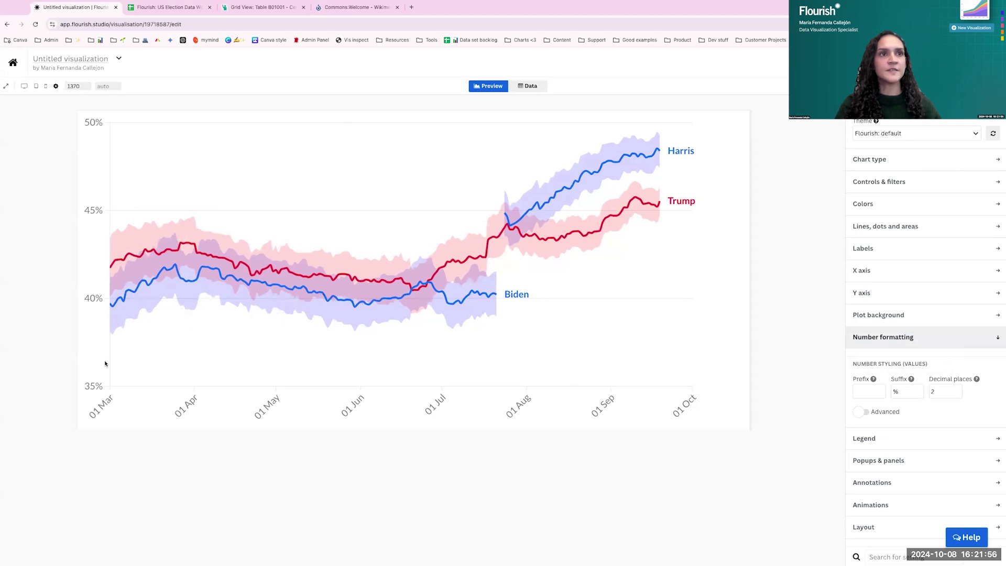
pyautogui.click(940, 338)
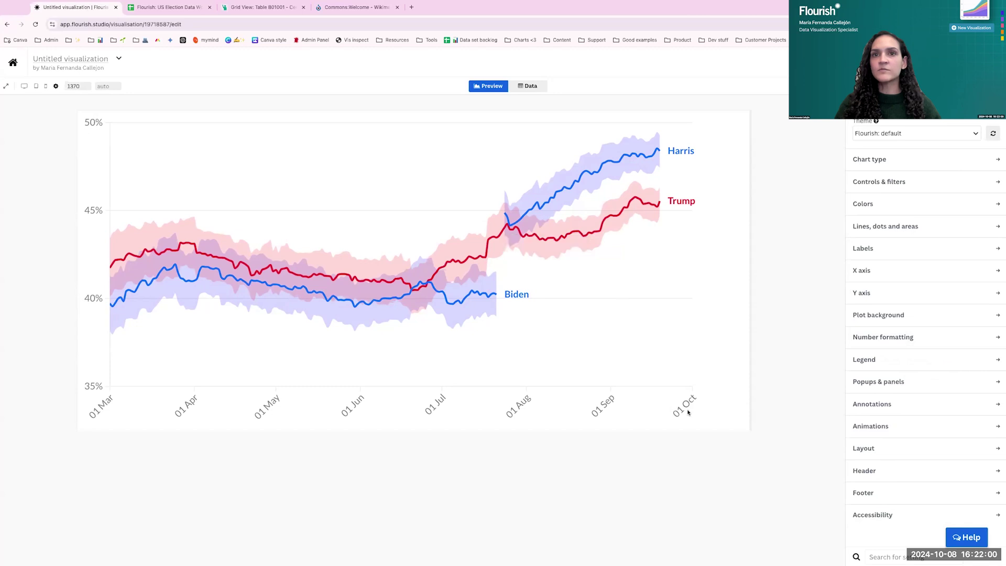
# - Turn on styling for the X axis tick labels and set their angle to 0°
pyautogui.click(877, 278)
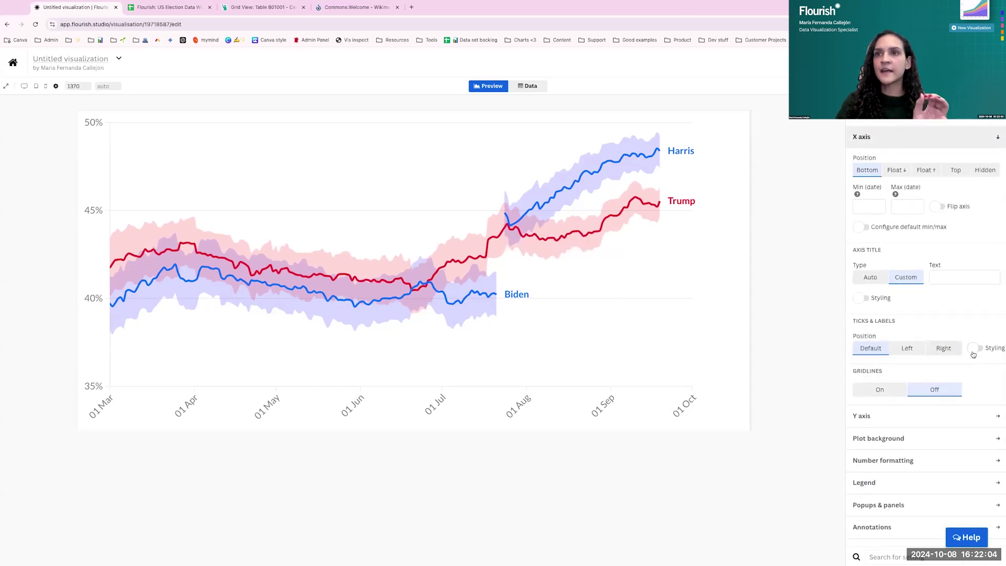
pyautogui.click(976, 349)
pyautogui.scroll(-1, 983, 361)
pyautogui.click(986, 373)
pyautogui.click(982, 389)
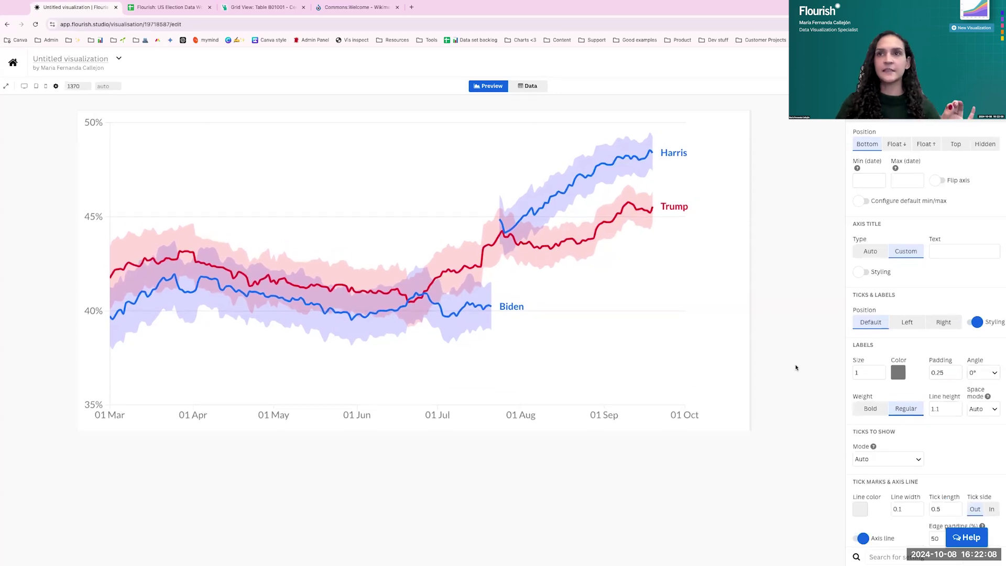
pyautogui.click(870, 113)
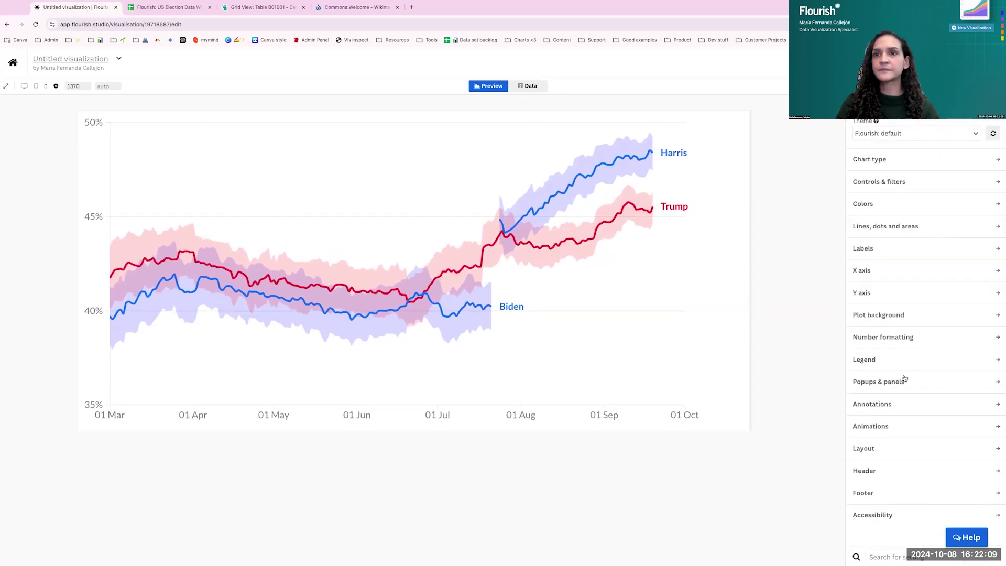
# - Add the chart title "Polling data for the 2024 US presidential race" and center the header
pyautogui.click(866, 471)
pyautogui.click(876, 381)
pyautogui.write('P')
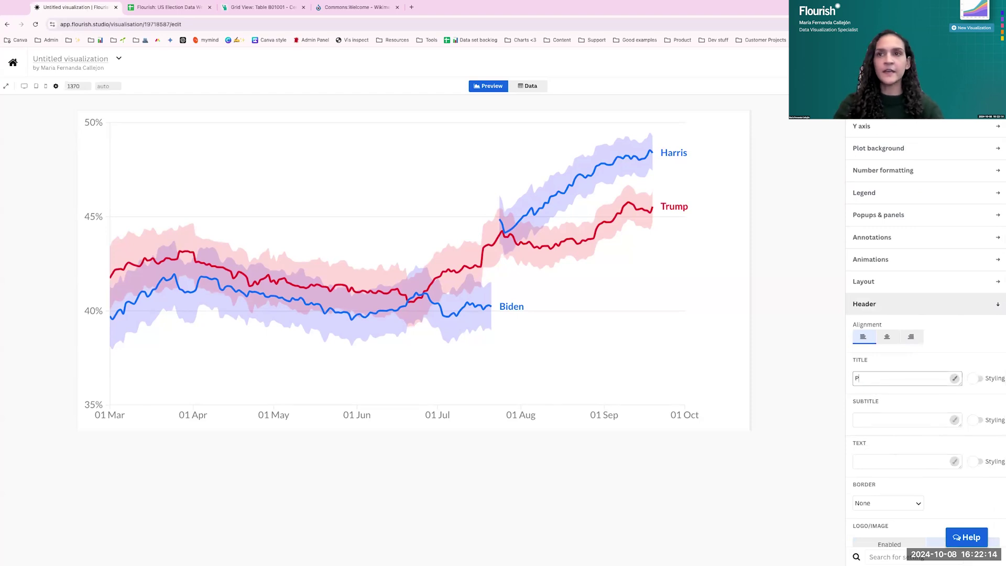
pyautogui.write('olling dat')
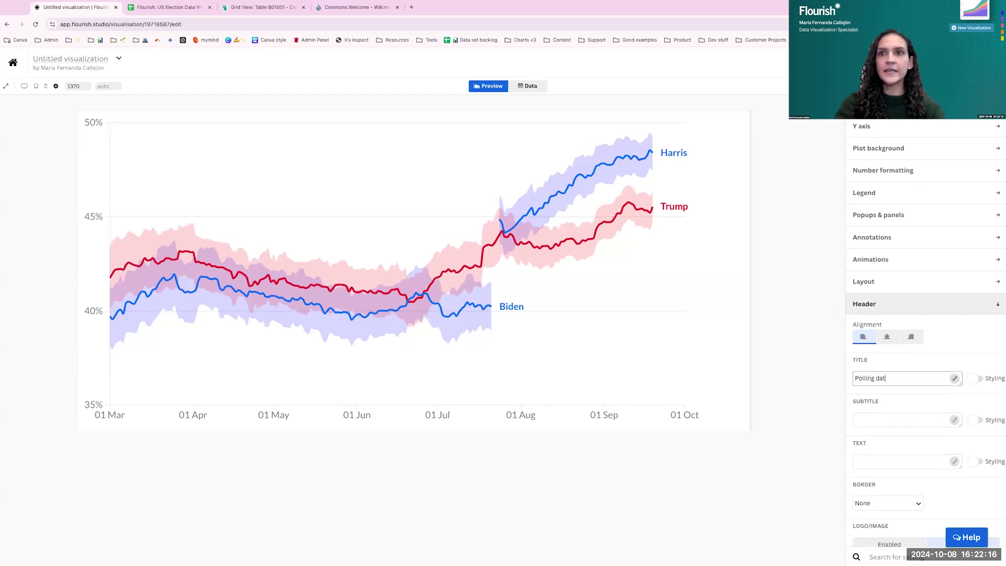
pyautogui.write('a for the 2024 US')
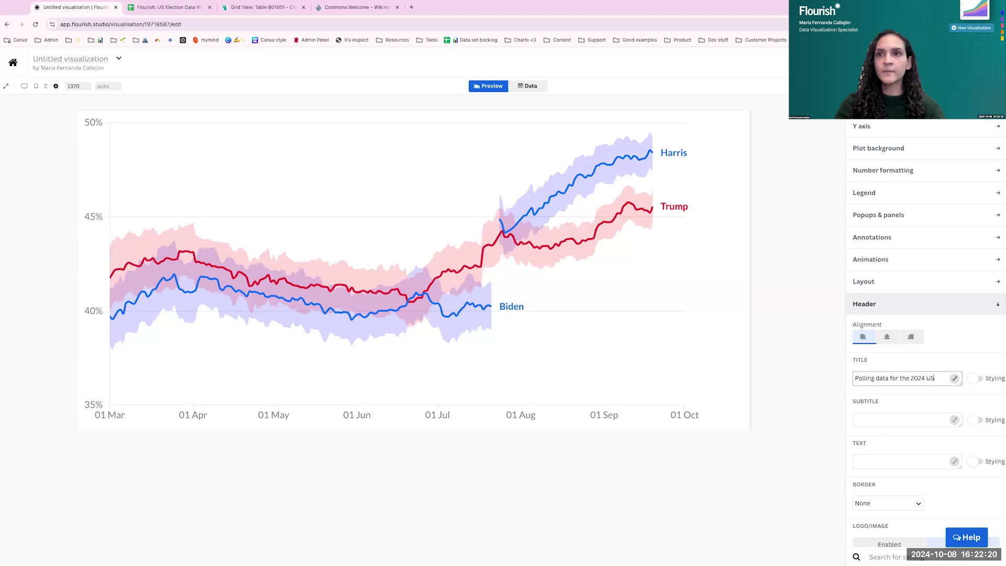
pyautogui.write(' presidential race')
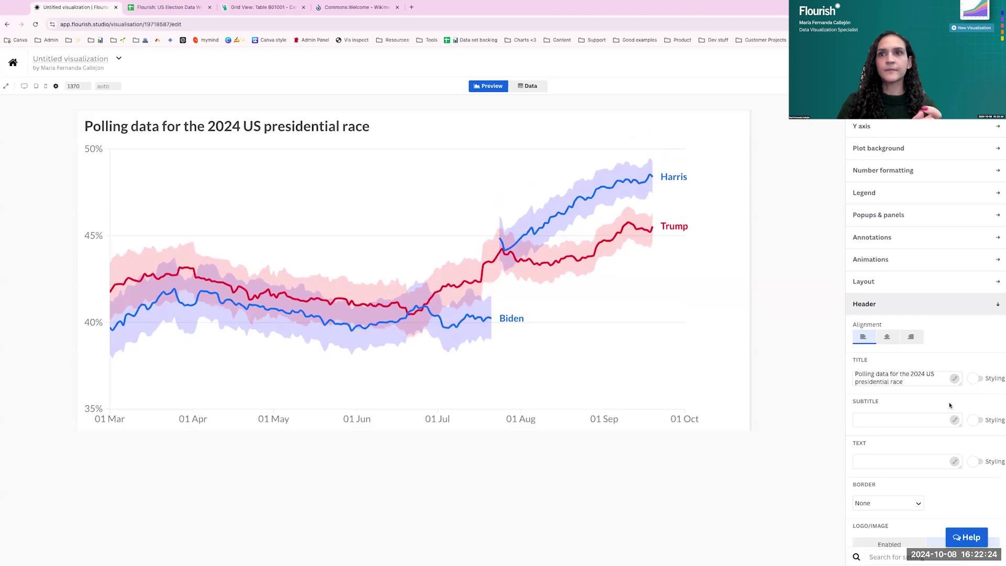
pyautogui.click(888, 337)
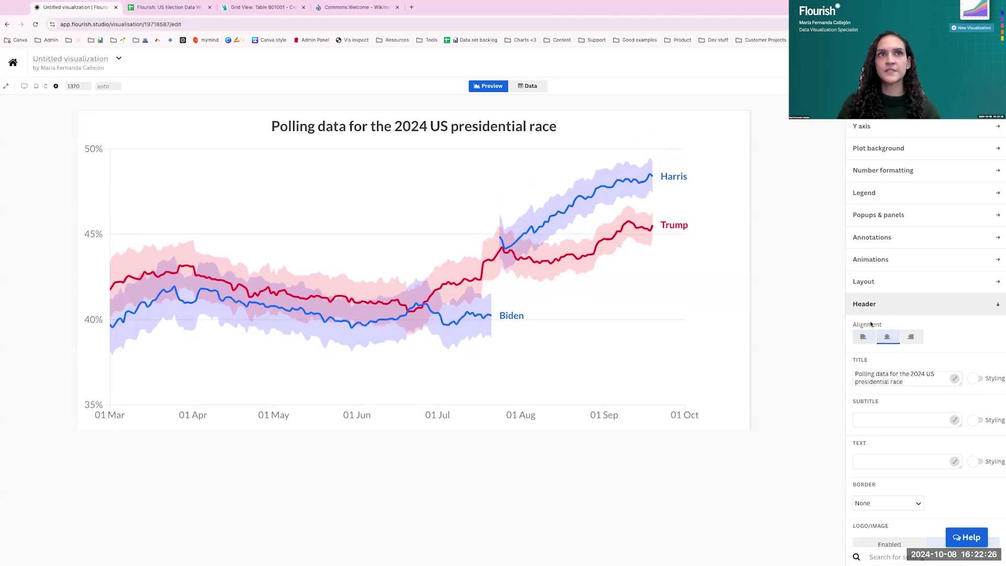
# - Enter FiveThirtyEight as the source name in the chart's footer
pyautogui.scroll(-2, 870, 397)
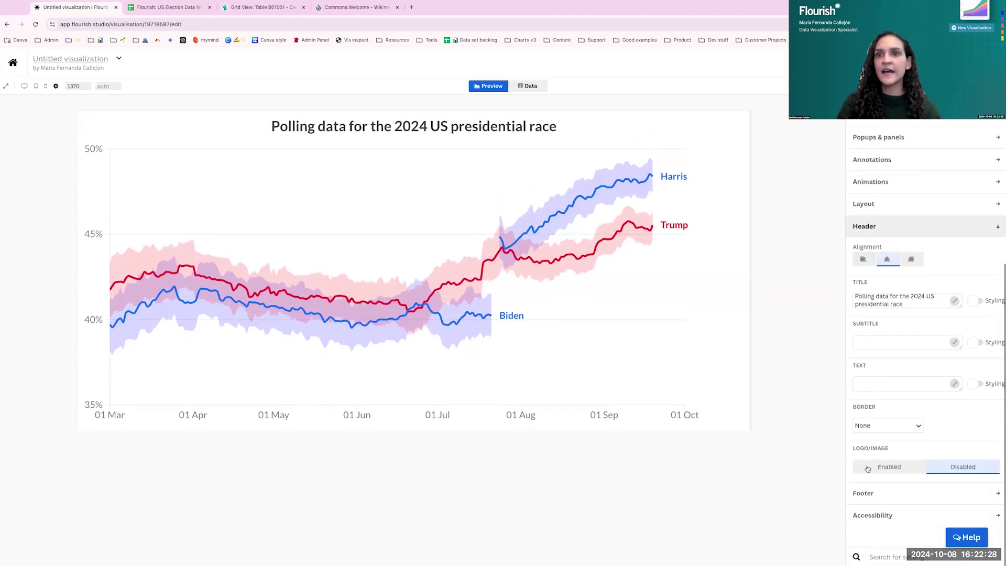
pyautogui.click(870, 493)
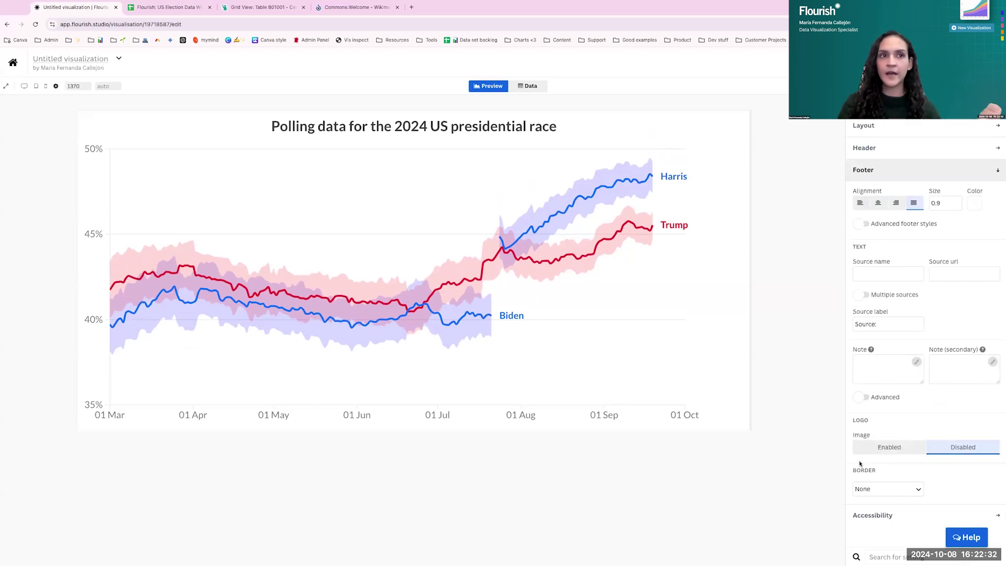
pyautogui.click(873, 271)
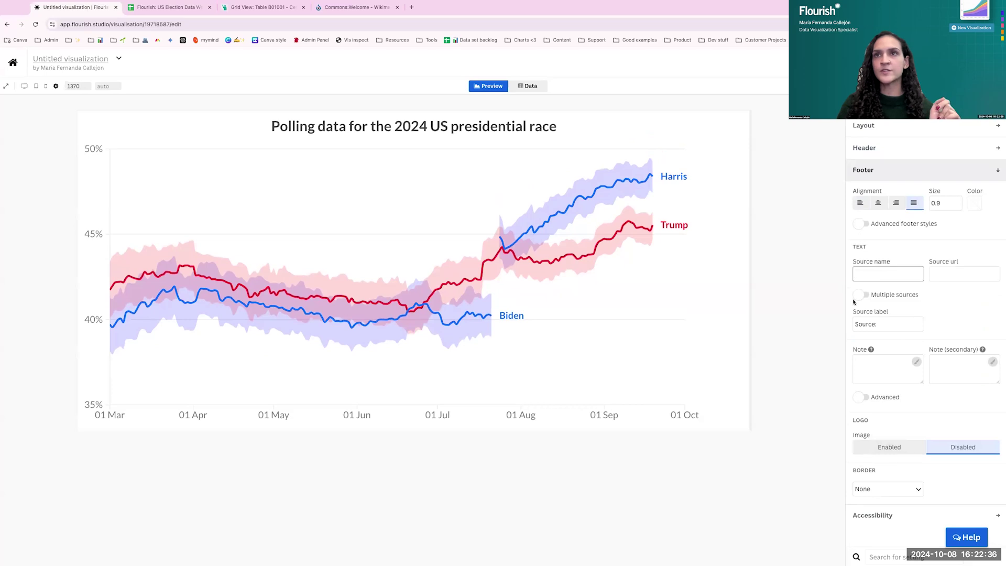
pyautogui.write('F')
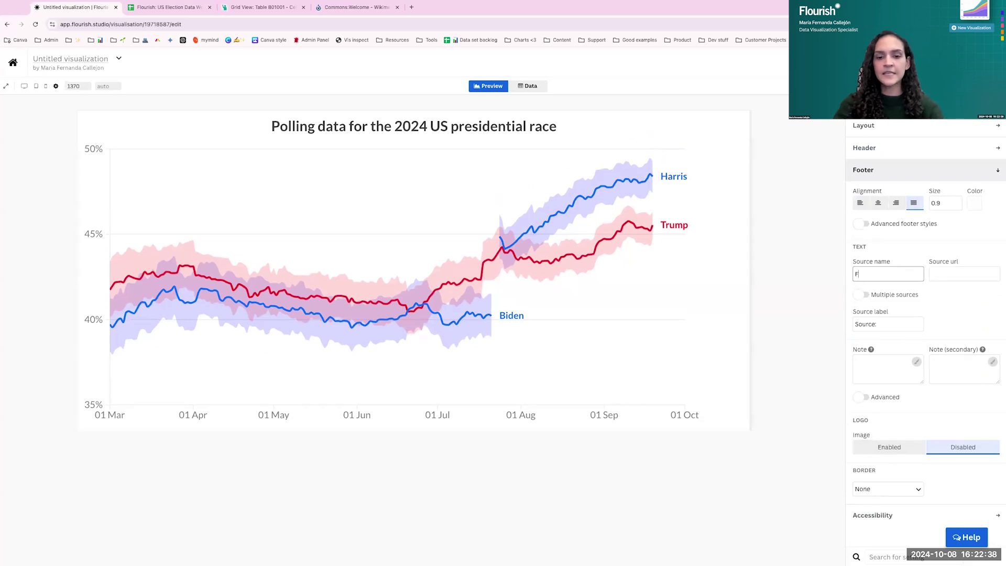
pyautogui.write('iveThirty')
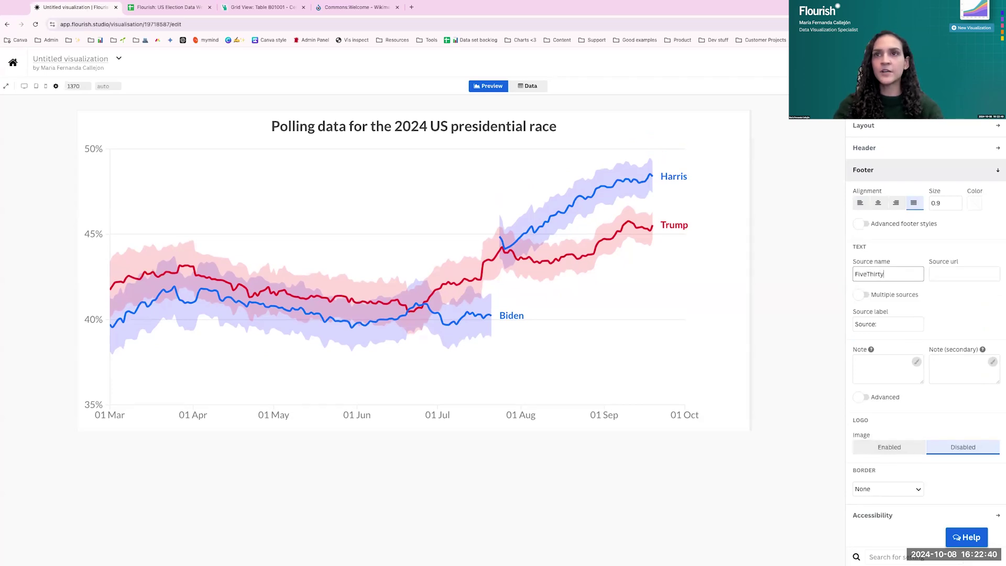
pyautogui.write('Eight')
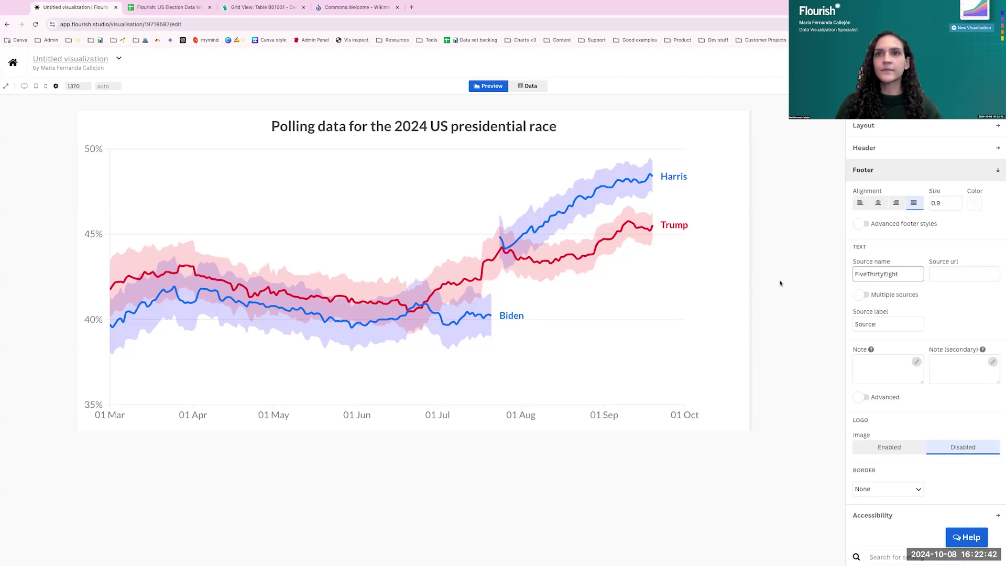
pyautogui.click(902, 406)
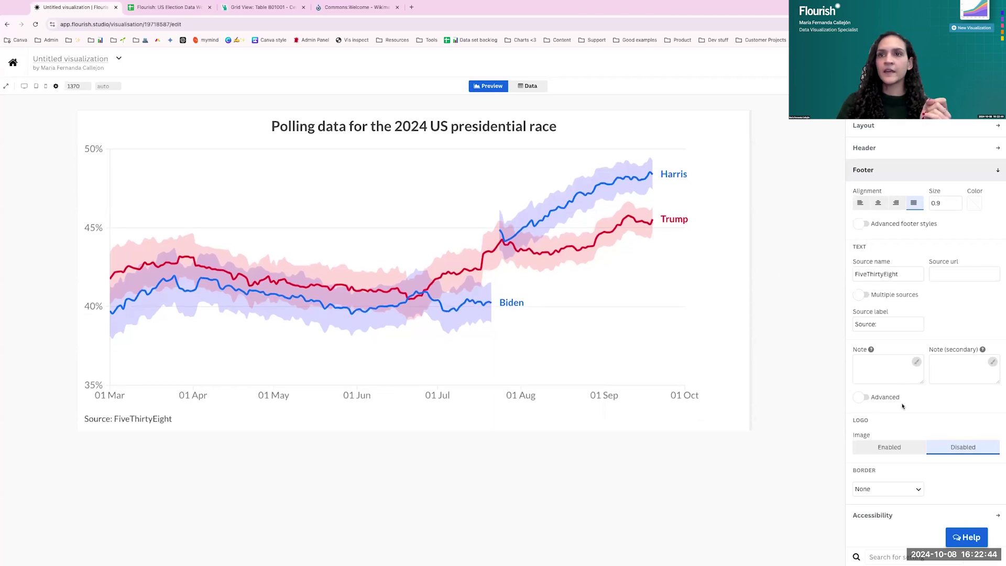
pyautogui.click(894, 448)
pyautogui.click(949, 449)
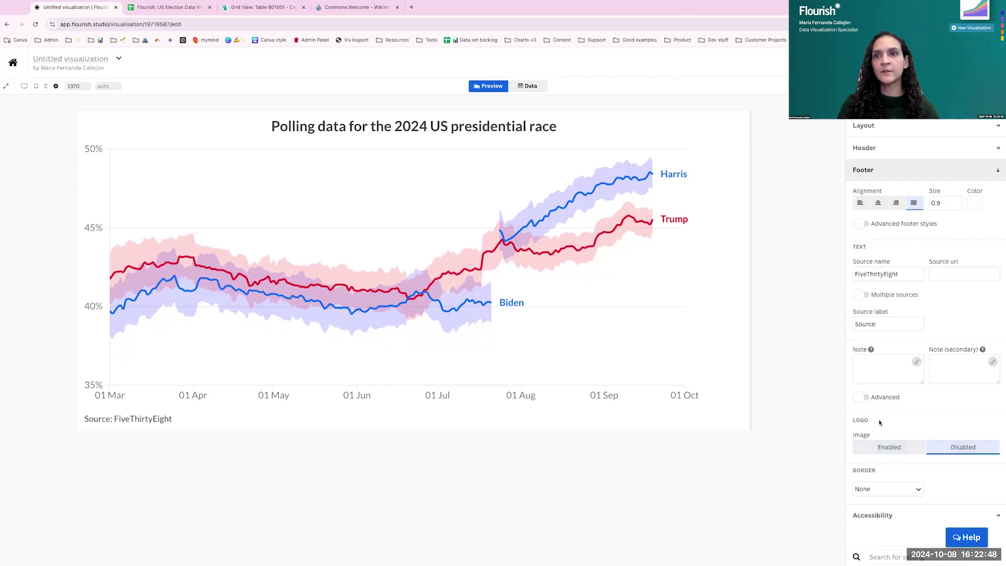
pyautogui.scroll(2, 944, 340)
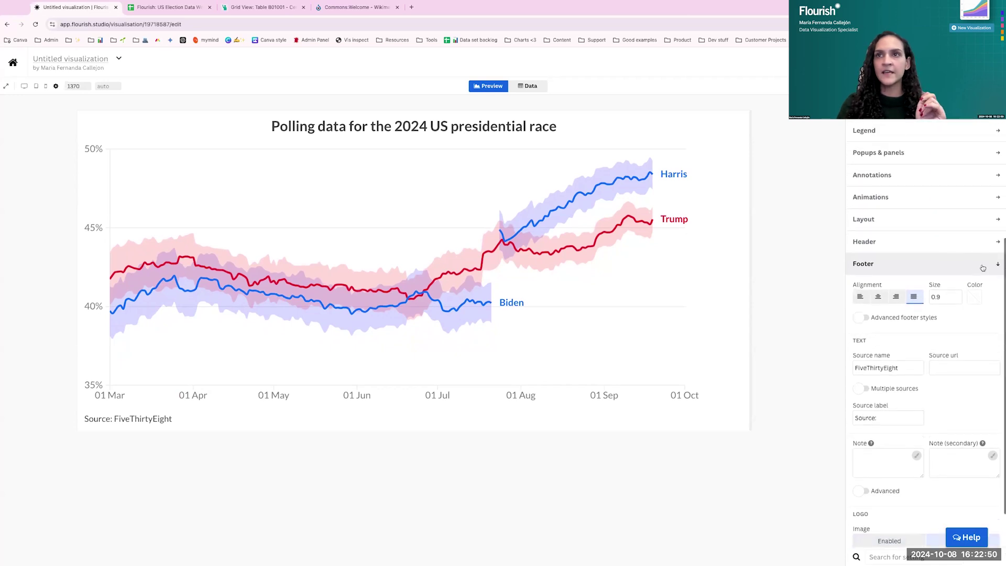
pyautogui.click(983, 268)
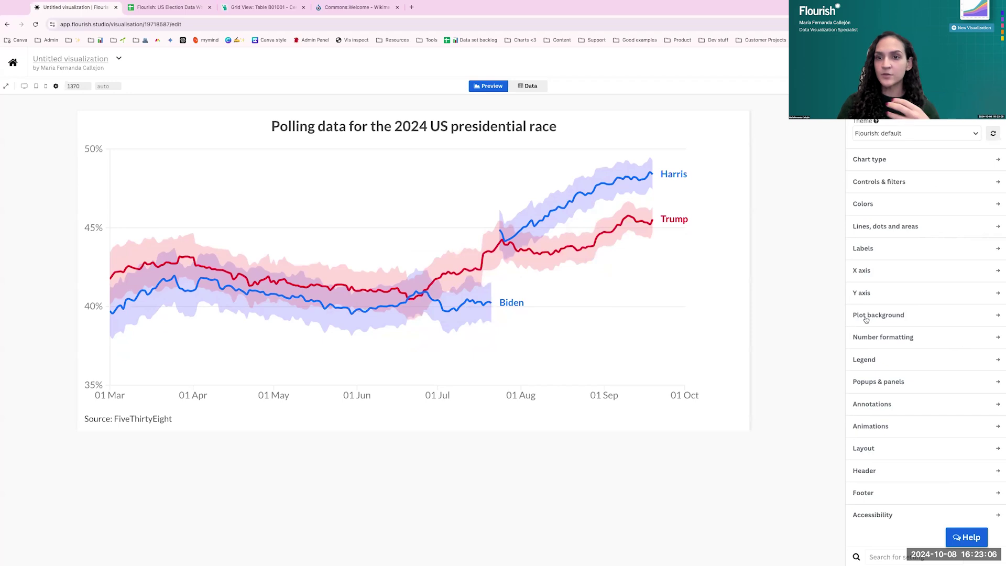
# - Turn on highlights on the X axis in the chart's annotation settings
pyautogui.click(875, 407)
pyautogui.scroll(-3, 875, 398)
pyautogui.click(863, 329)
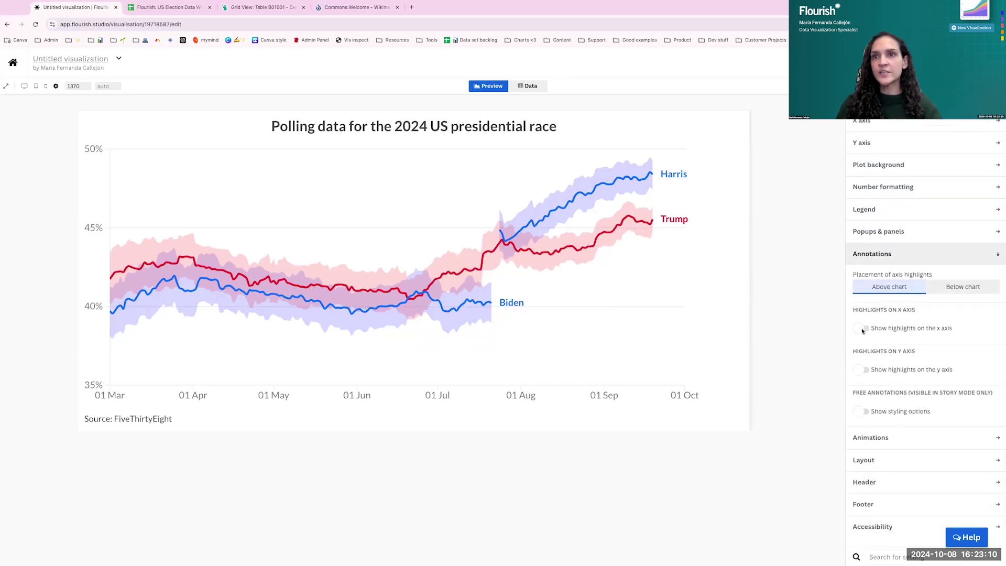
pyautogui.click(864, 383)
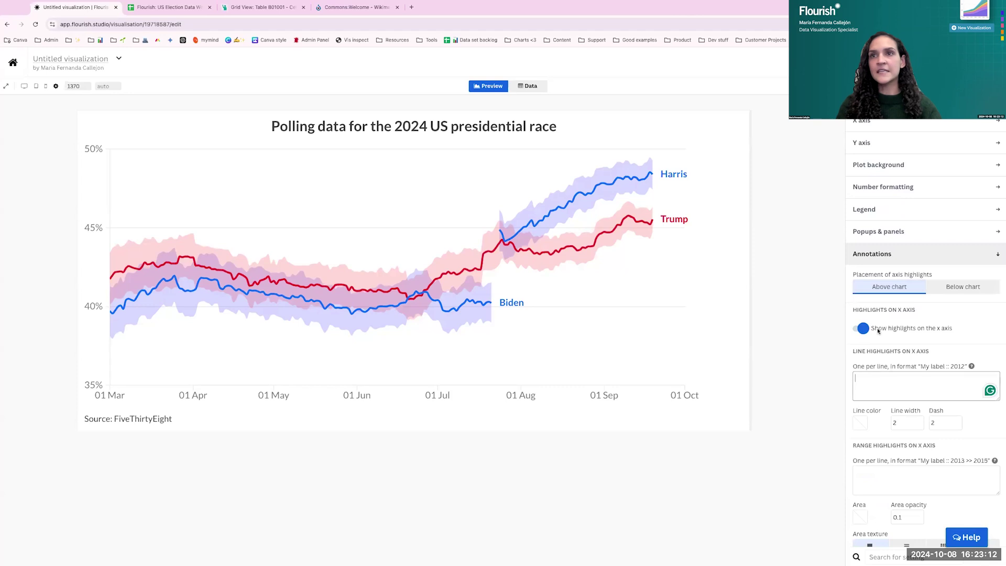
# - Add the X axis line highlight "Biden drops out :: 2024-07-21" and check its date format against the data sheet
pyautogui.click(944, 373)
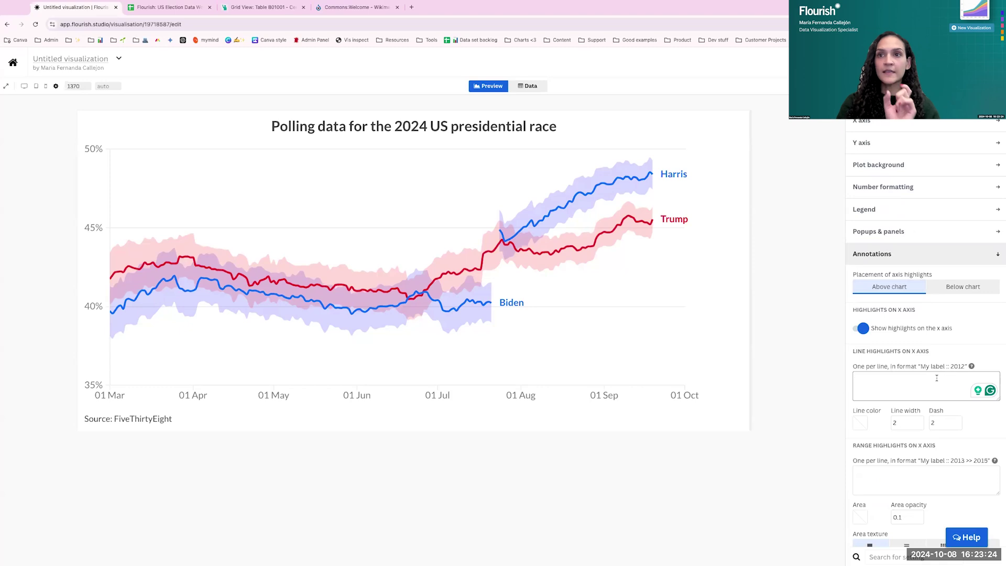
pyautogui.write('iden drops ou')
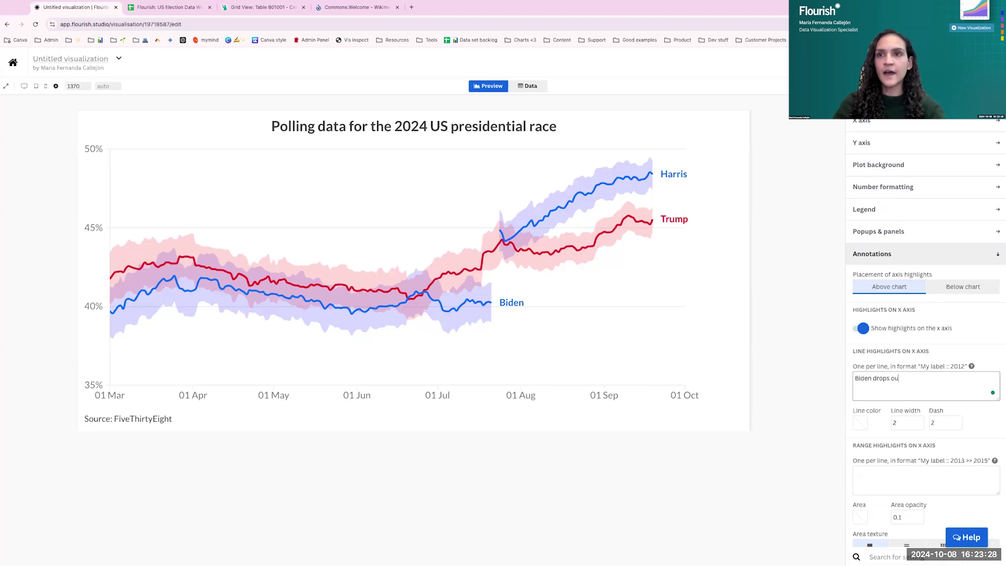
pyautogui.write('t :: ')
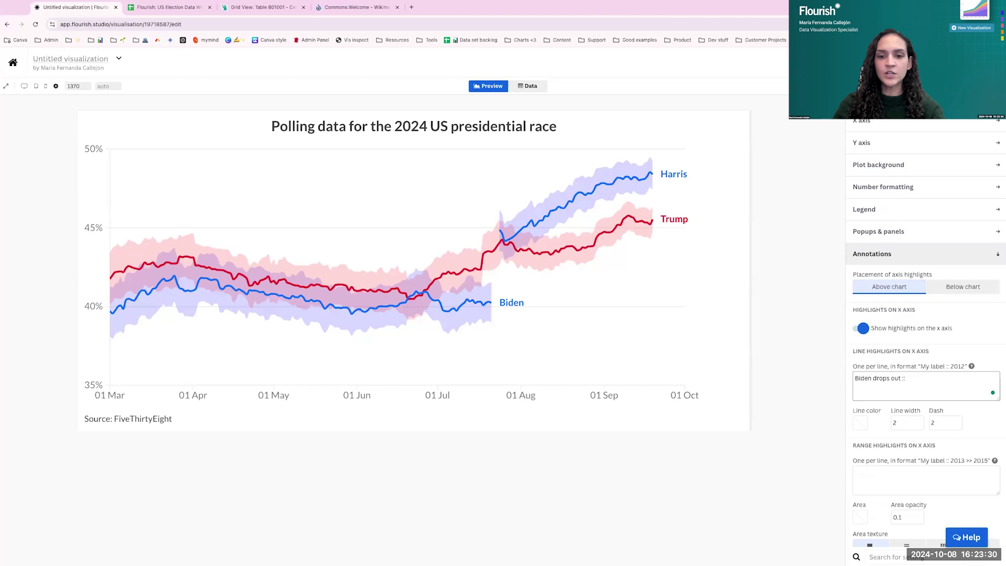
pyautogui.write('2024-07-21')
pyautogui.moveTo(909, 378); pyautogui.dragTo(935, 383)
pyautogui.click(530, 97)
pyautogui.click(528, 87)
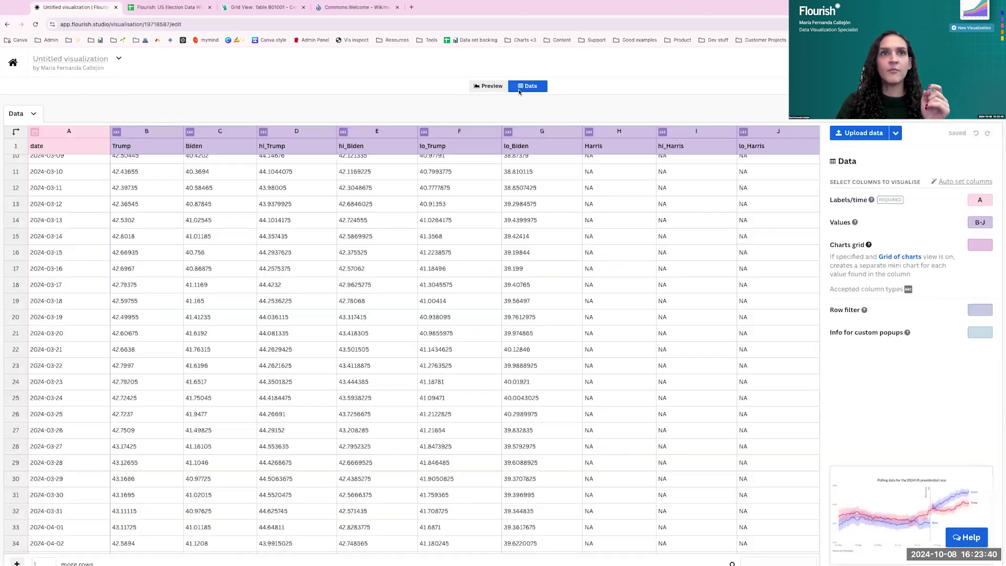
pyautogui.click(493, 88)
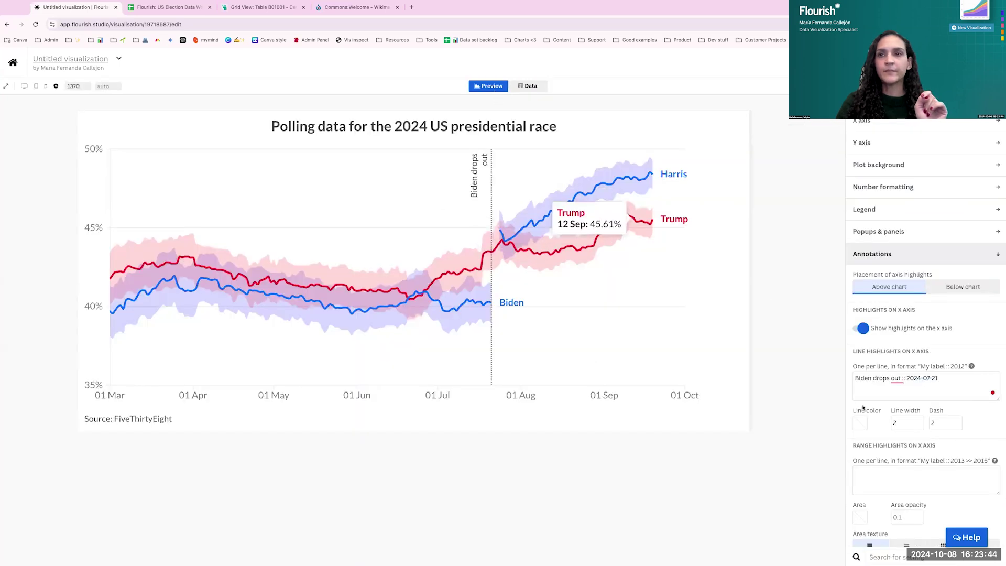
# - Set the highlight line's width to 1 and its dash to 5
pyautogui.scroll(-1, 900, 414)
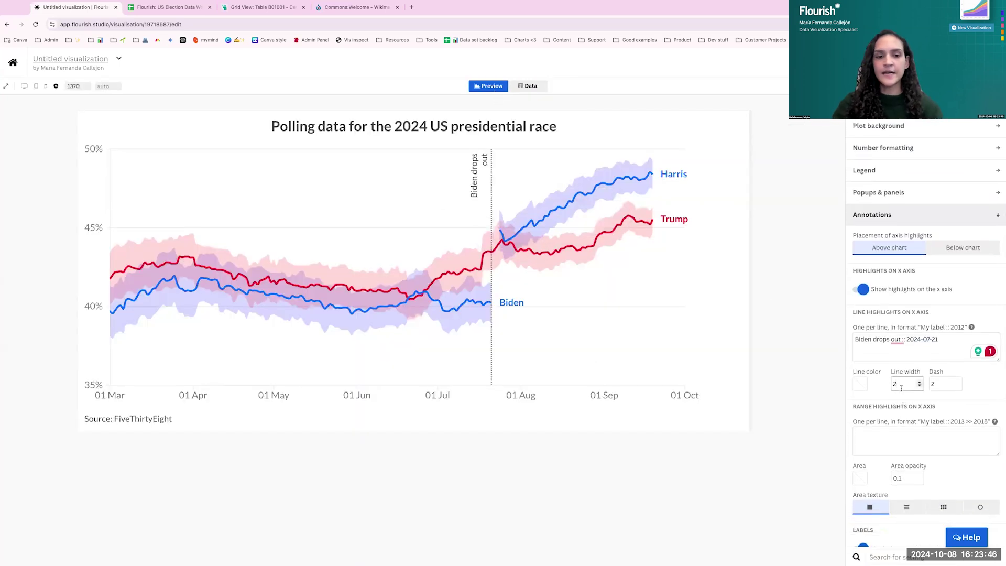
pyautogui.press('Tab')
pyautogui.write('5')
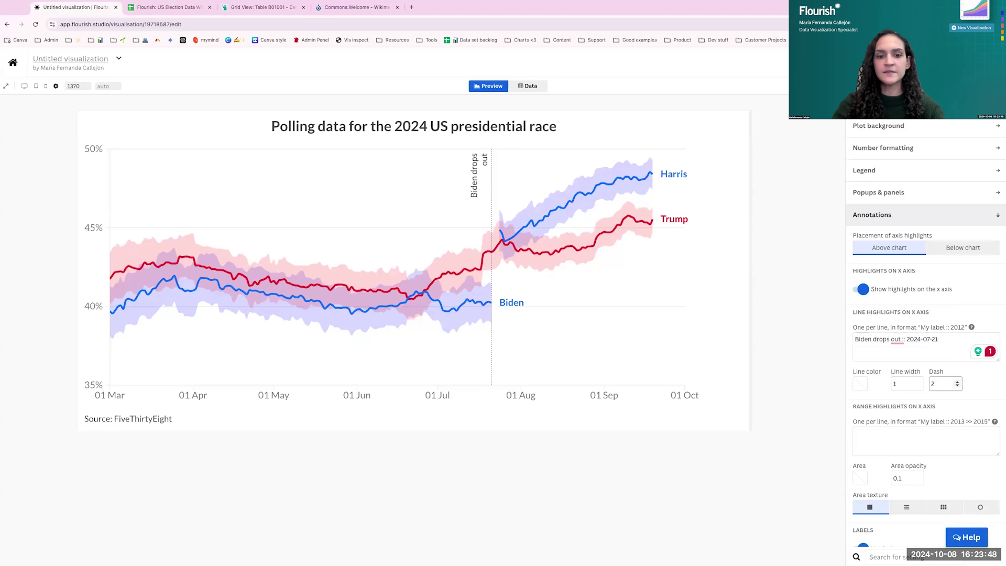
pyautogui.click(791, 370)
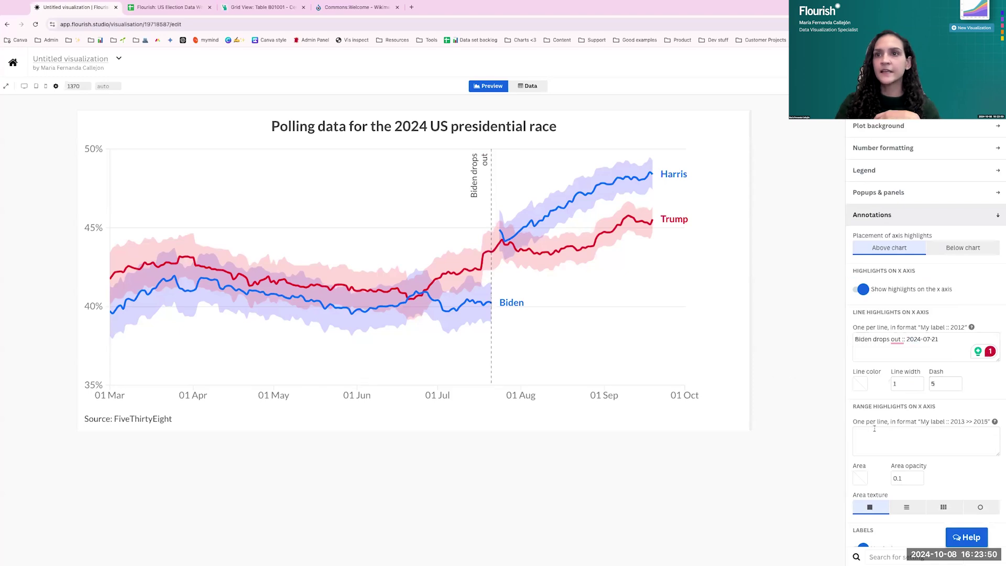
# - Position the highlight label at the bottom of the plot on the line's right side and make its text horizontal
pyautogui.scroll(-3, 874, 429)
pyautogui.click(865, 420)
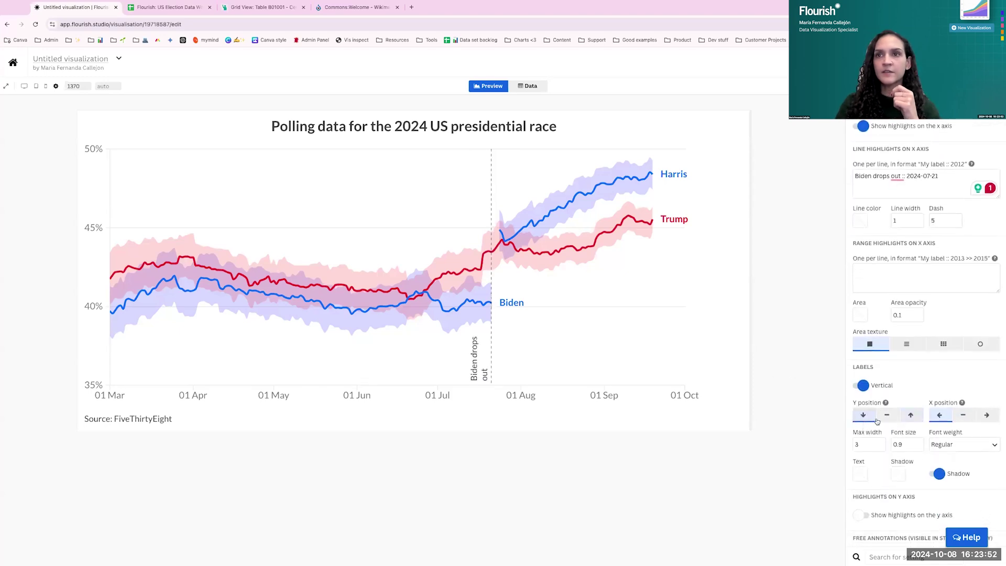
pyautogui.click(987, 415)
pyautogui.click(869, 386)
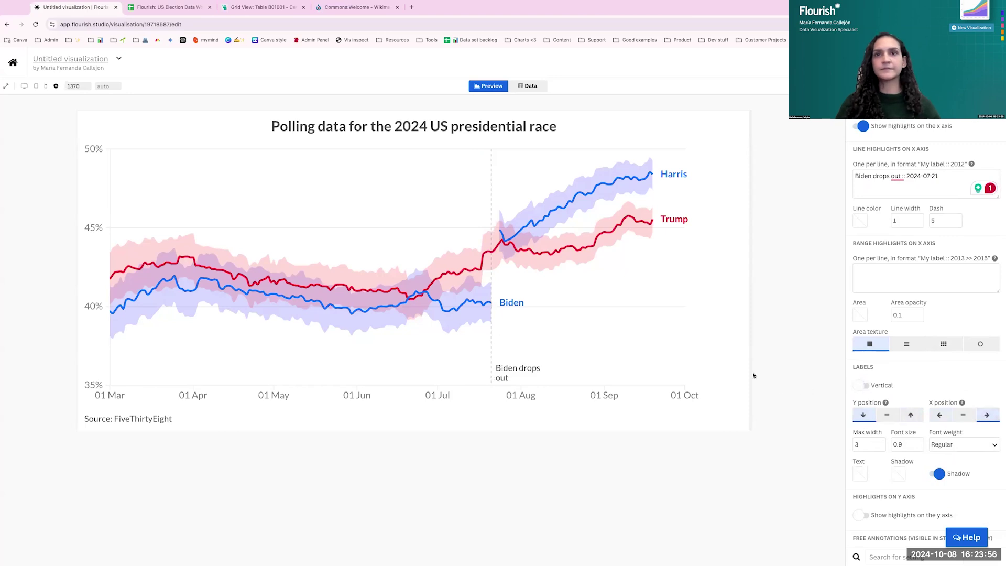
# - Narrow the chart preview to a width of 1306 and rename the visualization as "Polling chart"
pyautogui.moveTo(750, 372); pyautogui.dragTo(736, 375)
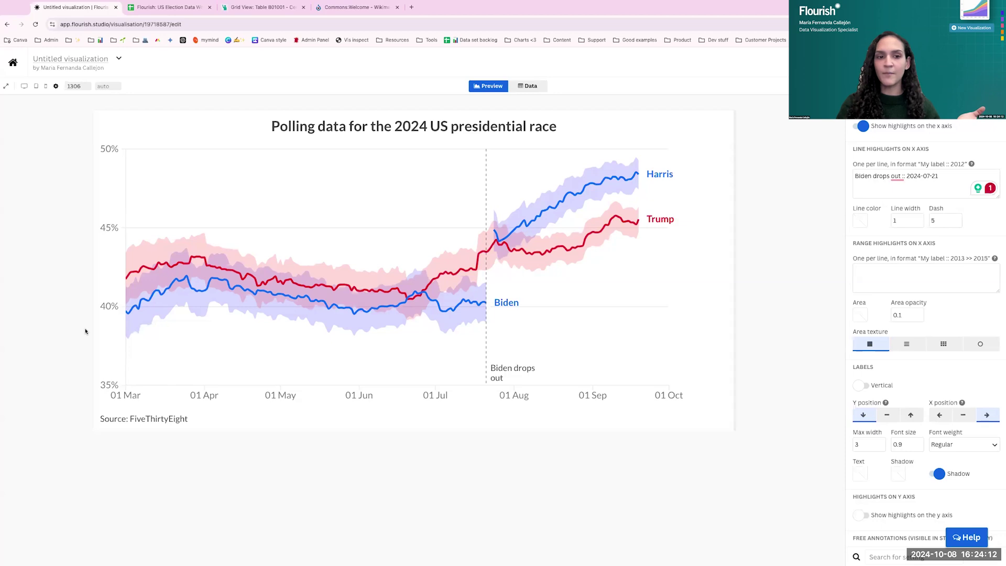
pyautogui.click(86, 59)
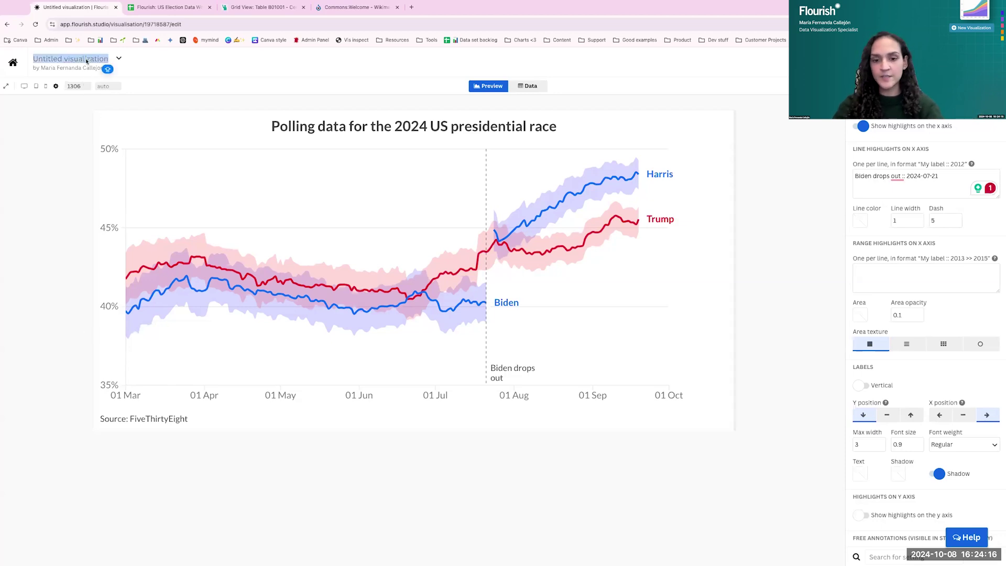
pyautogui.write('Polling chart')
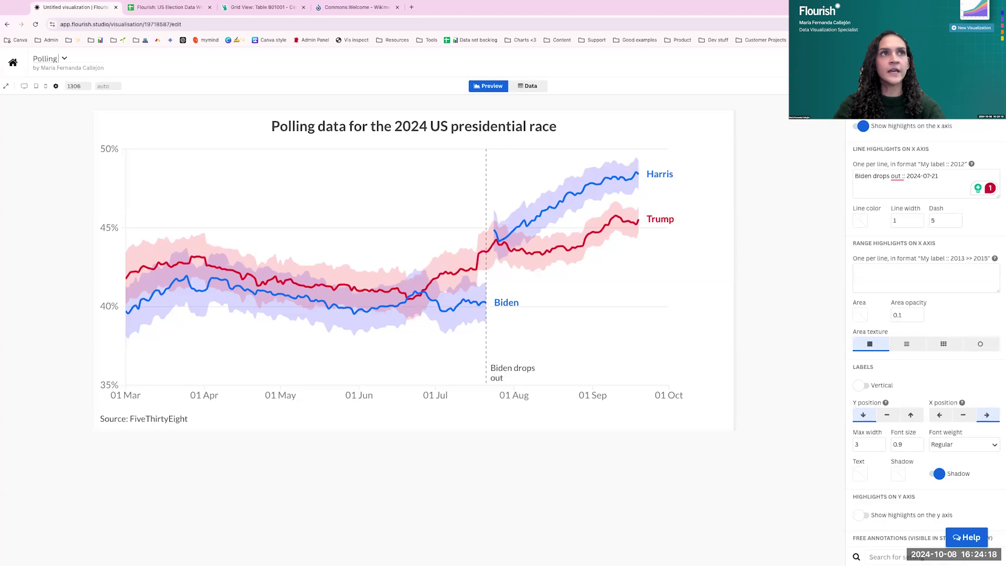
pyautogui.press('Return')
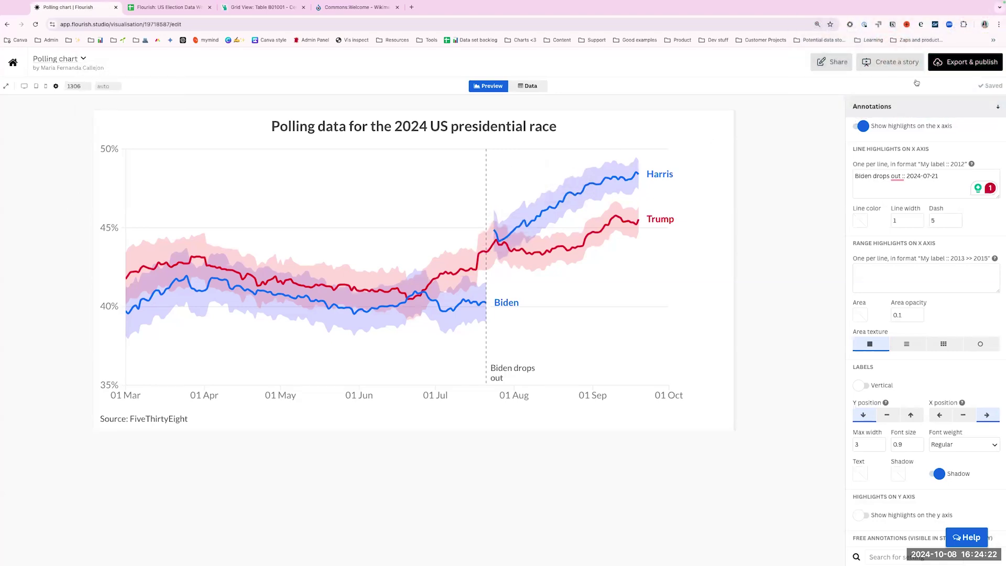
# - Publish the visualization to share and embed, allowing anyone to duplicate the project and its data
pyautogui.click(967, 62)
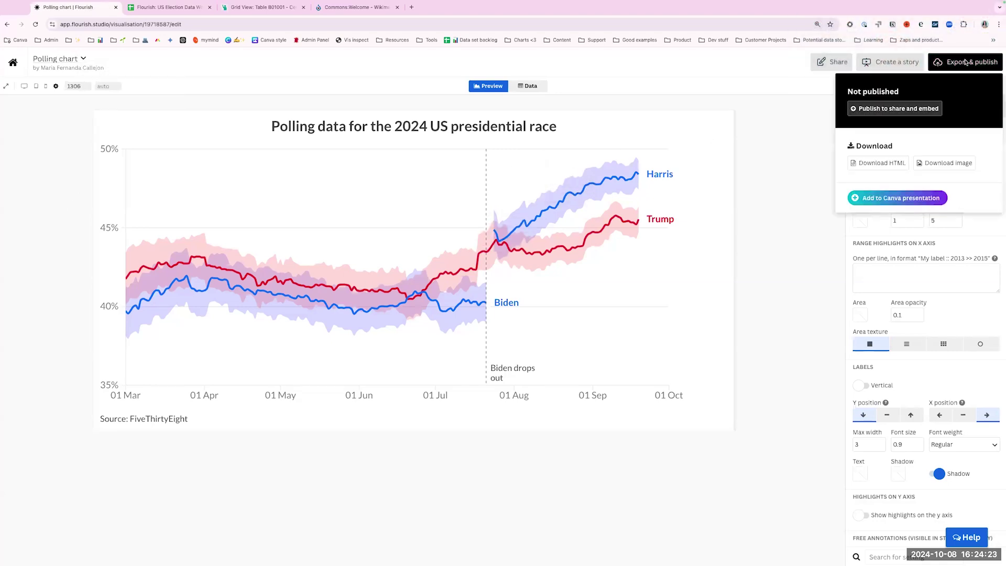
pyautogui.click(884, 111)
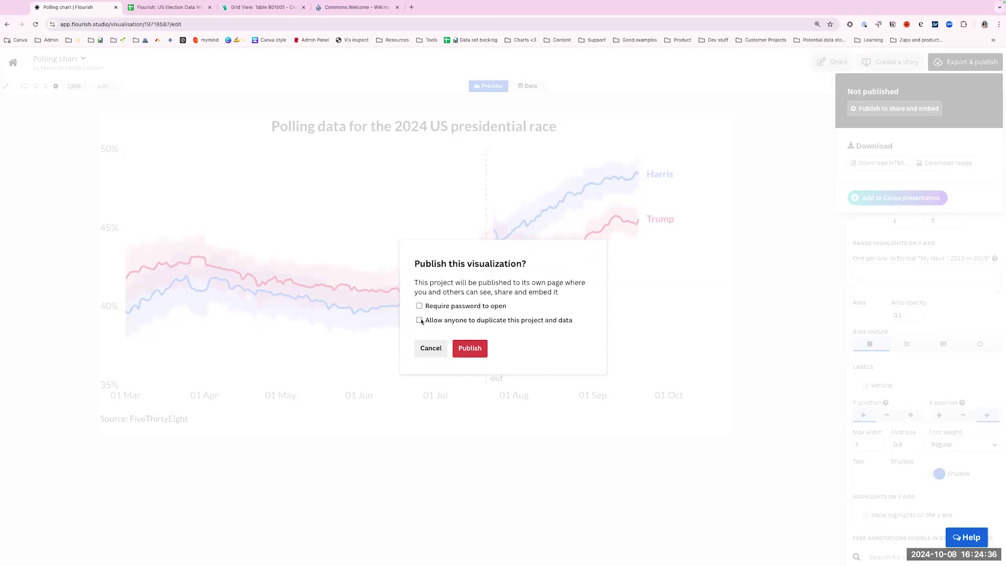
pyautogui.click(470, 349)
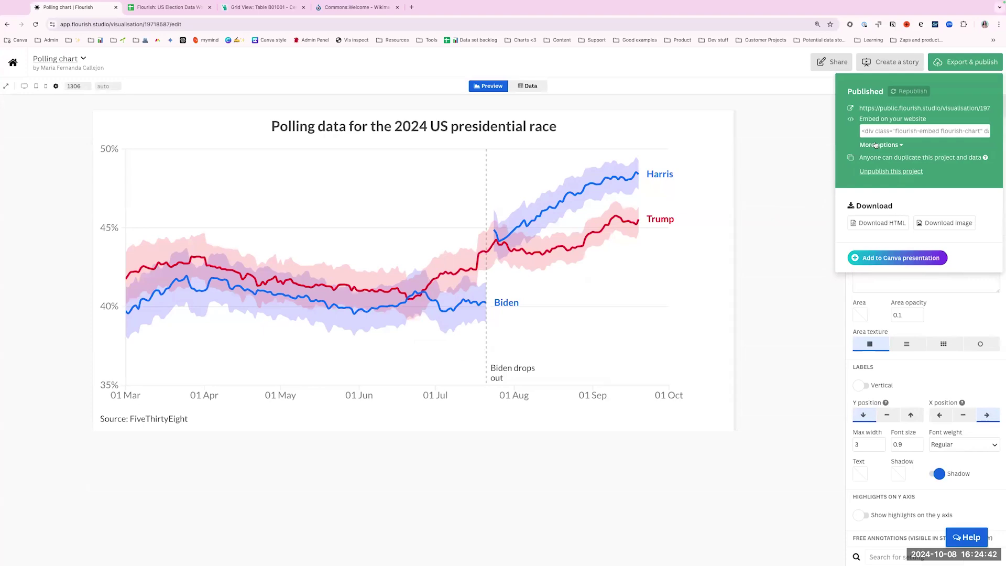
# - Show more embed options, select the embed code and open the published chart's public page
pyautogui.click(893, 145)
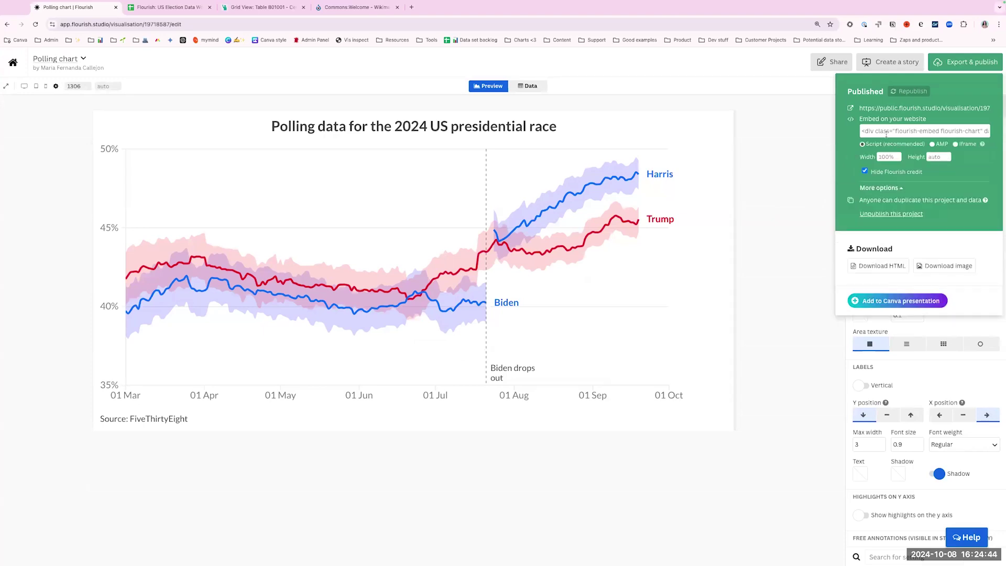
pyautogui.click(868, 132)
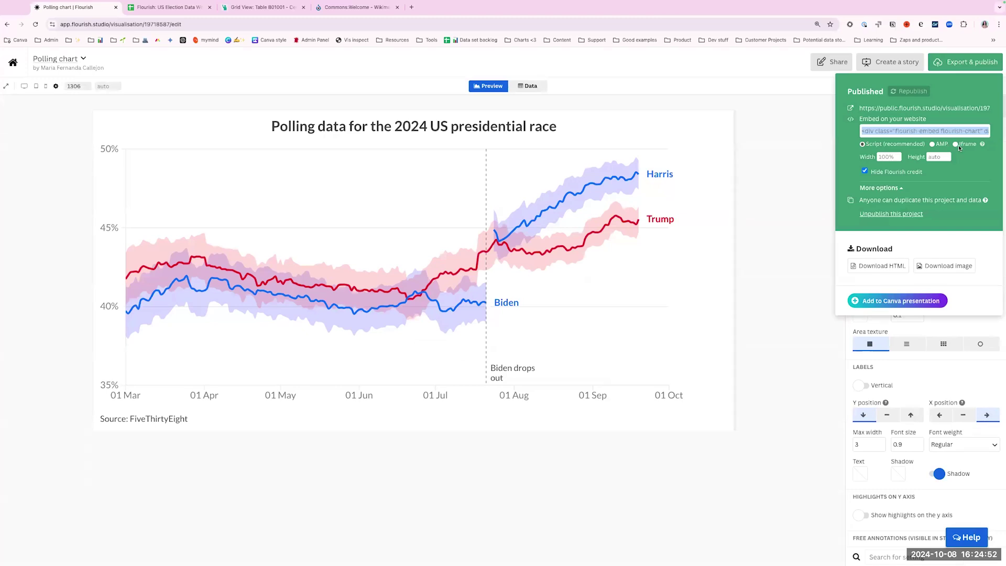
pyautogui.click(946, 108)
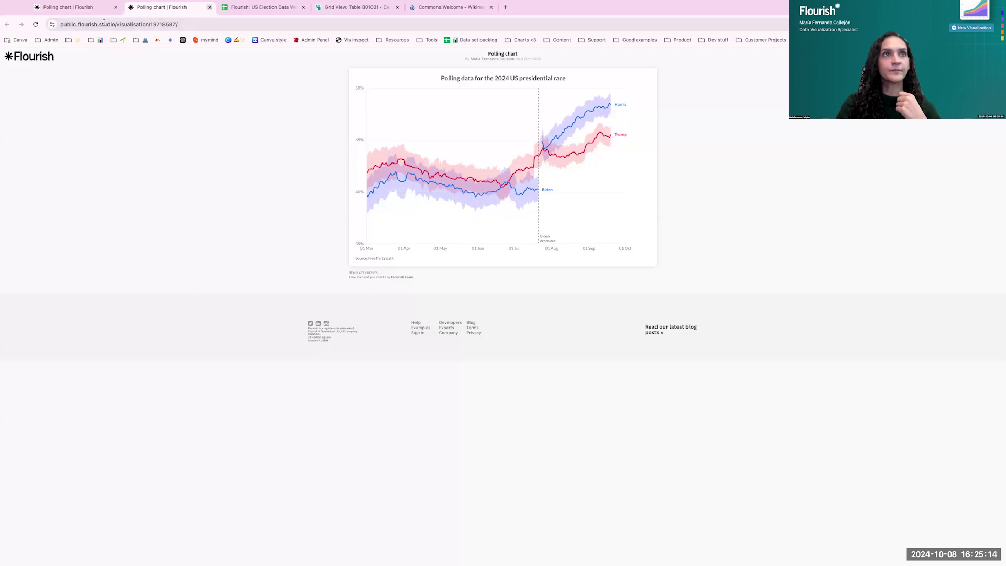
pyautogui.hotkey('ctrl', 'Left')
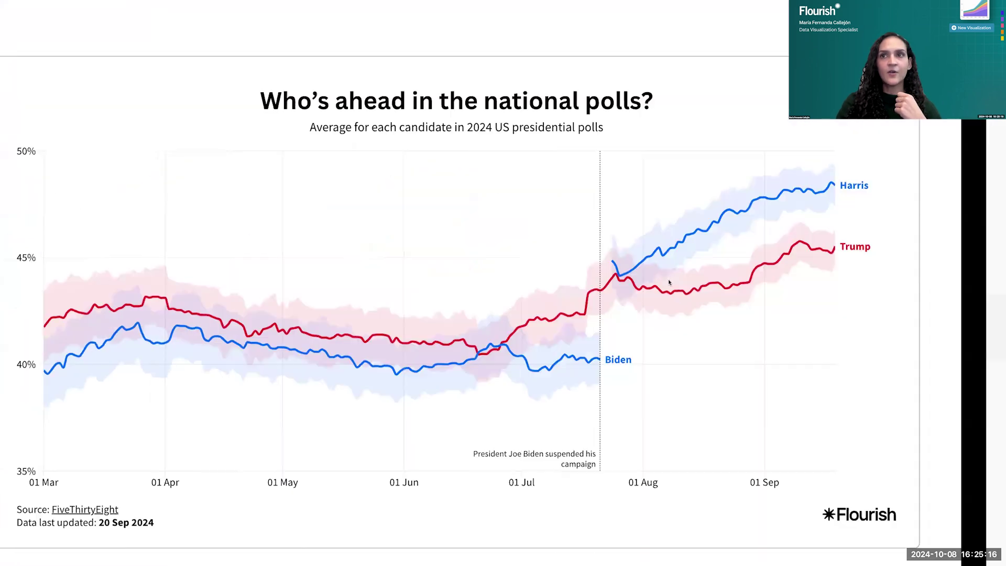
pyautogui.press('Right')
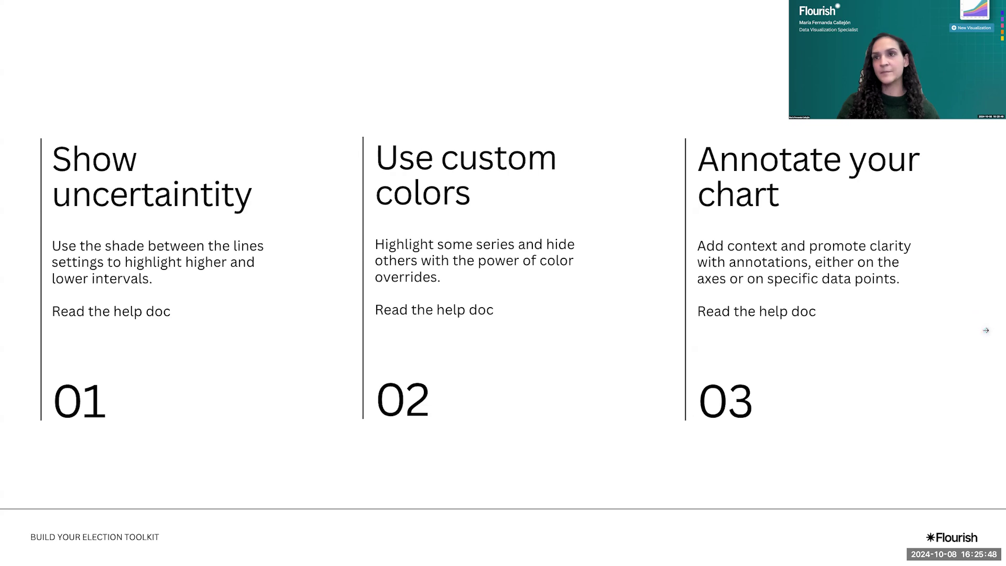
pyautogui.click(985, 330)
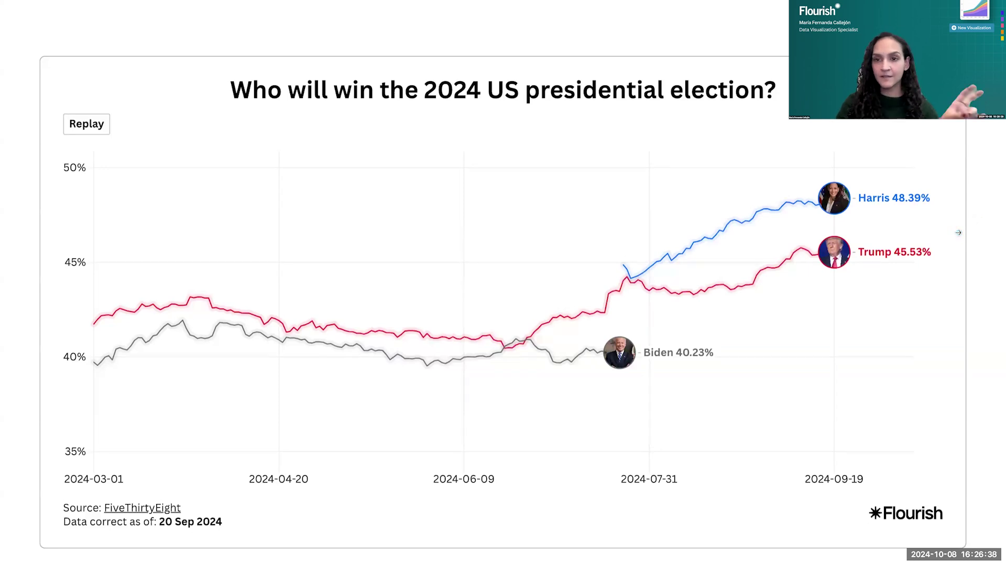
# - Switch to the US Election Data Workbook in Google Sheets and look at the Polling chart and Animated polling chart sheets
pyautogui.hotkey('ctrl', 'Right')
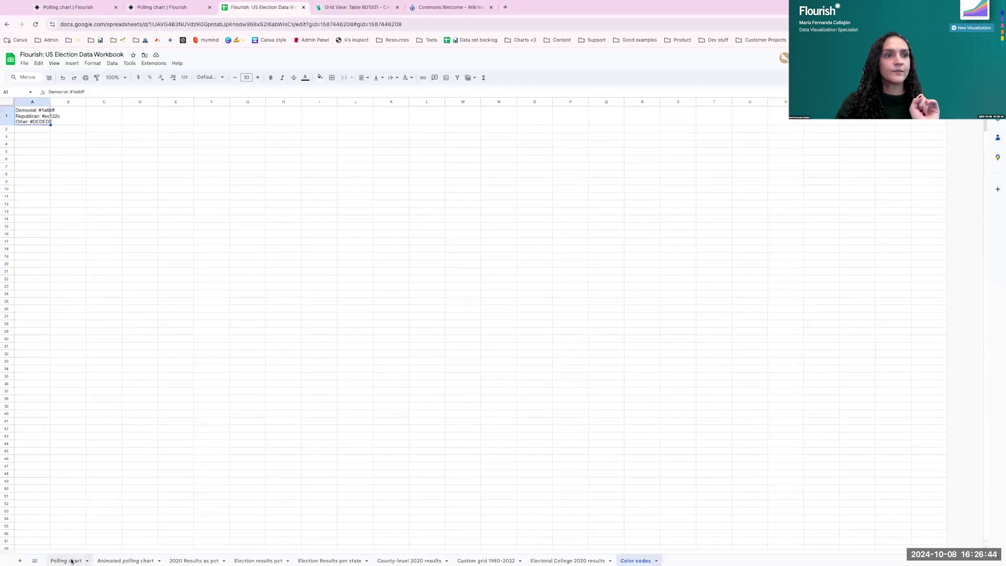
pyautogui.click(73, 559)
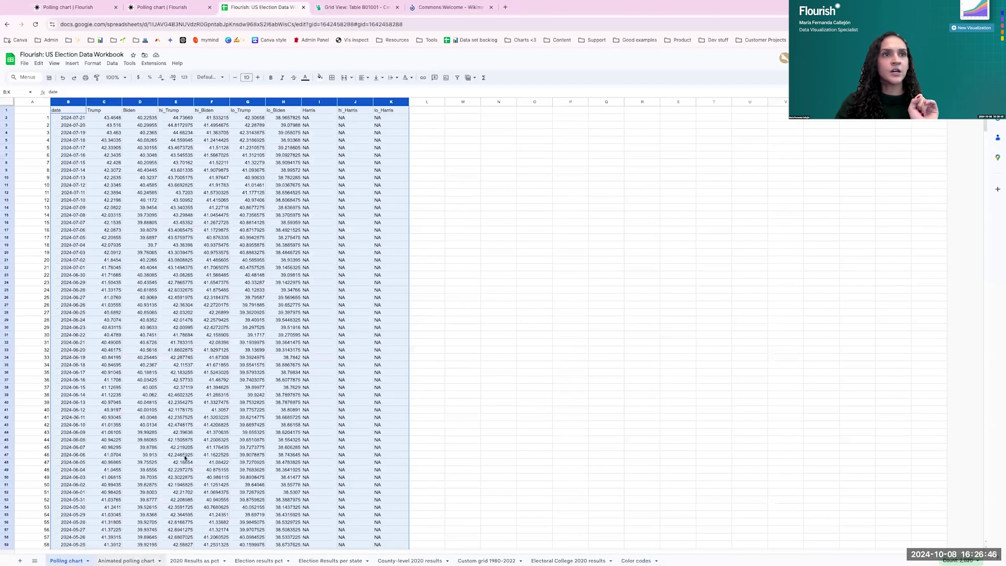
pyautogui.click(114, 561)
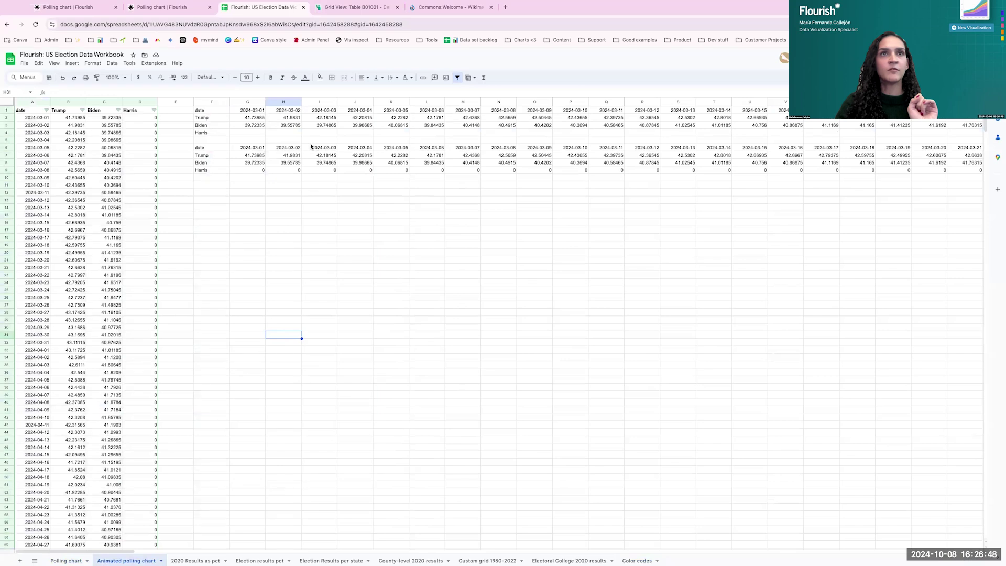
# - Create a new Flourish visualization from the line race template, searching templates for "rac", and show its data table
pyautogui.click(74, 7)
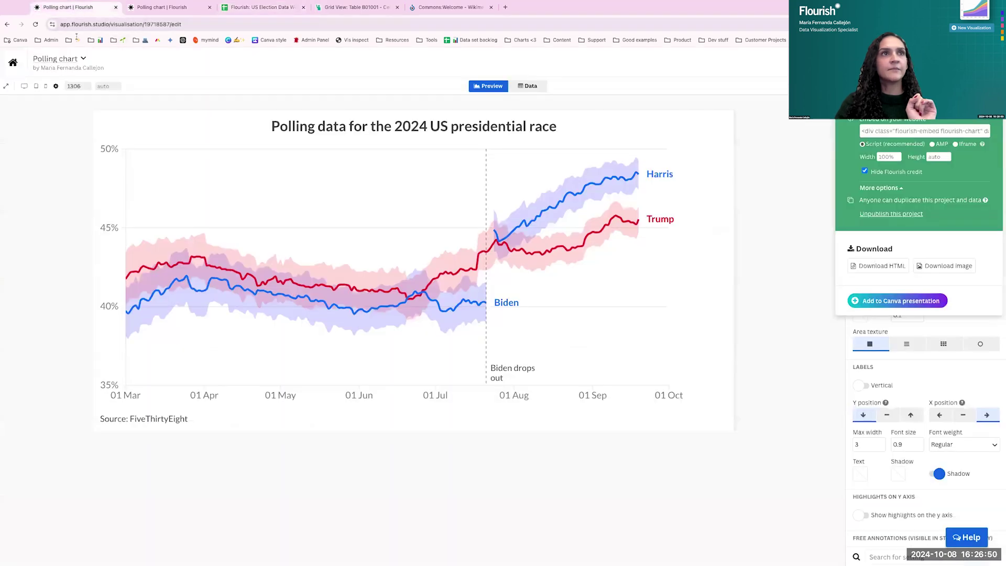
pyautogui.click(13, 64)
pyautogui.click(171, 118)
pyautogui.click(138, 132)
pyautogui.write('rac')
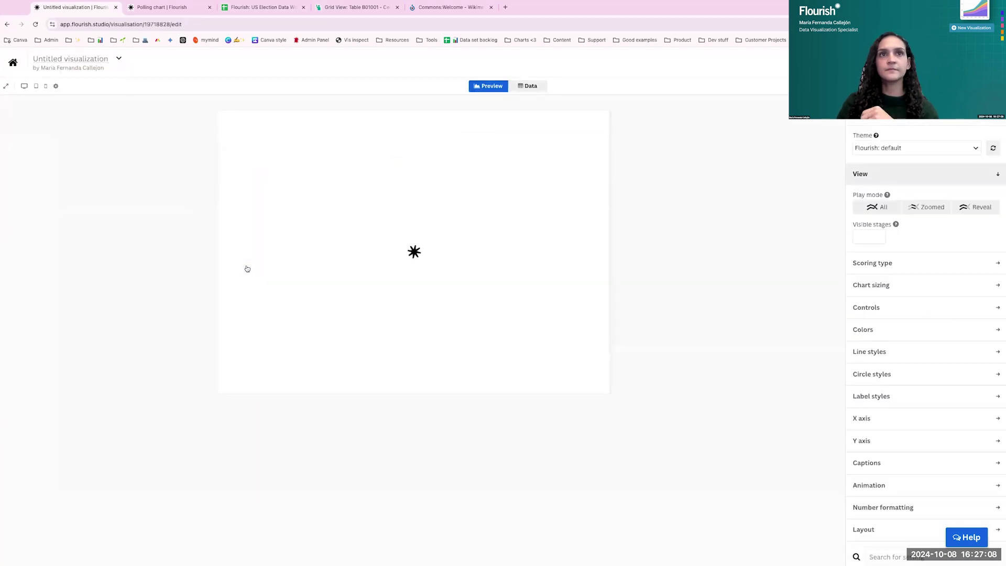
pyautogui.click(528, 86)
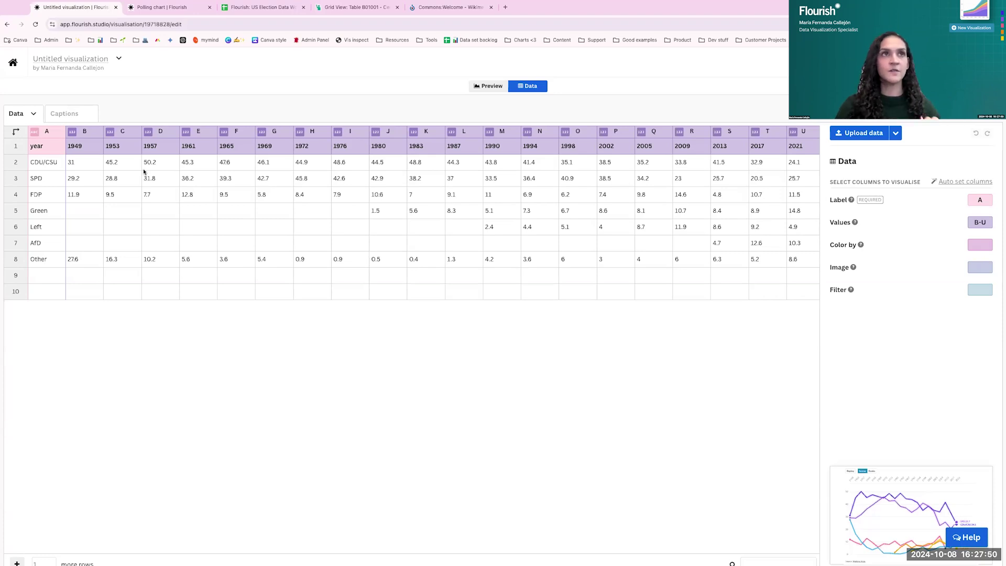
# - Copy the date, Trump, Biden and Harris columns (A to D) from the workbook's Animated polling chart sheet
pyautogui.click(237, 7)
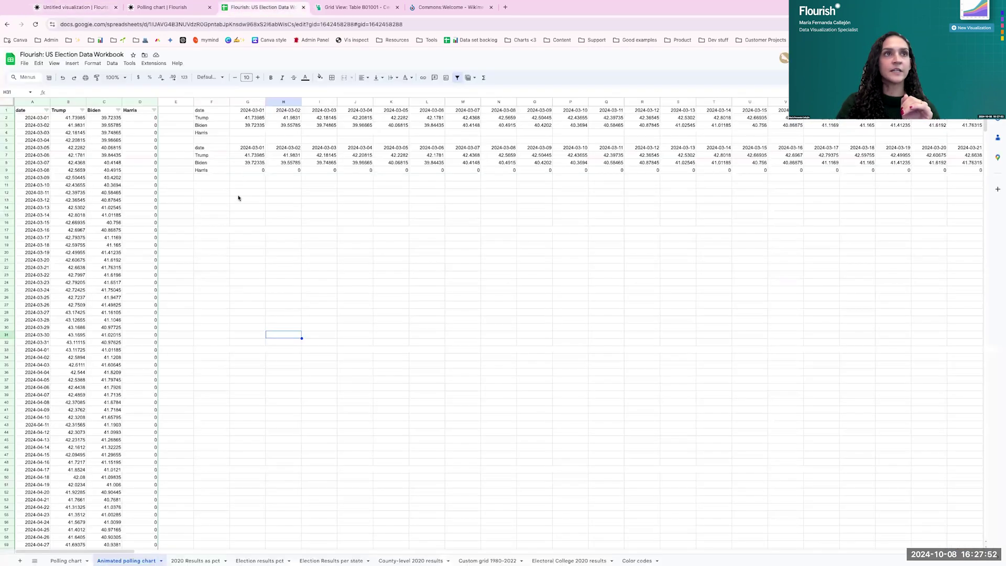
pyautogui.click(236, 210)
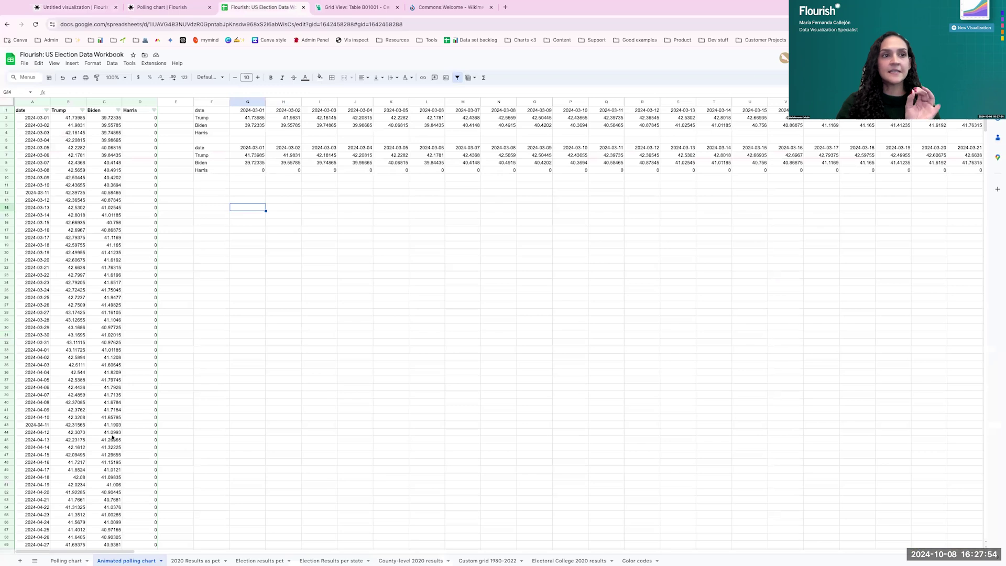
pyautogui.click(66, 560)
pyautogui.click(107, 561)
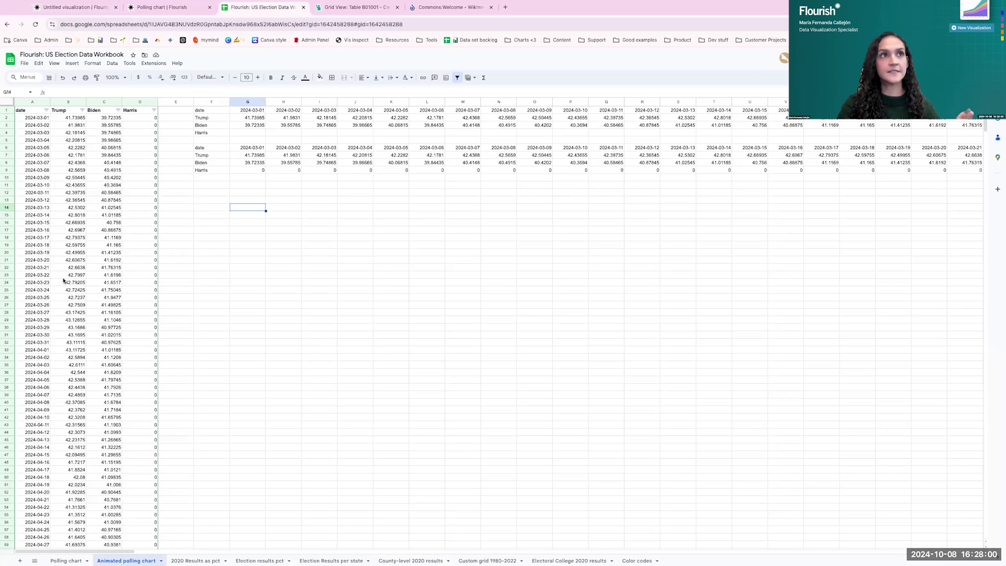
pyautogui.click(176, 232)
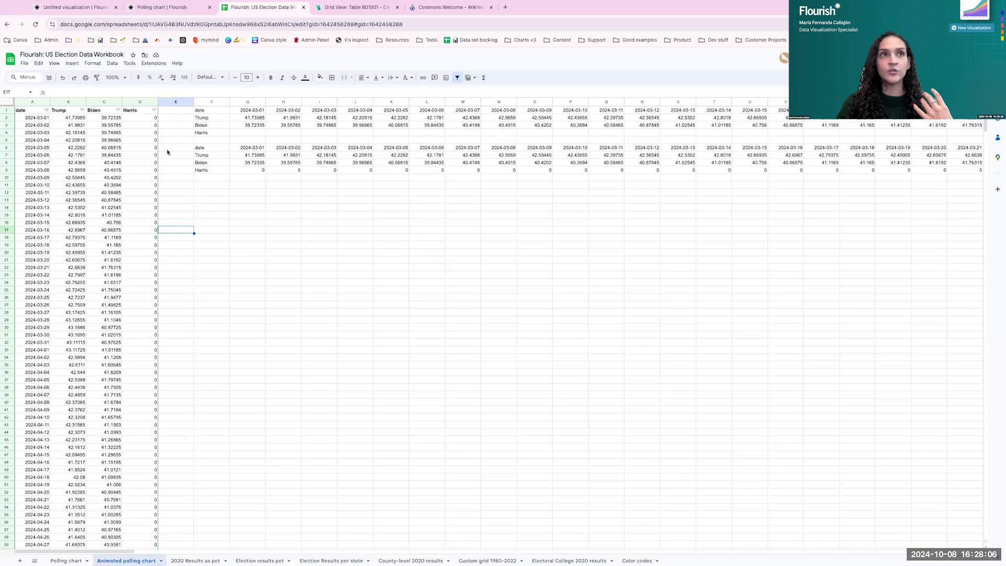
pyautogui.moveTo(32, 100); pyautogui.dragTo(140, 101)
pyautogui.press('super+c')
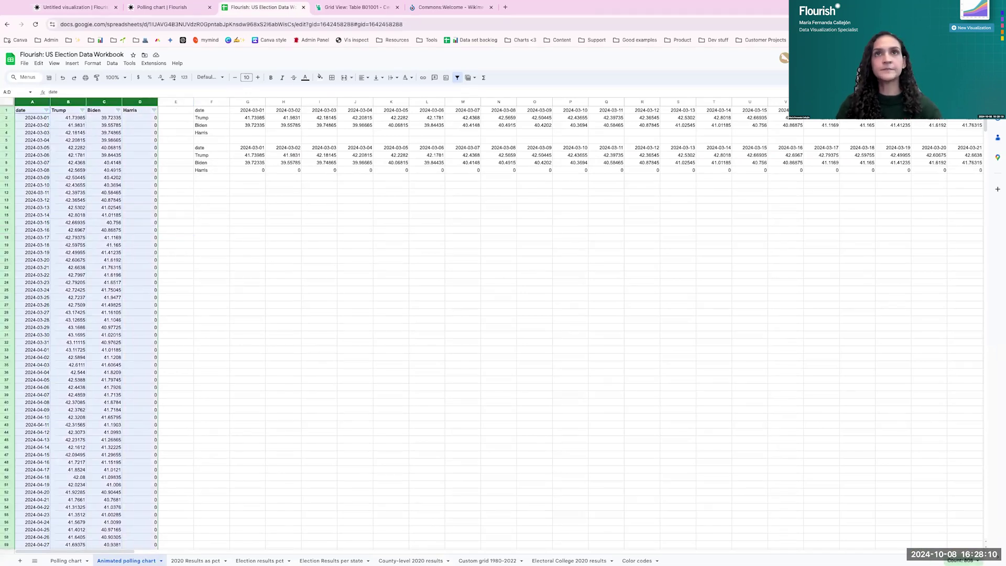
# - Replace the new Flourish visualization's sample data with the copied polling columns and transpose the table so dates run across columns
pyautogui.click(75, 8)
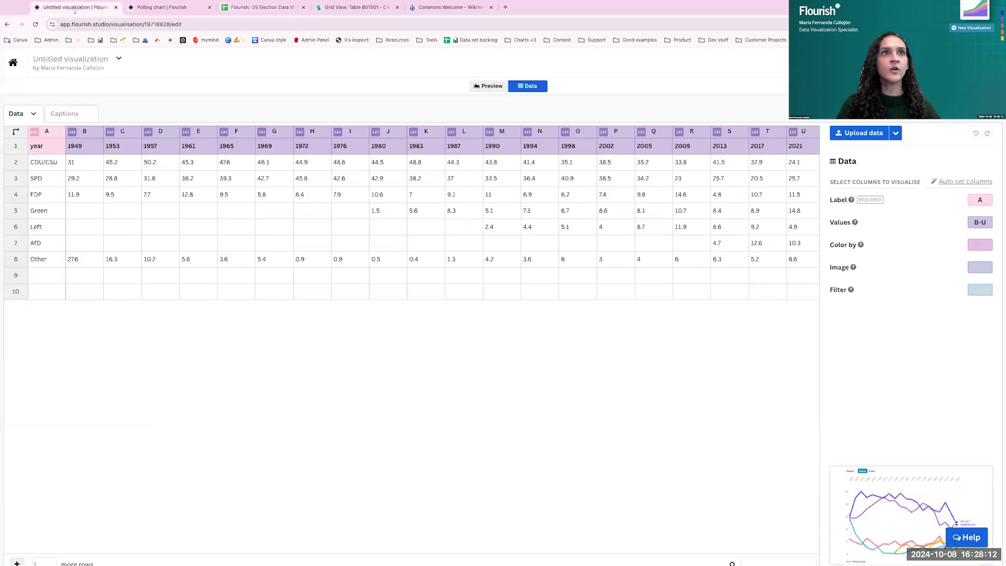
pyautogui.click(33, 113)
pyautogui.click(43, 149)
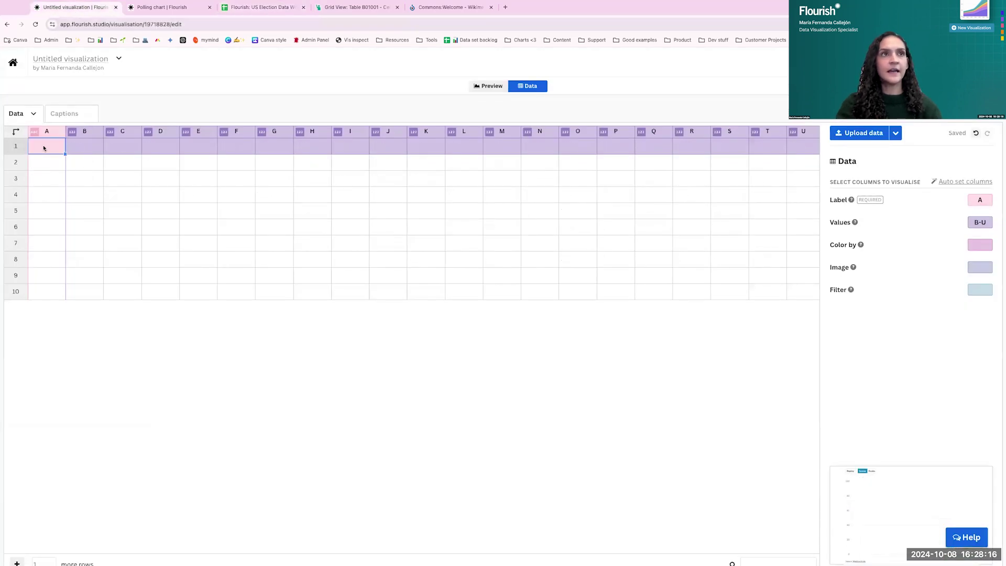
pyautogui.press('super+v')
pyautogui.click(425, 341)
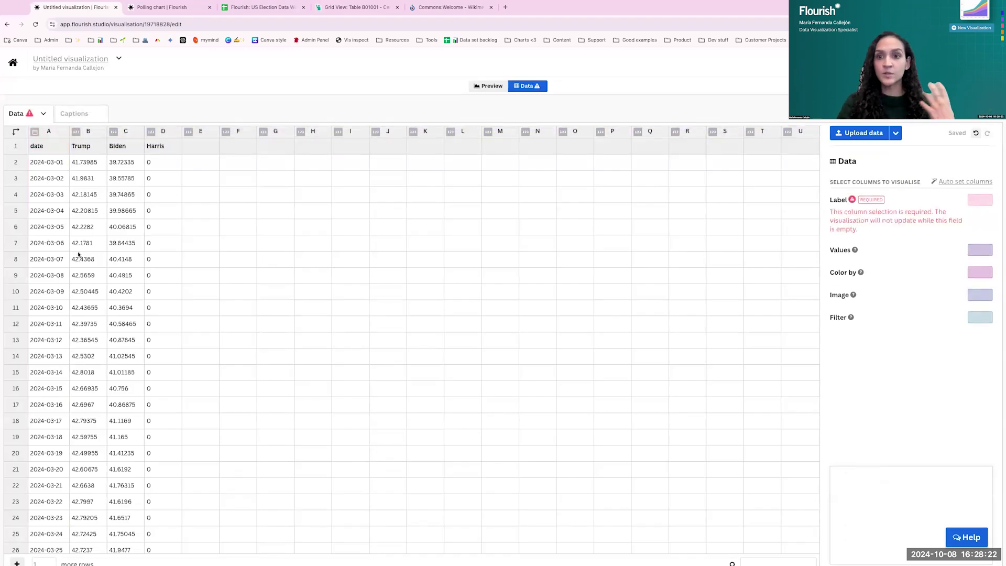
pyautogui.click(15, 134)
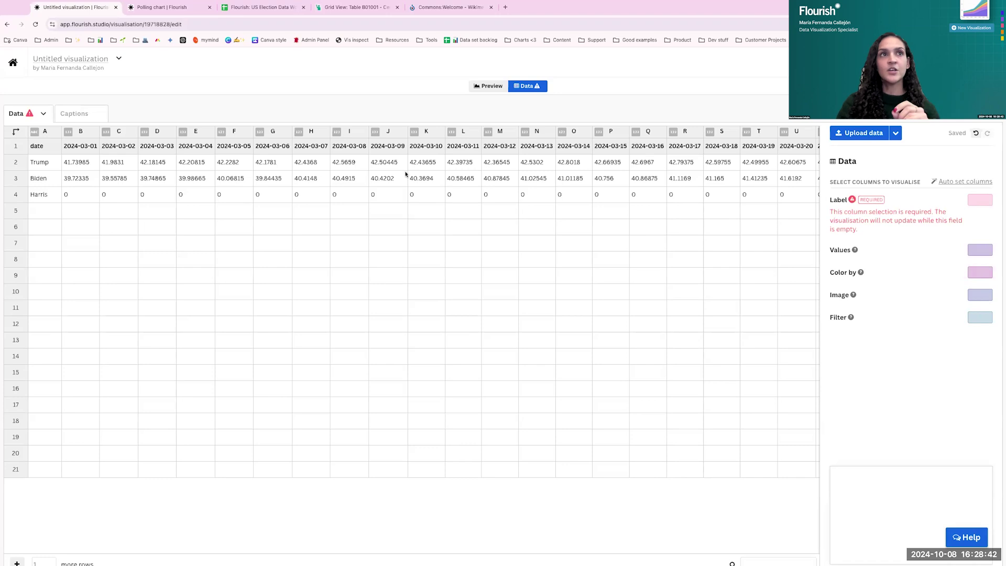
# - Set the Label column to A and the Values column to GT, the last date column in the table
pyautogui.click(980, 201)
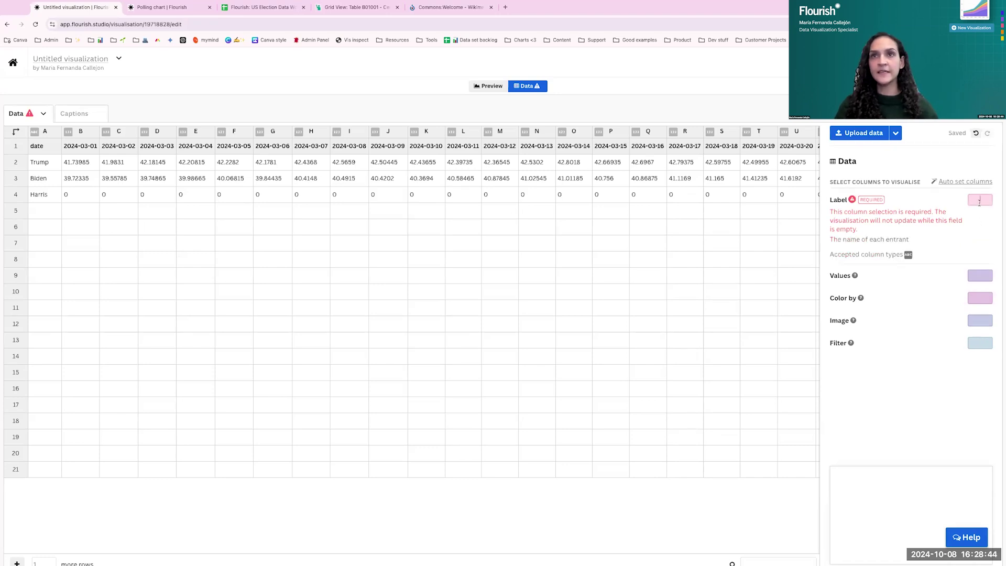
pyautogui.write('A')
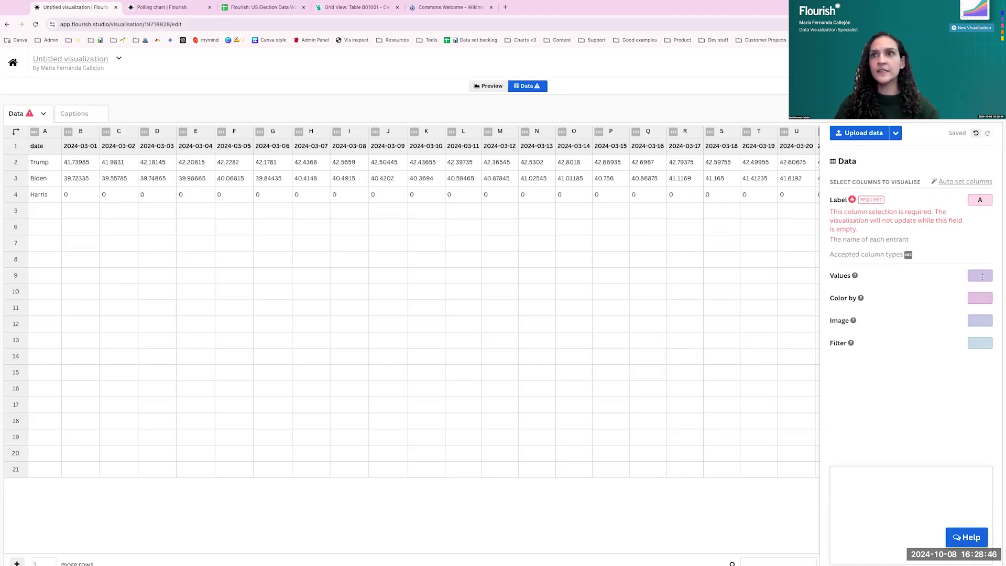
pyautogui.click(982, 276)
pyautogui.hscroll(5, 768, 184)
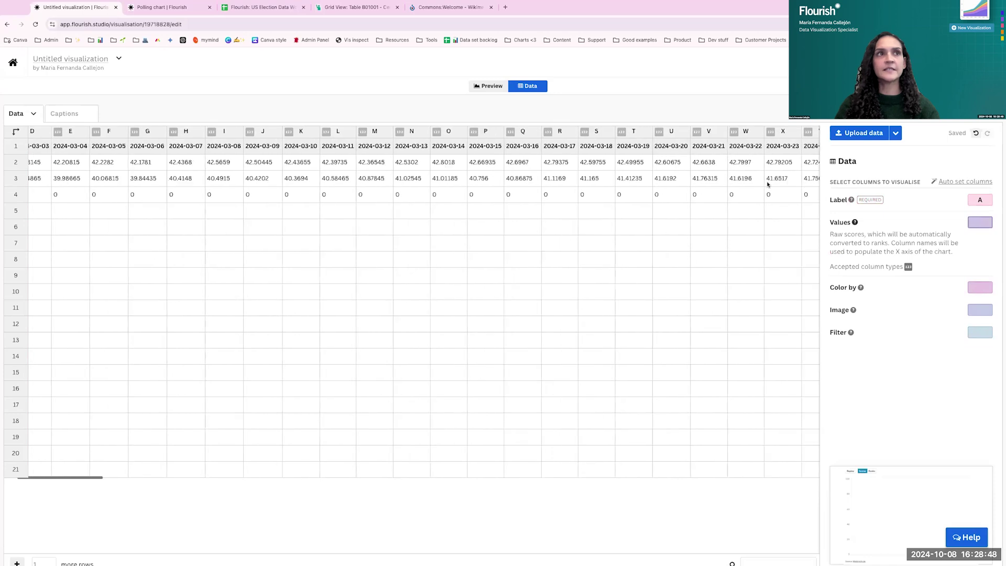
pyautogui.hscroll(-5, 308, 175)
pyautogui.hscroll(20, 308, 175)
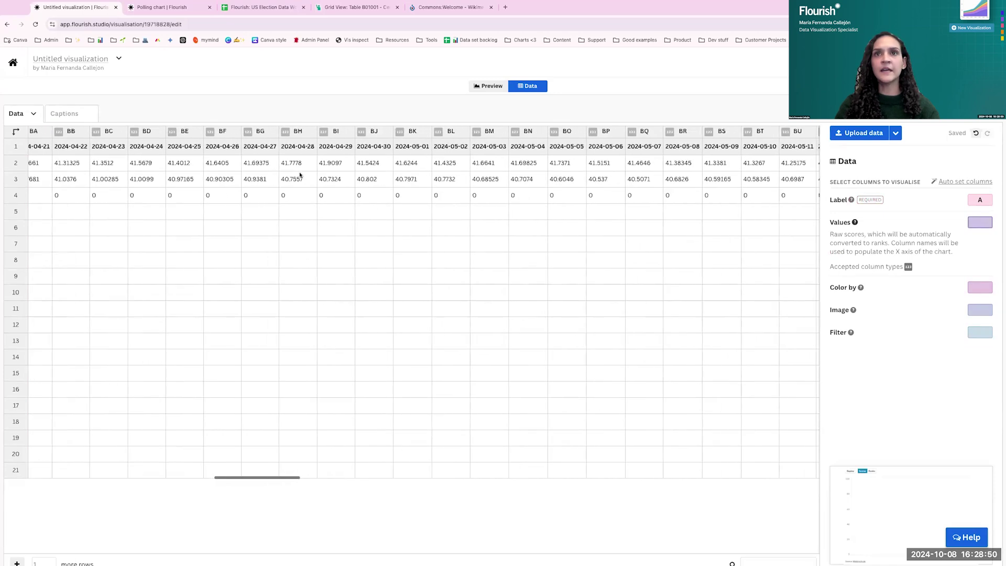
pyautogui.hscroll(10, 300, 174)
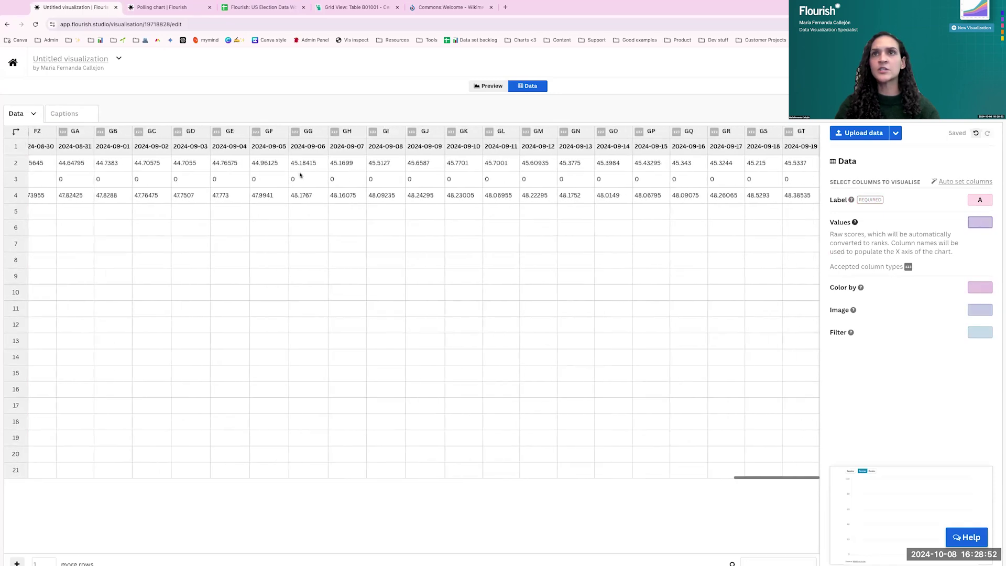
pyautogui.click(979, 223)
pyautogui.write('GT')
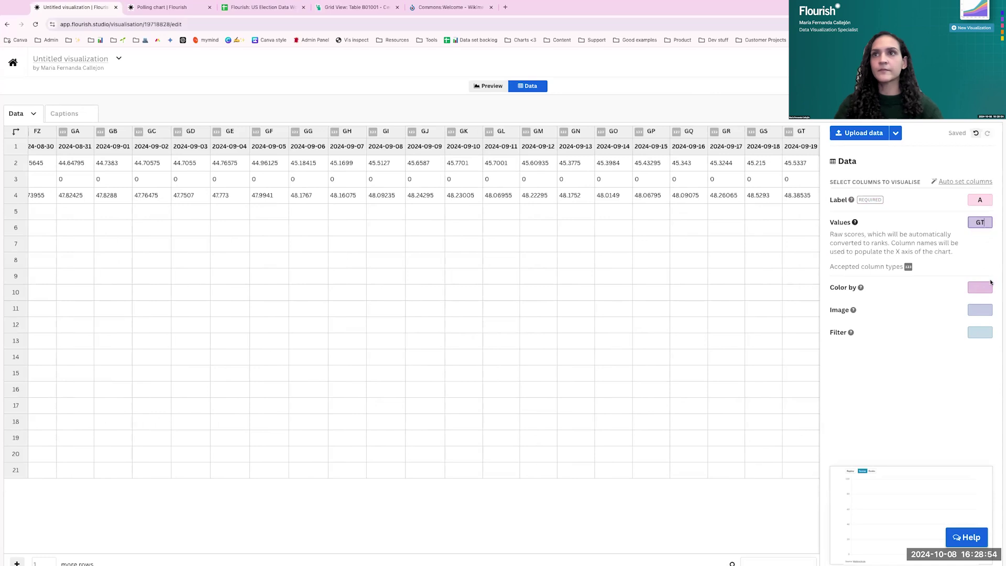
pyautogui.click(982, 286)
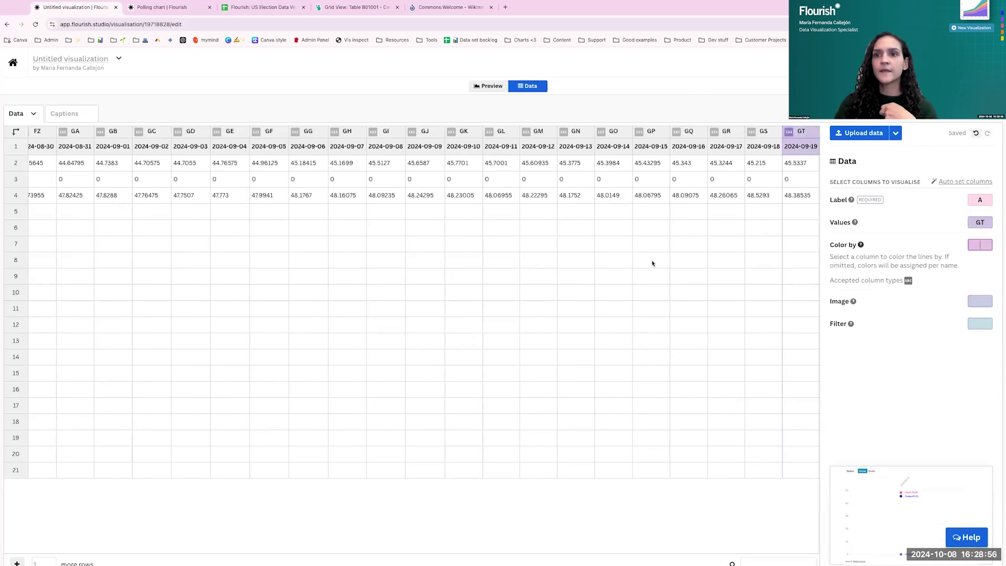
# - Set the Values columns to B-GT so all dates are included, and preview the line race
pyautogui.hscroll(-1, 664, 177)
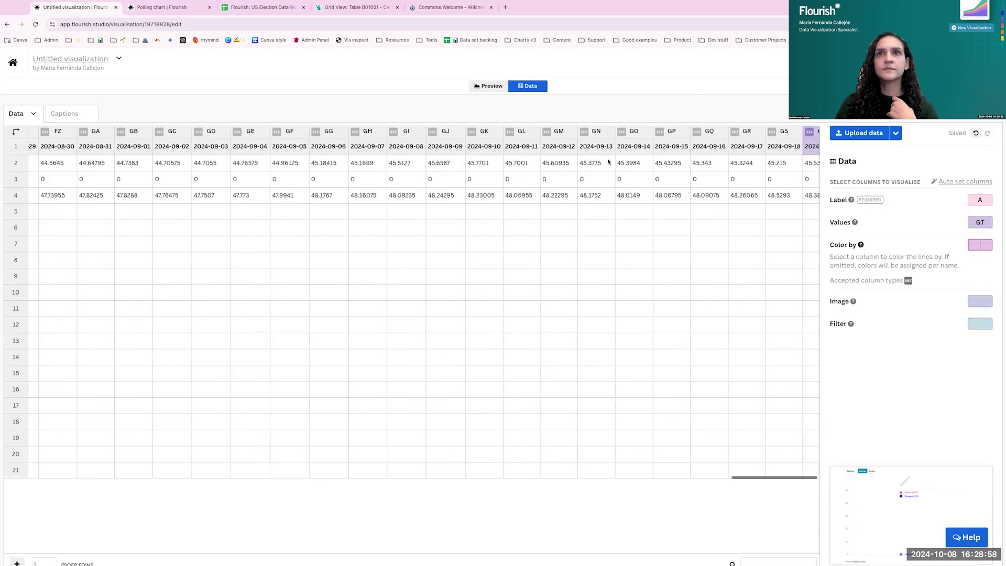
pyautogui.click(978, 222)
pyautogui.write('B-')
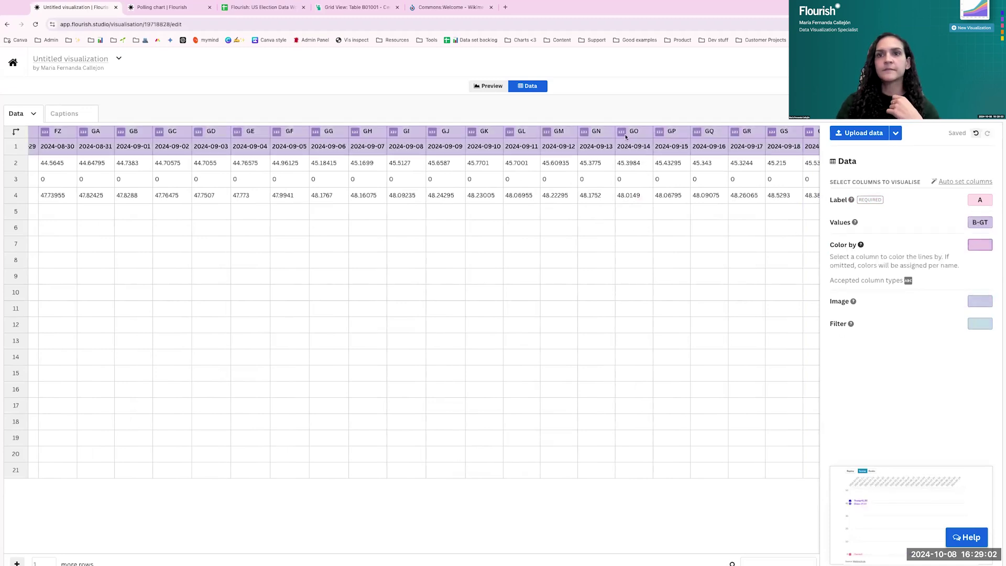
pyautogui.click(497, 87)
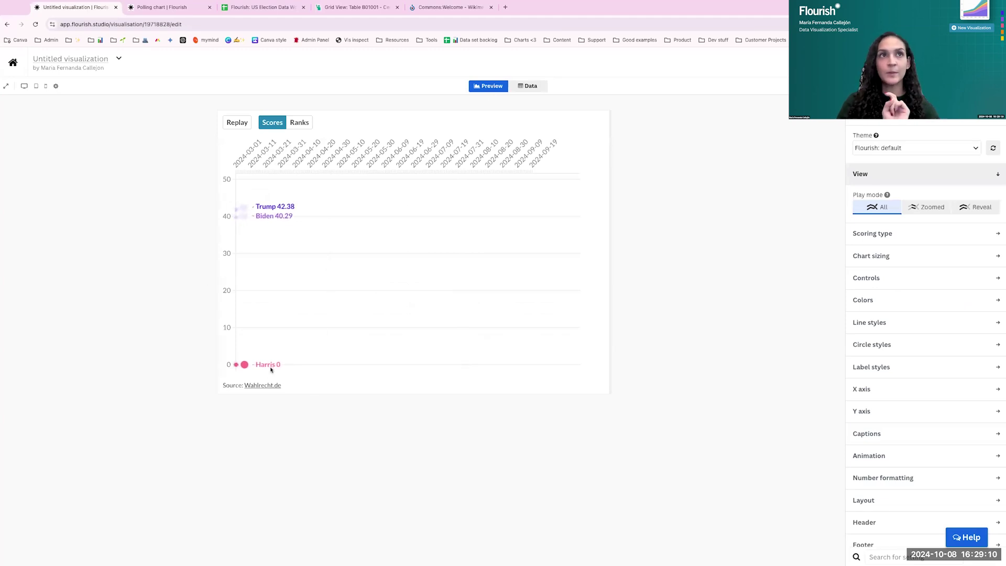
# - Copy the first transposed table (F1:GY4), with its date, Trump, Biden and Harris rows, from the workbook's Animated polling chart sheet
pyautogui.click(247, 9)
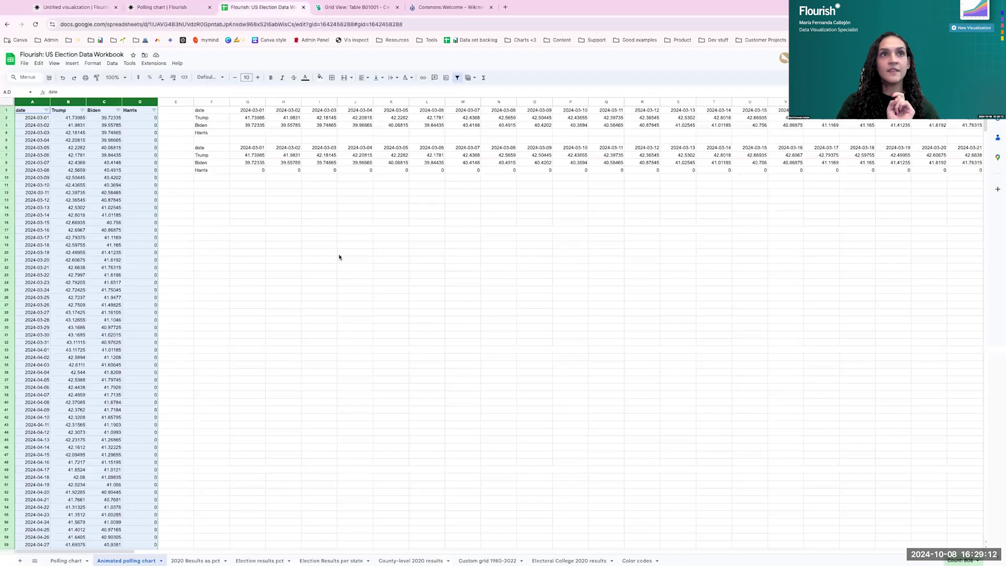
pyautogui.click(202, 111)
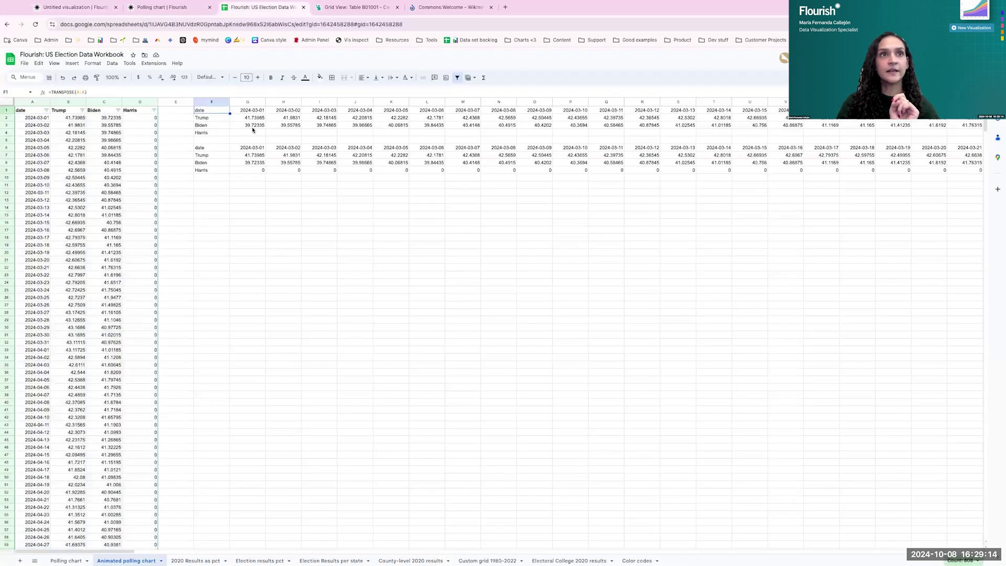
pyautogui.hotkey('ctrl', 'shift', 'Right')
pyautogui.hotkey('shift', 'Down')
pyautogui.hotkey('shift', 'Down')
pyautogui.hotkey('shift', 'Down')
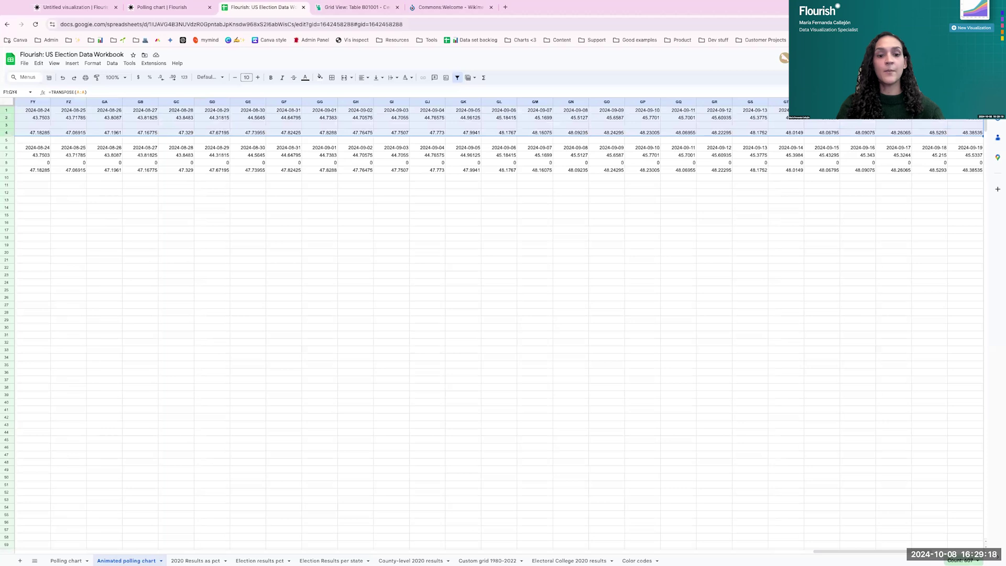
pyautogui.hscroll(-10, 292, 133)
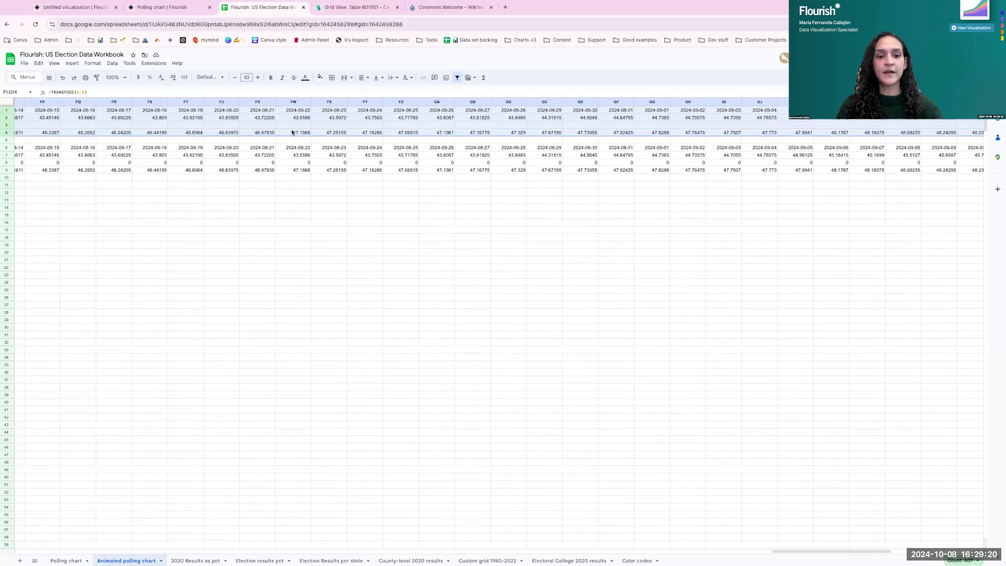
# - Clear the line race's data table in Flourish and paste the copied transposed polling rows starting at cell A1
pyautogui.click(76, 7)
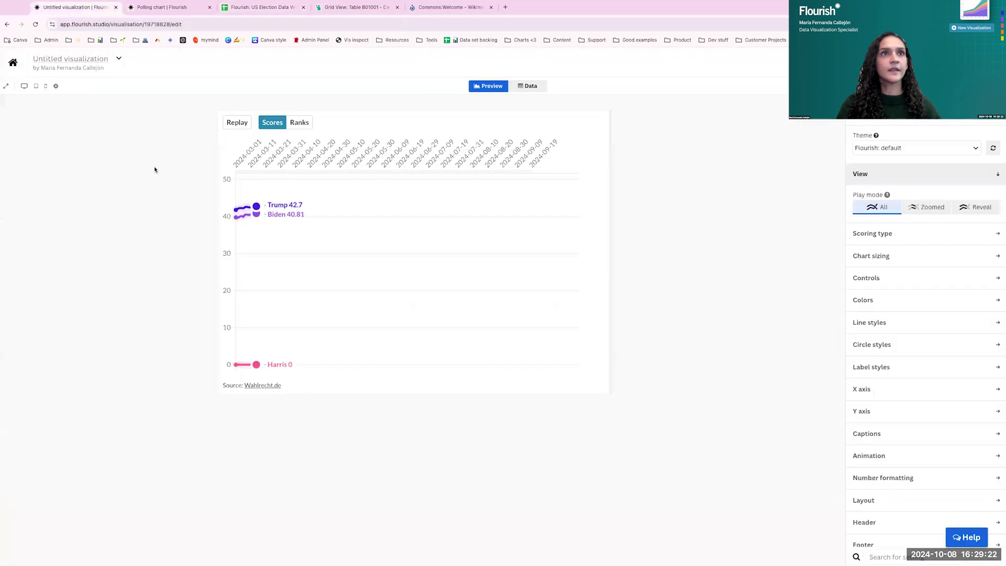
pyautogui.click(529, 86)
pyautogui.click(33, 114)
pyautogui.click(43, 172)
pyautogui.hscroll(-20, 71, 181)
pyautogui.click(50, 147)
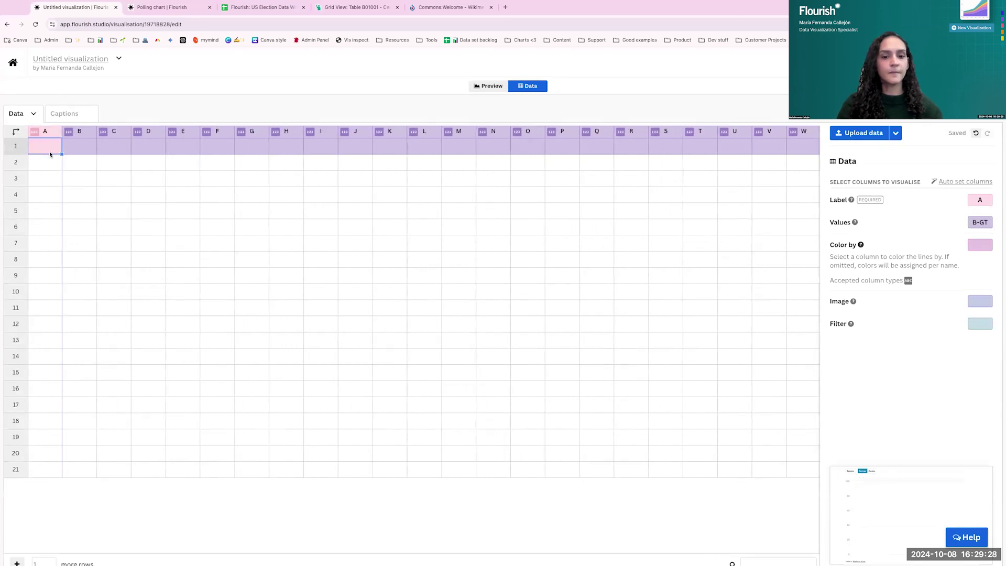
pyautogui.hotkey('ctrl', 'v')
pyautogui.click(431, 342)
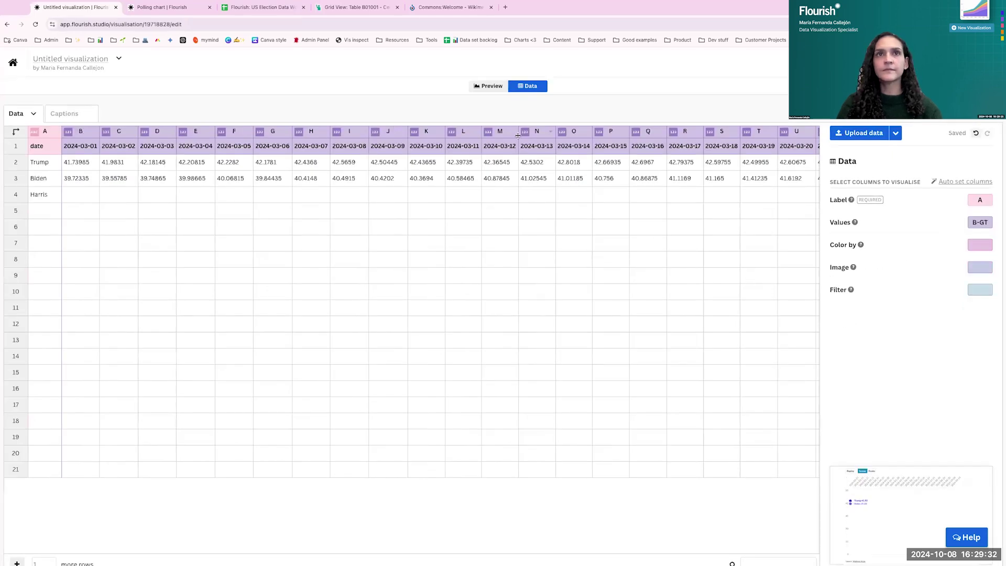
# - Preview the line race and set the Y axis minimum to 35
pyautogui.click(486, 85)
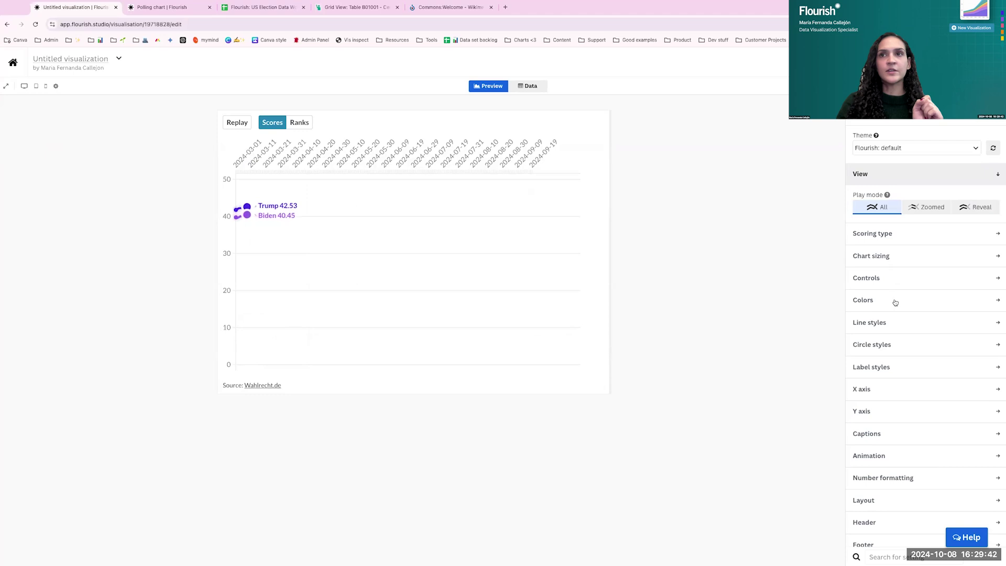
pyautogui.click(872, 412)
pyautogui.click(865, 475)
pyautogui.press('Return')
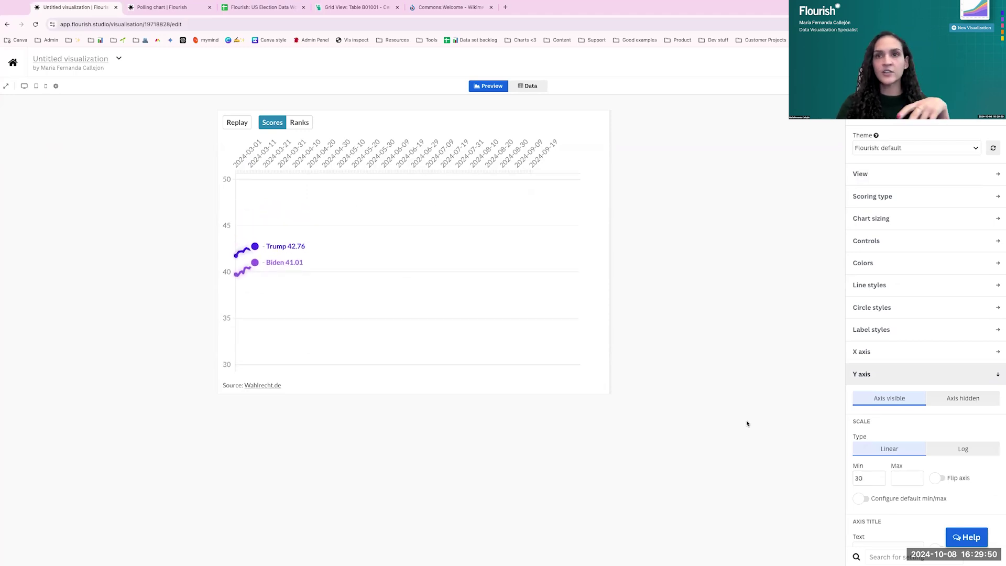
pyautogui.click(866, 478)
pyautogui.press('BackSpace')
pyautogui.write('5')
pyautogui.press('Return')
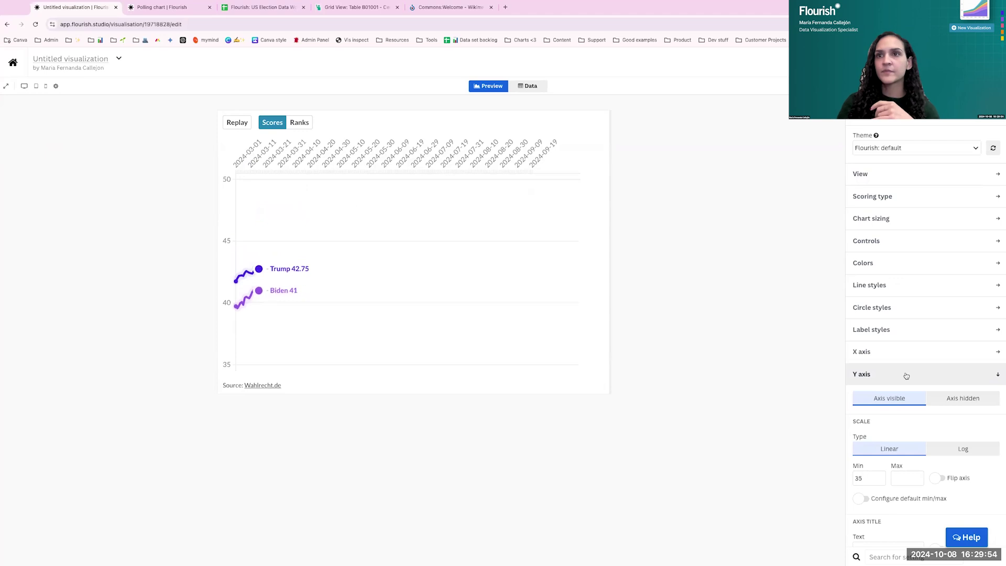
pyautogui.click(906, 376)
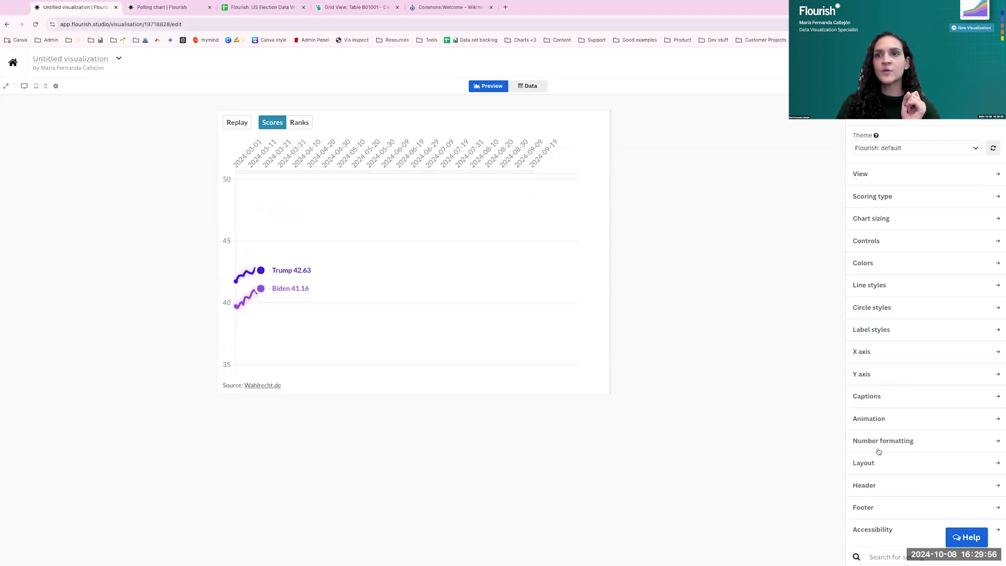
# - Set the line race's animation duration to 100
pyautogui.scroll(-1, 879, 452)
pyautogui.click(879, 407)
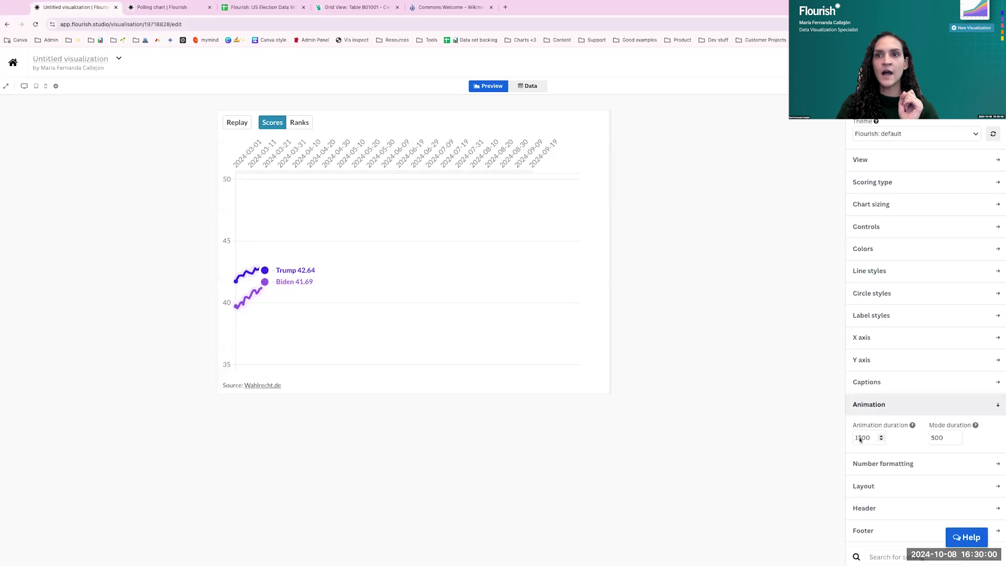
pyautogui.moveTo(862, 439); pyautogui.dragTo(835, 440)
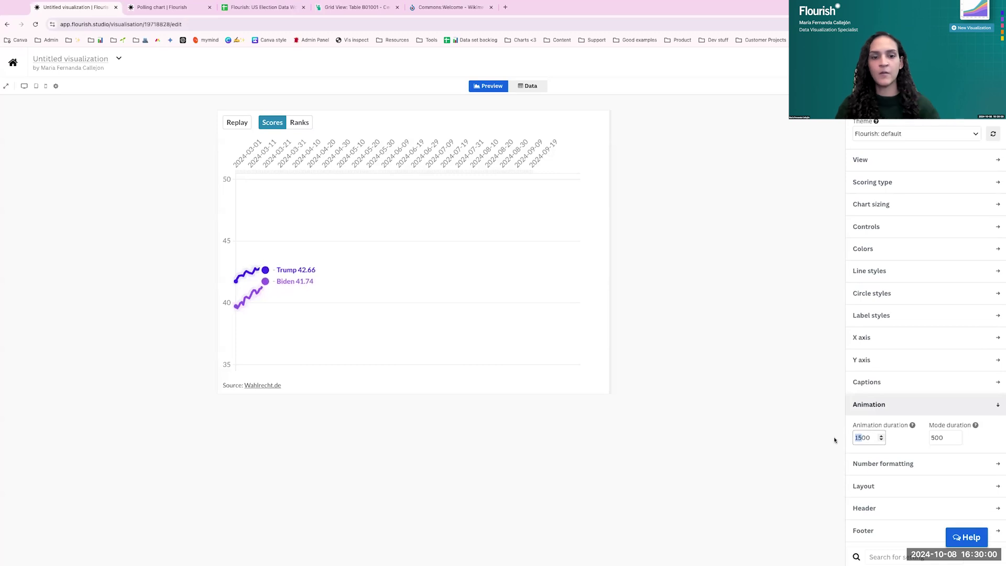
pyautogui.click(793, 403)
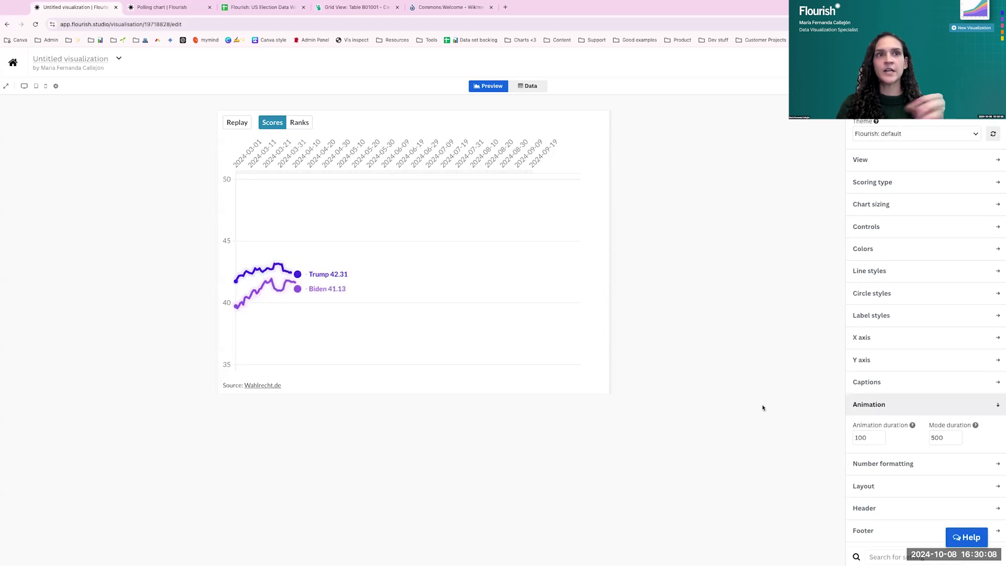
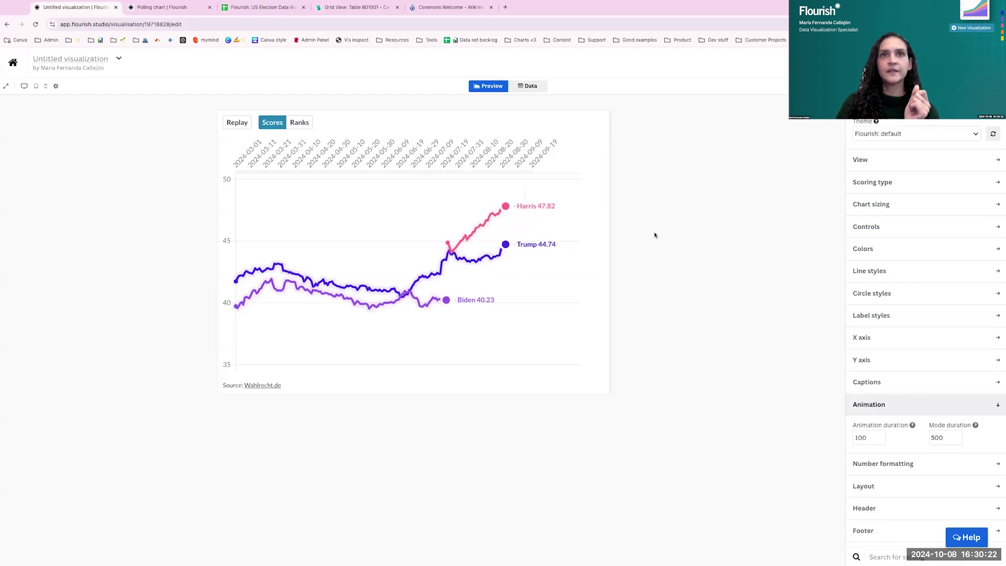
pyautogui.click(978, 407)
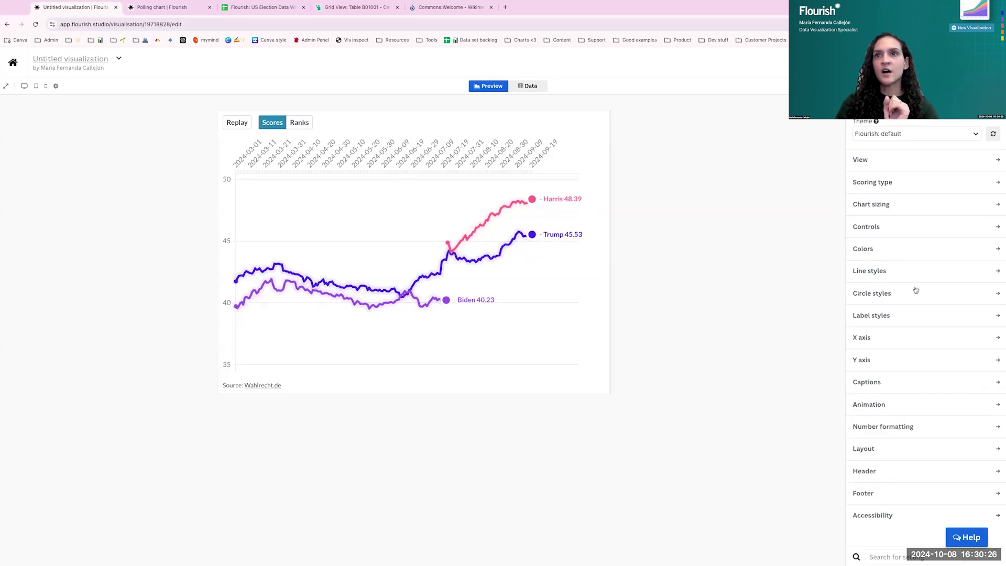
# - Set the circles' start radius to 0.0 and end radius to 1.3, and the line width to 0.2
pyautogui.click(882, 298)
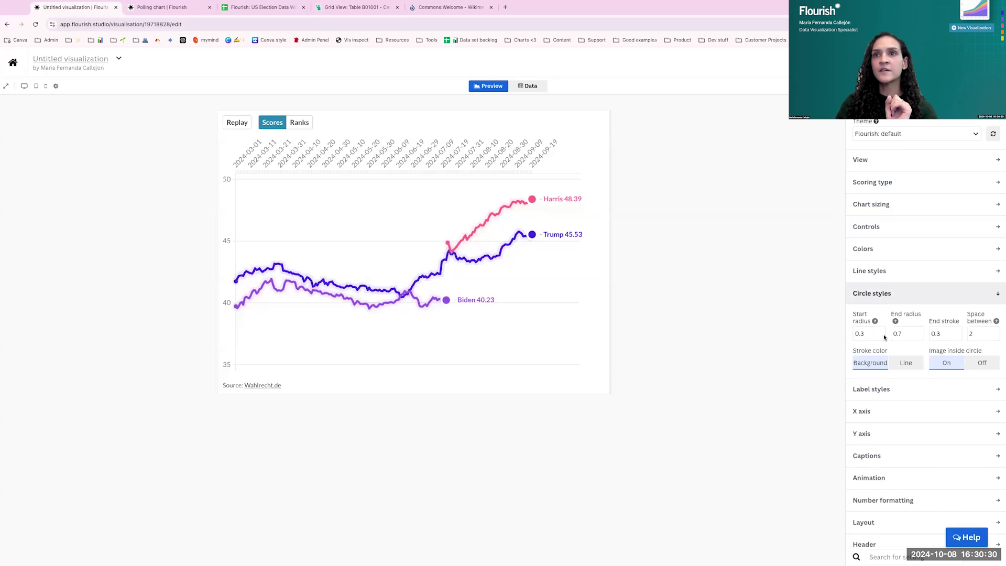
pyautogui.click(778, 305)
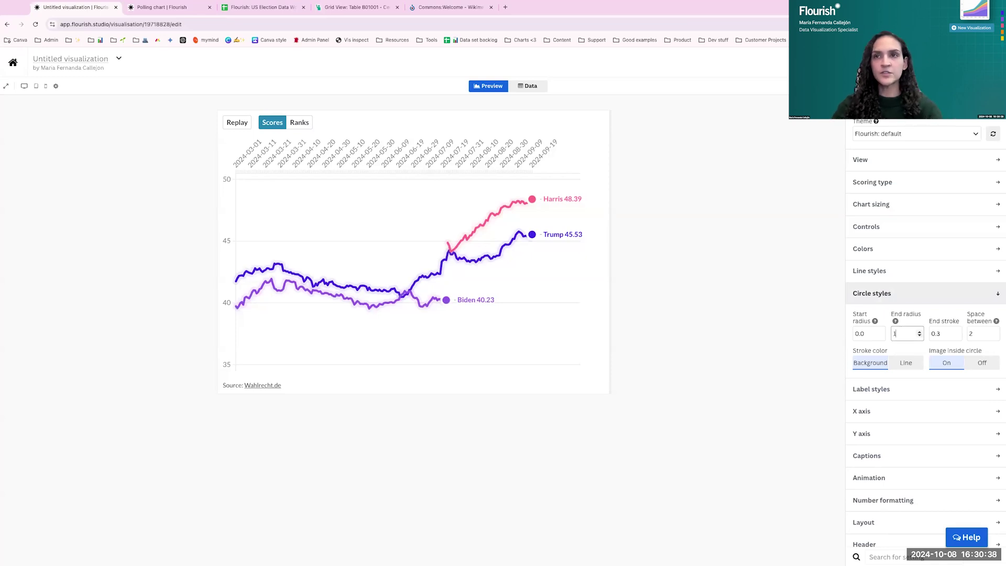
pyautogui.click(775, 311)
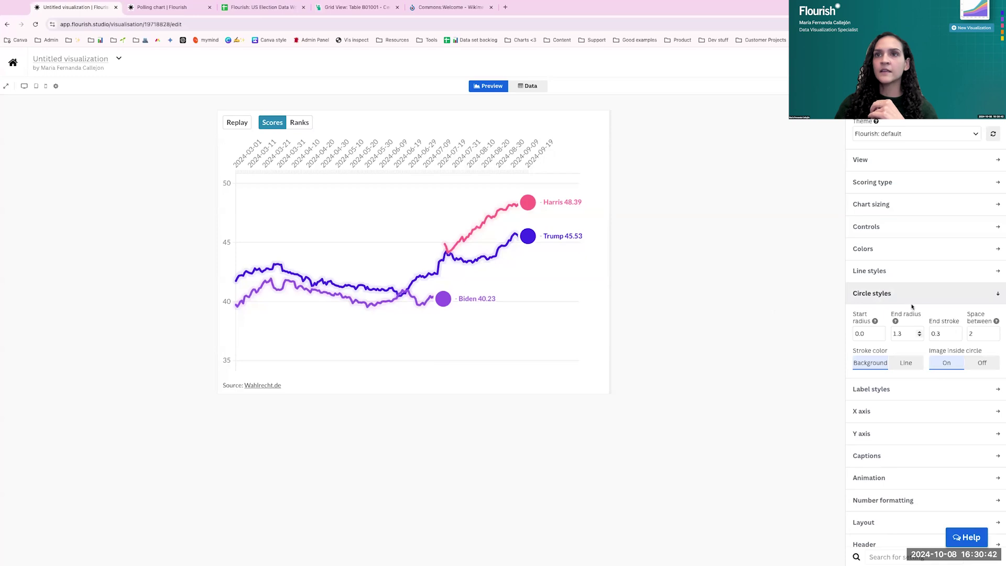
pyautogui.click(901, 272)
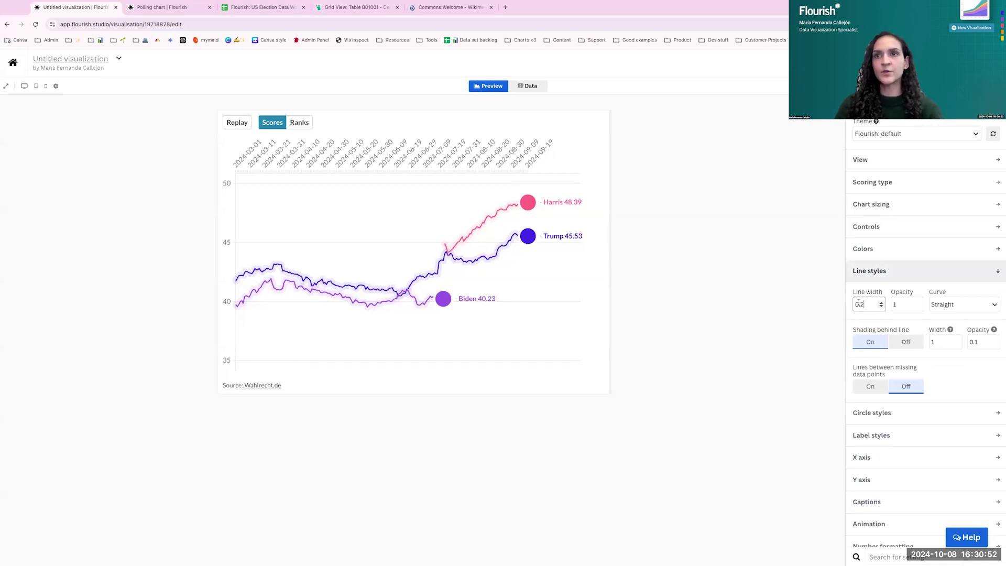
pyautogui.click(778, 301)
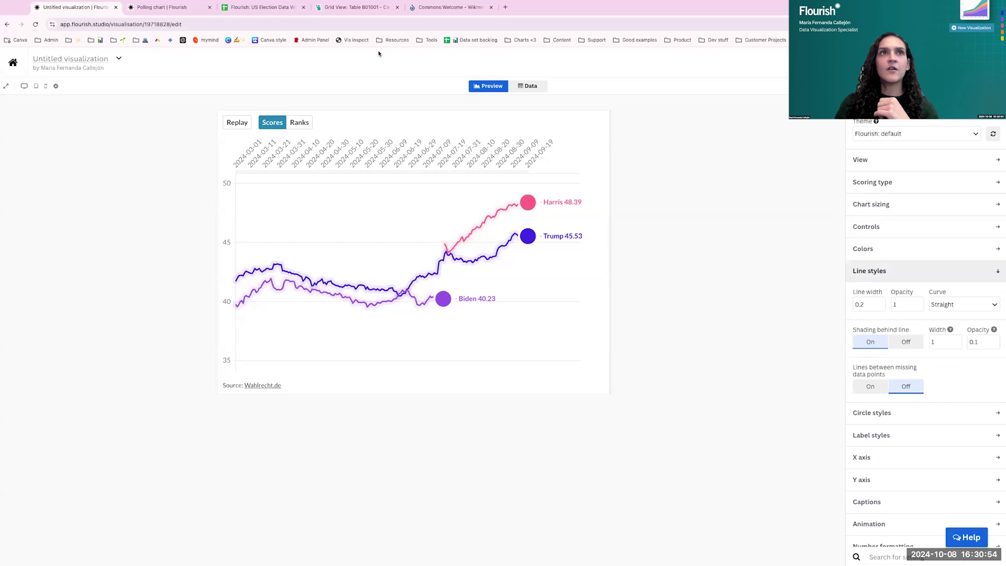
# - Copy the party color codes from cell A1 of the workbook's Color codes sheet
pyautogui.click(262, 7)
pyautogui.click(629, 561)
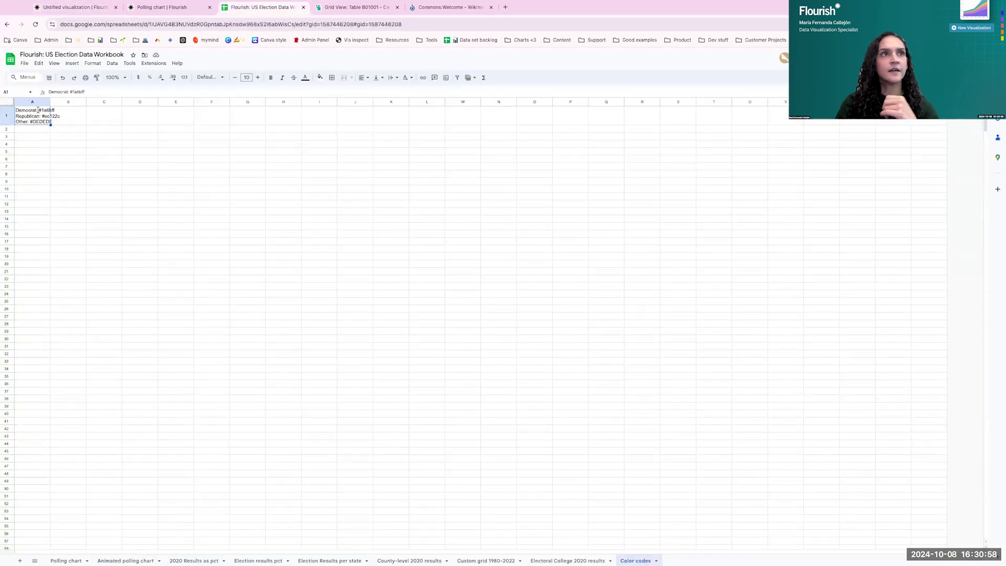
pyautogui.doubleClick(38, 110)
pyautogui.hotkey('ctrl', 'a')
pyautogui.hotkey('ctrl', 'c')
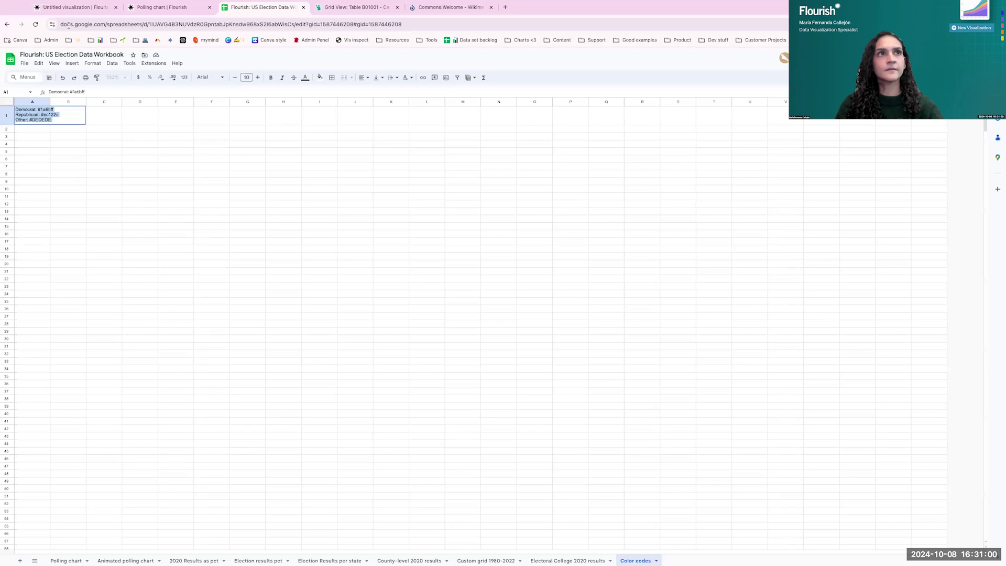
# - Paste the color codes into the line race's custom color overrides and replace the Democrat label with Biden
pyautogui.click(72, 7)
pyautogui.click(858, 249)
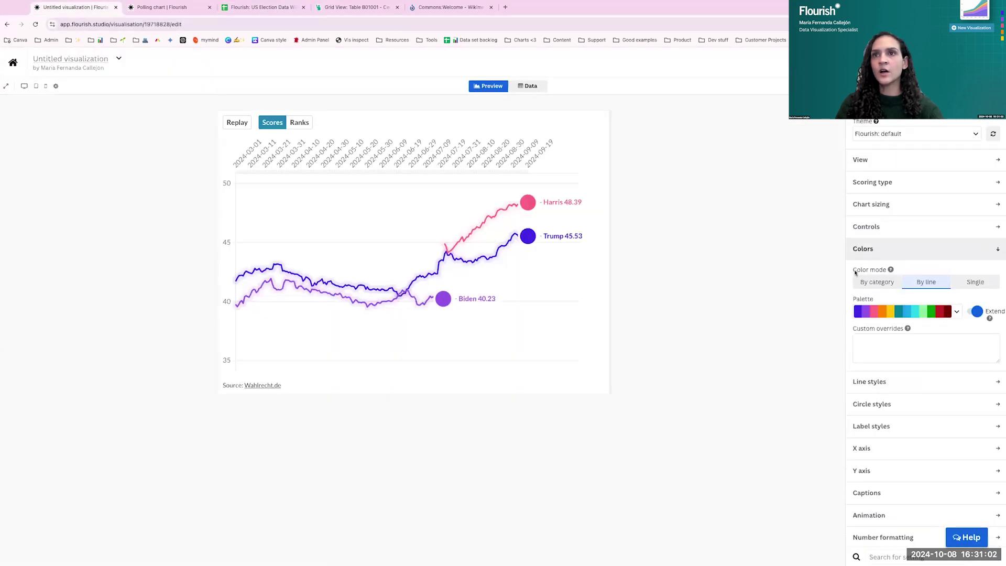
pyautogui.click(861, 341)
pyautogui.hotkey('ctrl', 'v')
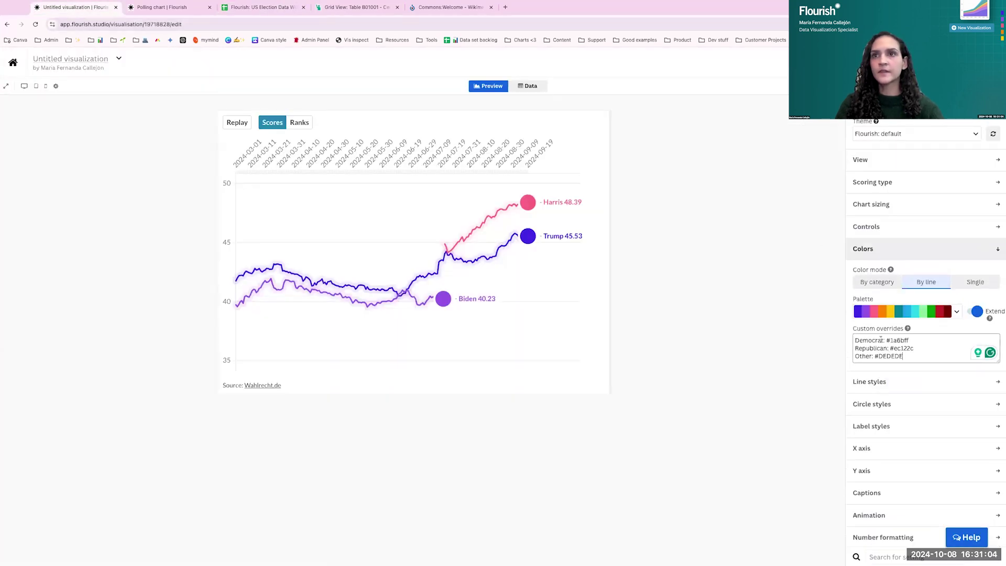
pyautogui.moveTo(884, 340); pyautogui.dragTo(809, 343)
pyautogui.press('BackSpace')
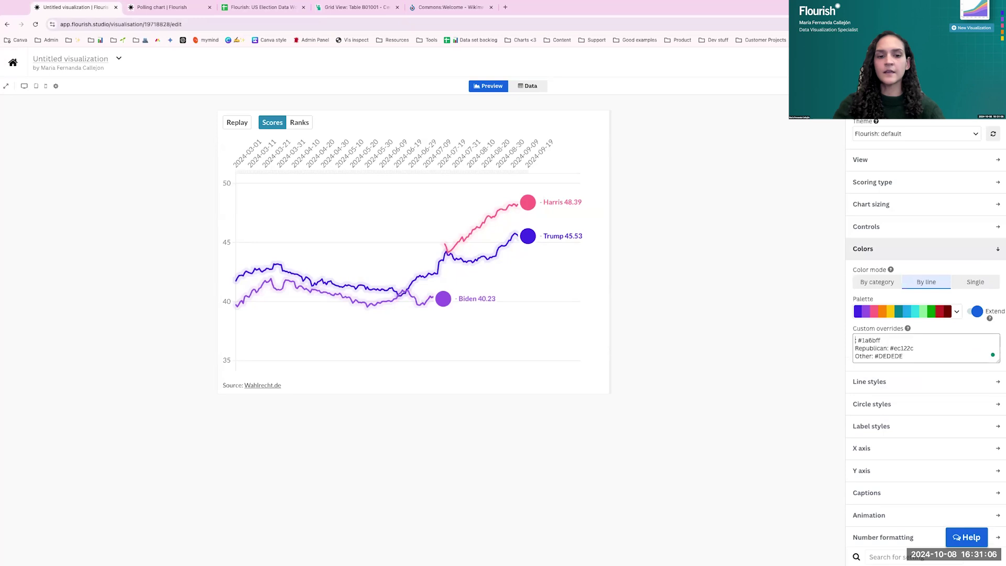
# - Duplicate the Biden: #1a6bff override on a new line and change the copy's name to Harris
pyautogui.moveTo(858, 342); pyautogui.dragTo(894, 339)
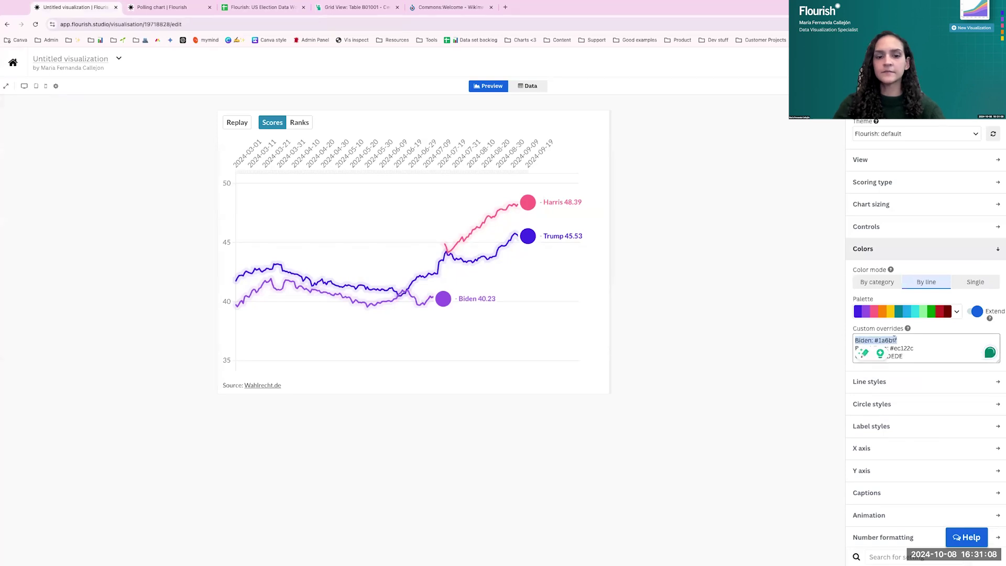
pyautogui.hotkey('ctrl', 'c')
pyautogui.press('Right')
pyautogui.press('Return')
pyautogui.hotkey('ctrl', 'v')
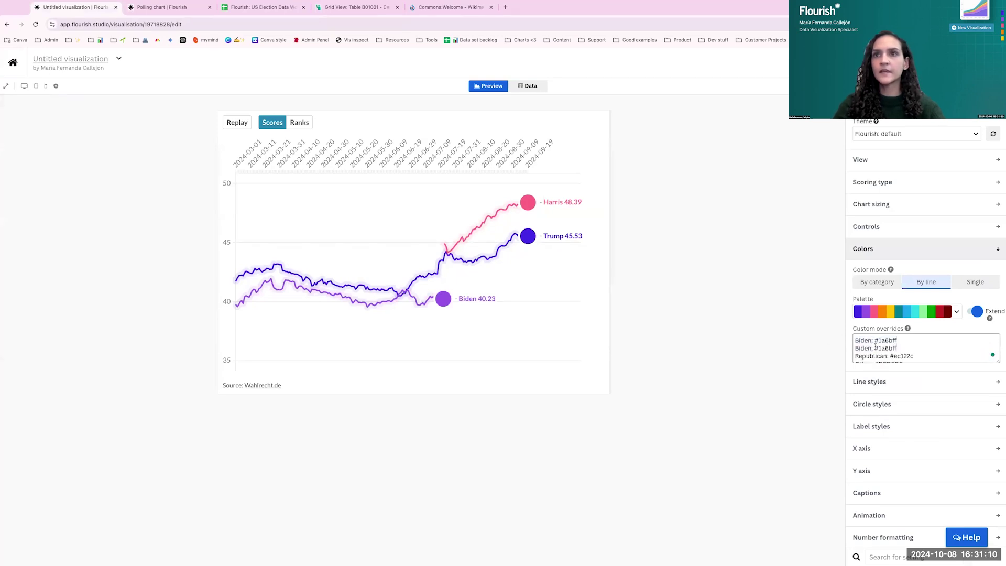
pyautogui.doubleClick(869, 348)
pyautogui.write('Harris')
# - Change the Republican label in the #ec122c color override to Trump
pyautogui.moveTo(888, 356); pyautogui.dragTo(916, 355)
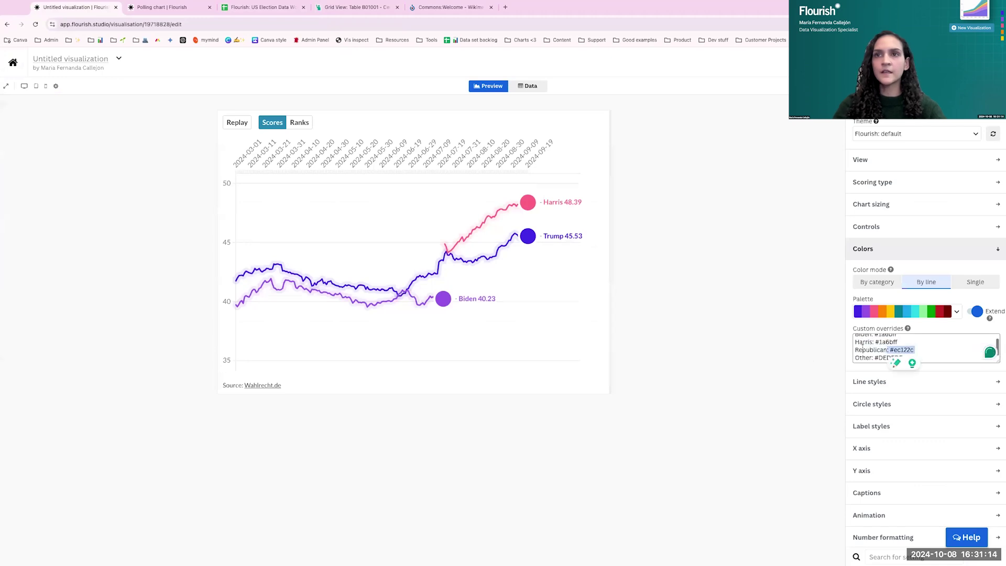
pyautogui.click(887, 350)
pyautogui.doubleClick(885, 350)
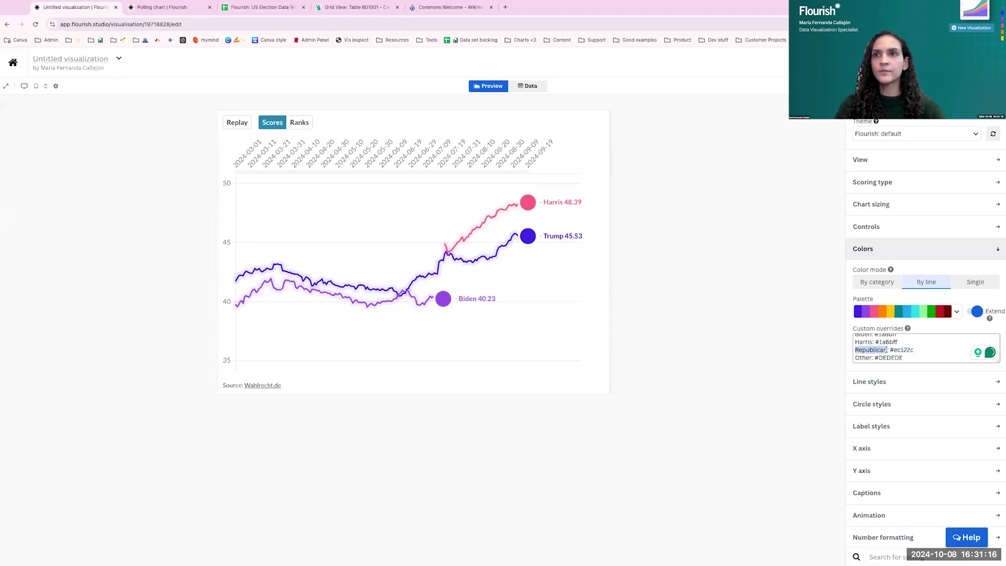
pyautogui.write('Trump')
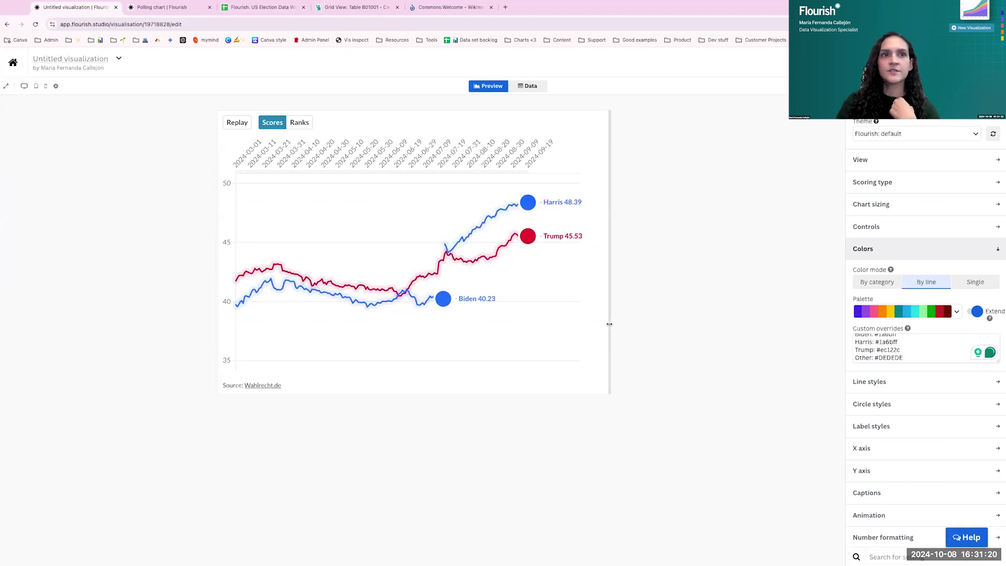
# - Widen the chart preview to about 934 px
pyautogui.moveTo(613, 324); pyautogui.dragTo(646, 322)
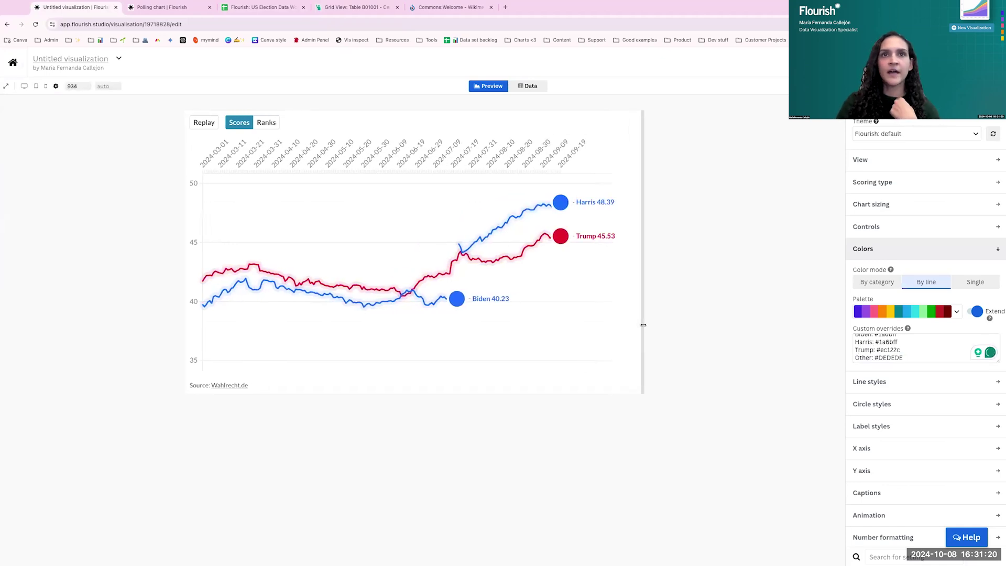
# - Replace the footer's source name with FiveThirtyEight, clear the source URL, and replay the line race animation
pyautogui.click(998, 250)
pyautogui.click(880, 491)
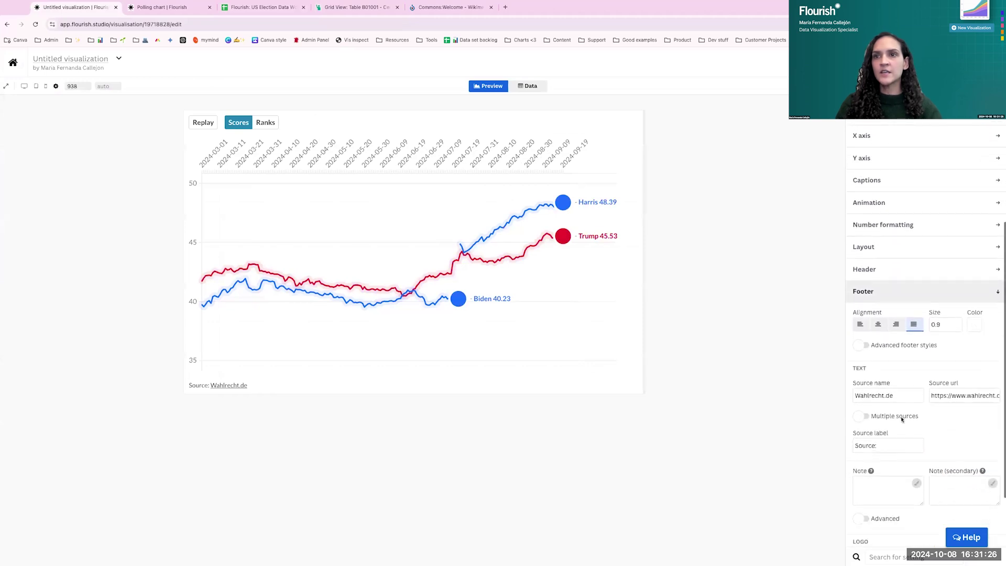
pyautogui.click(899, 398)
pyautogui.hotkey('ctrl', 'a')
pyautogui.press('BackSpace')
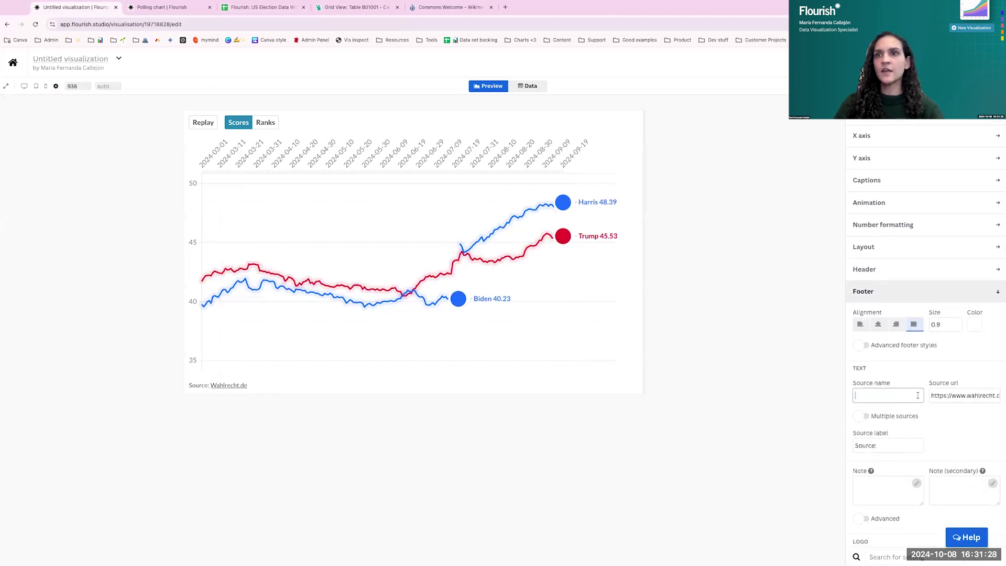
pyautogui.click(949, 397)
pyautogui.hotkey('ctrl', 'a')
pyautogui.press('BackSpace')
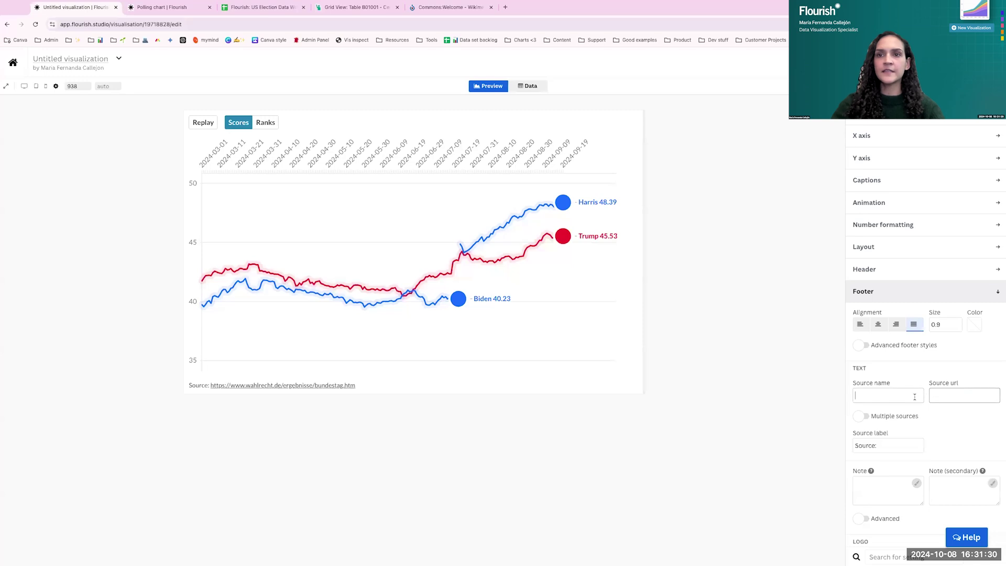
pyautogui.write('FiveThirtyEight')
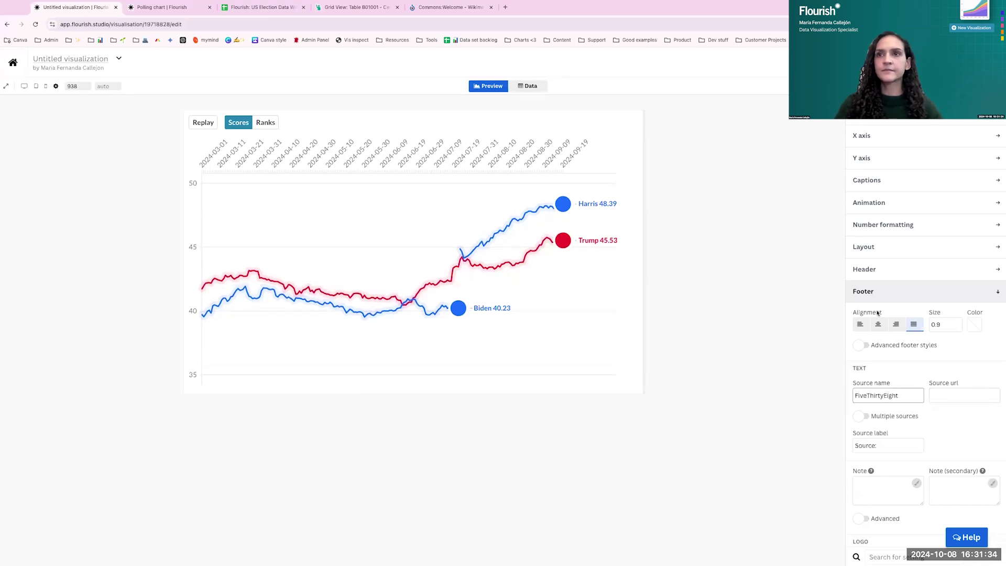
pyautogui.click(878, 292)
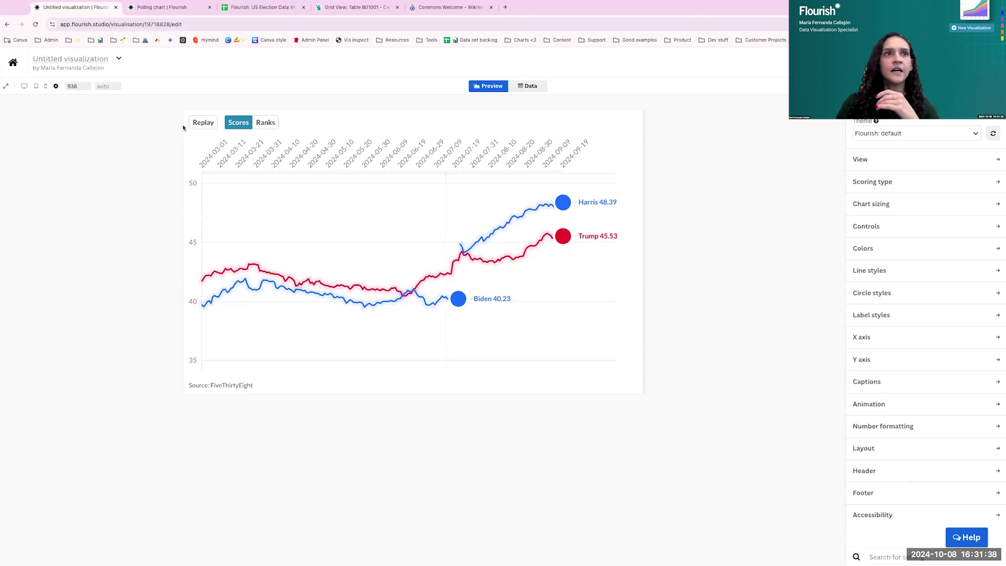
pyautogui.click(203, 124)
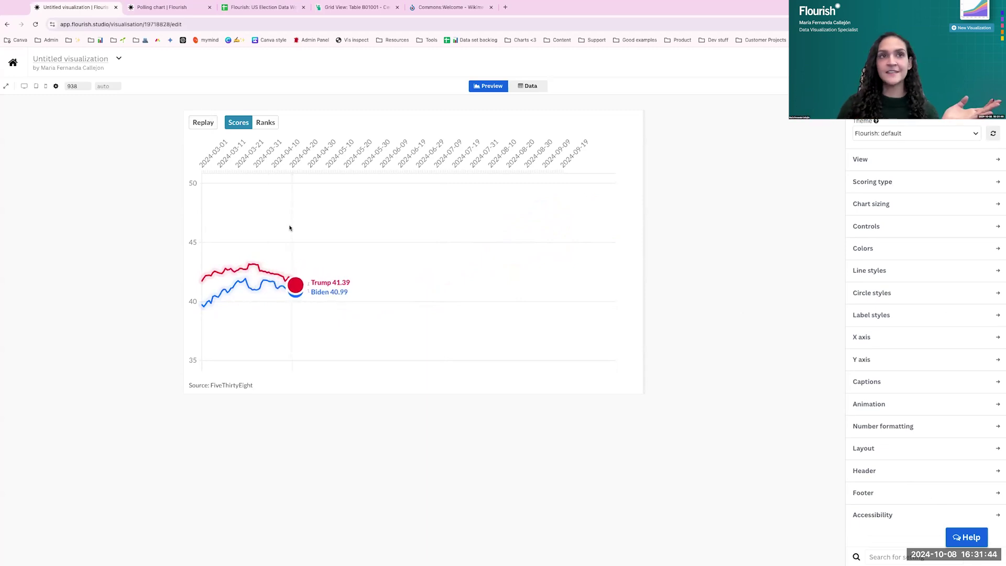
# - Insert an empty column before the 2024-03-01 column in the data sheet and give it the header Image
pyautogui.click(519, 86)
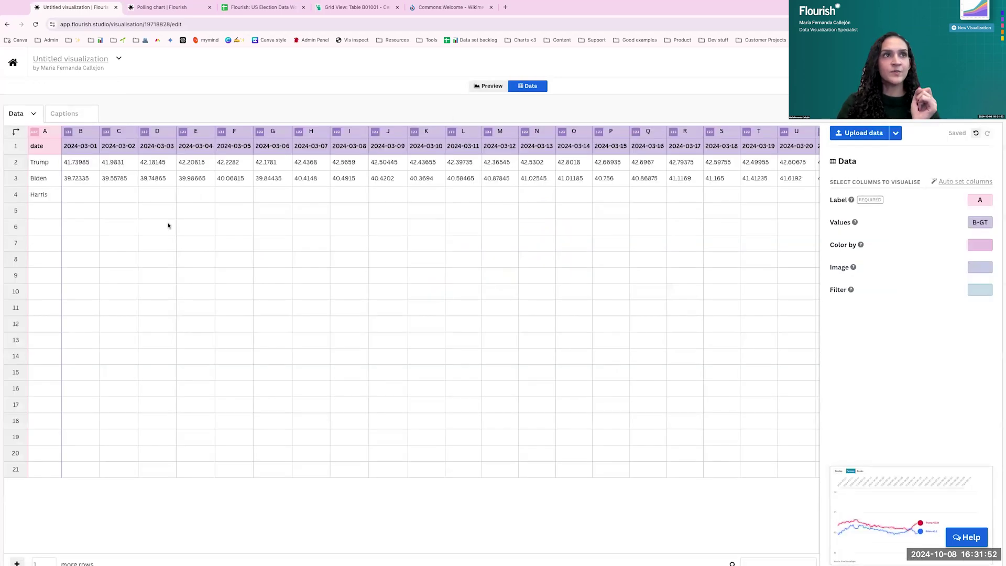
pyautogui.rightClick(74, 134)
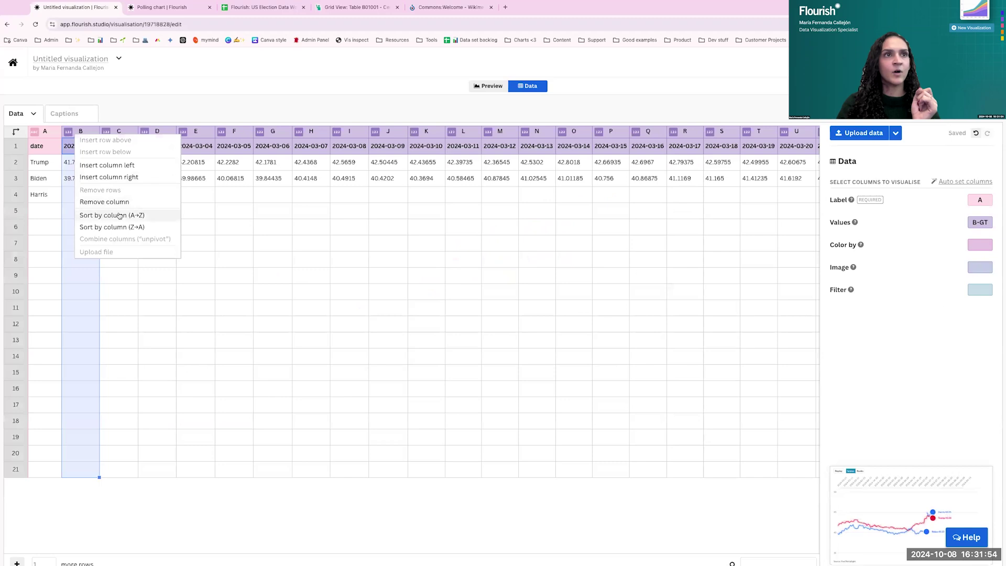
pyautogui.click(109, 165)
pyautogui.click(83, 149)
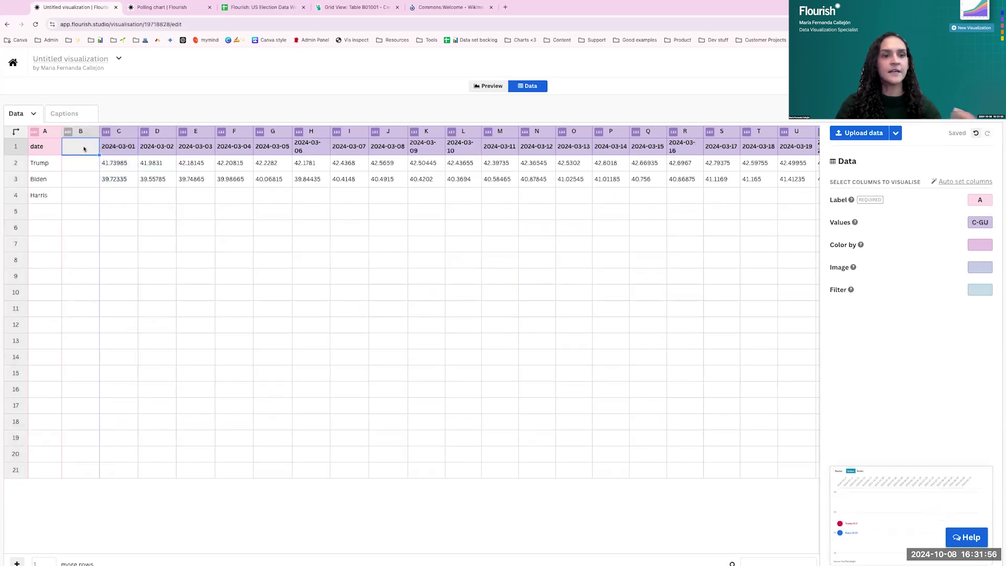
pyautogui.write('Image')
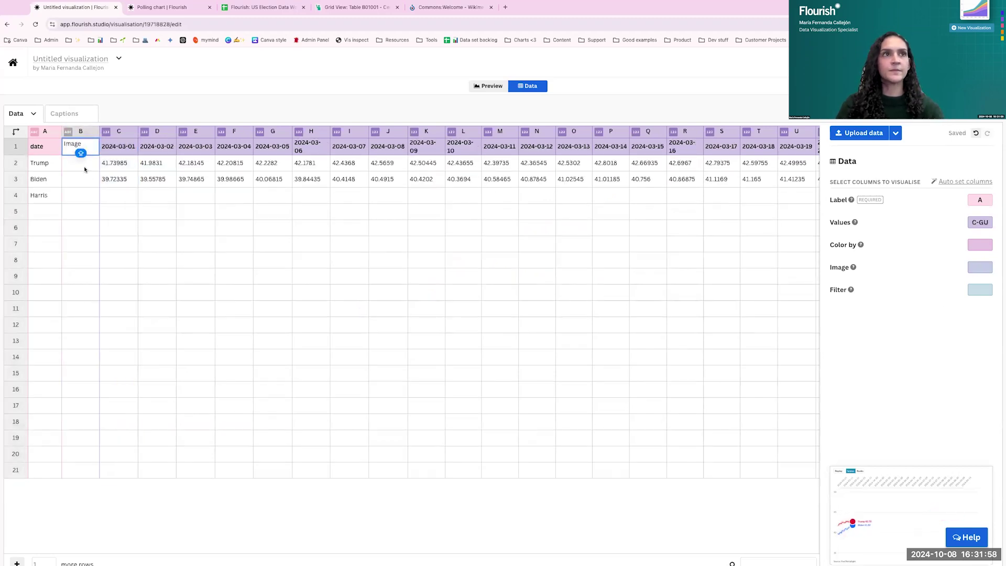
pyautogui.click(85, 169)
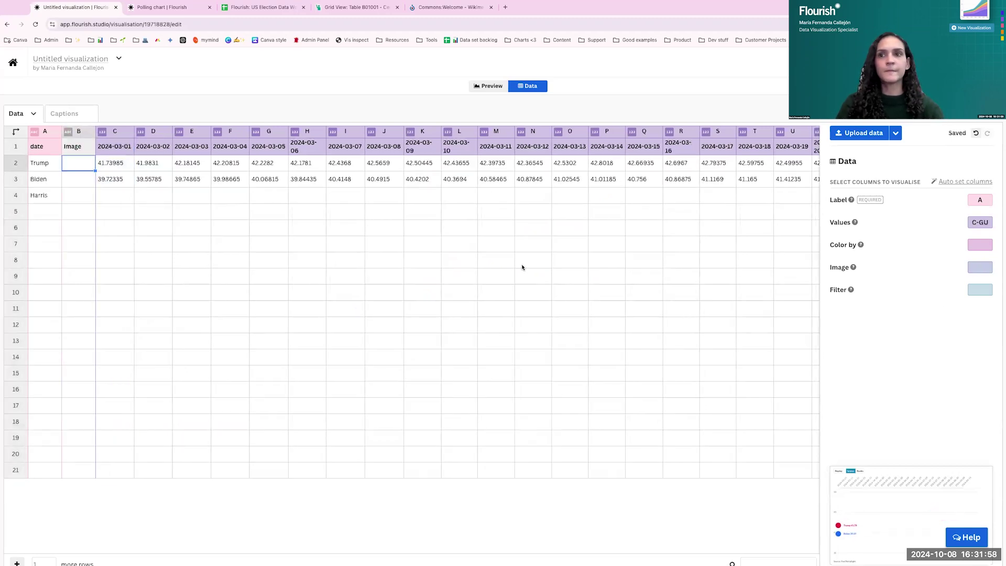
# - Bind the Image setting to column B of the data sheet
pyautogui.click(982, 268)
pyautogui.write('N')
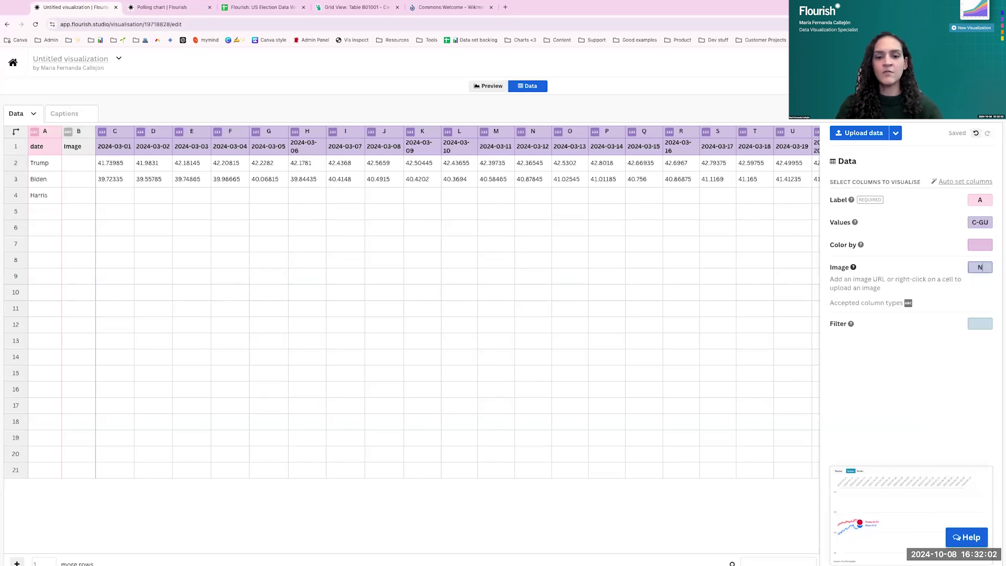
pyautogui.click(980, 245)
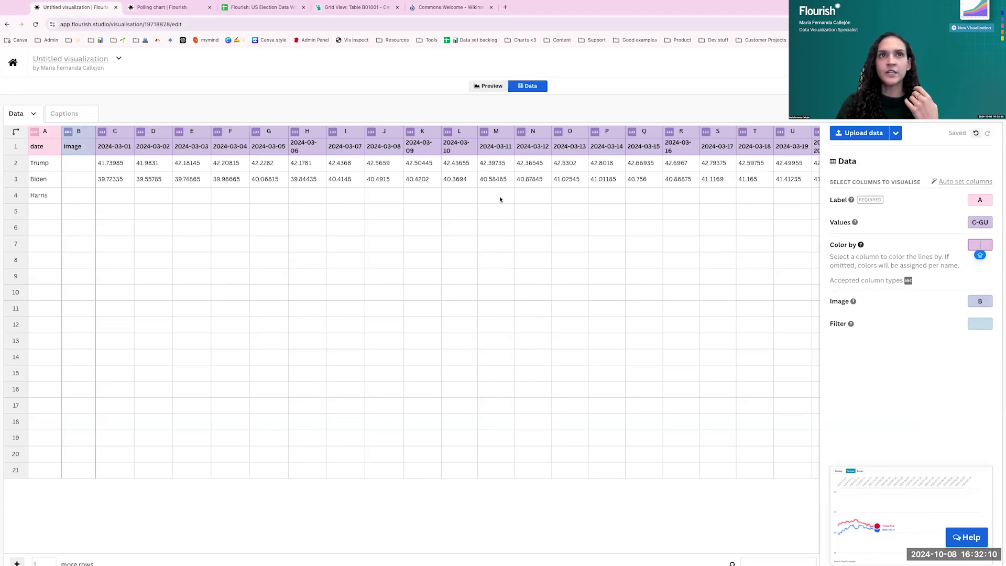
pyautogui.click(80, 165)
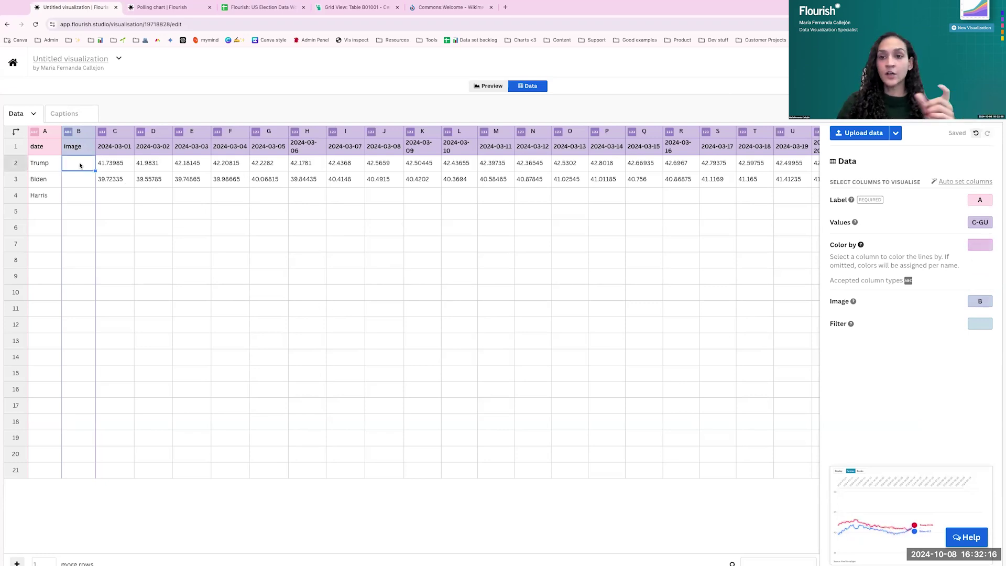
pyautogui.rightClick(80, 166)
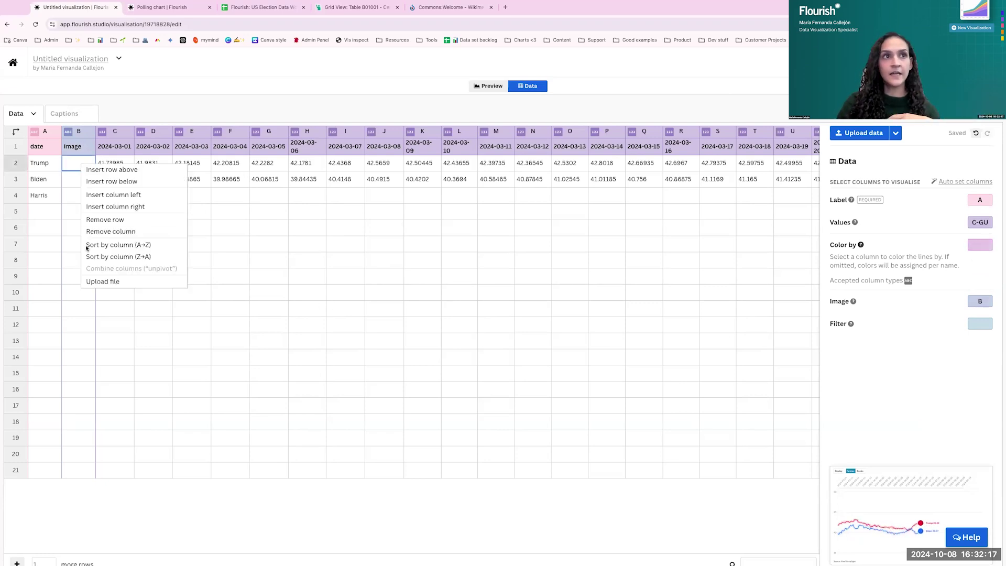
pyautogui.click(92, 300)
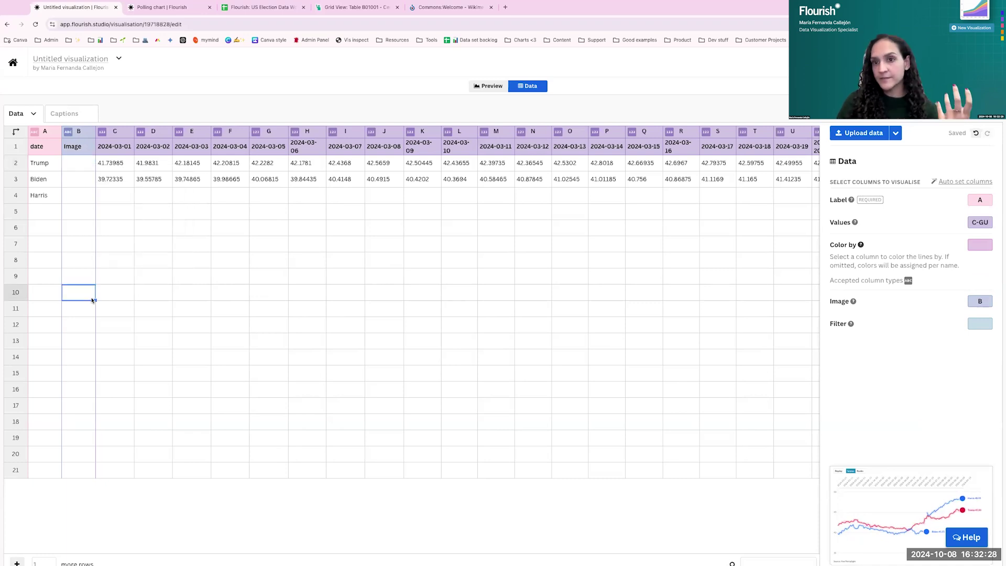
# - Switch to the Wikimedia Commons page and search its media for Biden
pyautogui.click(423, 11)
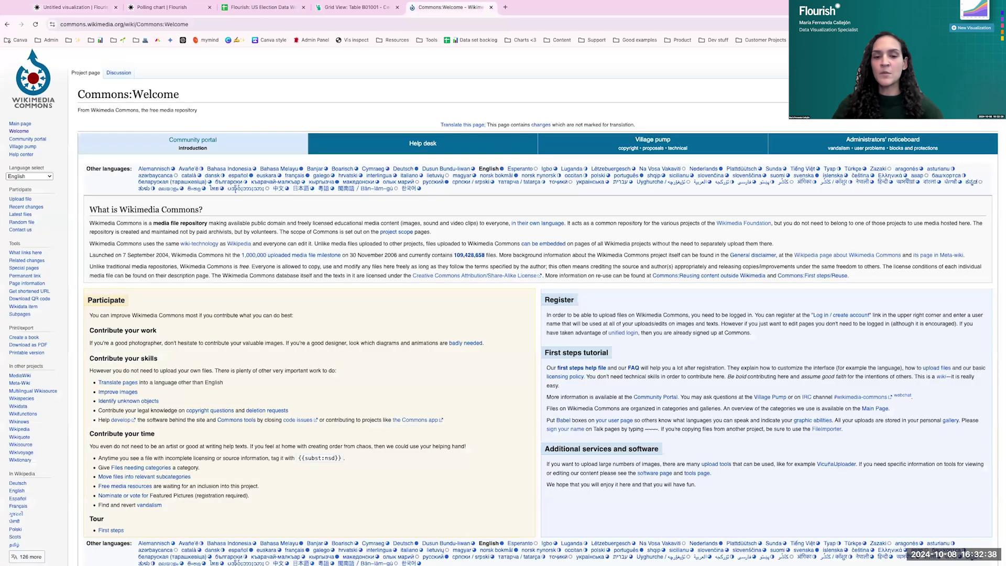
pyautogui.write('b')
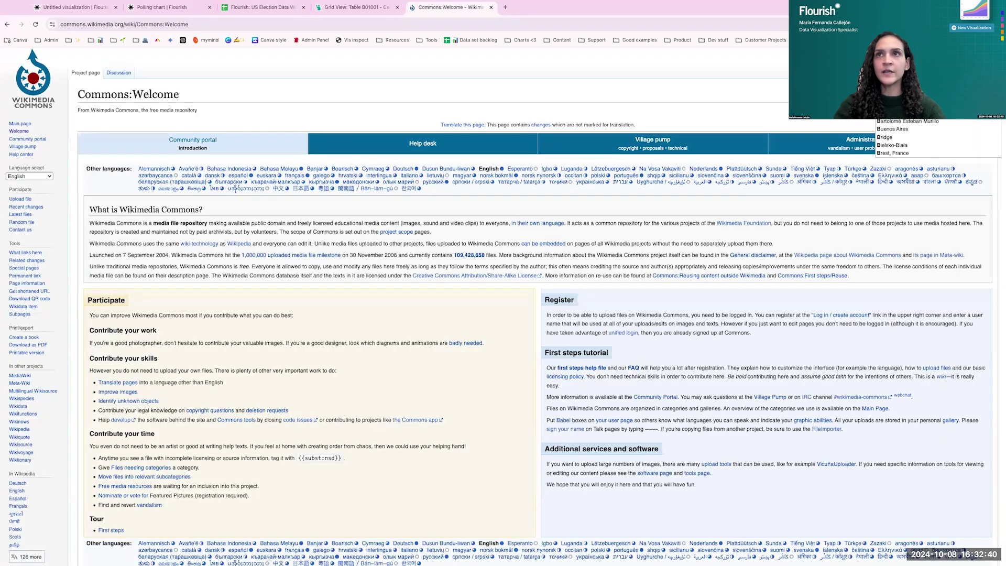
pyautogui.press('BackSpace')
pyautogui.press('BackSpace')
pyautogui.press('BackSpace')
pyautogui.press('BackSpace')
pyautogui.press('BackSpace')
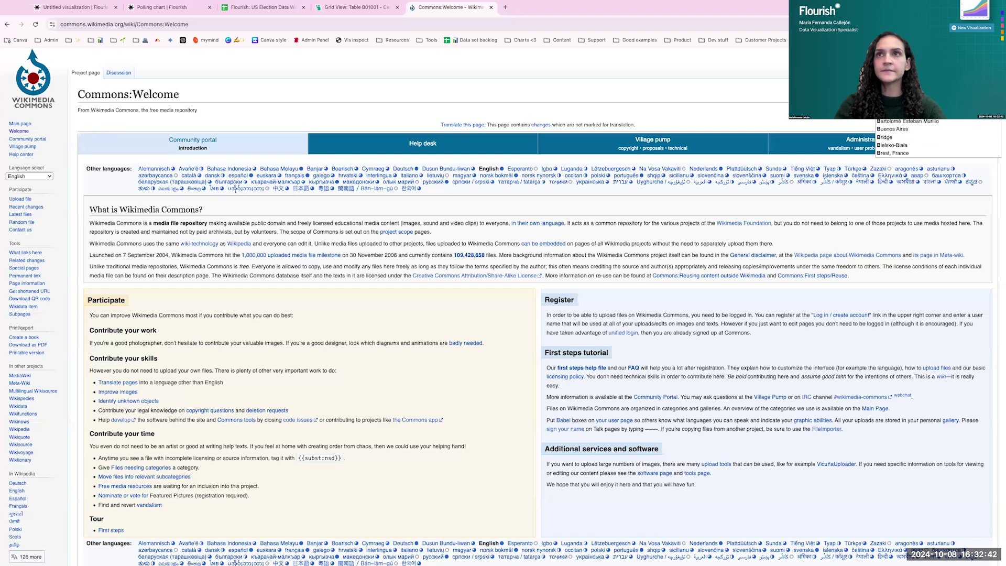
pyautogui.press('Return')
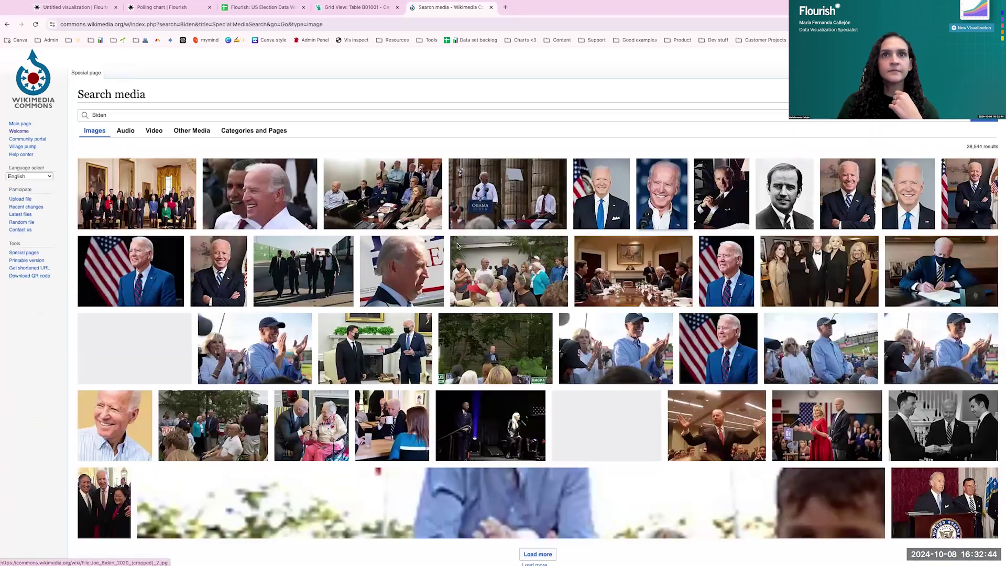
# - Copy the image address of the official photo "Joe Biden presidential portrait.jpg" from the search results
pyautogui.click(601, 201)
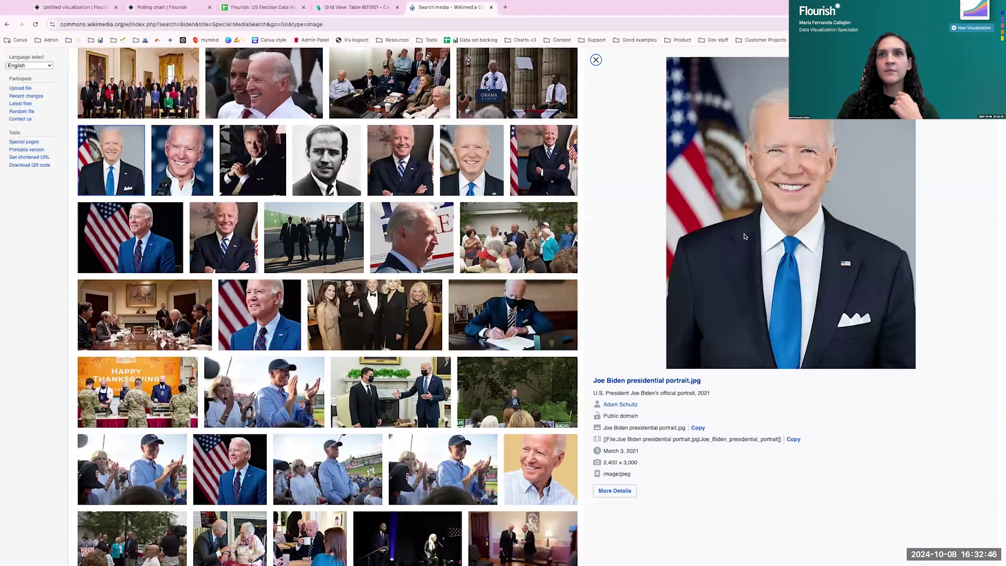
pyautogui.rightClick(746, 236)
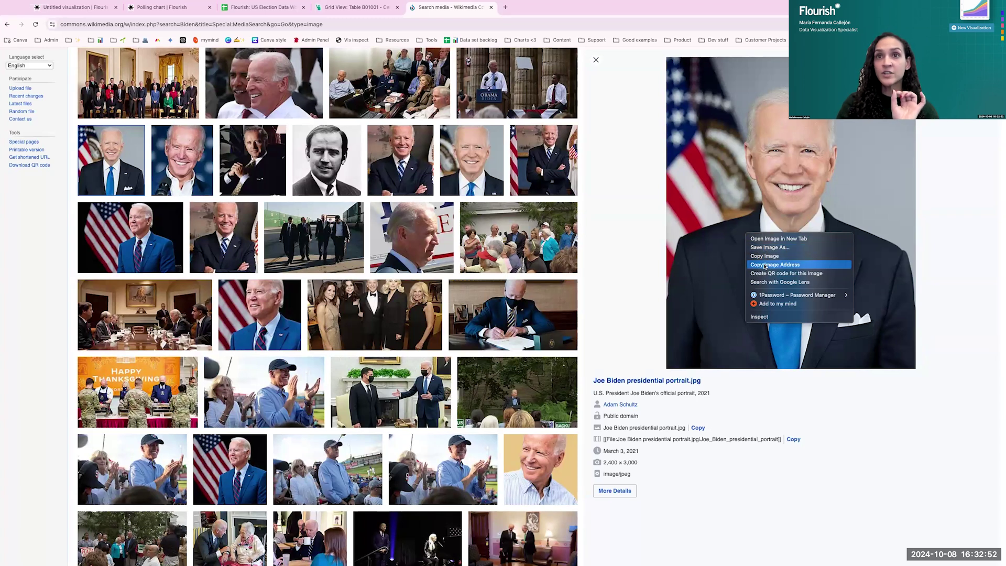
pyautogui.click(759, 264)
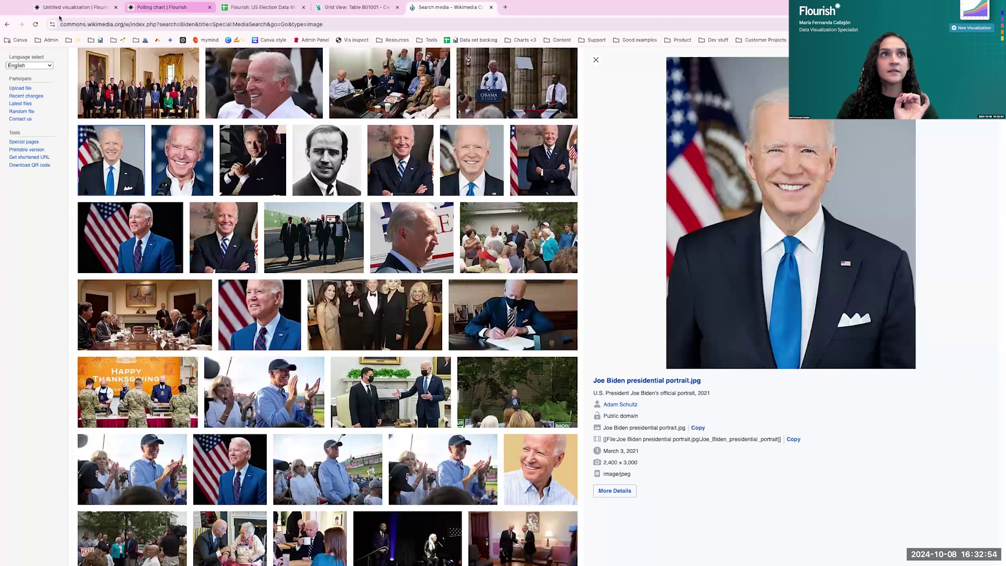
# - Return to the Flourish data sheet, paste the copied address into the Biden row's Image cell, and preview the chart
pyautogui.click(76, 6)
pyautogui.click(76, 179)
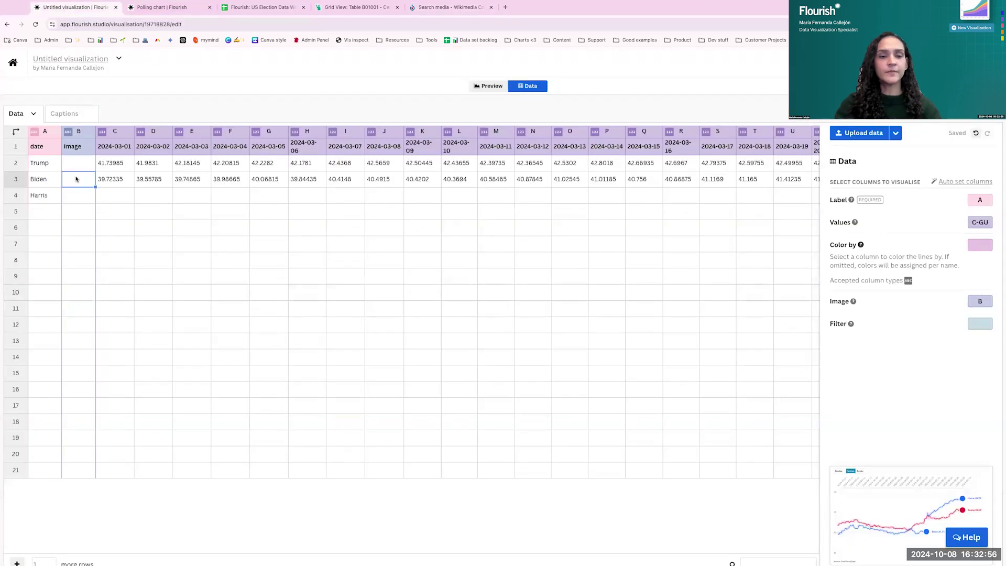
pyautogui.hotkey('ctrl', 'v')
pyautogui.click(108, 198)
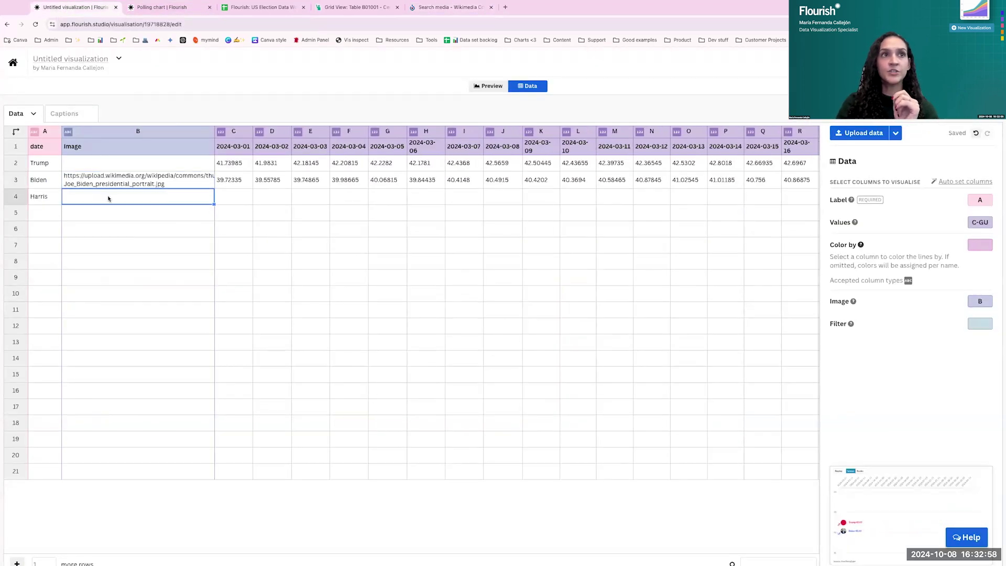
pyautogui.click(477, 88)
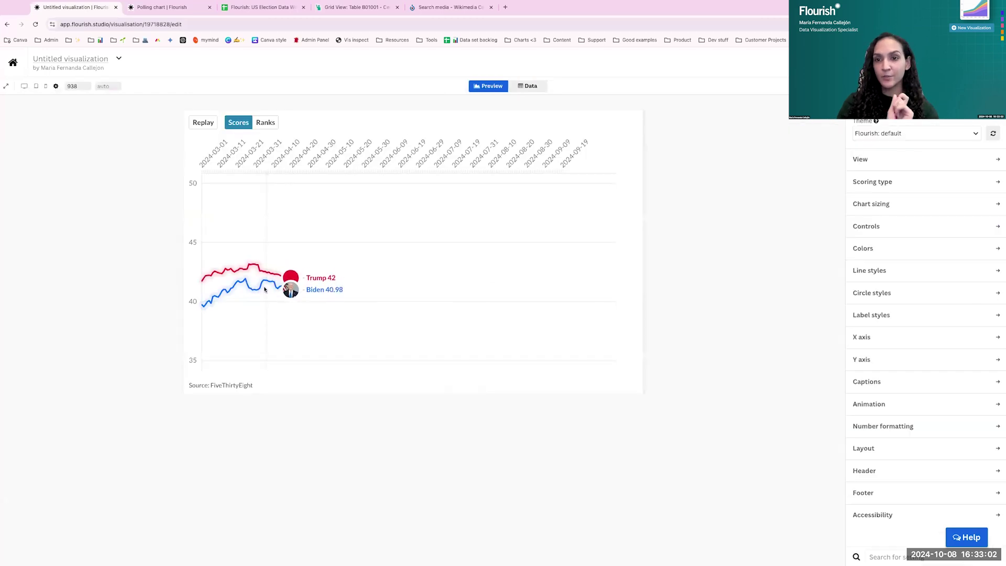
pyautogui.click(538, 89)
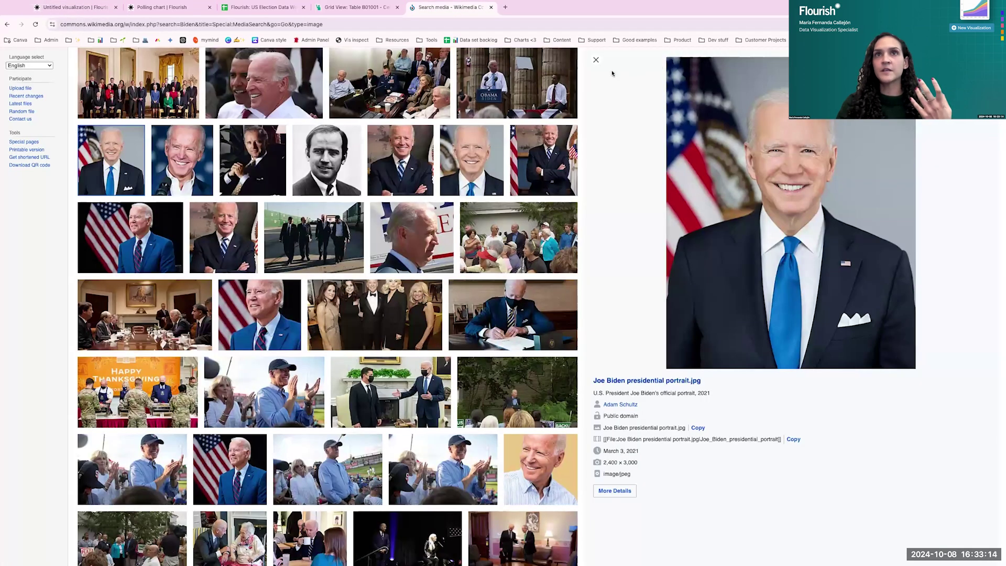
# - Close the Biden portrait preview on Wikimedia Commons and search its media for Trump
pyautogui.press('Escape')
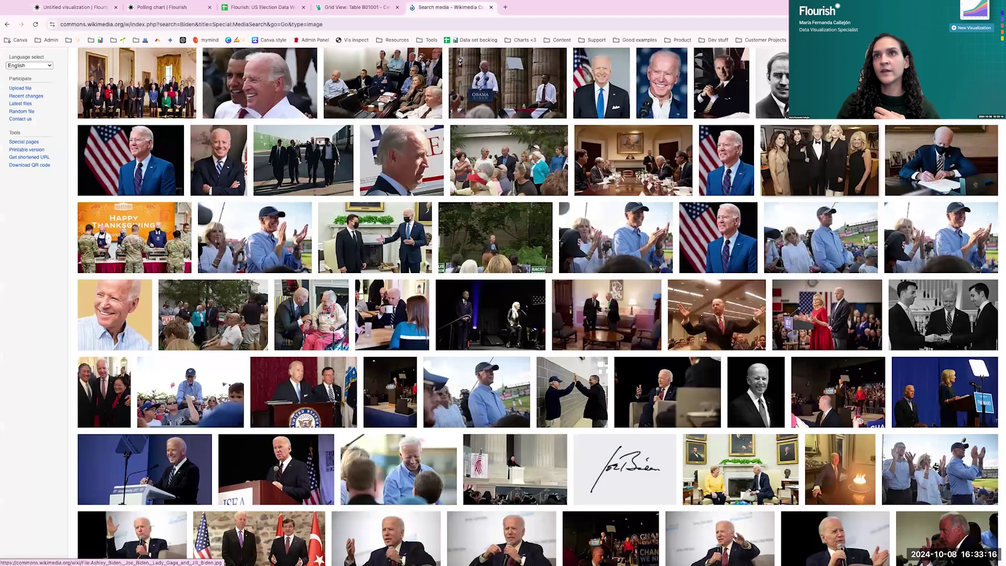
pyautogui.scroll(3, 786, 136)
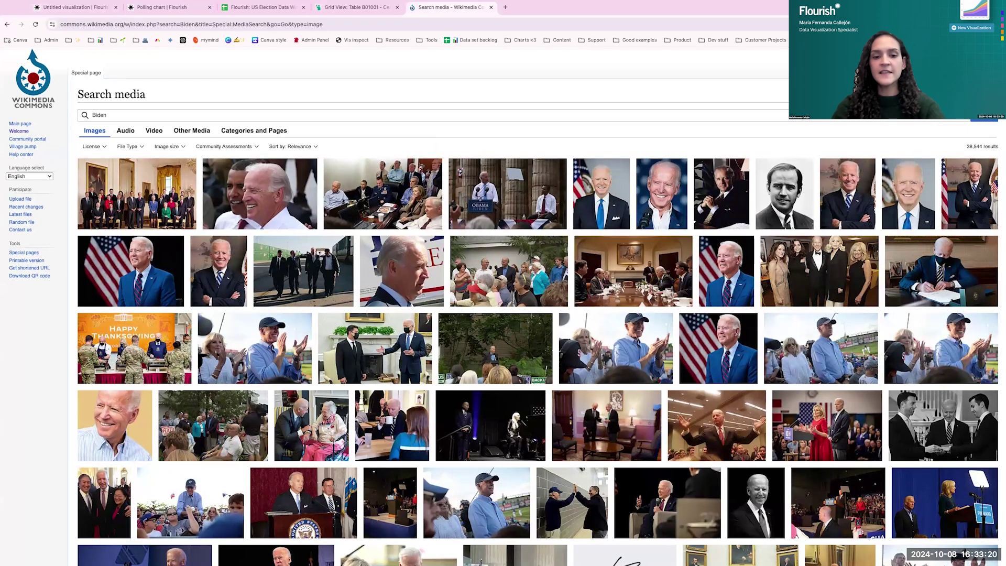
pyautogui.write('rump')
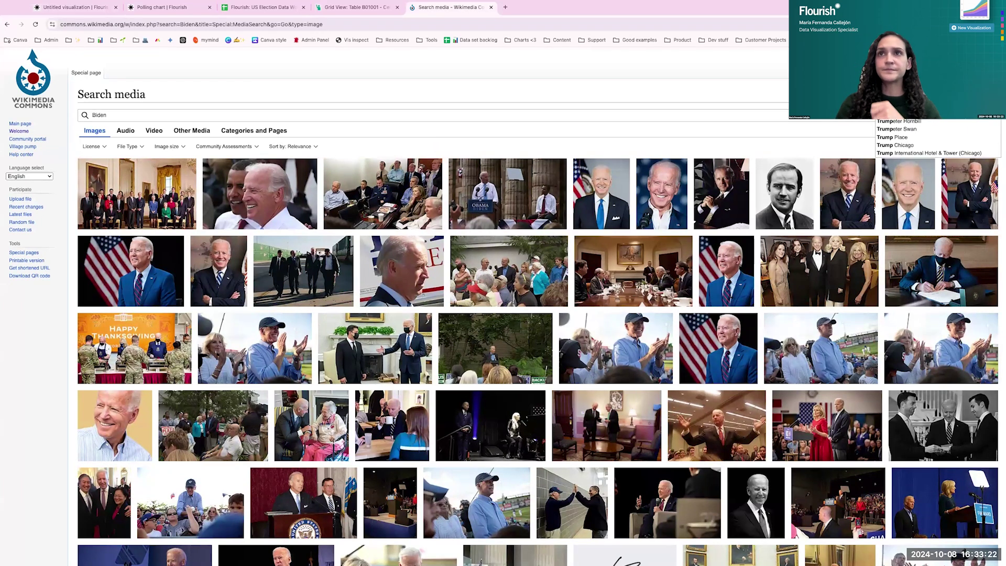
pyautogui.press('Return')
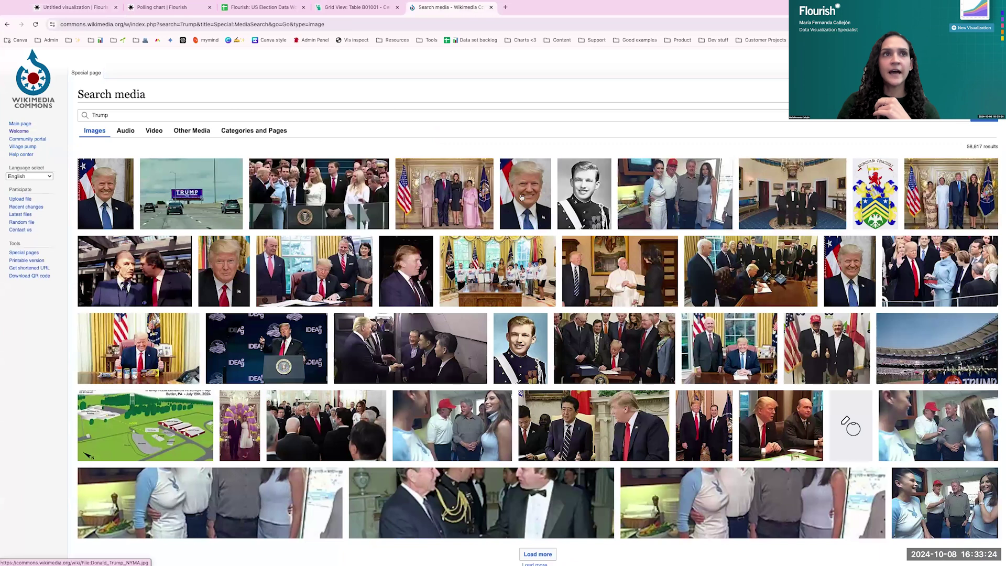
# - Copy the image address of "Donald Trump official portrait (cropped).jpg" from the search results
pyautogui.click(521, 197)
pyautogui.rightClick(770, 245)
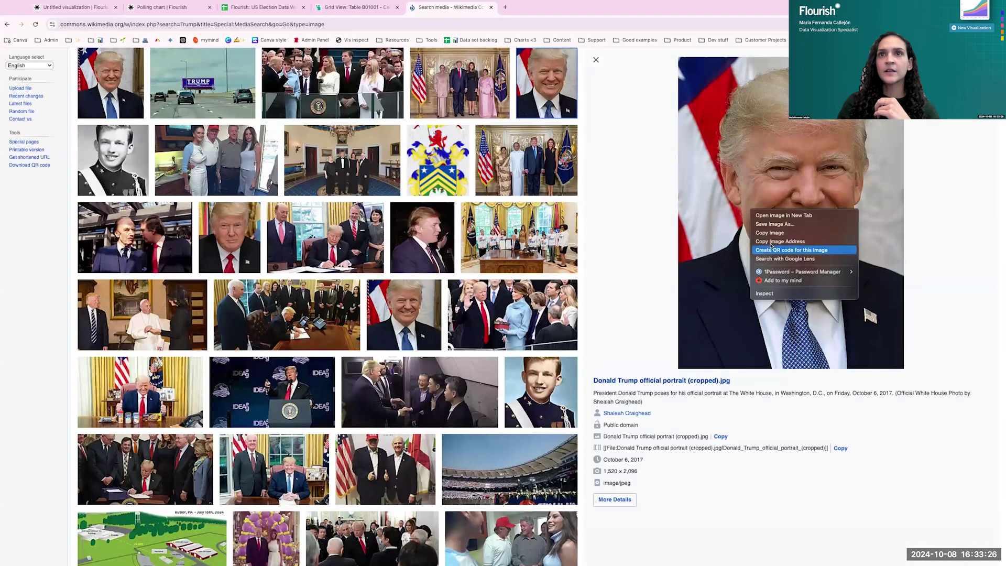
pyautogui.click(776, 241)
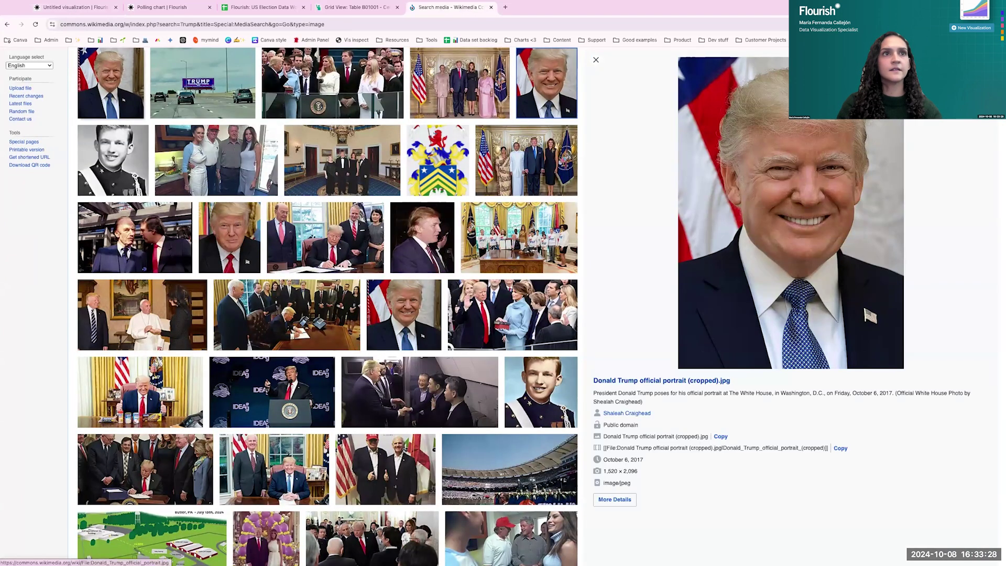
# - Switch to the Flourish data sheet and paste the copied address into the Trump row's Image cell
pyautogui.press('super+1')
pyautogui.click(134, 167)
pyautogui.press('super+v')
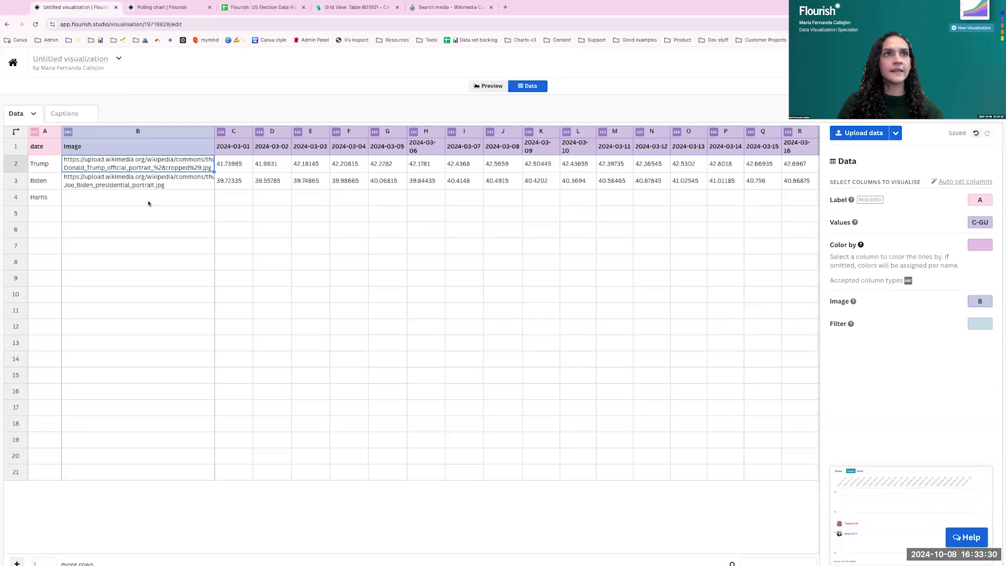
pyautogui.click(148, 203)
# - Go back to Wikimedia Commons, close the Trump portrait preview, and search the media for Kamala Harris
pyautogui.click(449, 8)
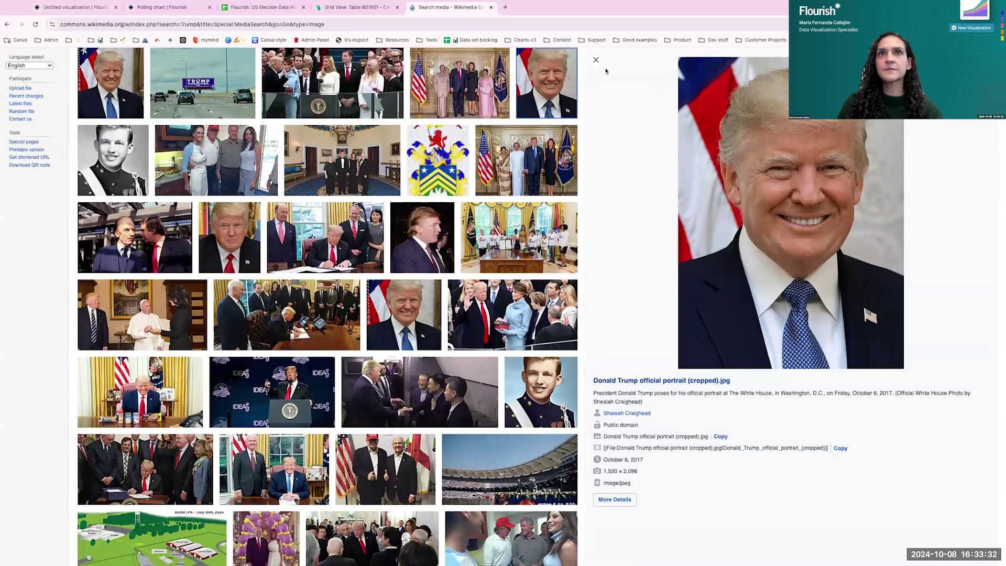
pyautogui.press('Escape')
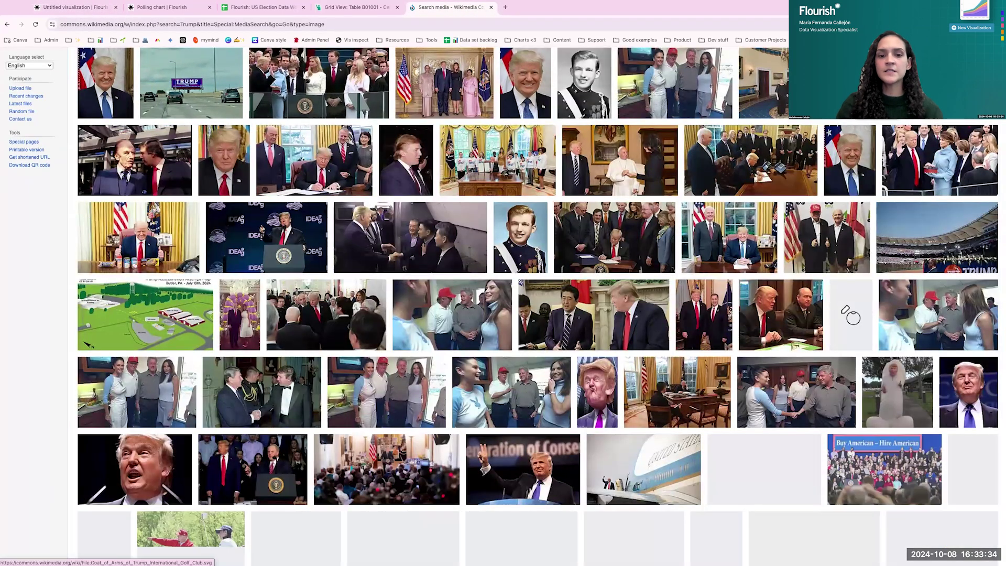
pyautogui.scroll(2, 503, 315)
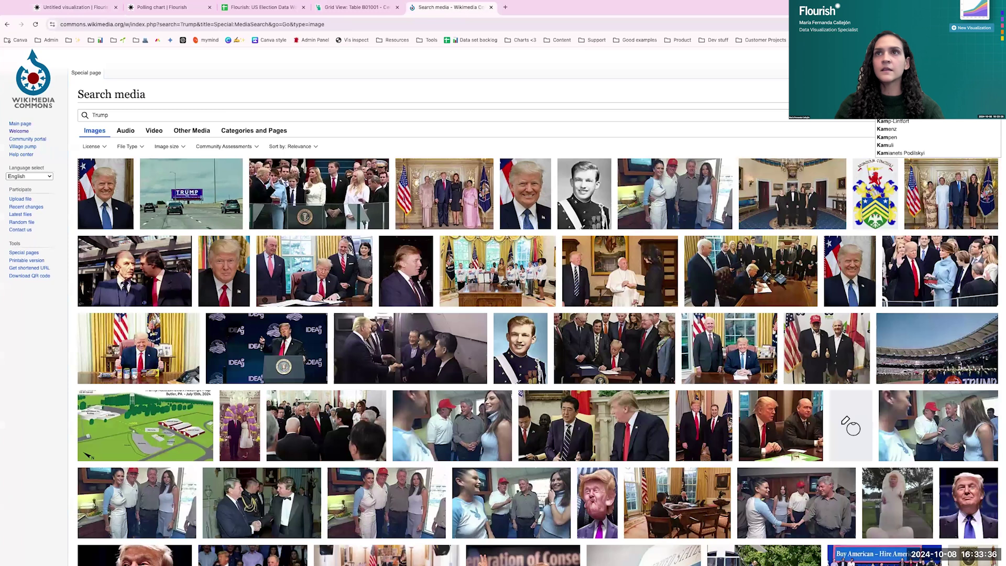
pyautogui.write('ala Harris')
pyautogui.press('Return')
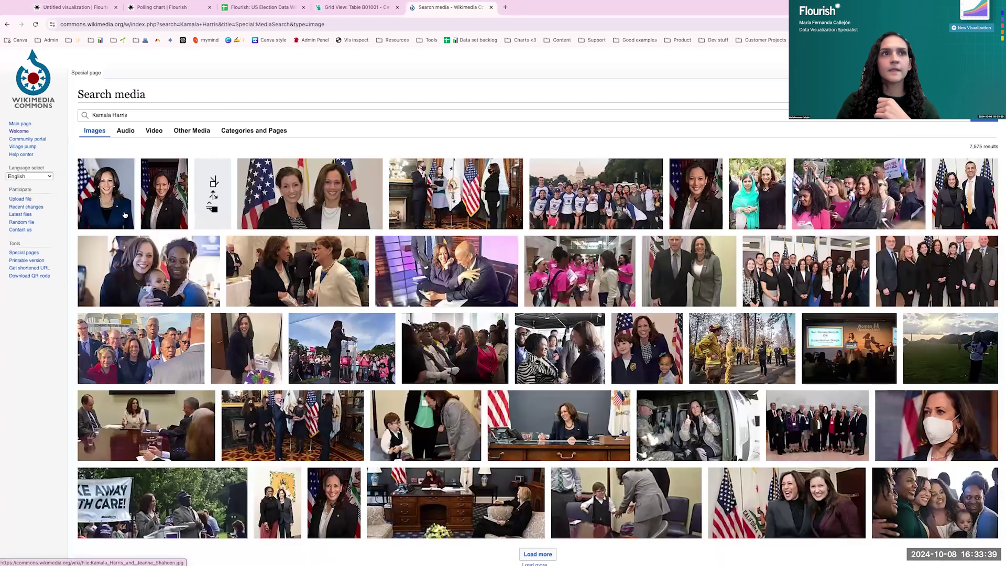
# - Copy the image address of "Kamala Harris Vice Presidential Portrait.jpg" from the search results
pyautogui.click(125, 215)
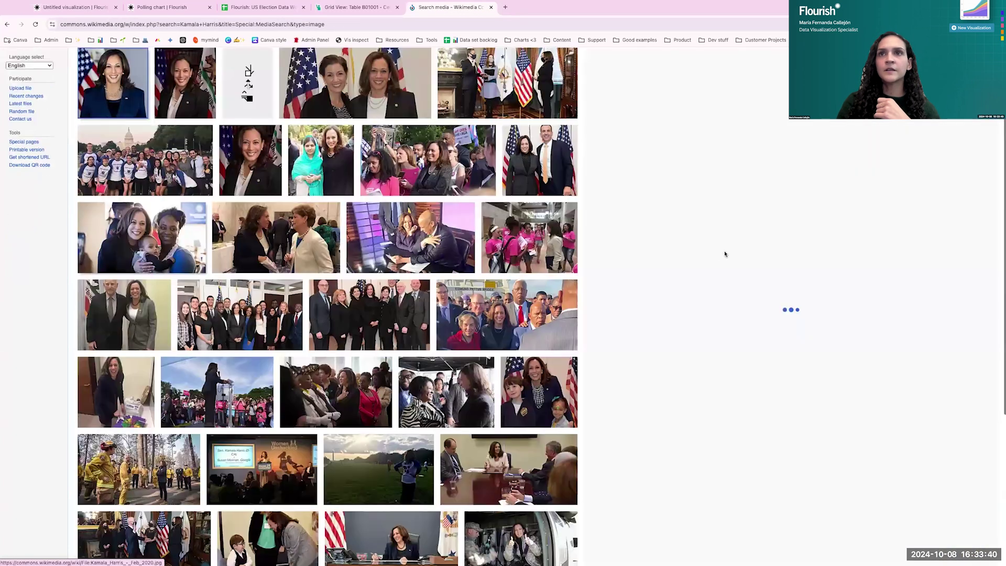
pyautogui.rightClick(727, 253)
pyautogui.click(738, 282)
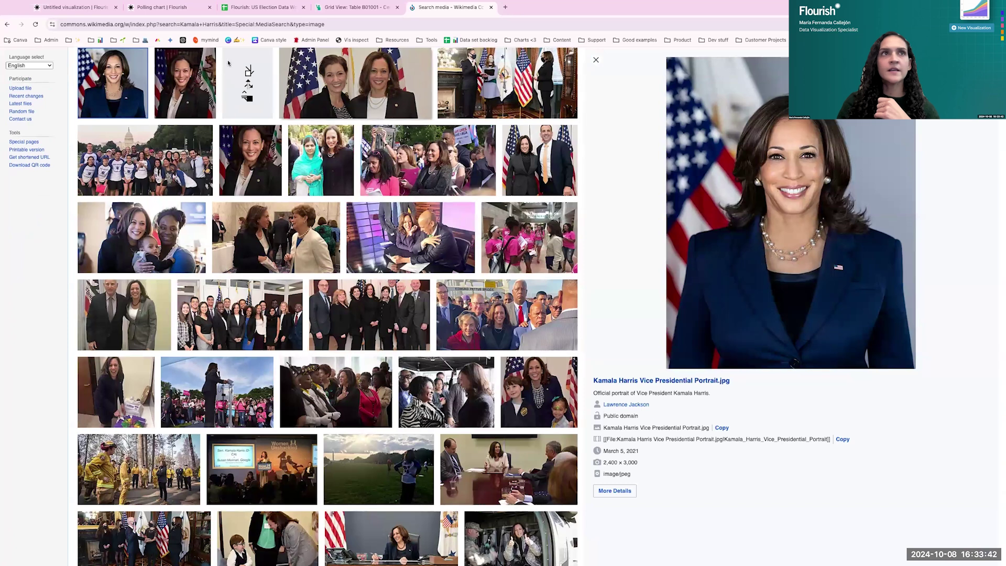
# - Switch to the Flourish data sheet and paste the copied address into the Harris row's Image cell
pyautogui.press('super+1')
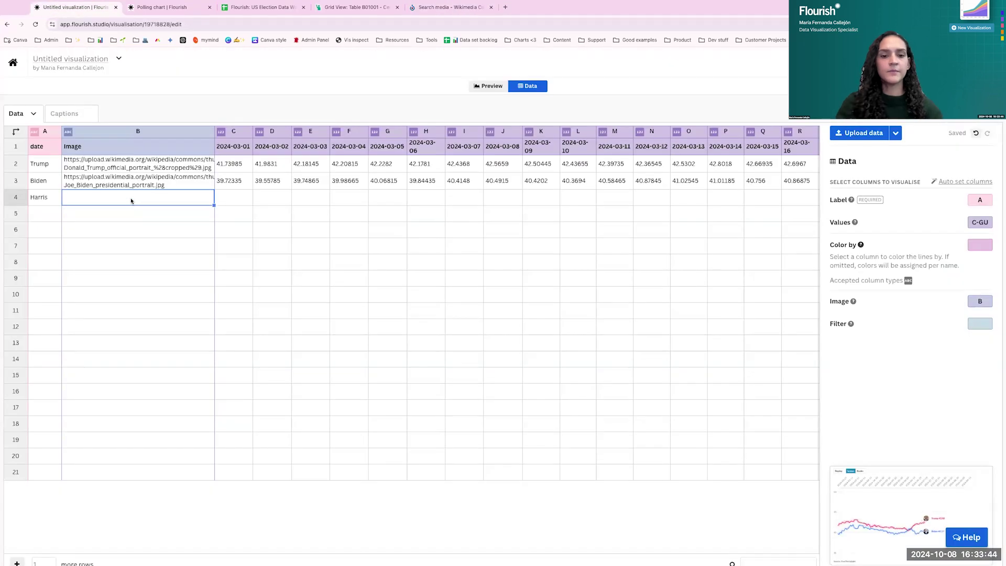
pyautogui.press('super+v')
pyautogui.click(150, 230)
# - Preview the chart with the candidate portraits in its Ranks view and in its Scores view
pyautogui.click(485, 91)
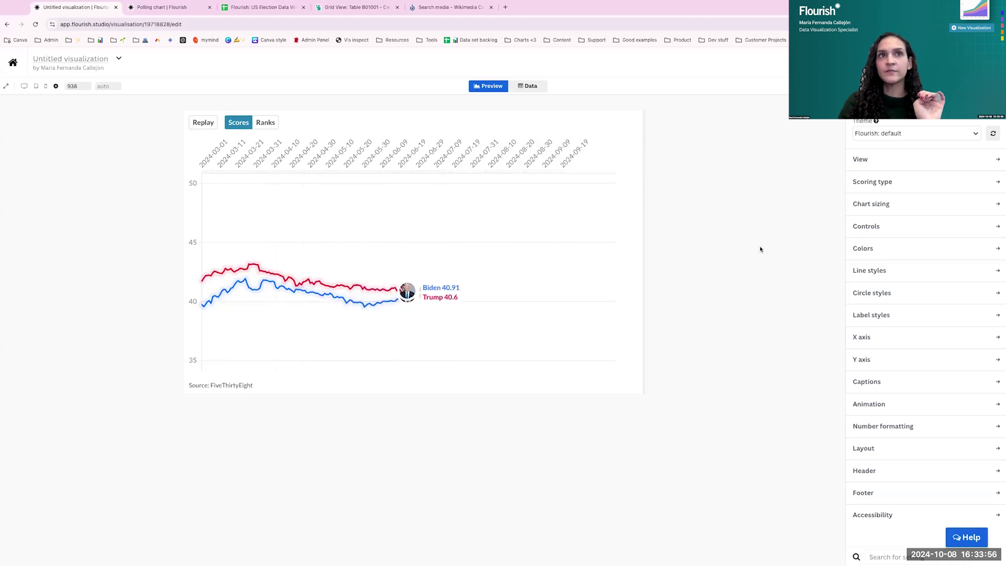
pyautogui.click(267, 125)
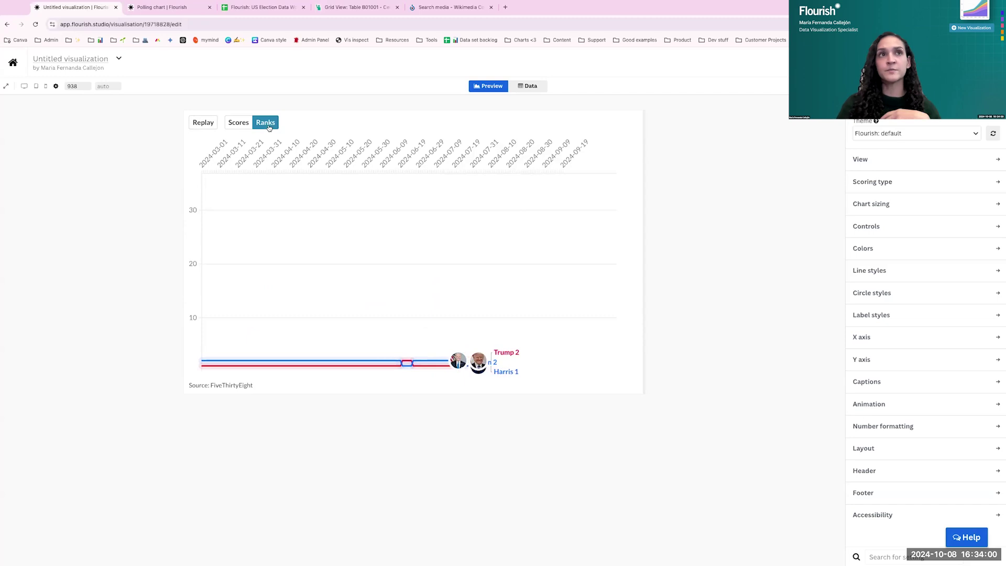
pyautogui.click(231, 124)
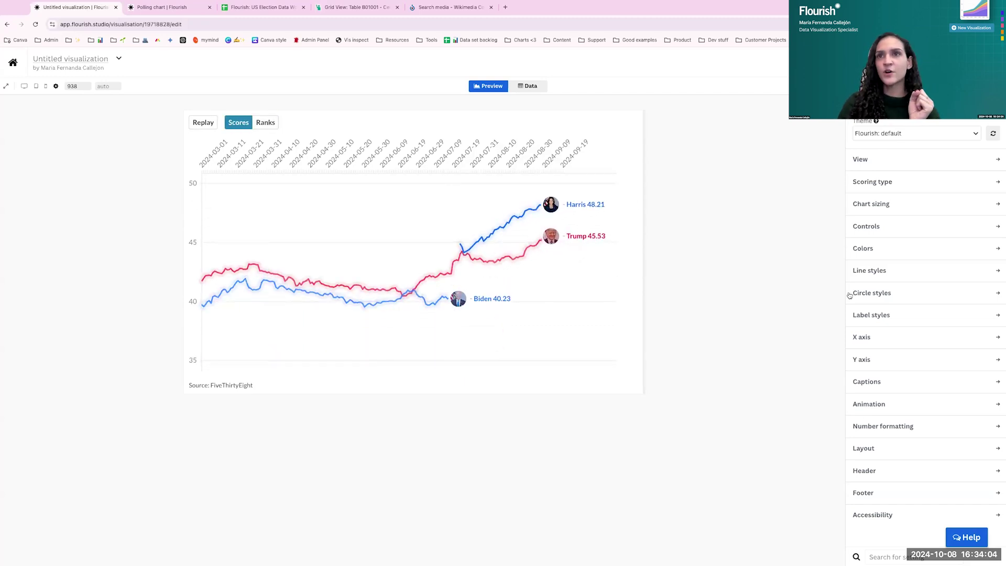
# - Set the chart's ranks/scores toggle to Hidden
pyautogui.click(893, 230)
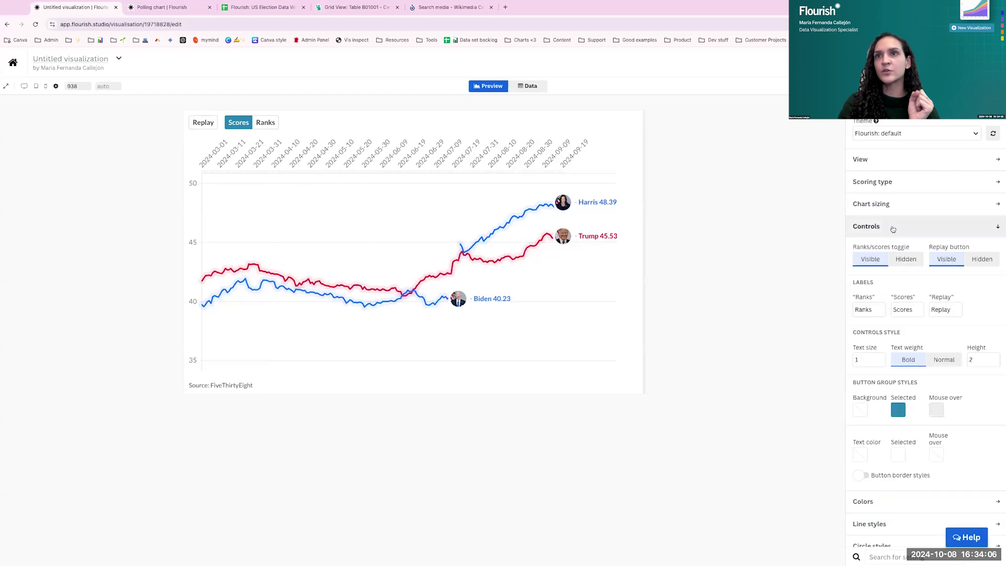
pyautogui.click(906, 260)
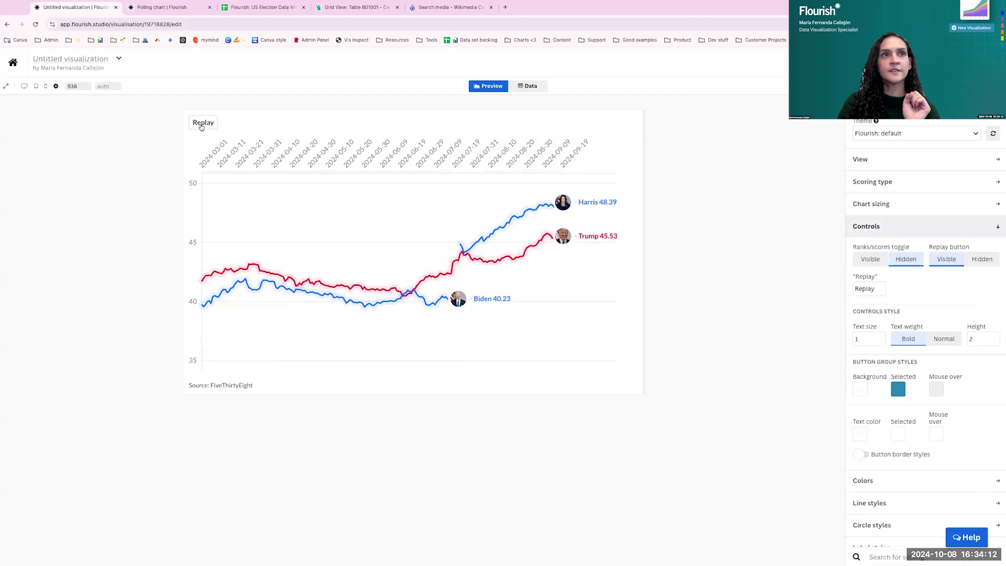
# - Set the button group's selected background colour to black and replay the chart animation
pyautogui.click(896, 393)
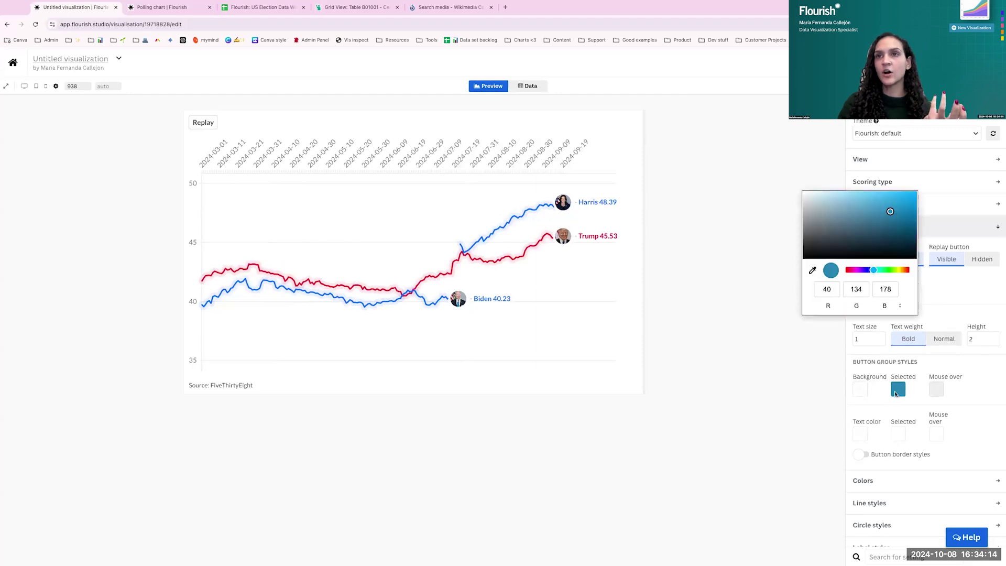
pyautogui.moveTo(834, 245); pyautogui.dragTo(768, 366)
pyautogui.click(767, 365)
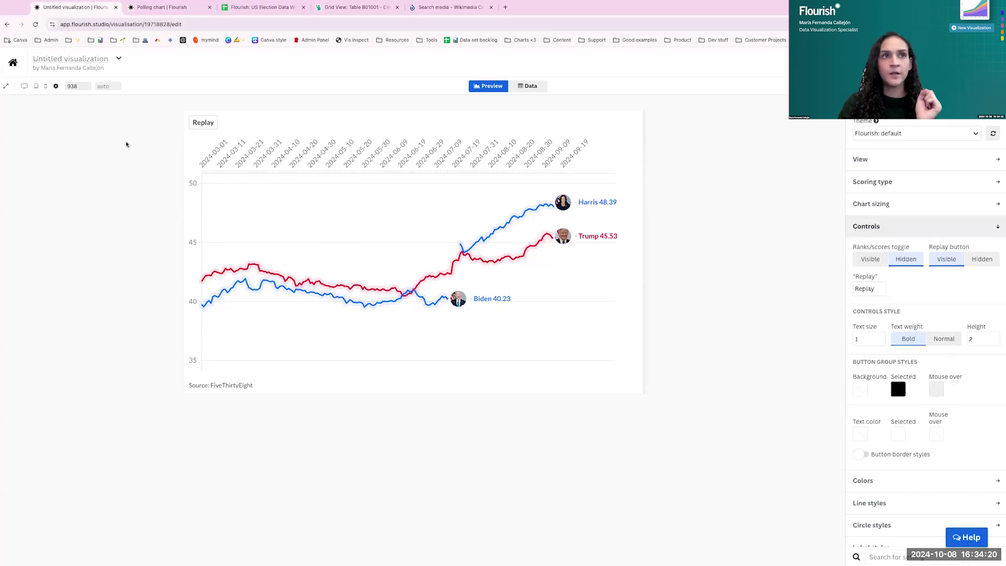
pyautogui.click(202, 122)
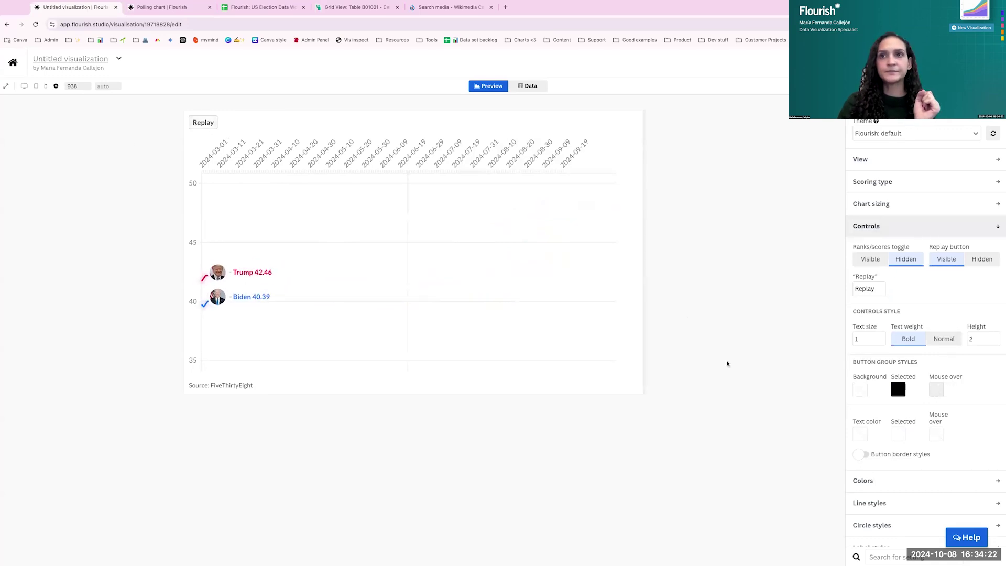
# - Set the button group's selected text colour to black and replay the chart animation
pyautogui.click(898, 434)
pyautogui.moveTo(810, 296); pyautogui.dragTo(803, 303)
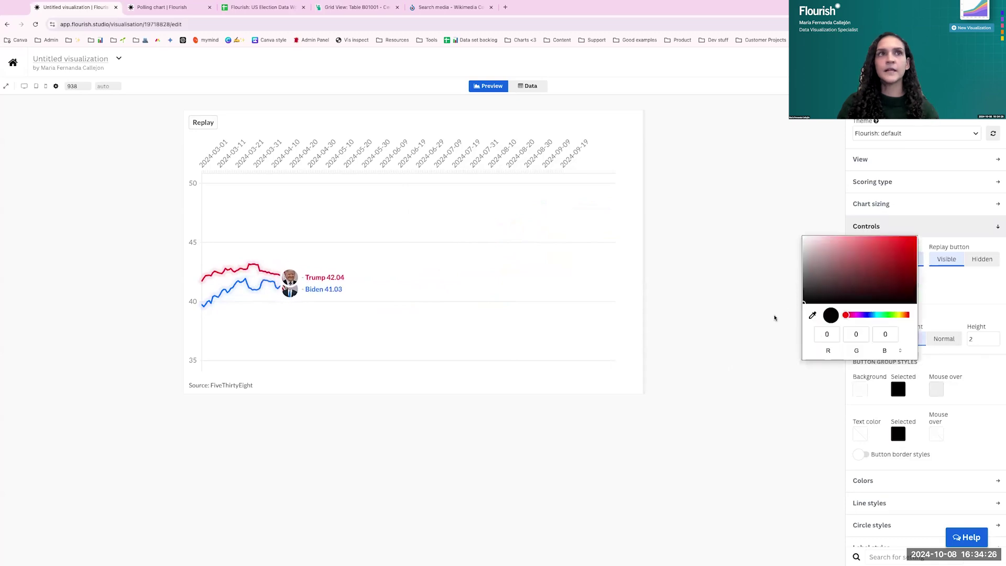
pyautogui.click(775, 316)
pyautogui.click(203, 123)
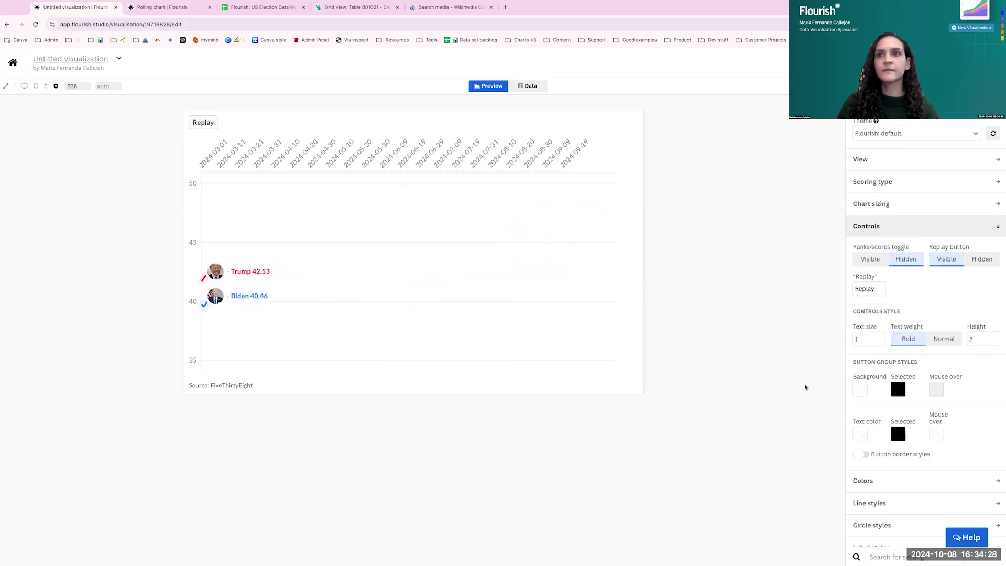
# - Set the button group's default background colour to black
pyautogui.click(859, 391)
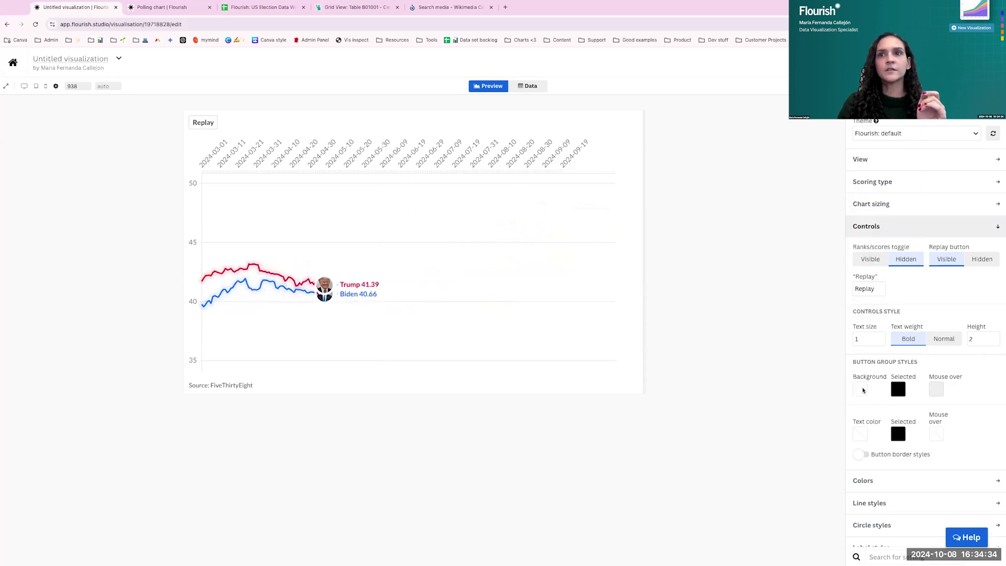
pyautogui.click(823, 240)
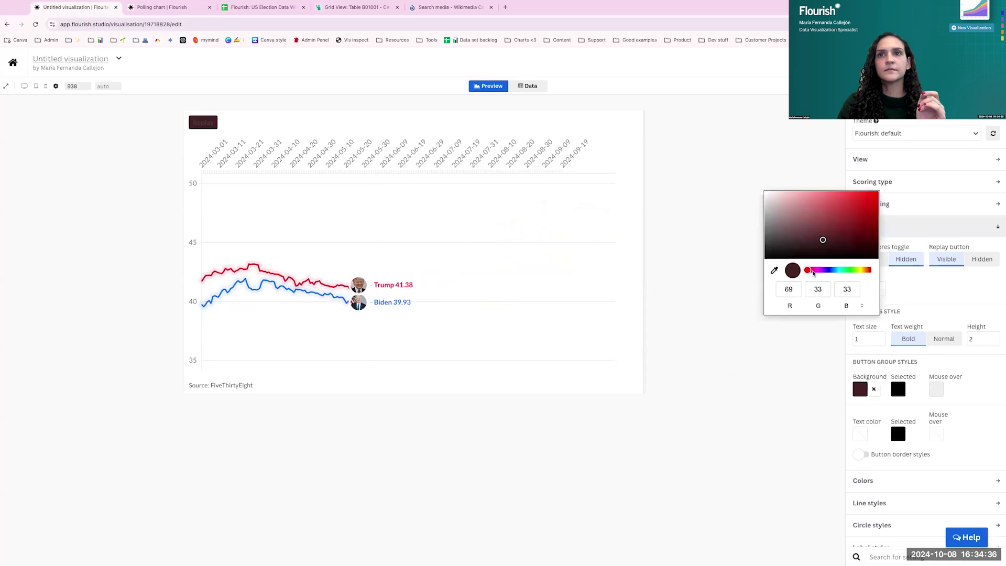
pyautogui.moveTo(795, 252); pyautogui.dragTo(741, 287)
pyautogui.click(739, 309)
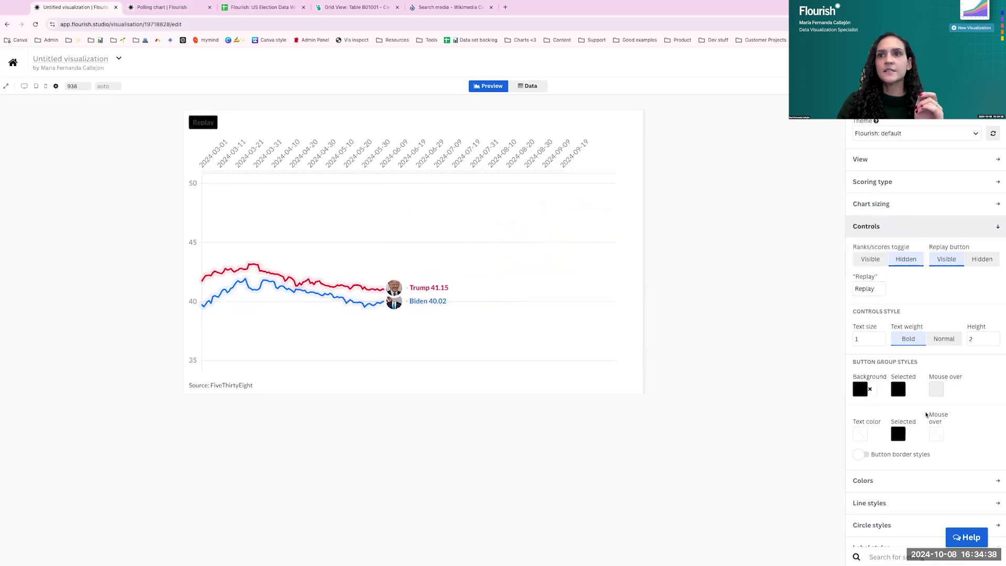
# - Set the button group's default text colour to white and narrow the chart preview to a width of 912
pyautogui.click(860, 434)
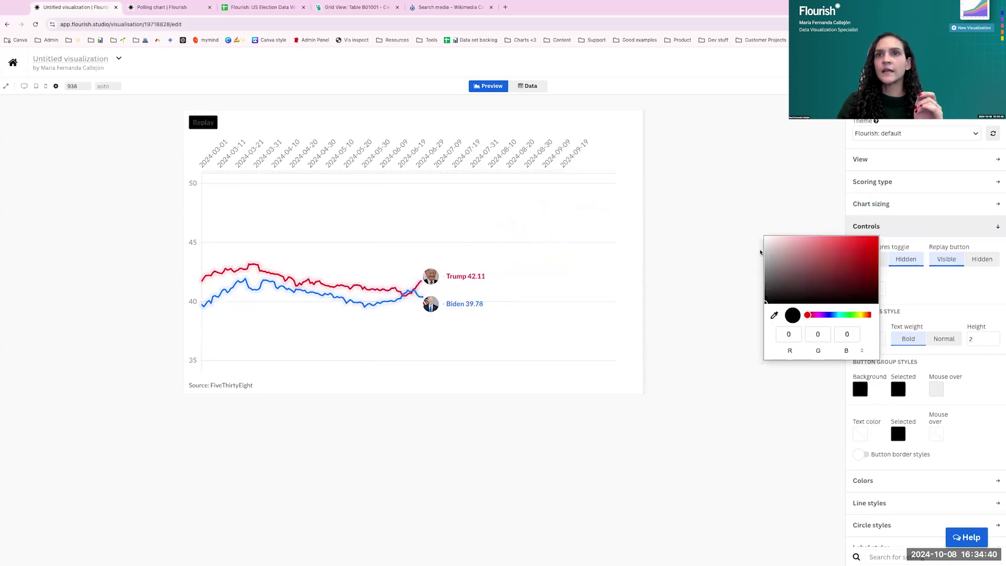
pyautogui.click(746, 221)
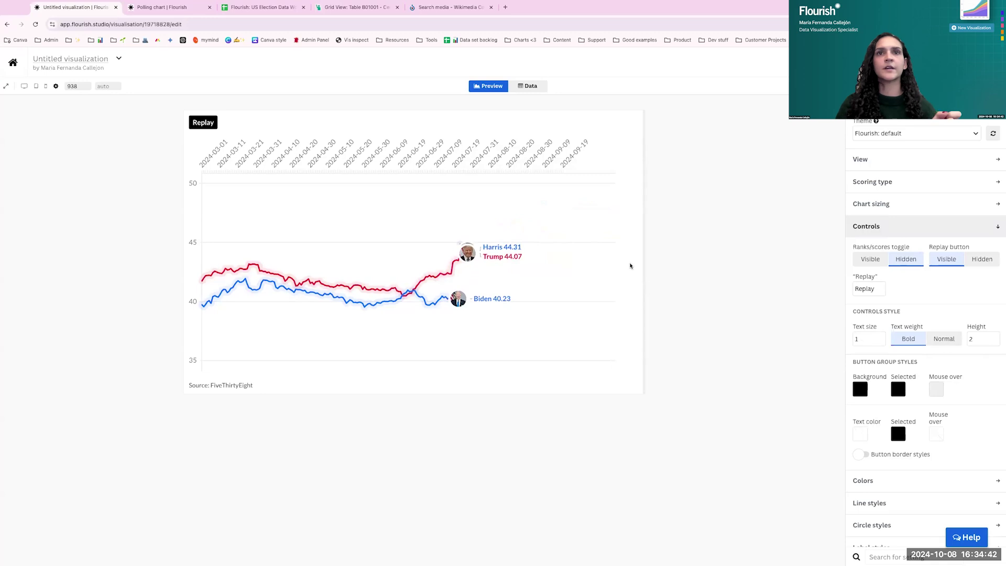
pyautogui.moveTo(639, 267); pyautogui.dragTo(636, 265)
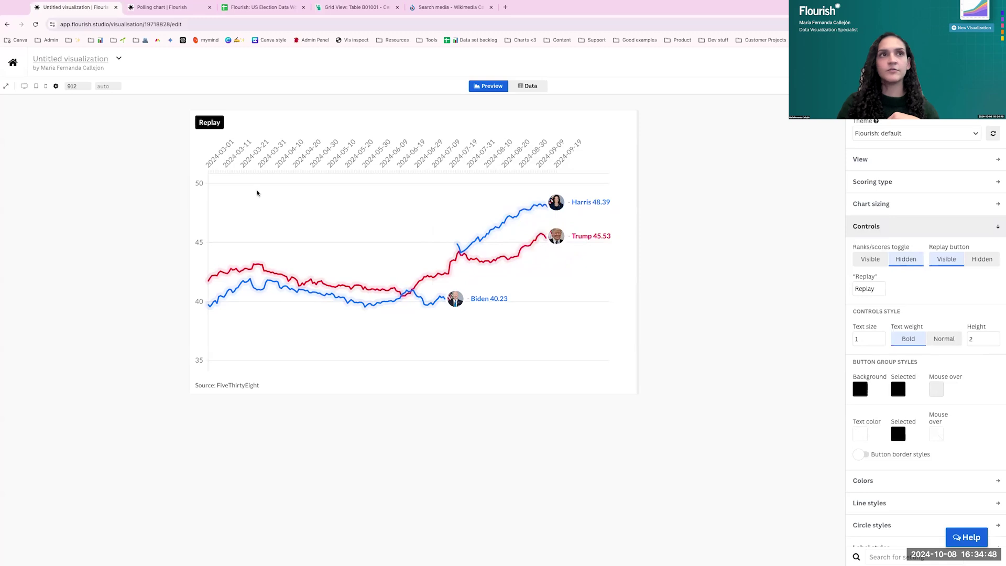
# - Rename the untitled visualisation as "Racing poll"
pyautogui.click(68, 59)
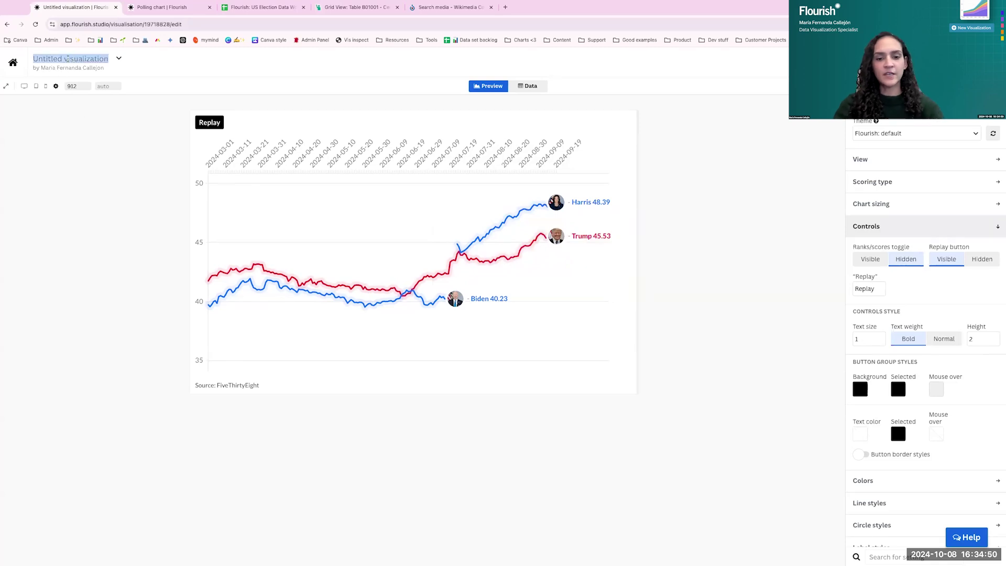
pyautogui.write('Racing')
pyautogui.moveTo(67, 62)
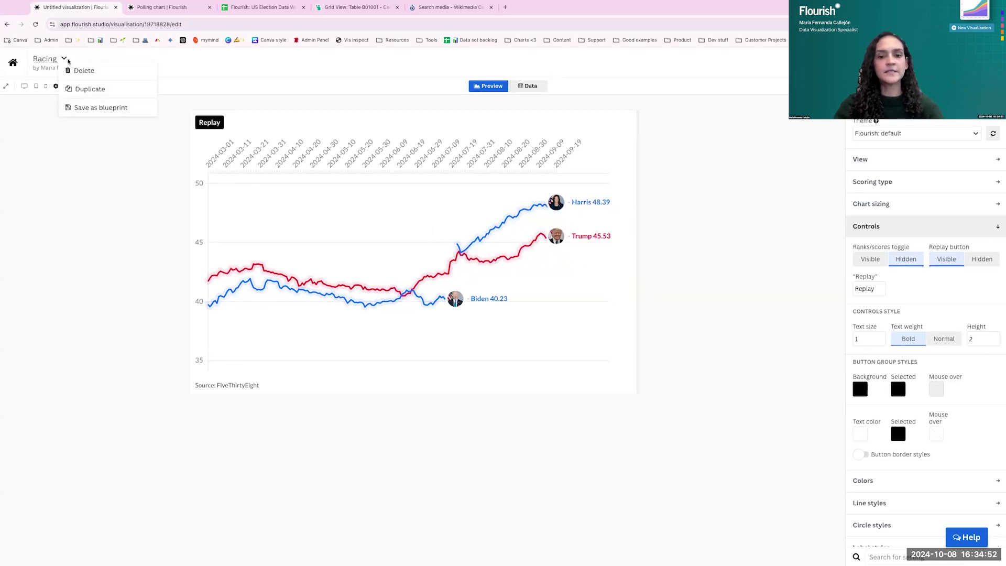
pyautogui.write('poll')
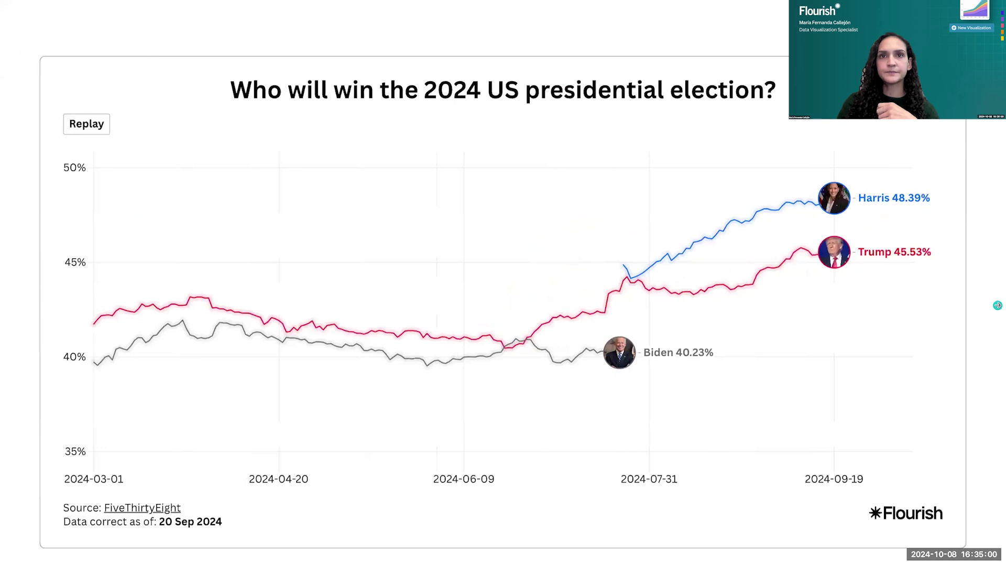
pyautogui.press('Right')
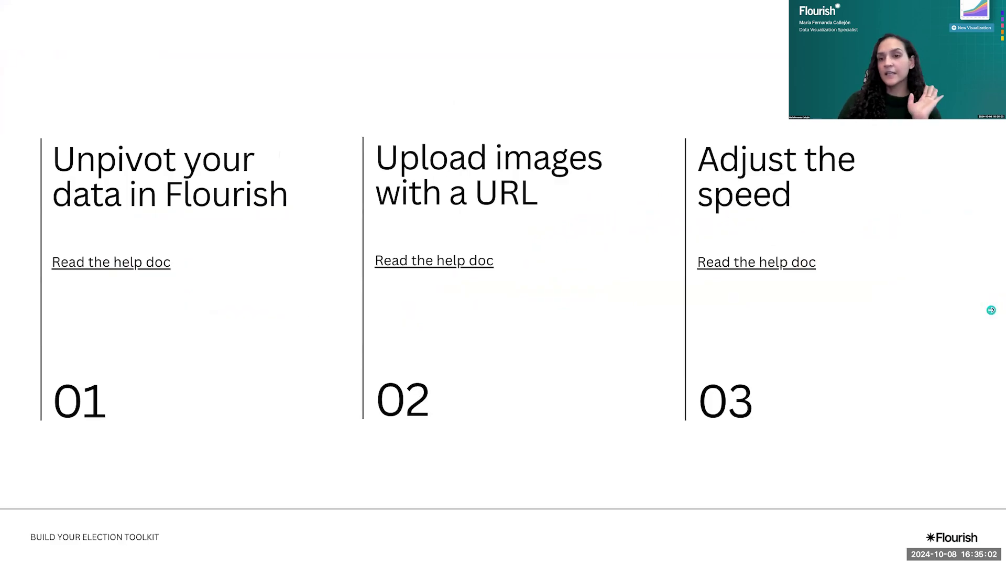
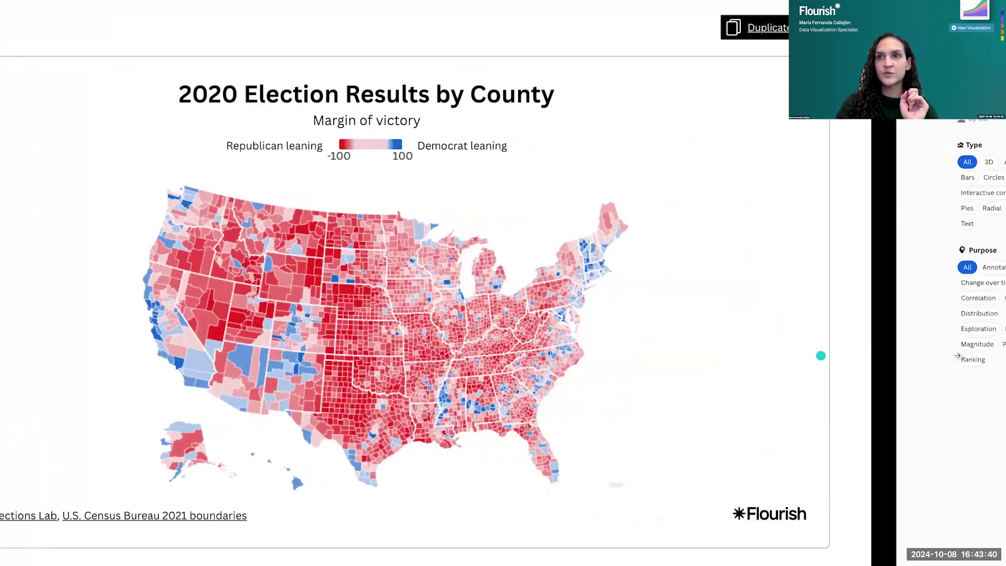
# - Create a new visualisation from the "US (counties)" projection map template in the Flourish template gallery
pyautogui.scroll(-5, 772, 389)
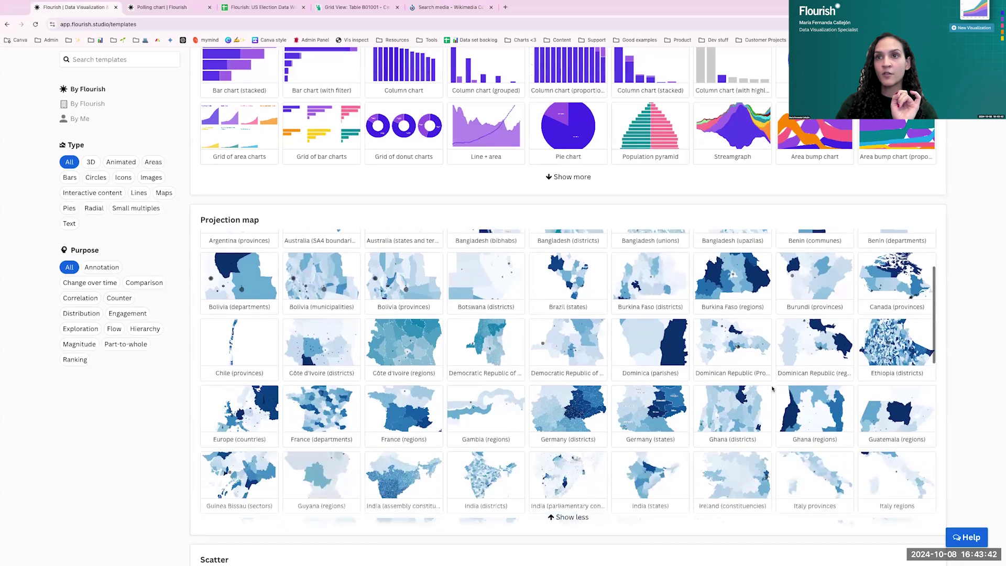
pyautogui.scroll(-10, 772, 388)
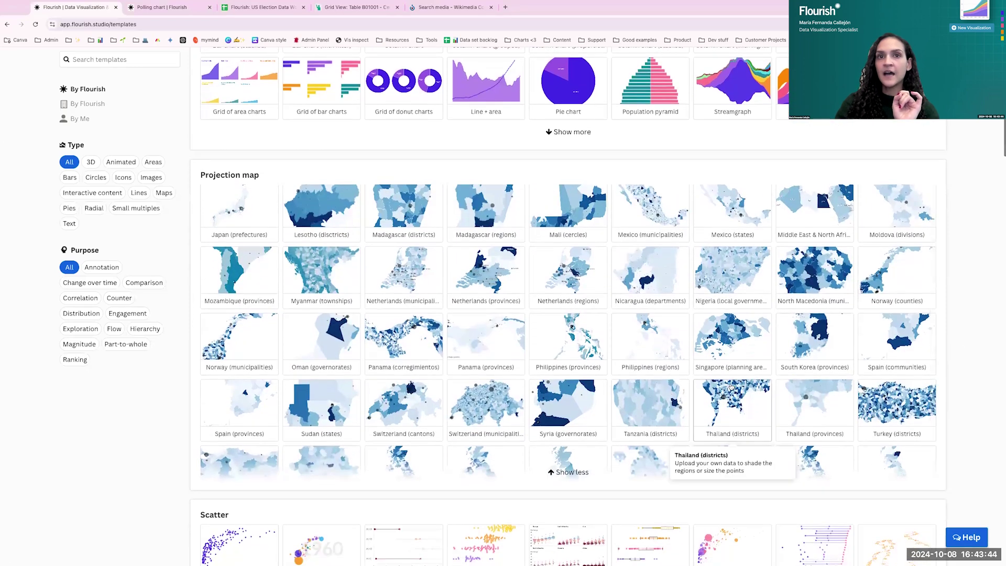
pyautogui.scroll(-5, 732, 386)
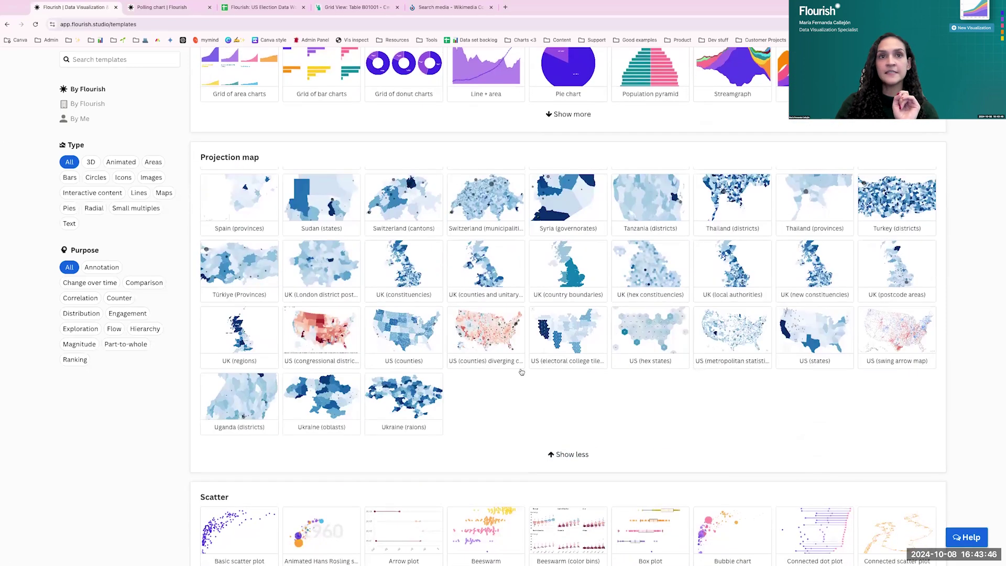
pyautogui.click(415, 340)
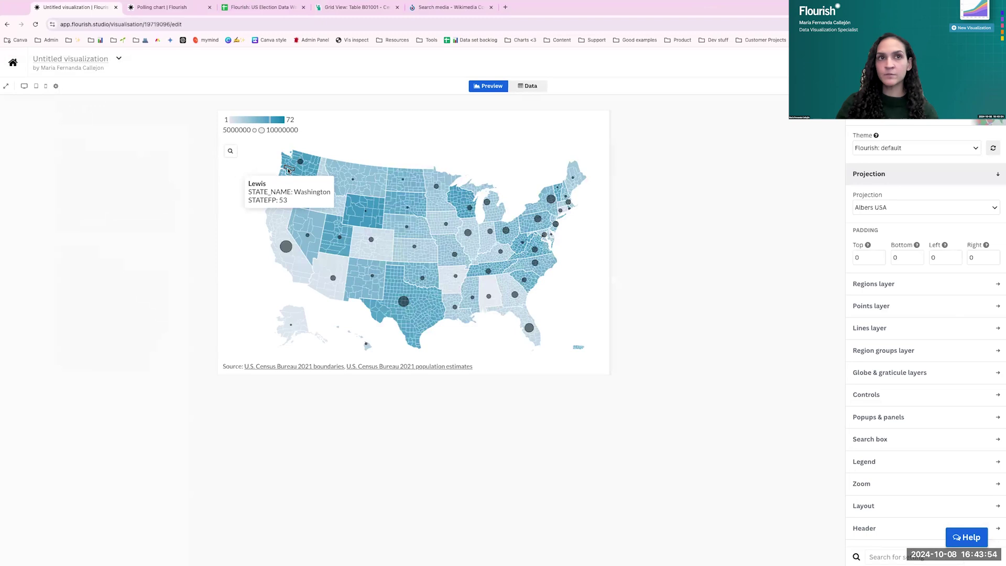
# - Examine the county map's Regions and Regions geometry data sheets and compare them with the map preview
pyautogui.click(535, 87)
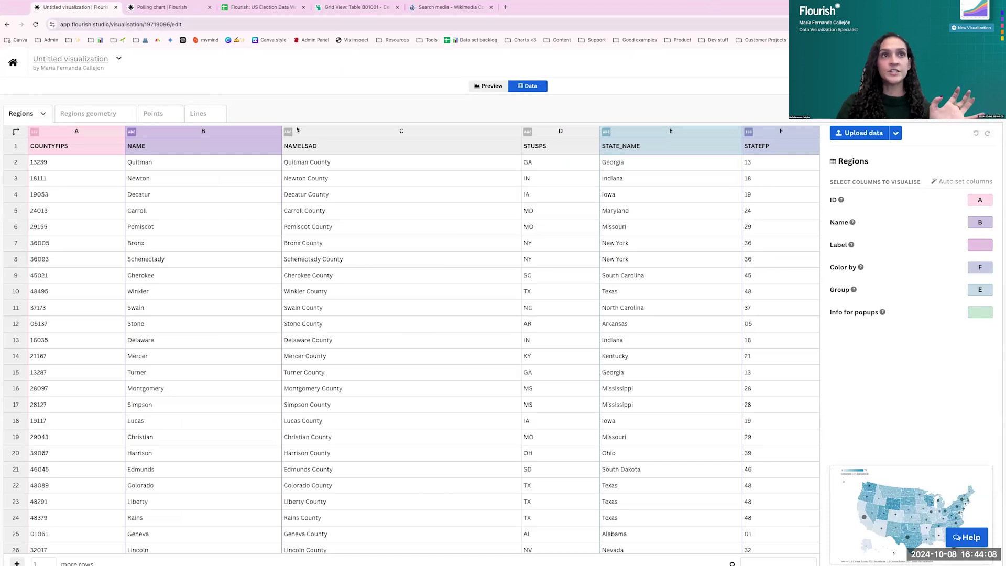
pyautogui.click(483, 86)
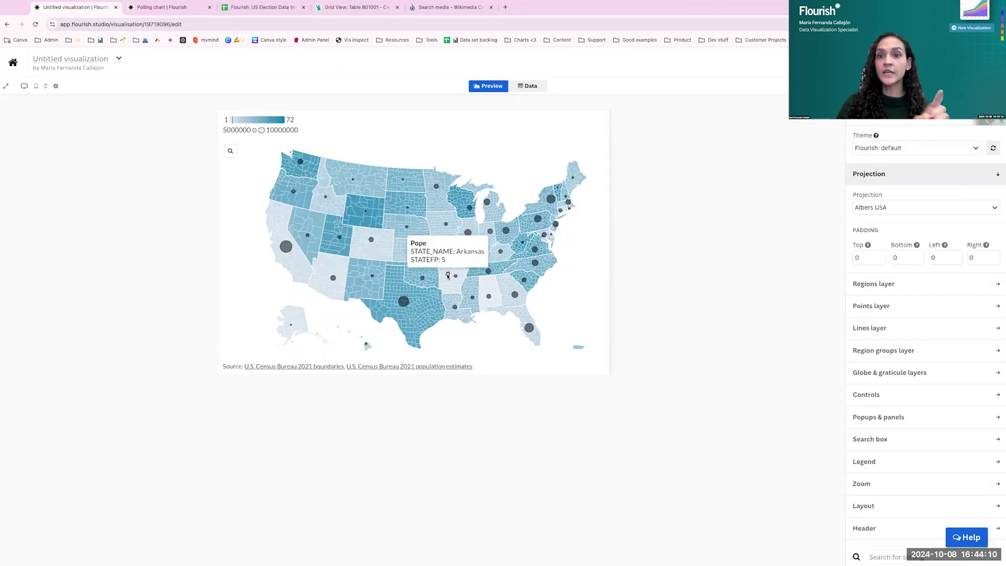
pyautogui.click(540, 88)
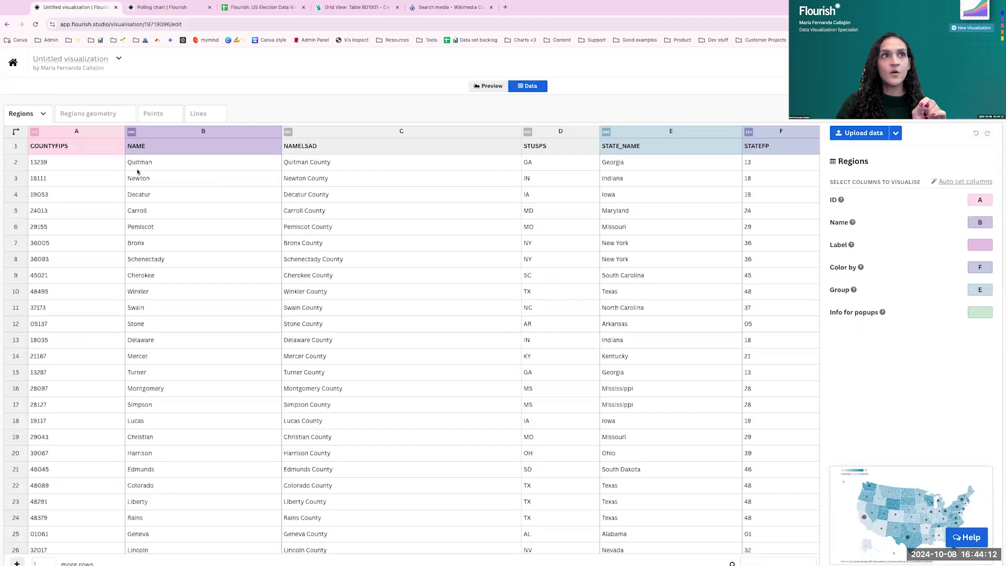
pyautogui.click(104, 115)
pyautogui.scroll(-5, 188, 260)
pyautogui.scroll(5, 191, 262)
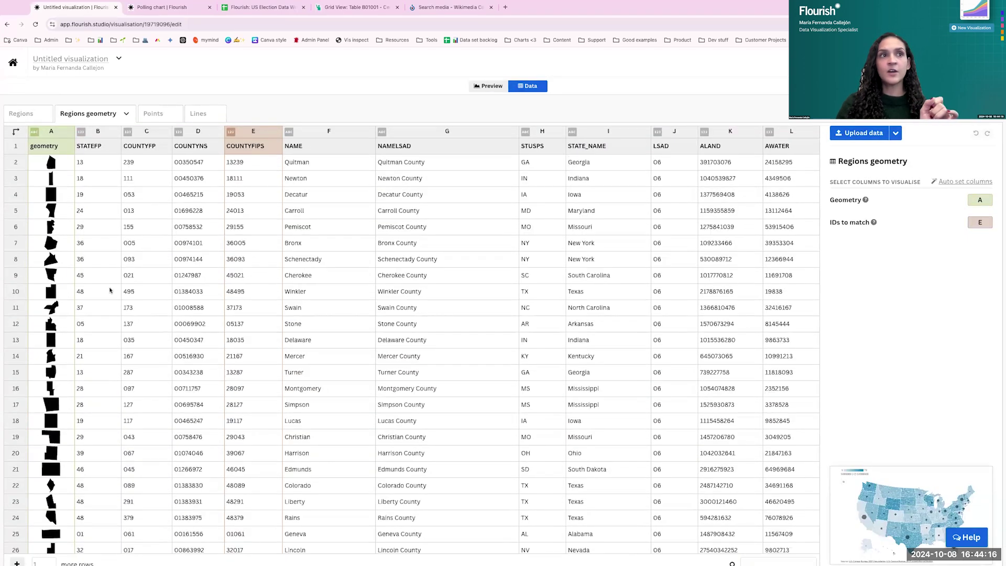
# - Look over the map preview once more and view the Points and Lines data sheets
pyautogui.click(493, 87)
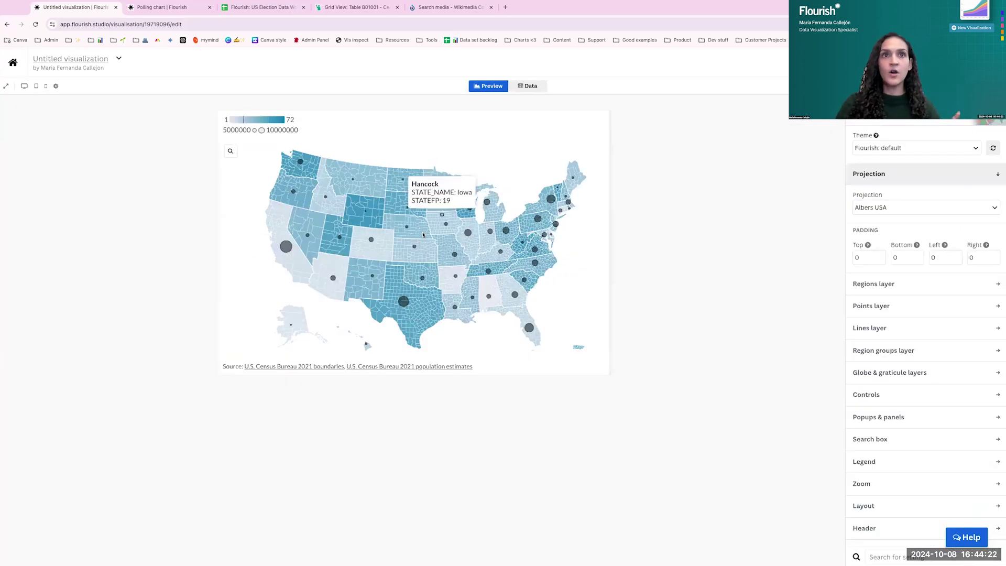
pyautogui.click(524, 87)
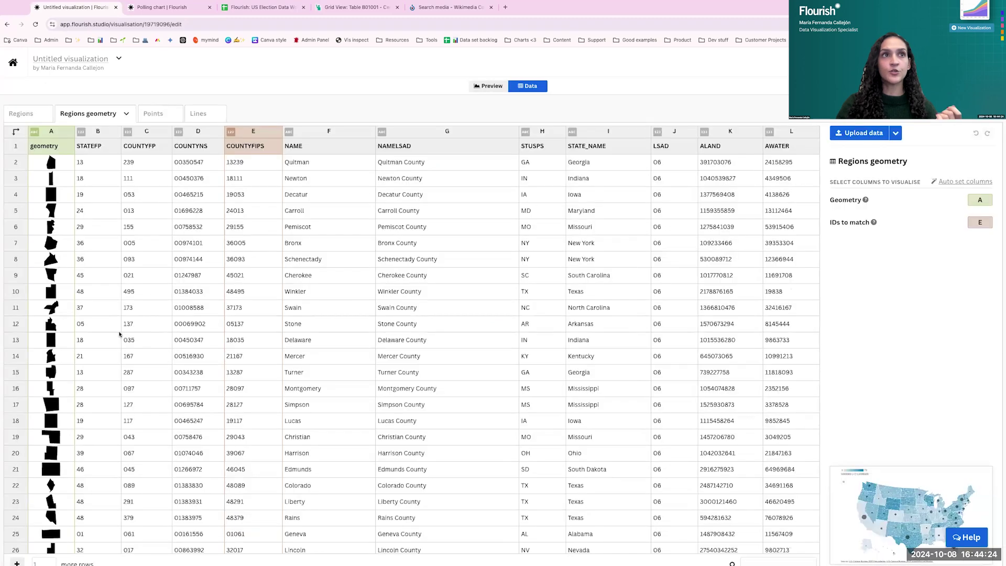
pyautogui.click(157, 117)
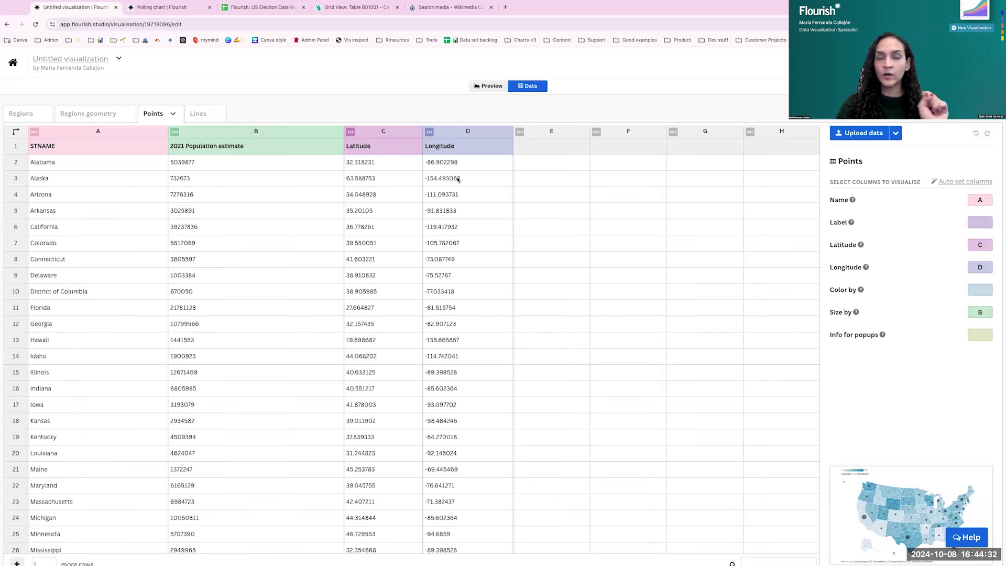
pyautogui.click(205, 116)
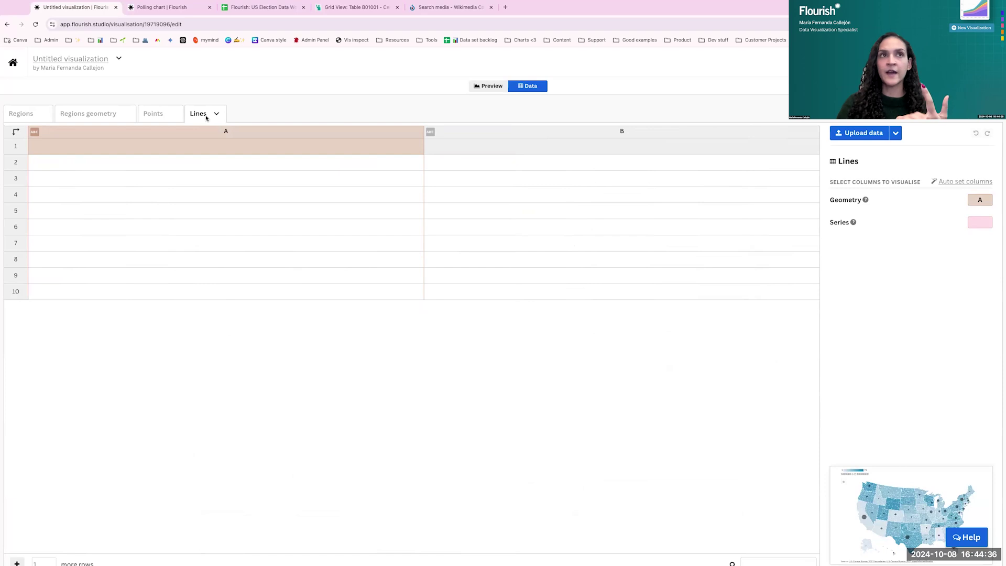
# - Clear all data from the Points sheet and return to the Regions sheet
pyautogui.click(169, 114)
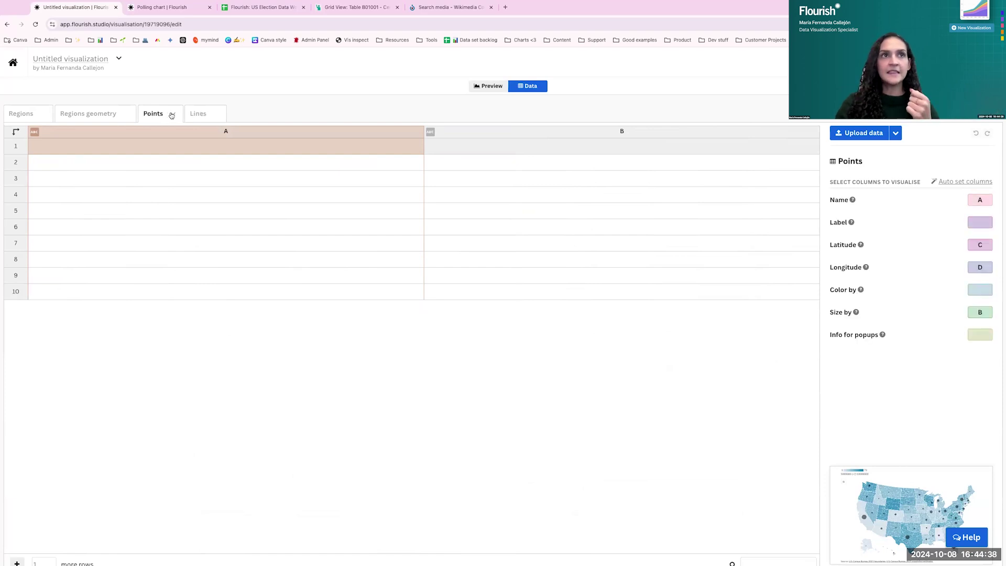
pyautogui.click(172, 113)
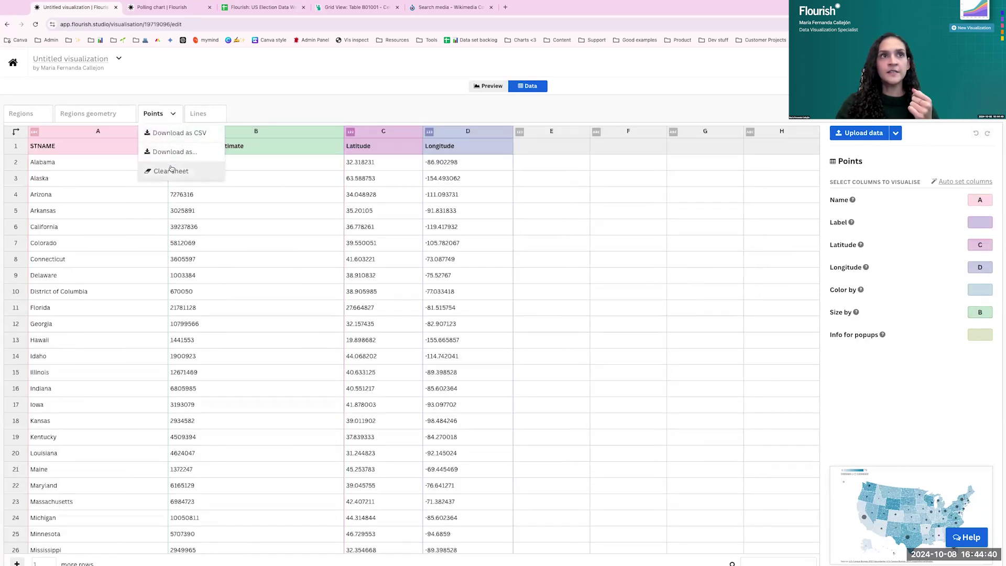
pyautogui.click(171, 170)
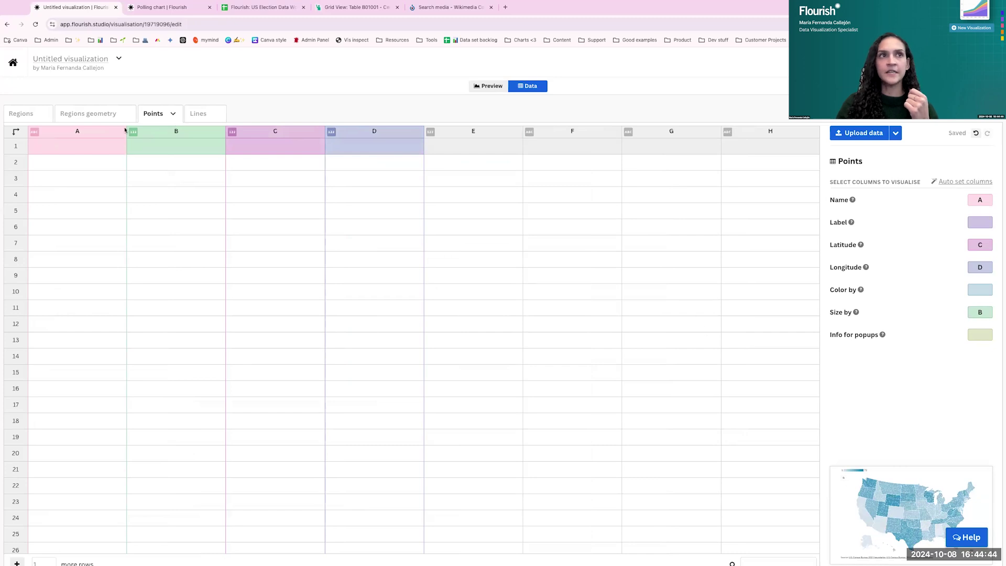
pyautogui.click(22, 114)
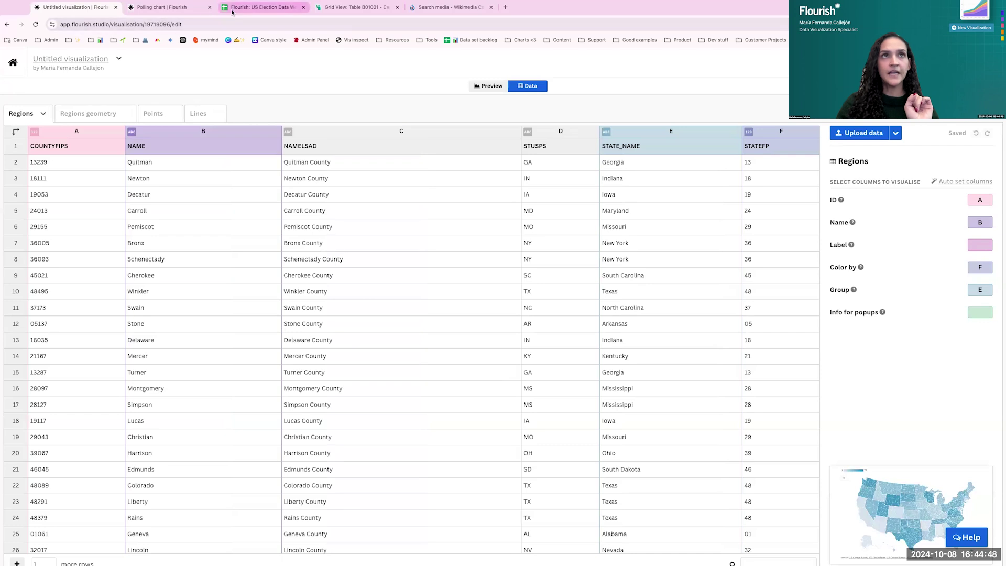
# - Switch to the US Election Data Workbook in Google Sheets and examine the county_fips column of the "County-level 2020 results" sheet
pyautogui.click(262, 6)
pyautogui.click(394, 560)
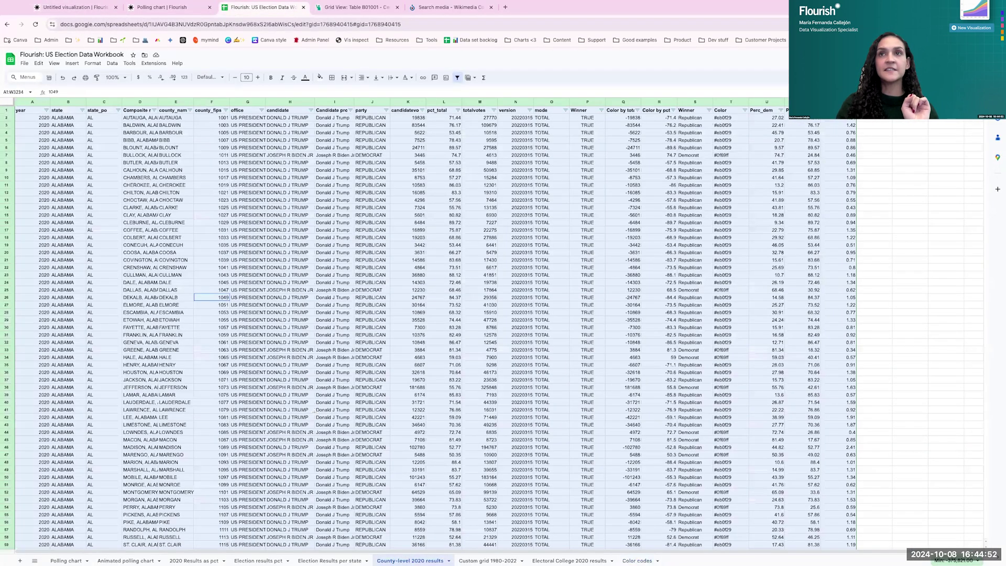
pyautogui.click(312, 410)
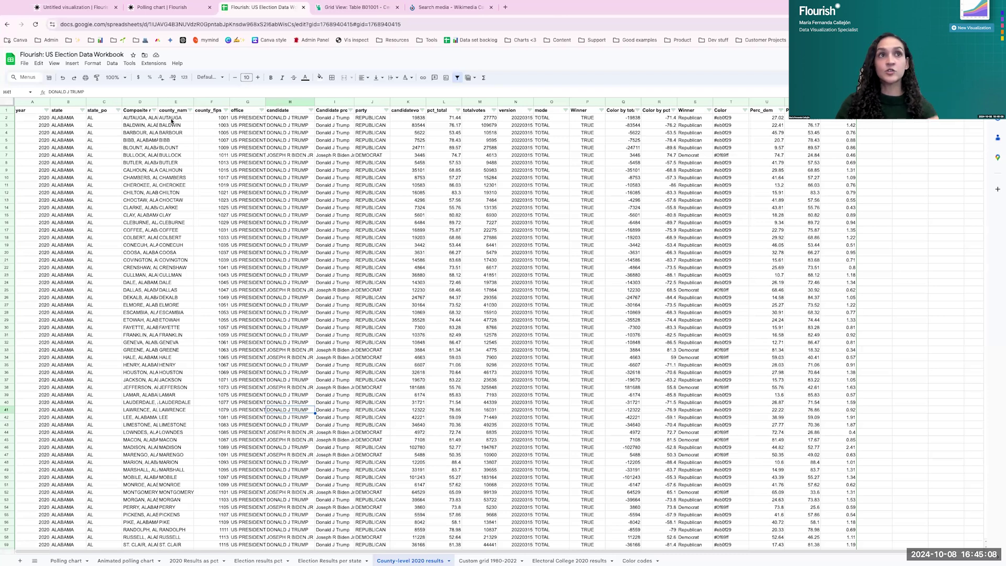
pyautogui.click(206, 126)
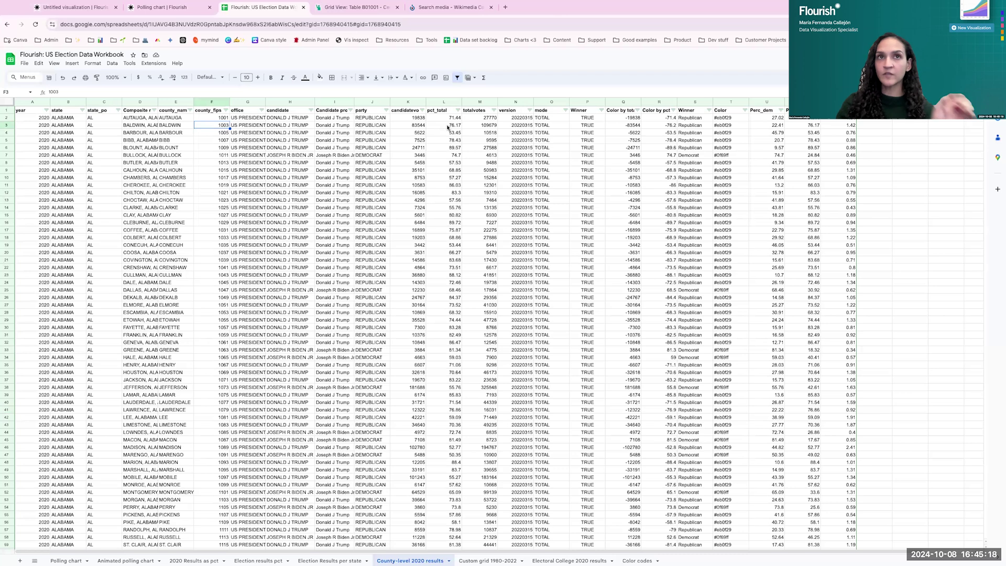
# - Copy all data from the "County-level 2020 results" sheet and switch back to the Flourish county map
pyautogui.click(658, 147)
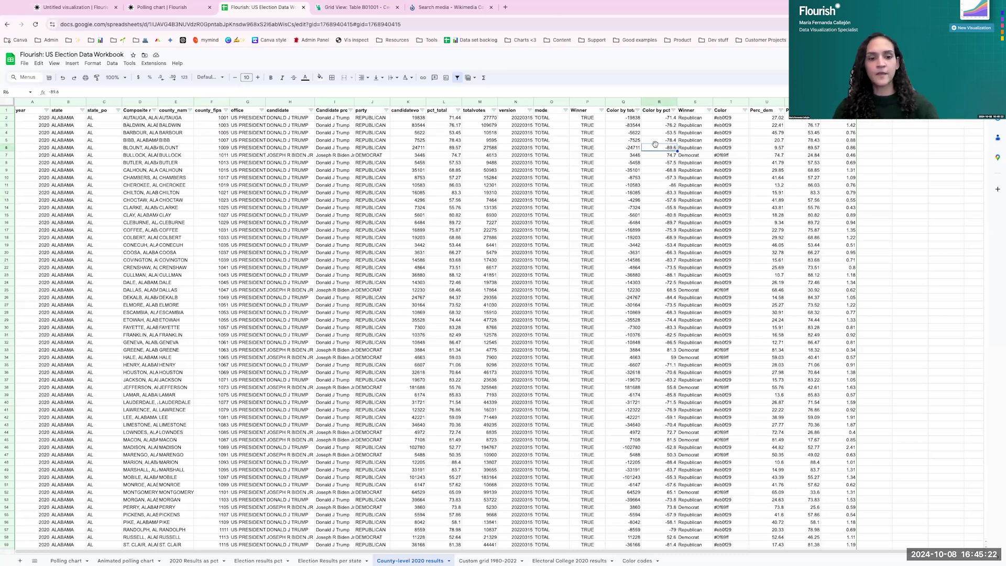
pyautogui.hotkey('ctrl', 'a')
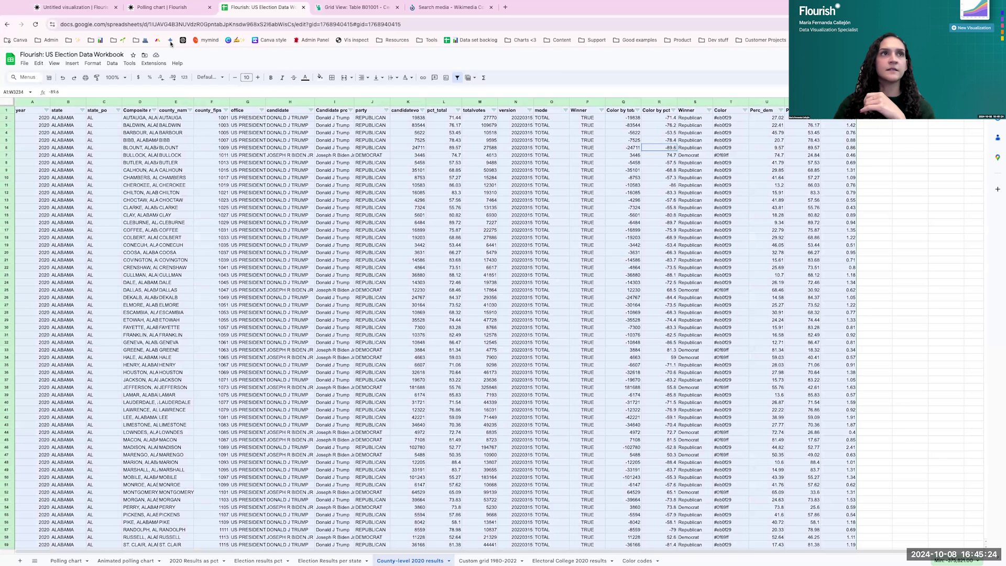
pyautogui.click(93, 11)
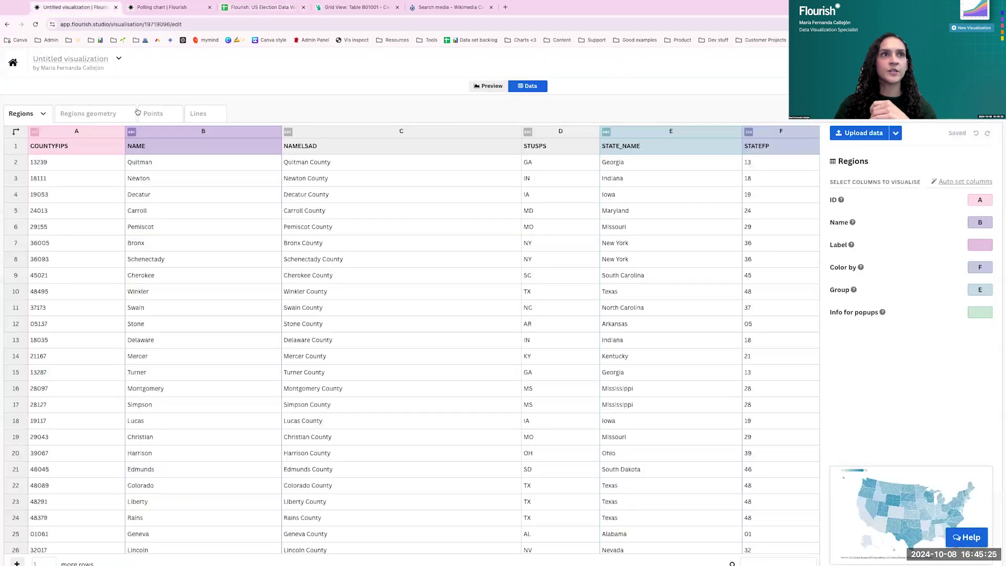
# - Clear the Regions sheet and paste the copied county-level election results into it
pyautogui.click(44, 115)
pyautogui.click(45, 170)
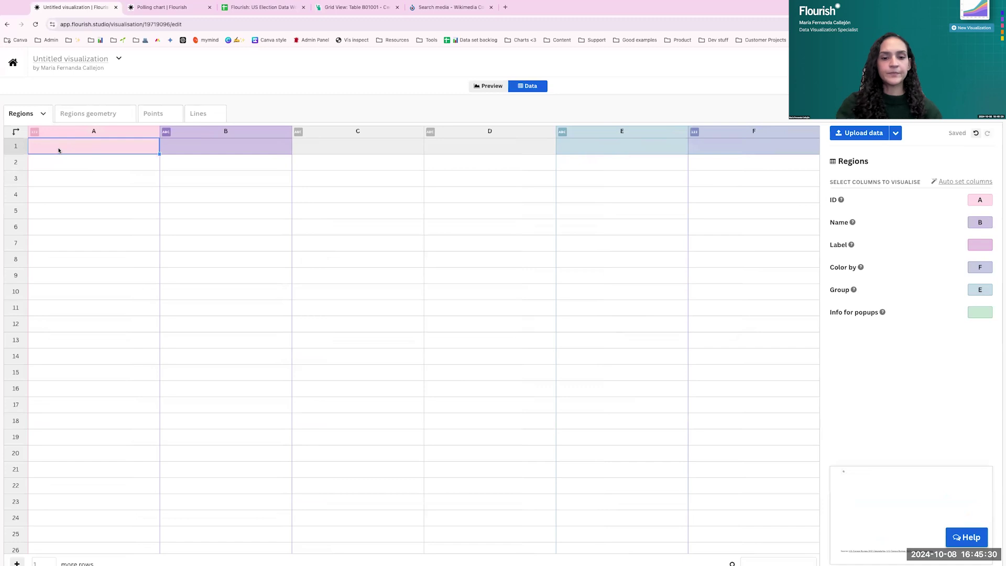
pyautogui.hotkey('ctrl', 'v')
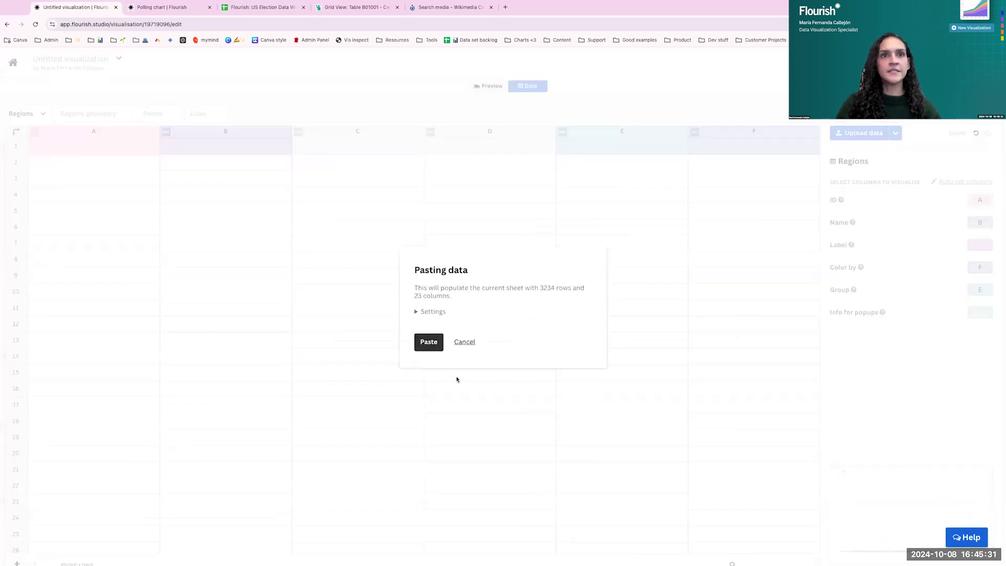
pyautogui.click(429, 343)
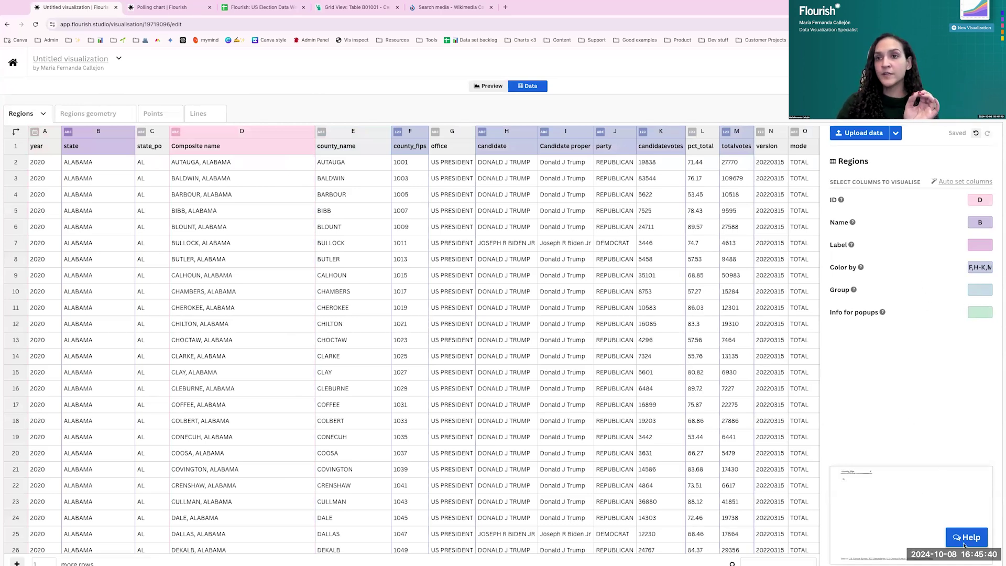
# - Check the map preview and compare the Regions sheet's columns with the IDs in the Regions geometry sheet
pyautogui.click(490, 86)
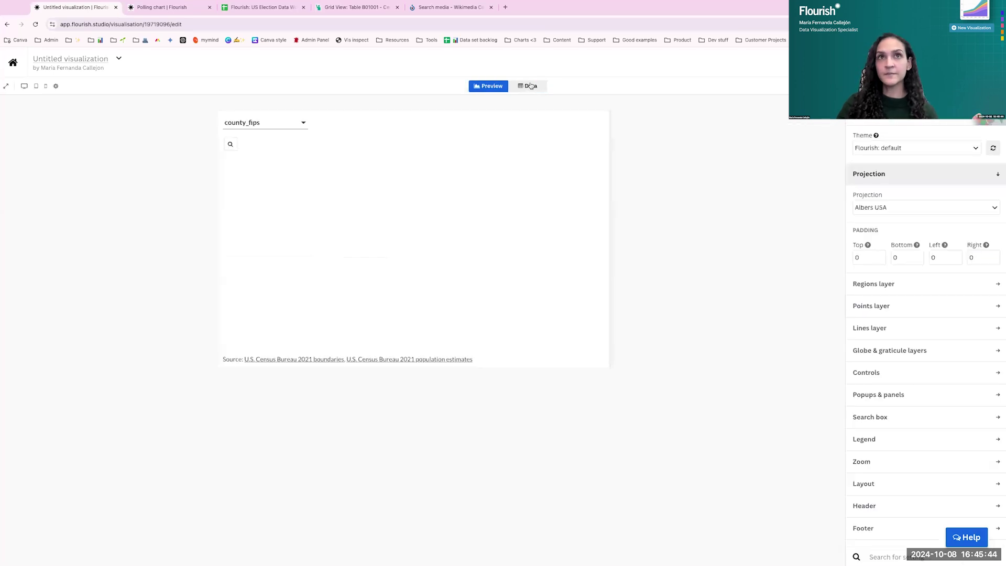
pyautogui.click(525, 86)
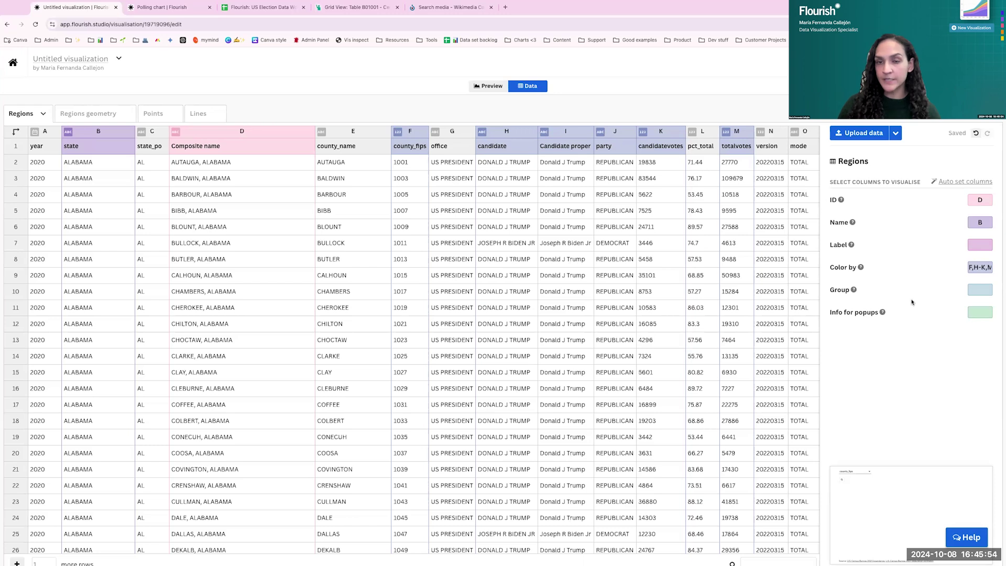
pyautogui.click(75, 118)
pyautogui.click(21, 114)
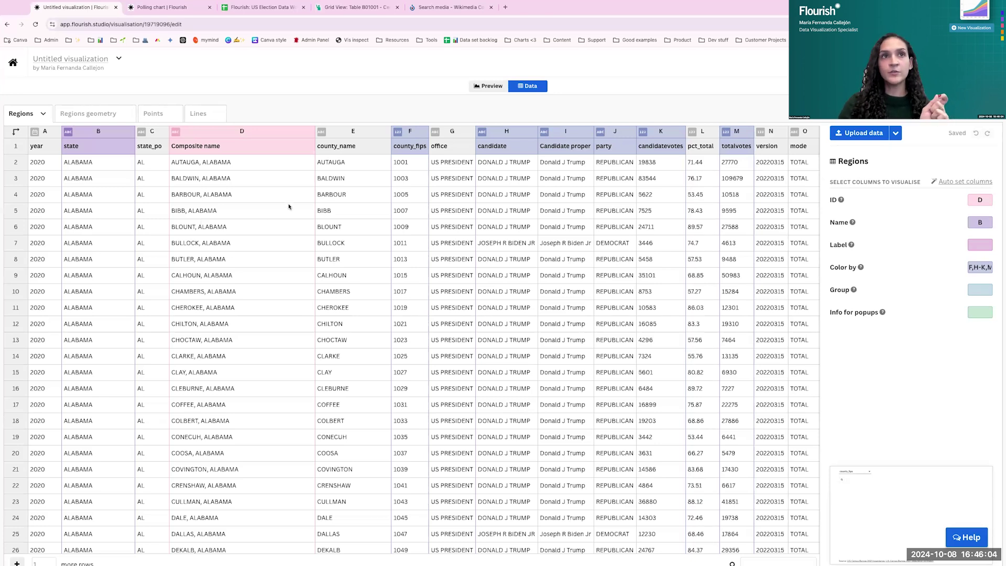
pyautogui.click(333, 165)
pyautogui.click(79, 116)
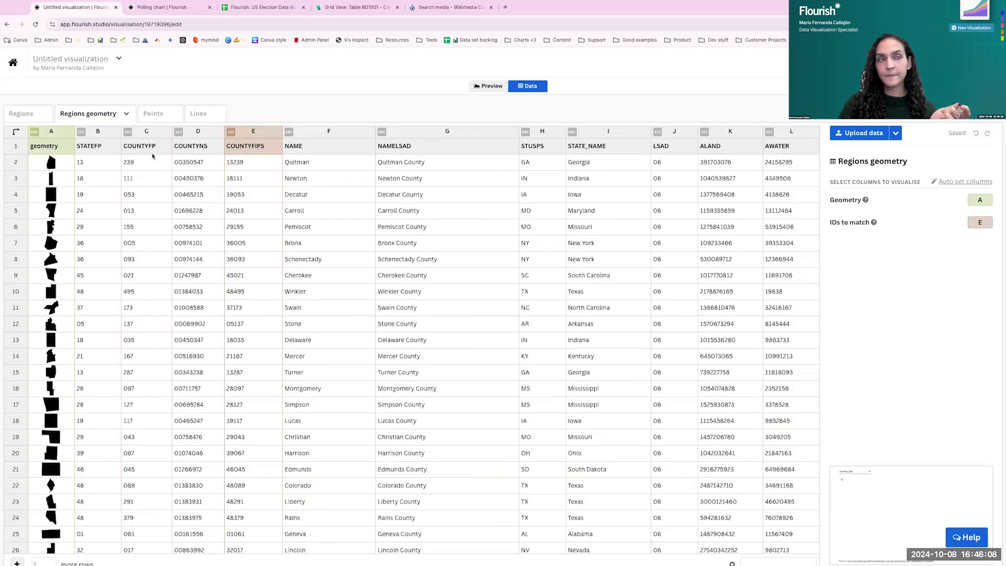
pyautogui.click(34, 115)
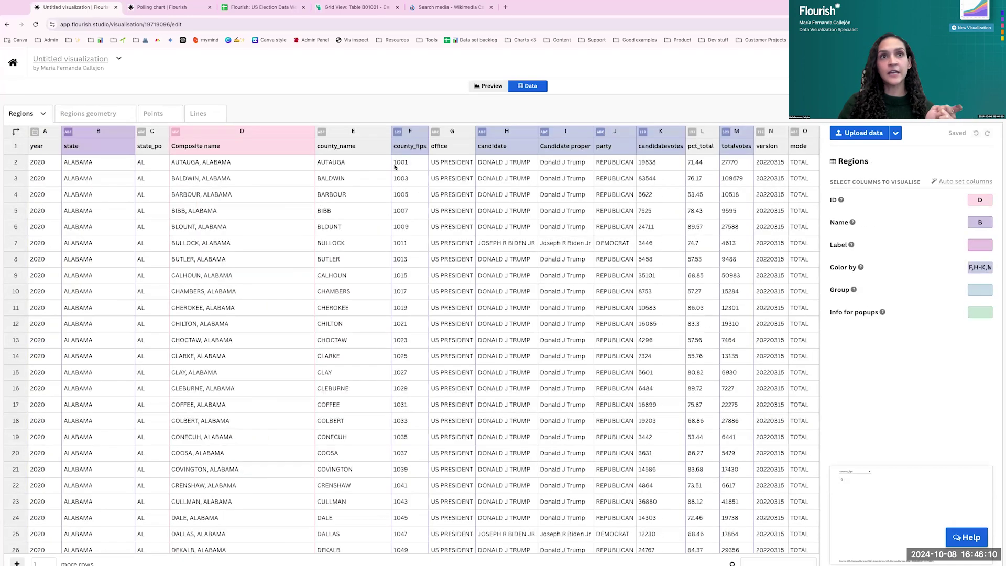
# - Set the Regions ID to column F (county_fips) and check the county popups in the map preview
pyautogui.click(981, 200)
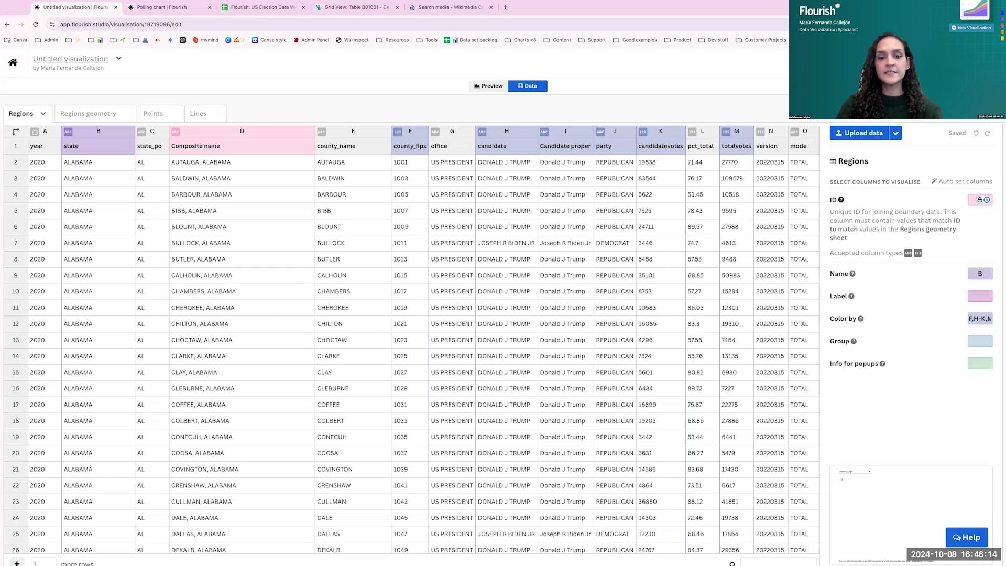
pyautogui.click(987, 271)
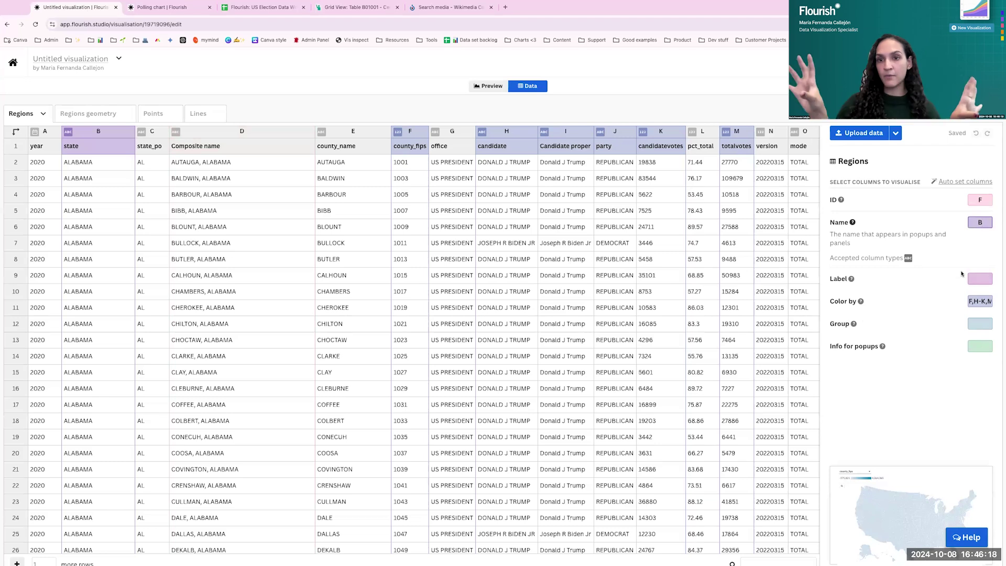
pyautogui.click(488, 87)
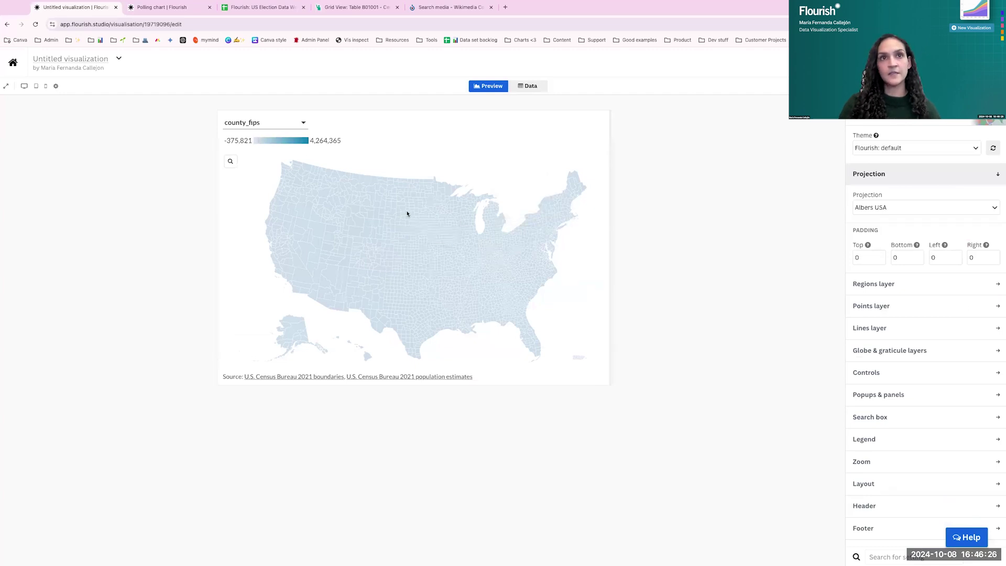
pyautogui.click(531, 87)
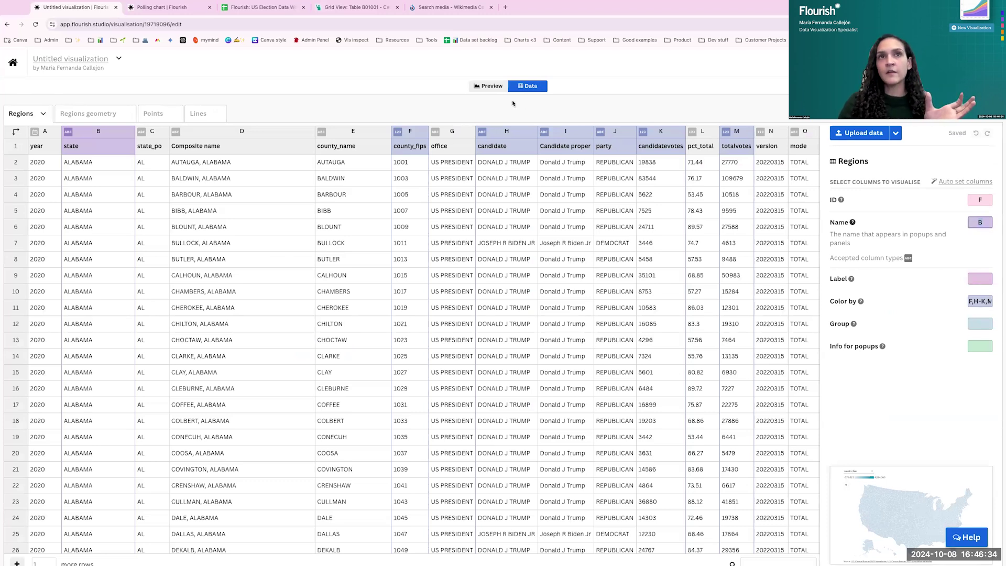
pyautogui.click(490, 87)
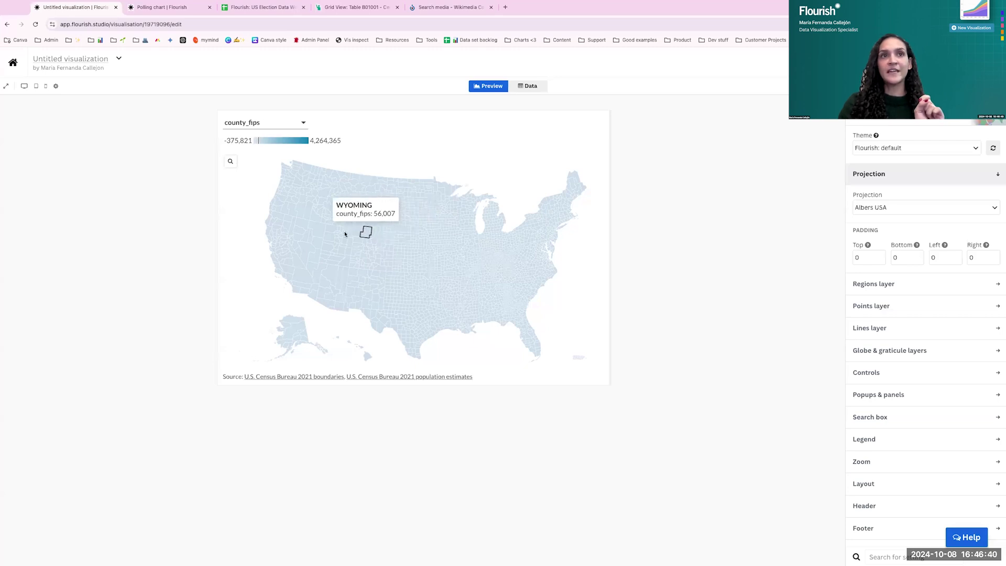
# - Set the Regions Name to column D (Composite name) and check the popup in the map preview
pyautogui.click(531, 87)
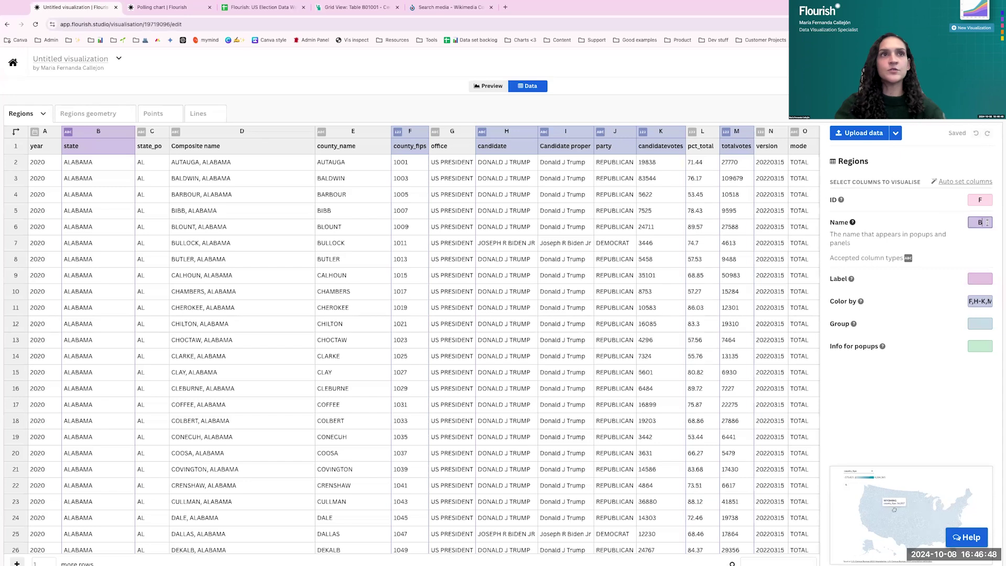
pyautogui.write('D')
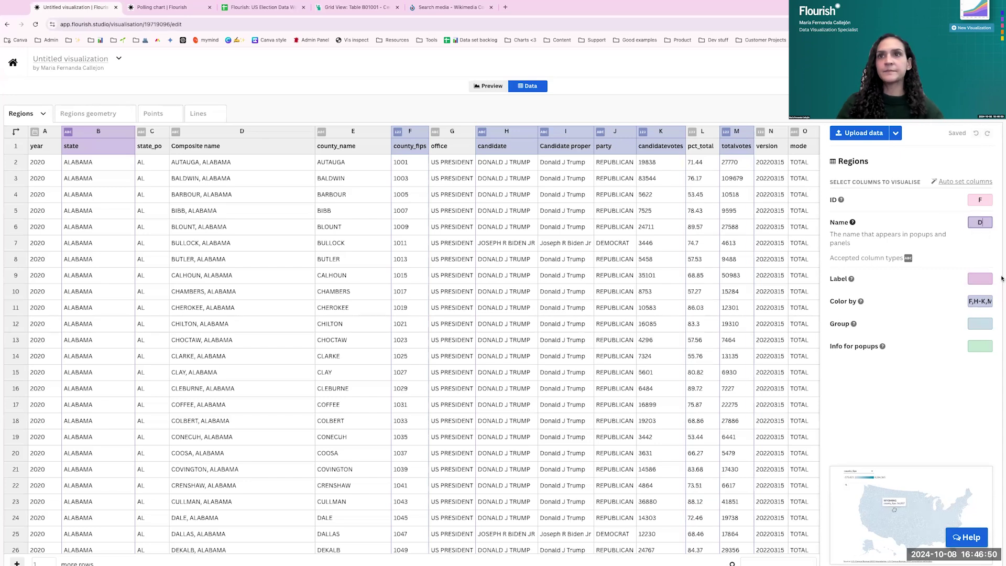
pyautogui.click(986, 279)
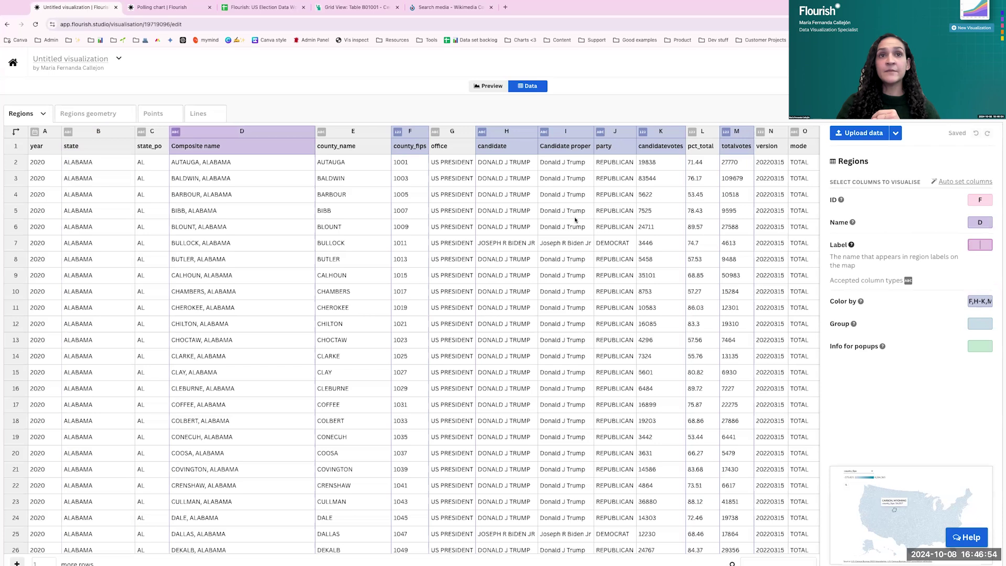
pyautogui.click(487, 87)
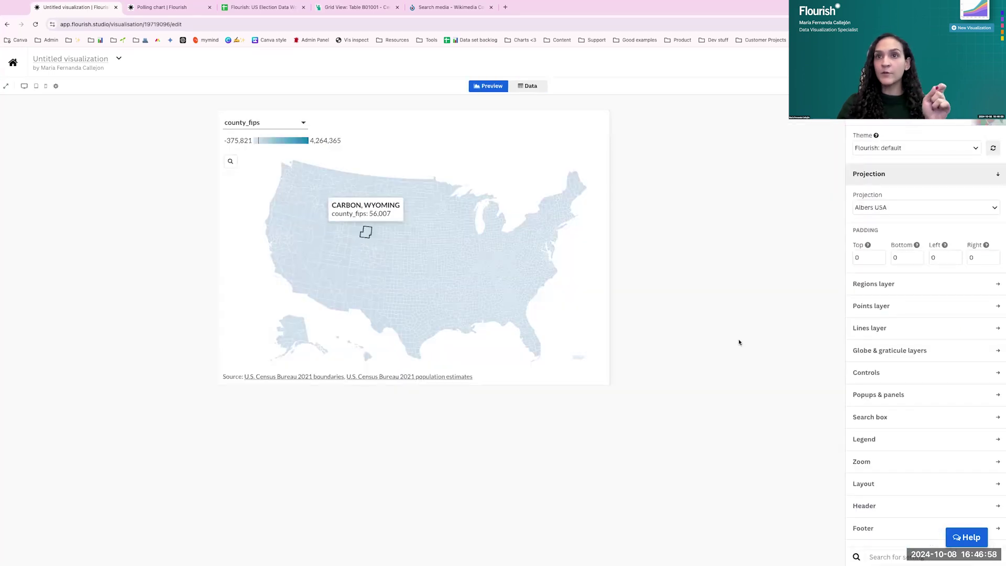
# - Open the Regions layer settings and look over the Labels options
pyautogui.scroll(-1, 871, 367)
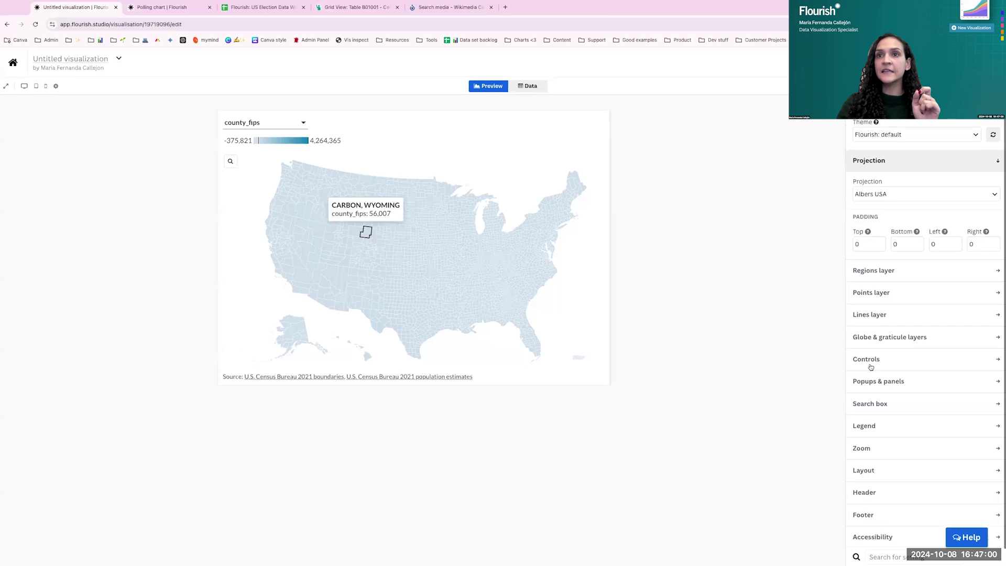
pyautogui.click(873, 252)
pyautogui.scroll(-6, 881, 343)
pyautogui.scroll(-2, 866, 455)
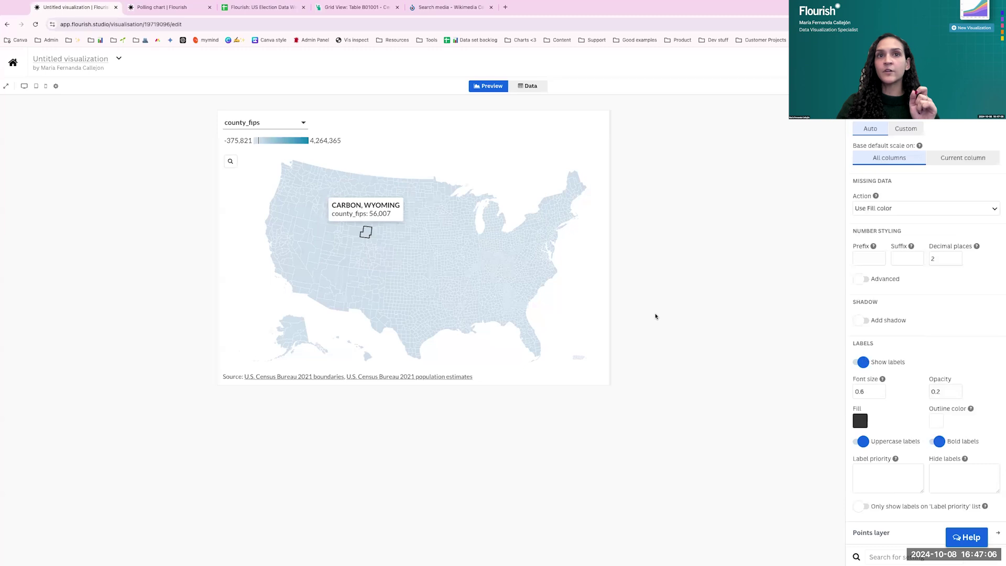
# - Try column D (Composite name) as the region Label, check it in the map preview, and clear the Label binding again
pyautogui.click(534, 87)
pyautogui.click(977, 245)
pyautogui.write('D')
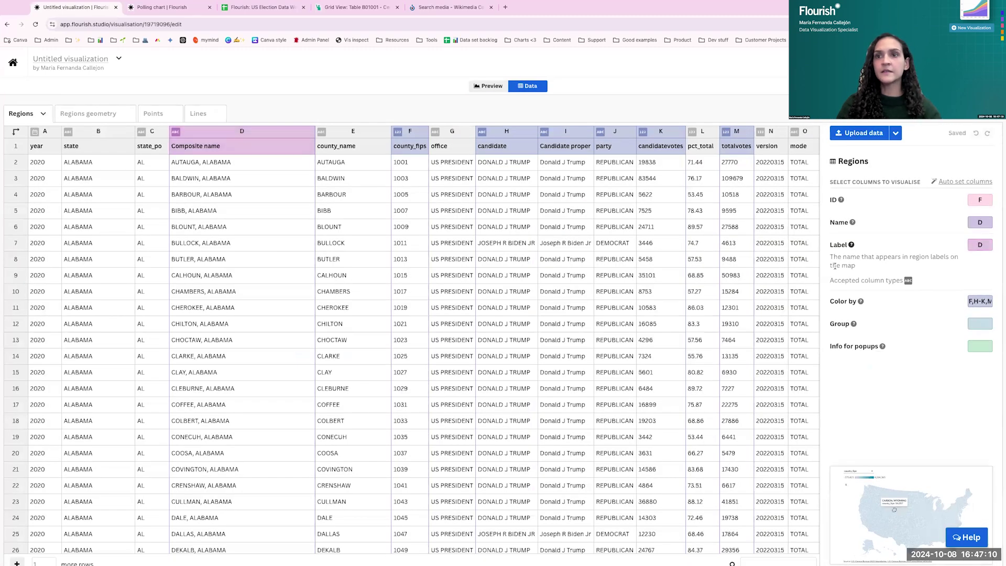
pyautogui.click(493, 87)
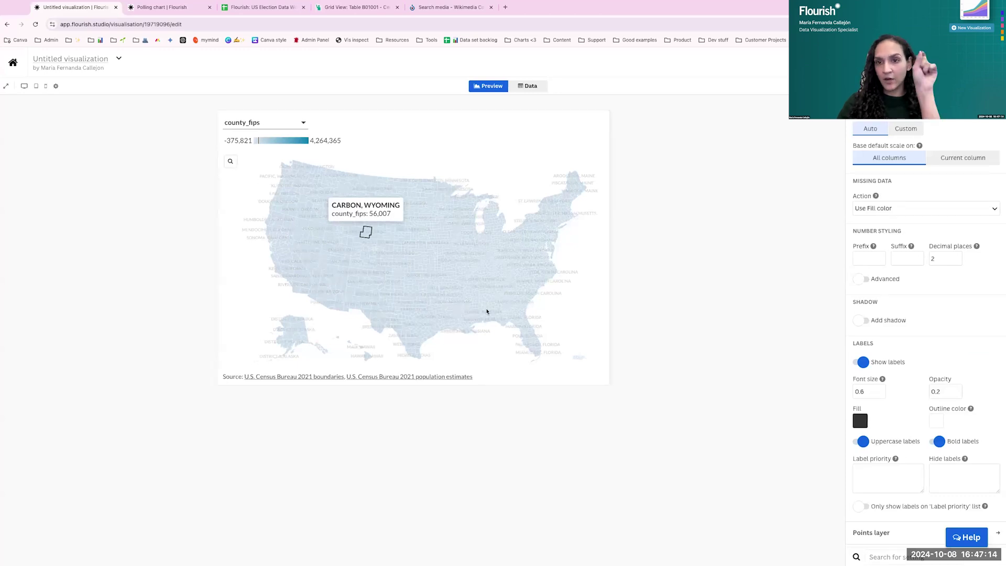
pyautogui.click(534, 89)
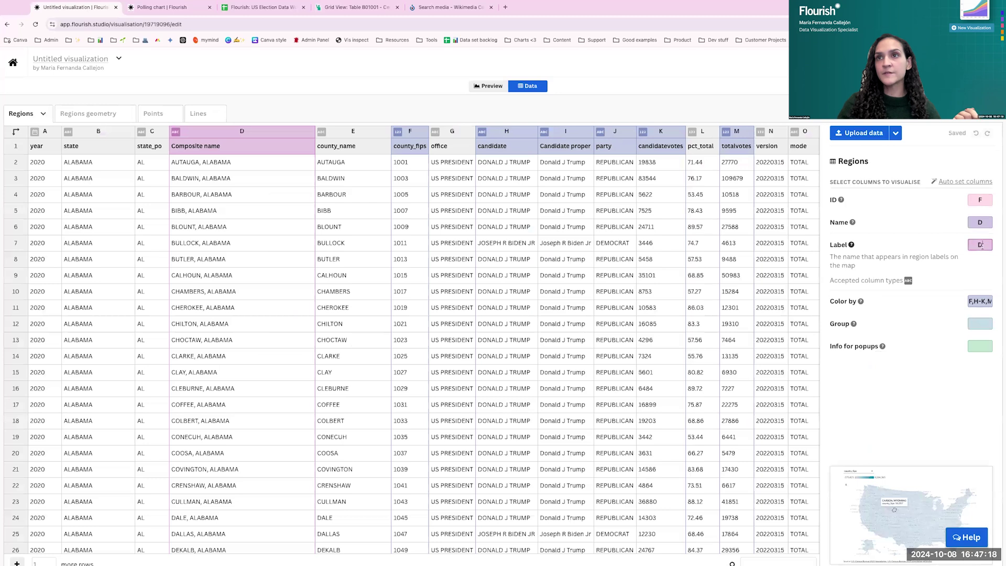
pyautogui.press('BackSpace')
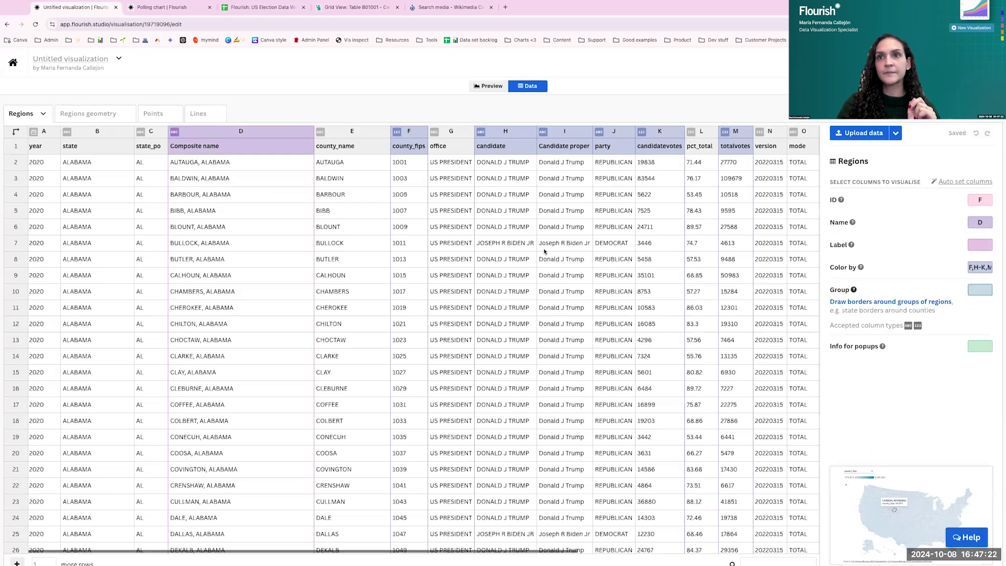
# - Set the Regions Group to column B (state) to draw state borders and check them in the map preview
pyautogui.hscroll(3, 544, 251)
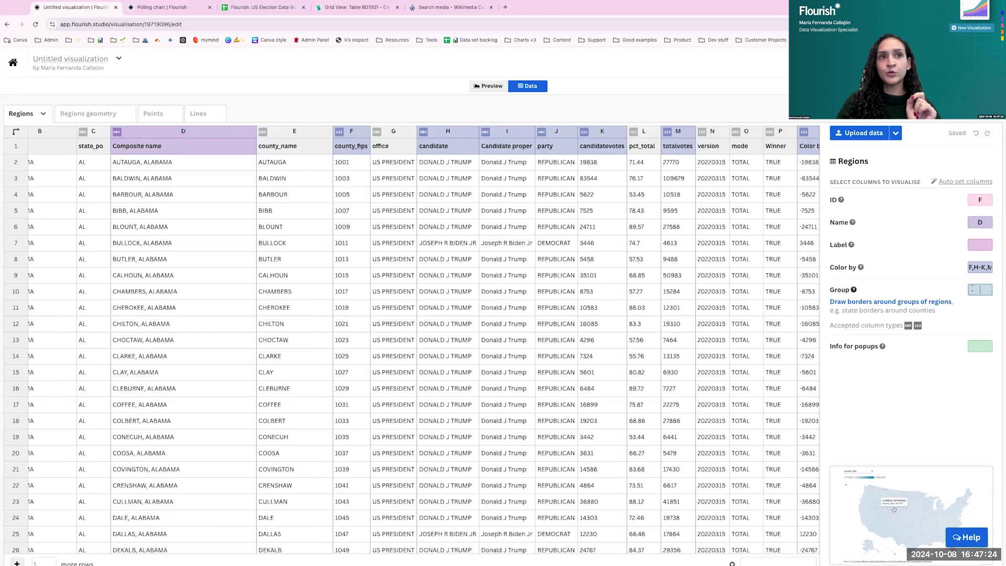
pyautogui.hscroll(-3, 596, 221)
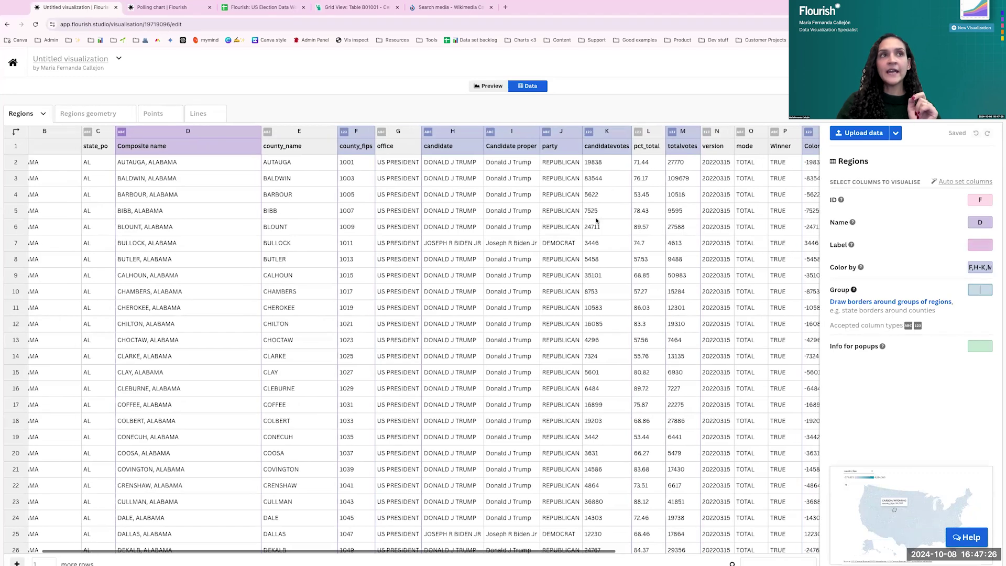
pyautogui.write('B')
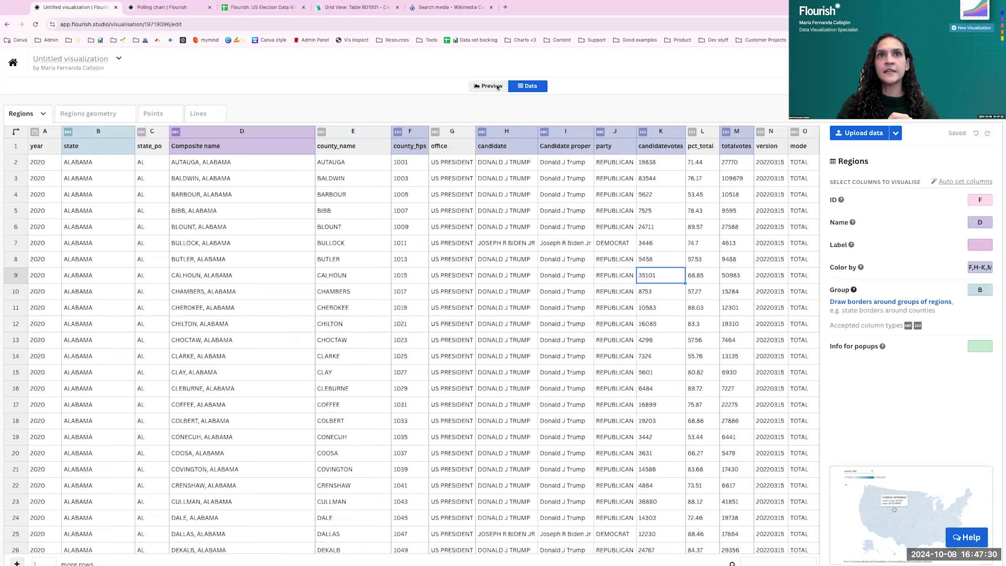
pyautogui.click(496, 87)
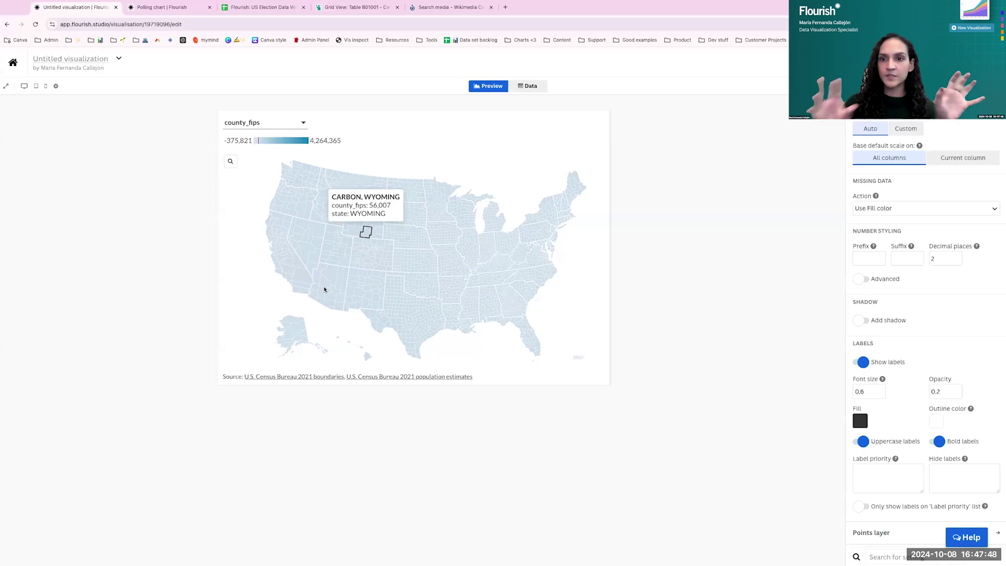
# - Replace the Regions Color by binding with columns S (Winner) and R (Color by pct of votes)
pyautogui.click(528, 86)
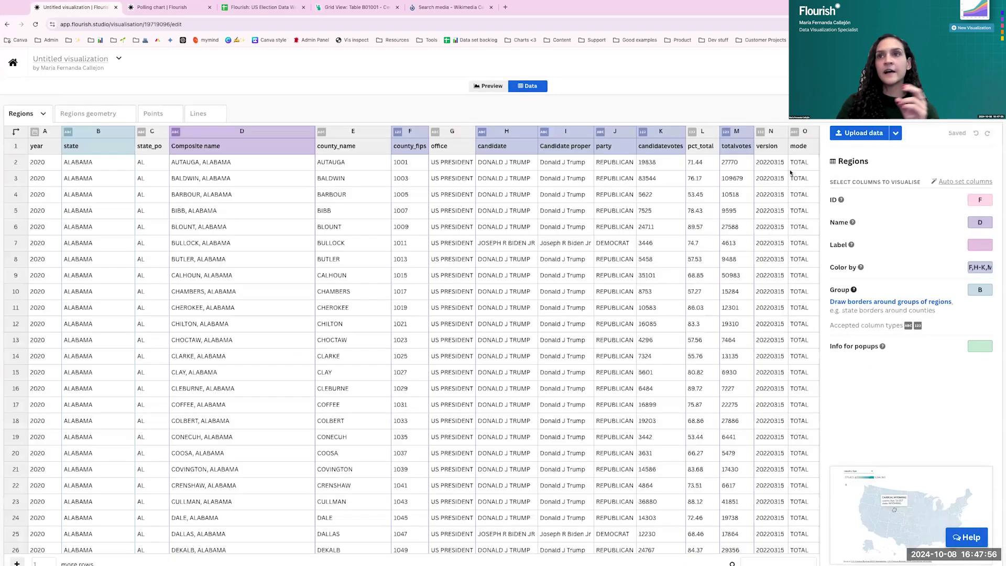
pyautogui.click(985, 268)
pyautogui.hotkey('ctrl', 'a')
pyautogui.press('BackSpace')
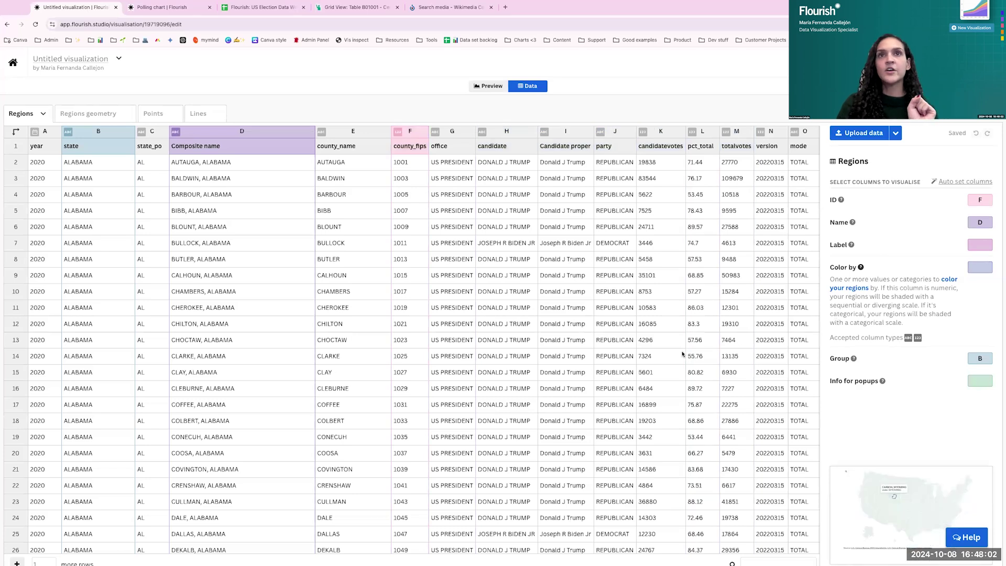
pyautogui.hscroll(4, 682, 351)
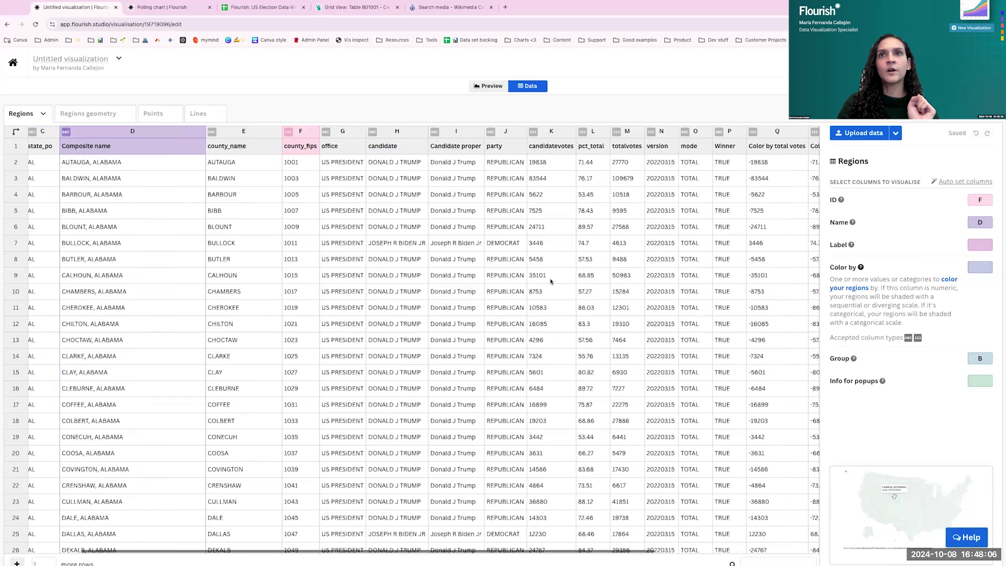
pyautogui.hscroll(4, 550, 281)
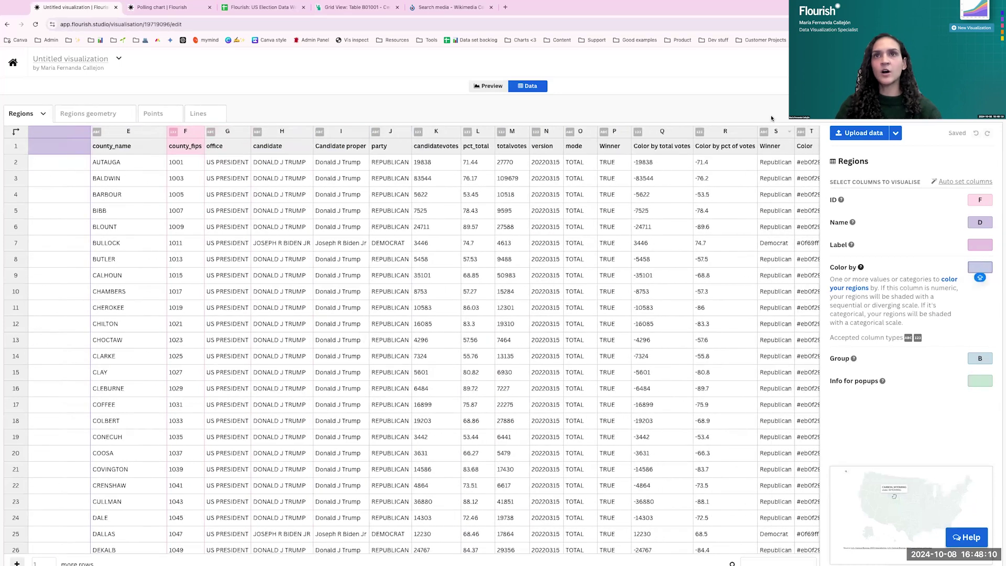
pyautogui.click(773, 135)
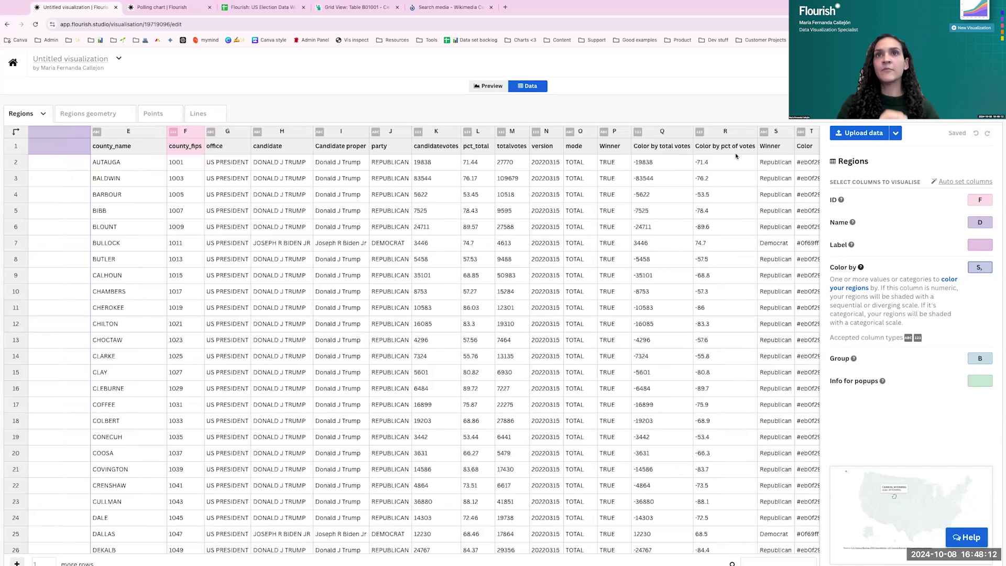
pyautogui.hscroll(1, 729, 157)
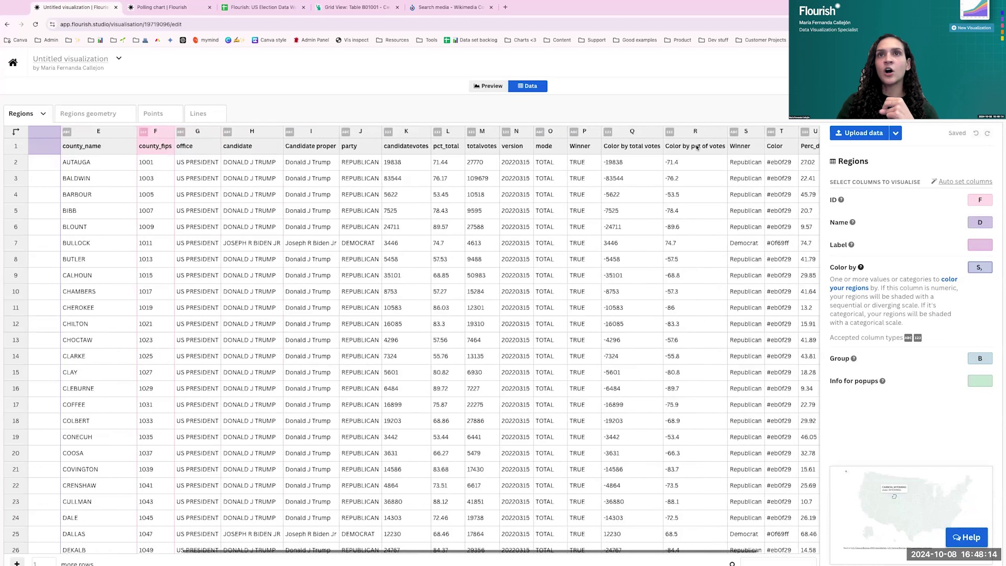
pyautogui.write('R')
pyautogui.click(984, 249)
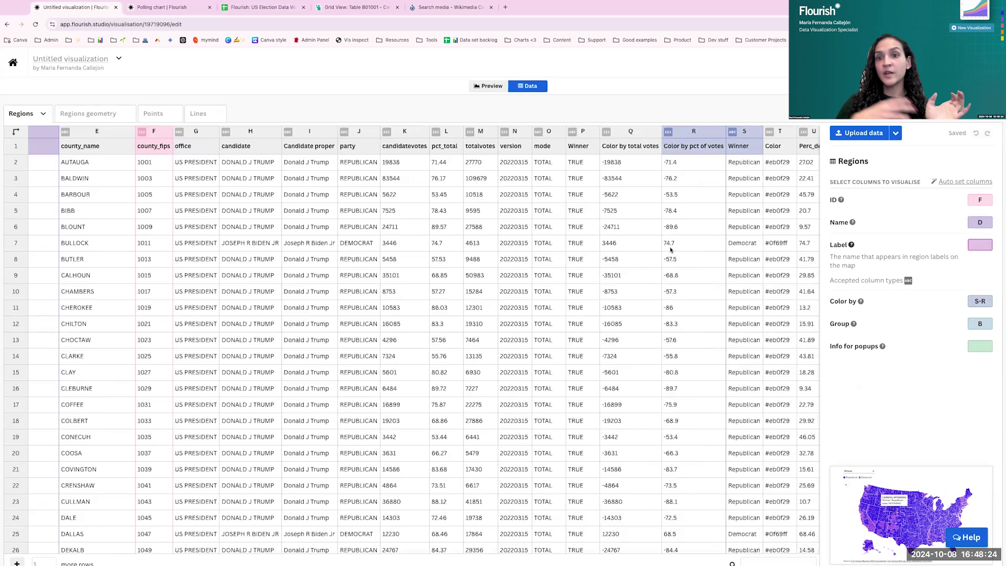
# - Look over the Color by pct of votes values in the data and check the Winner colouring in the map preview, widened to 950
pyautogui.scroll(-1, 669, 278)
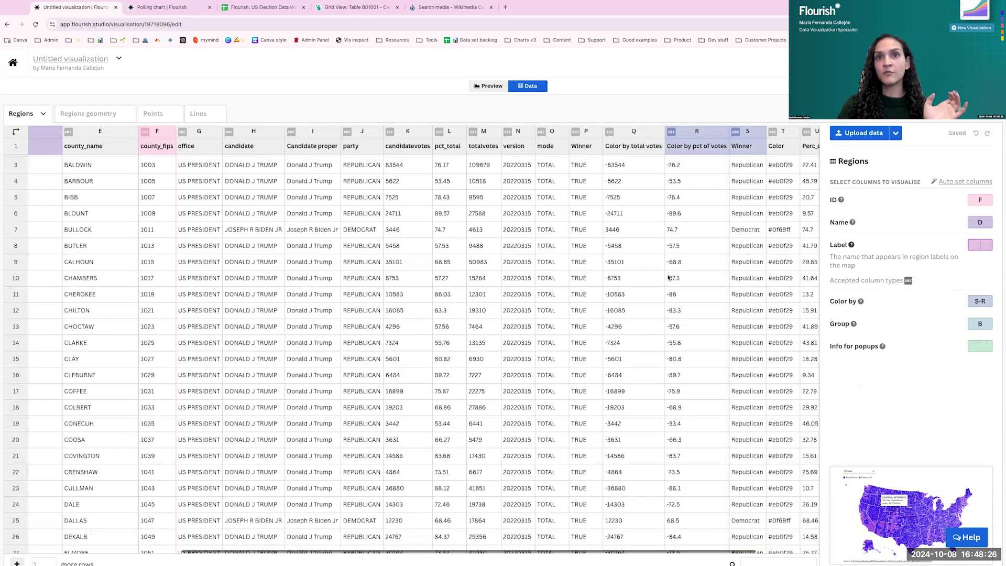
pyautogui.scroll(-1, 668, 278)
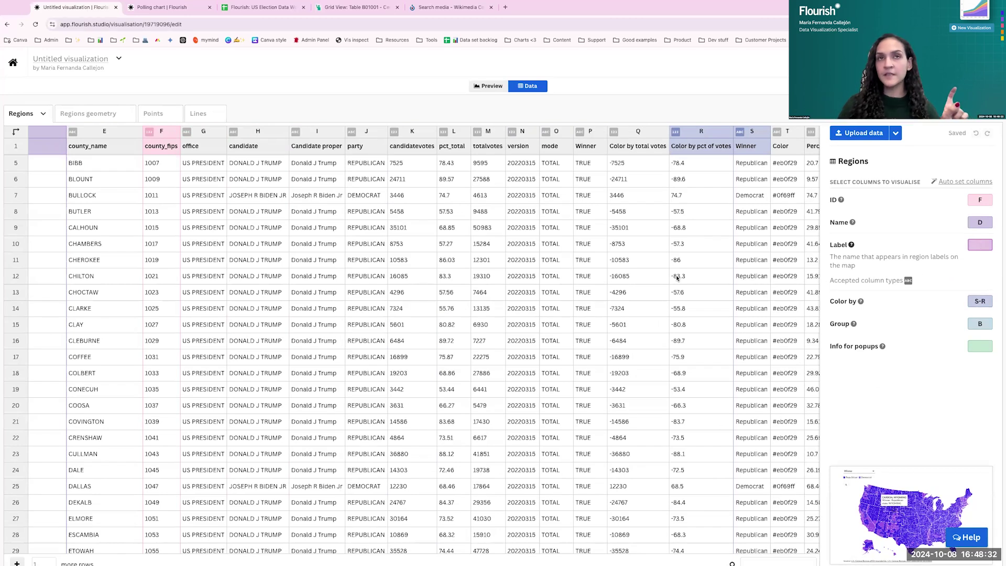
pyautogui.scroll(2, 627, 223)
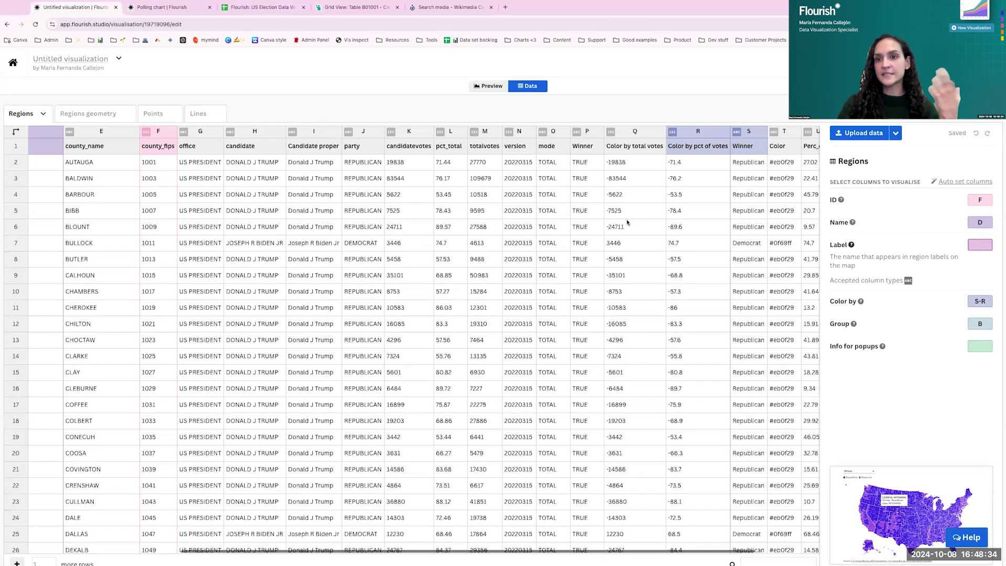
pyautogui.click(491, 86)
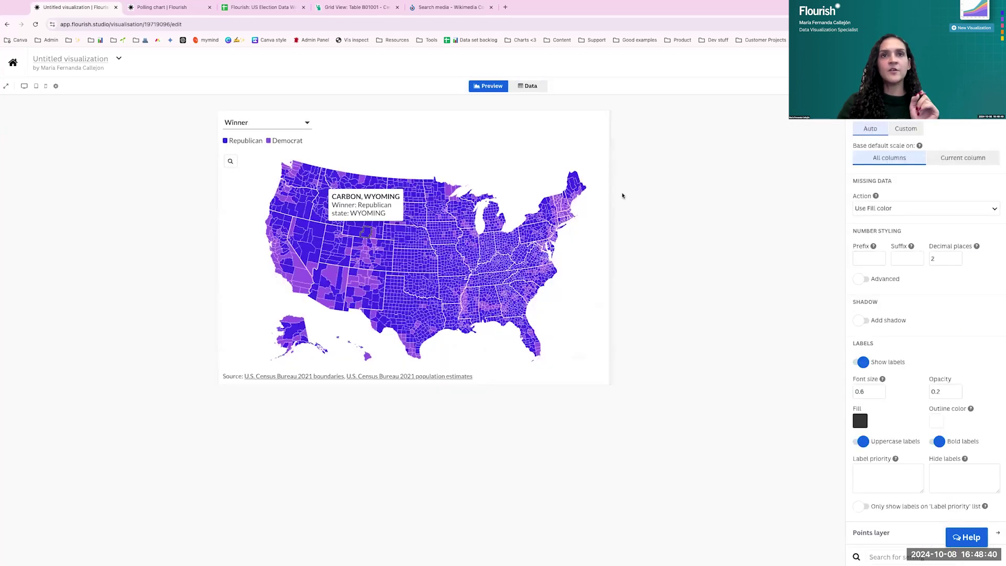
pyautogui.moveTo(609, 222); pyautogui.dragTo(647, 223)
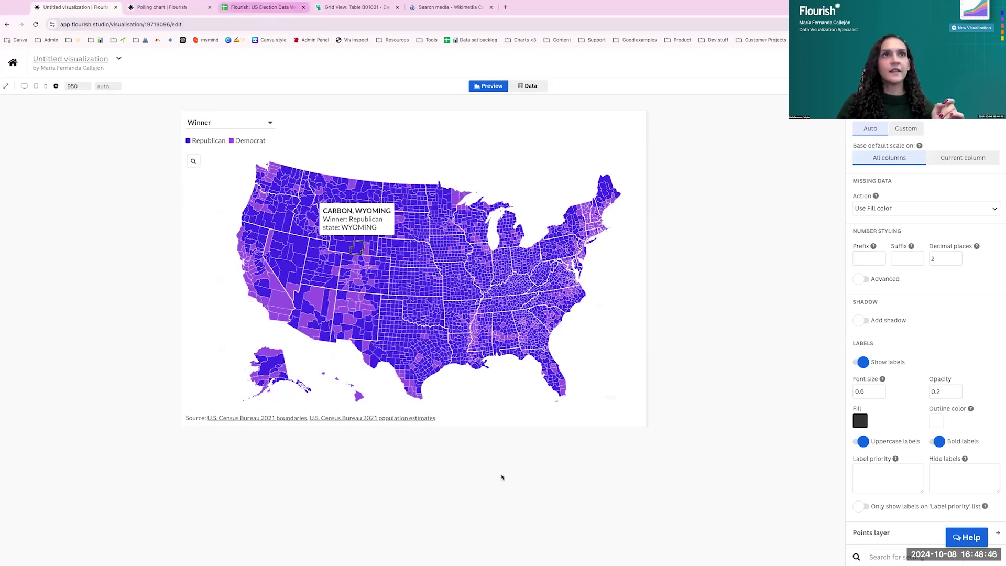
# - Switch to the Google Sheets election workbook and copy the party color codes from the Color codes sheet
pyautogui.press('super+3')
pyautogui.click(636, 561)
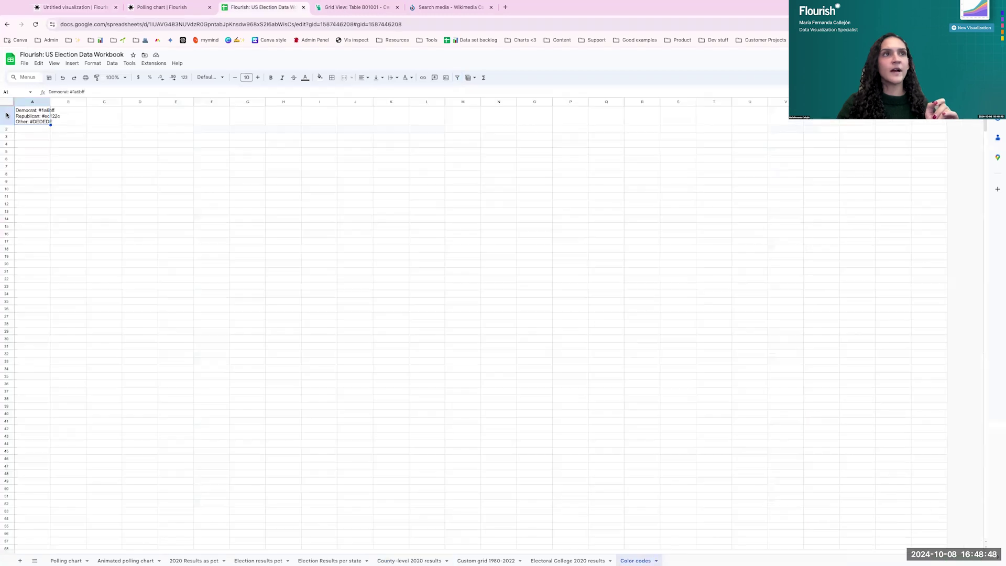
pyautogui.doubleClick(24, 120)
pyautogui.hotkey('ctrl', 'a')
pyautogui.hotkey('ctrl', 'c')
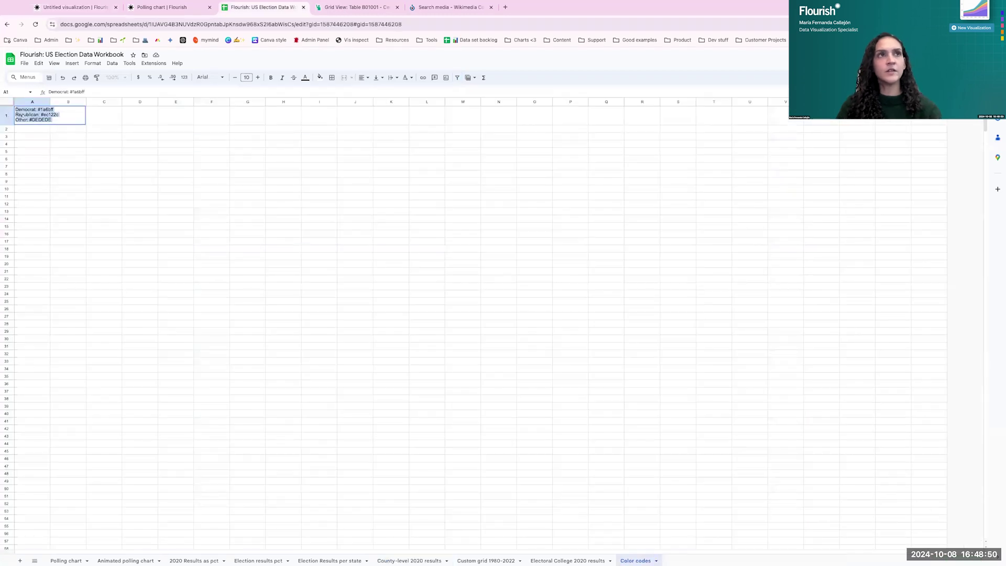
# - Return to Flourish and paste the Regions layer's categorical color overrides: Democrat: #1a6bff, Republican: #ec122c, Other: #DEDEDE
pyautogui.click(73, 8)
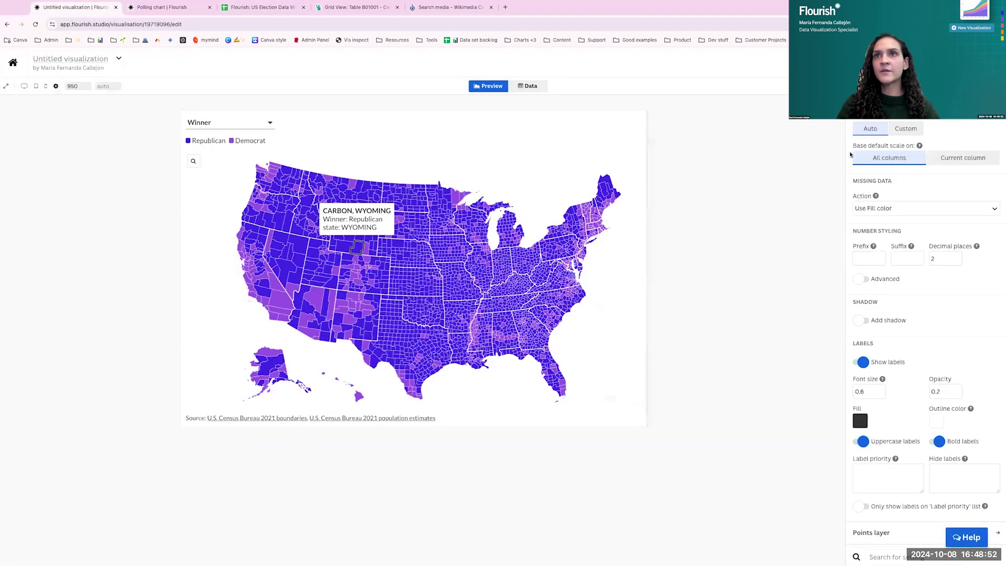
pyautogui.click(878, 128)
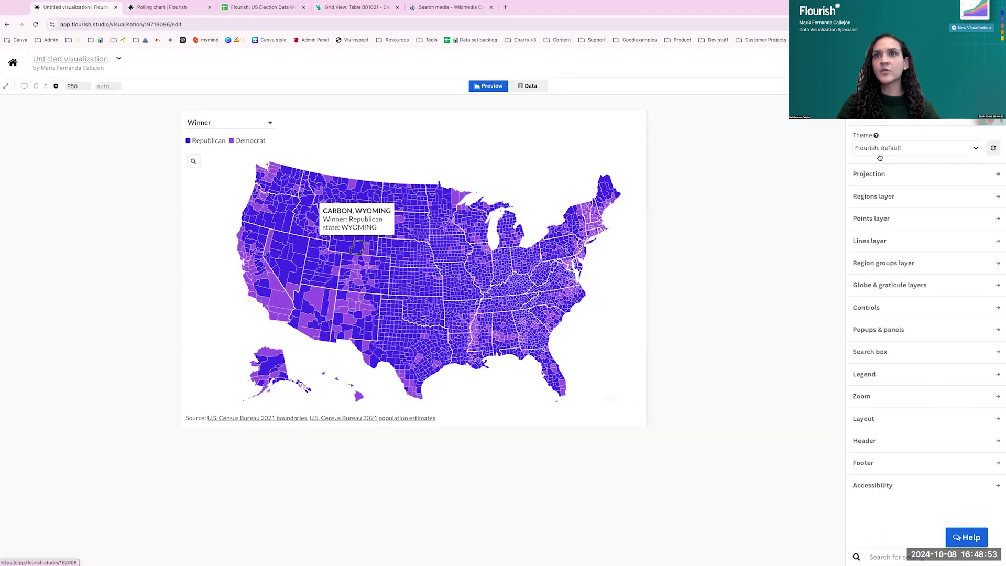
pyautogui.click(873, 196)
pyautogui.scroll(-3, 891, 314)
pyautogui.click(870, 297)
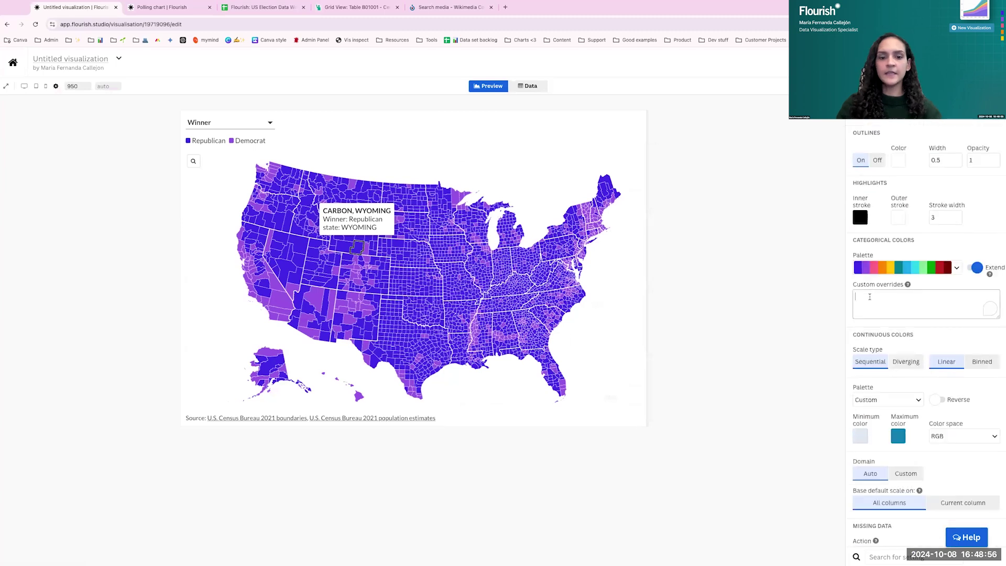
pyautogui.hotkey('ctrl', 'v')
pyautogui.click(784, 318)
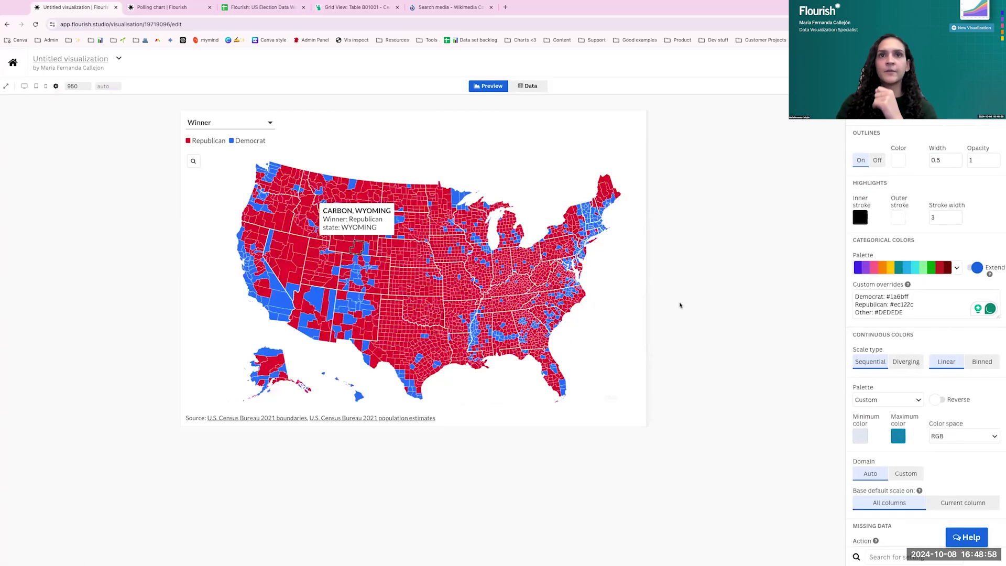
# - Narrow the map preview to 908 and compare the Color by pct of votes view with the Winner view
pyautogui.moveTo(647, 302); pyautogui.dragTo(636, 302)
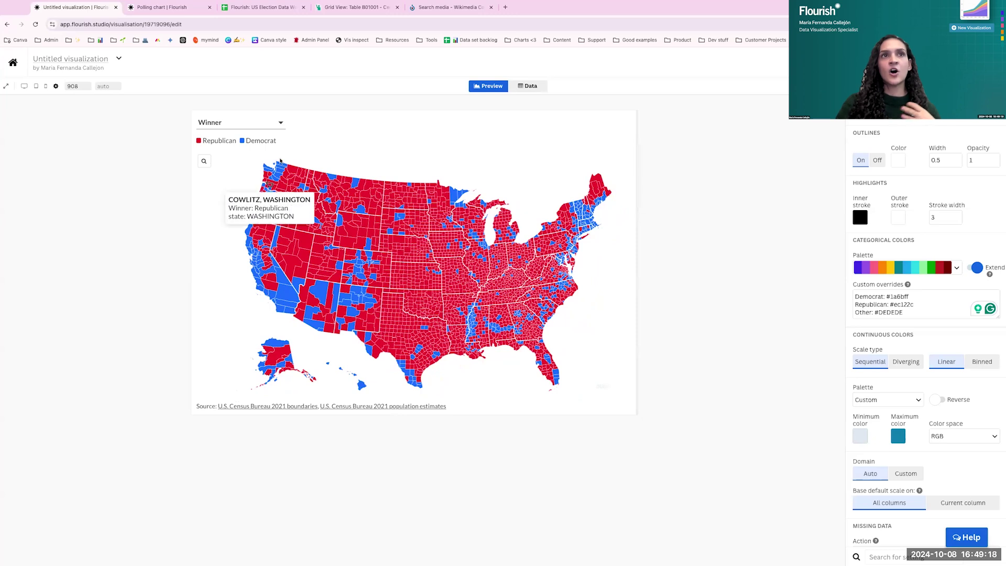
pyautogui.click(273, 126)
pyautogui.click(233, 133)
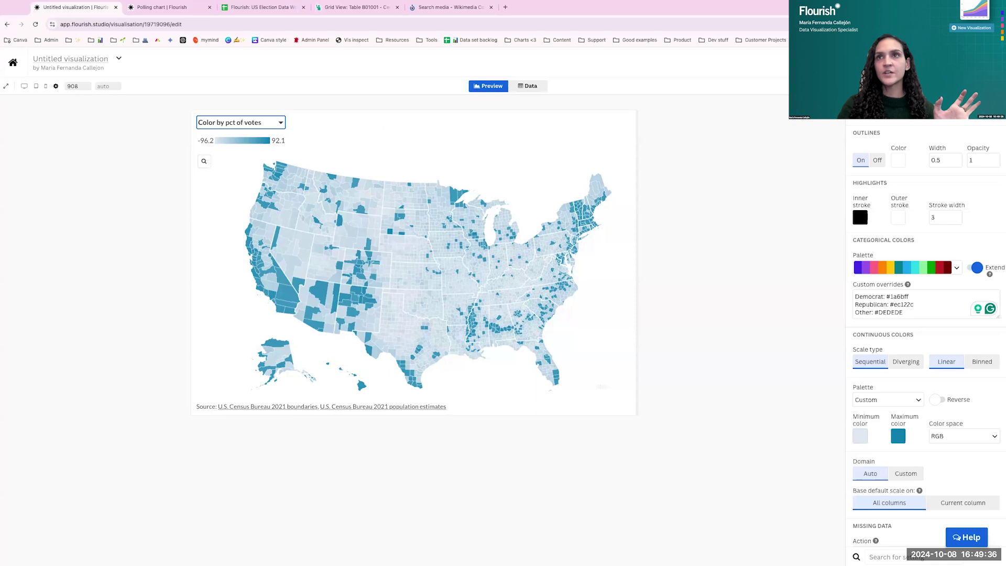
pyautogui.click(241, 122)
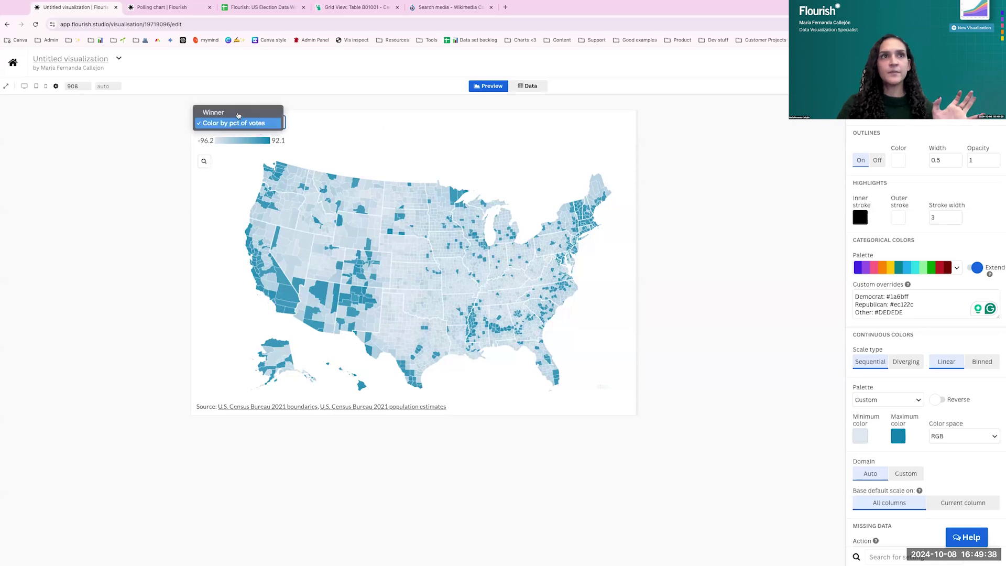
pyautogui.click(238, 114)
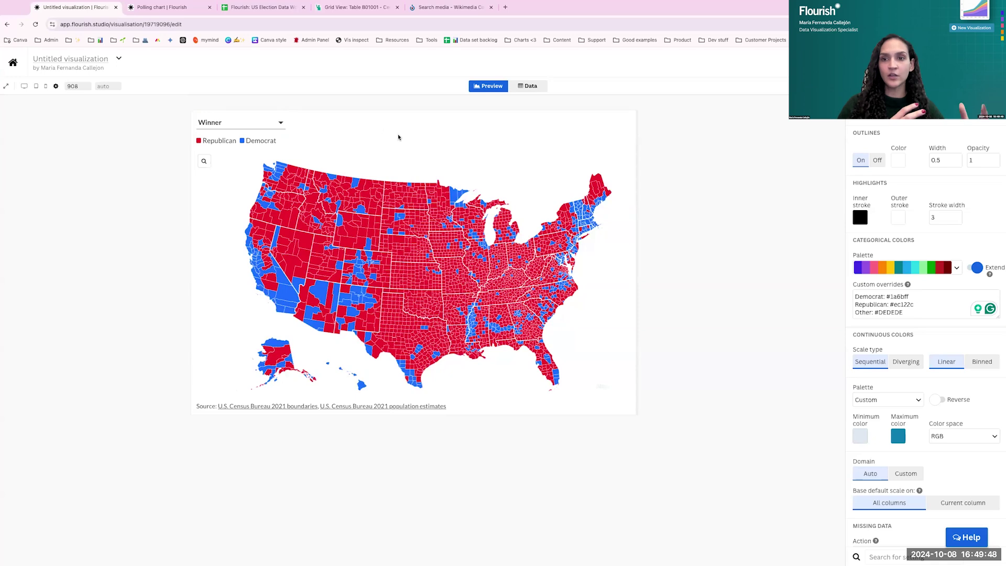
# - Show the map by Color by pct of votes and set the continuous color scale type to Diverging
pyautogui.click(275, 123)
pyautogui.click(257, 134)
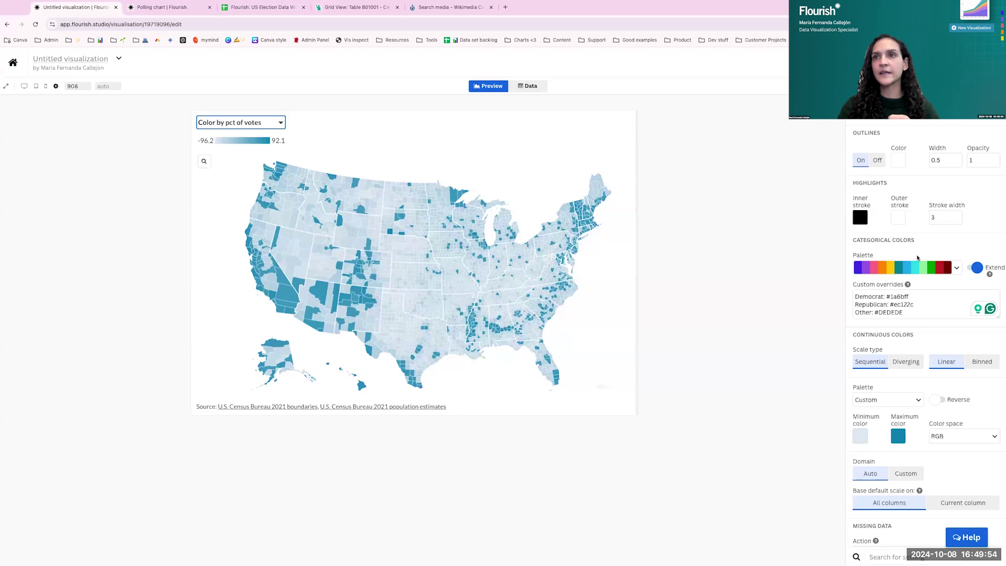
pyautogui.scroll(-3, 884, 291)
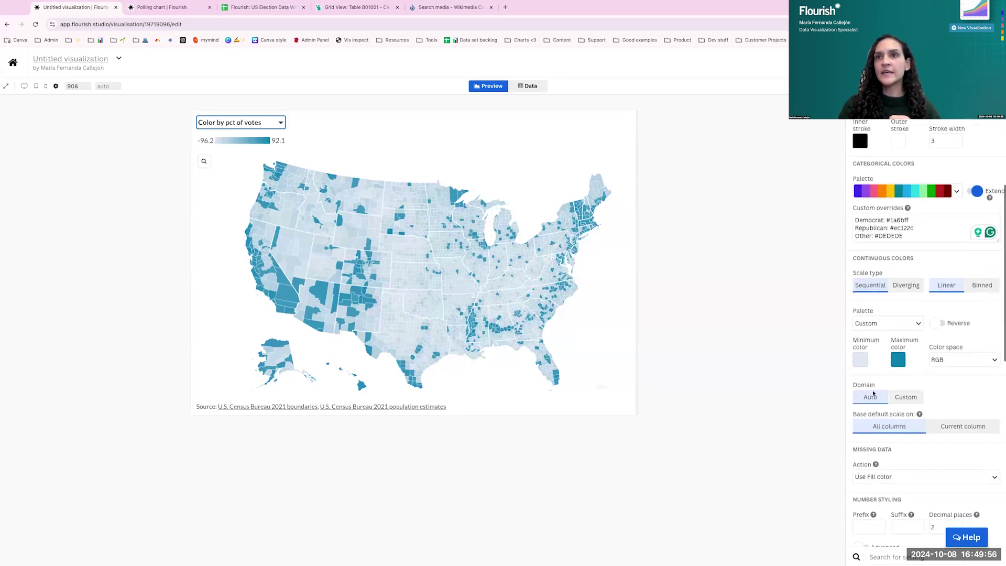
pyautogui.scroll(-1, 870, 294)
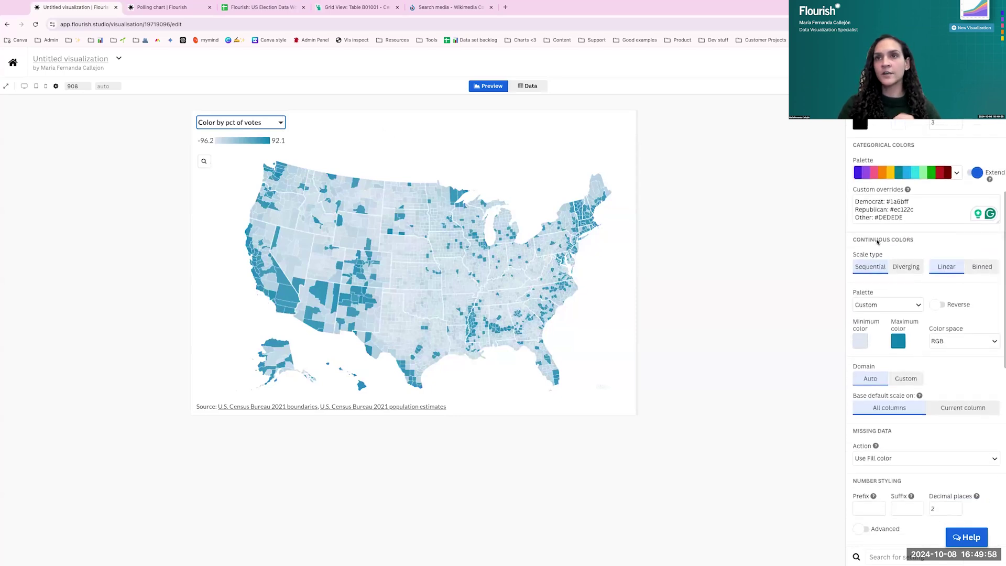
pyautogui.click(906, 266)
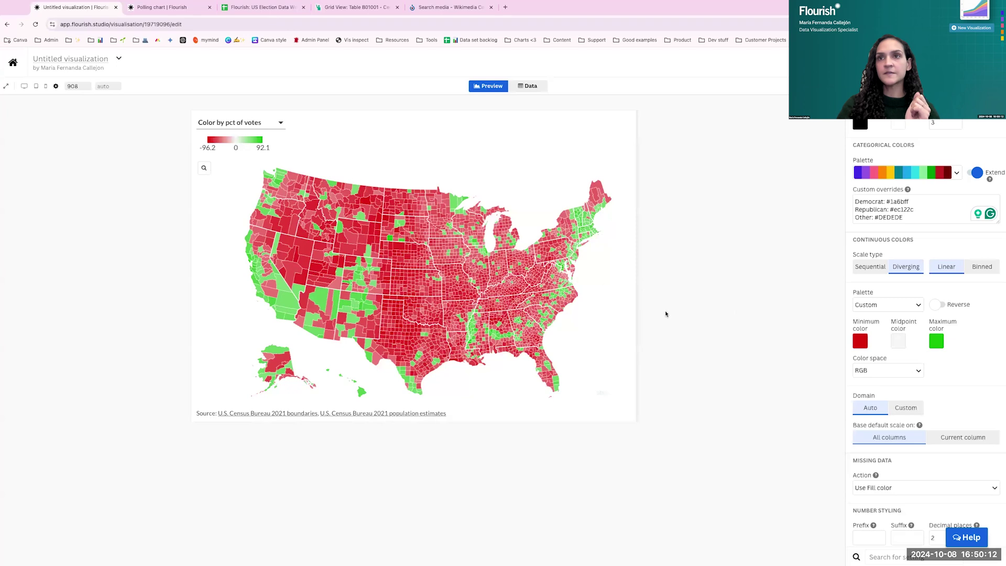
# - Set the diverging scale's maximum color to a bright blue, about RGB 26, 64, 255
pyautogui.click(938, 342)
pyautogui.click(906, 494)
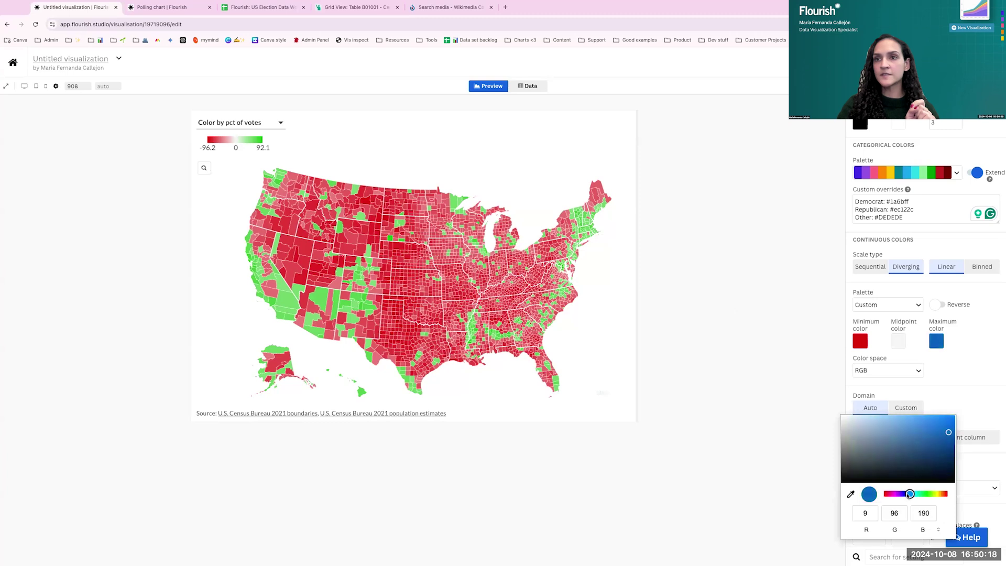
pyautogui.moveTo(934, 454)
pyautogui.mouseDown()
pyautogui.moveTo(933, 423)
pyautogui.moveTo(943, 415)
pyautogui.mouseUp()
pyautogui.click(819, 389)
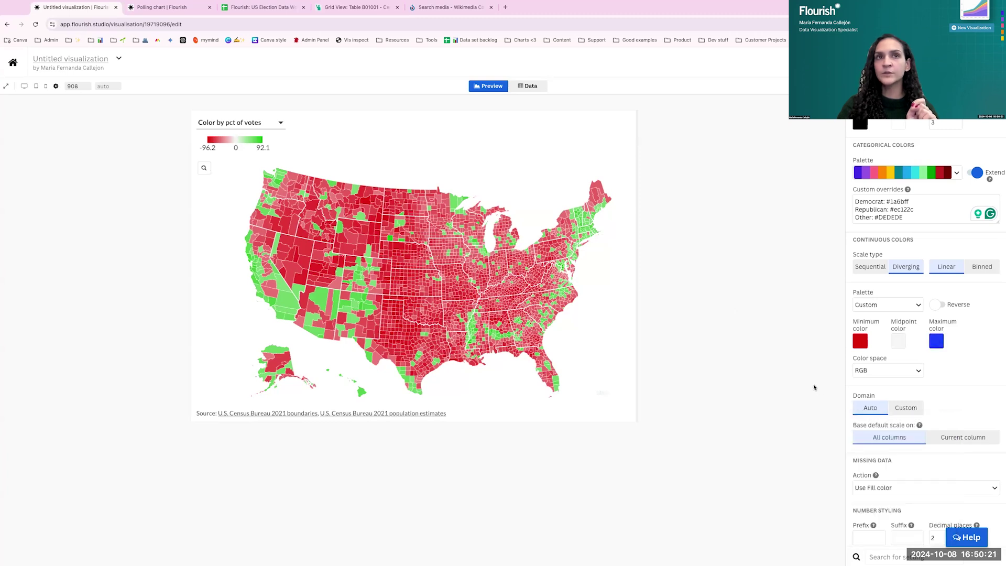
# - Set the diverging scale's midpoint color to a very pale lavender, about RGB 242, 242, 253, starting from the sampled maximum blue
pyautogui.click(898, 341)
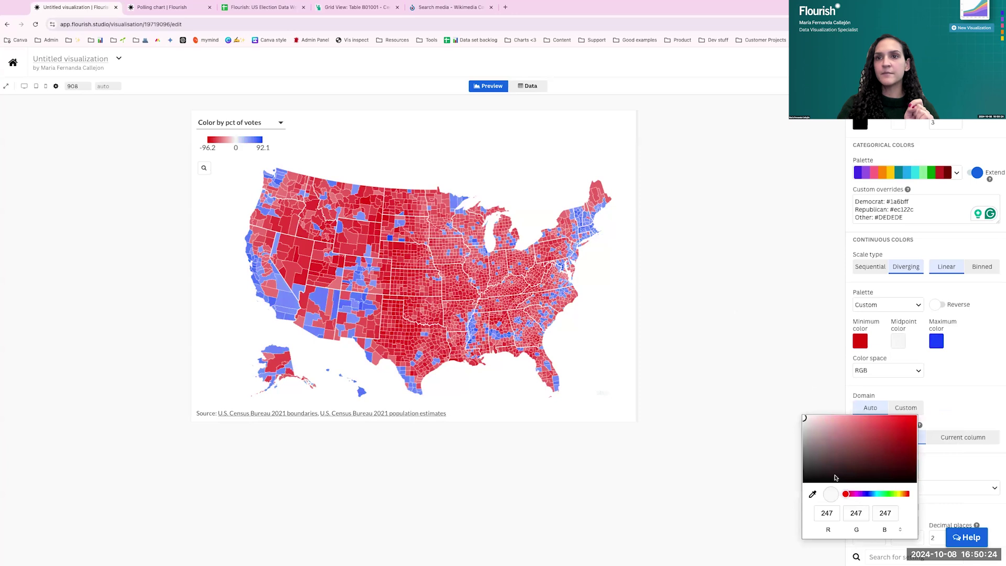
pyautogui.click(813, 494)
pyautogui.click(937, 341)
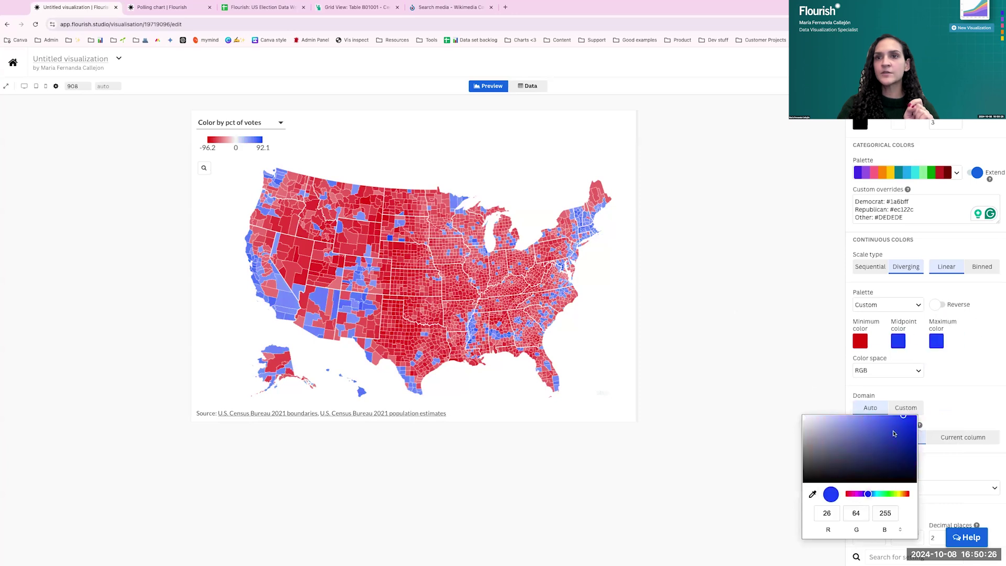
pyautogui.moveTo(904, 418); pyautogui.dragTo(819, 417)
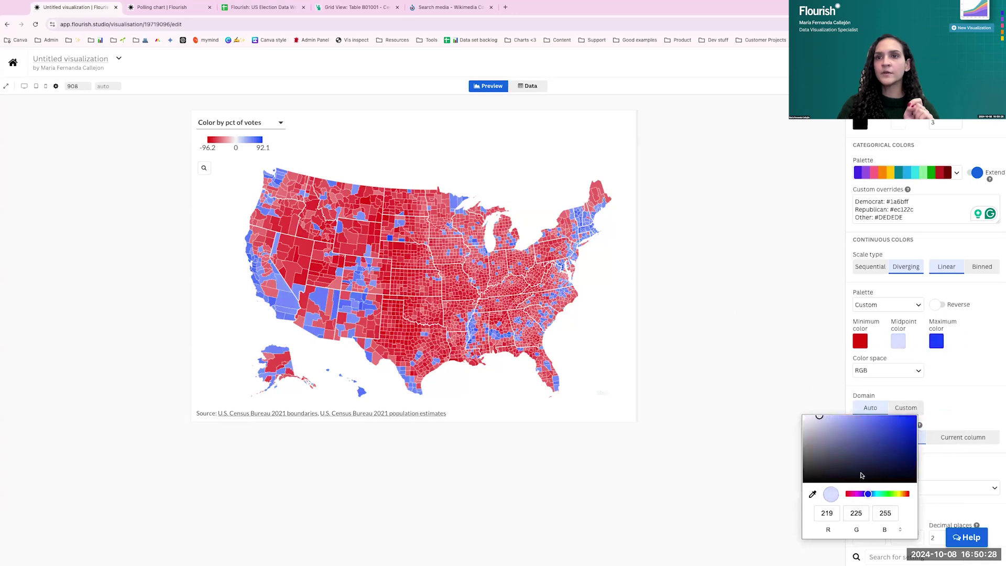
pyautogui.moveTo(869, 494); pyautogui.dragTo(866, 494)
pyautogui.moveTo(828, 433); pyautogui.dragTo(810, 418)
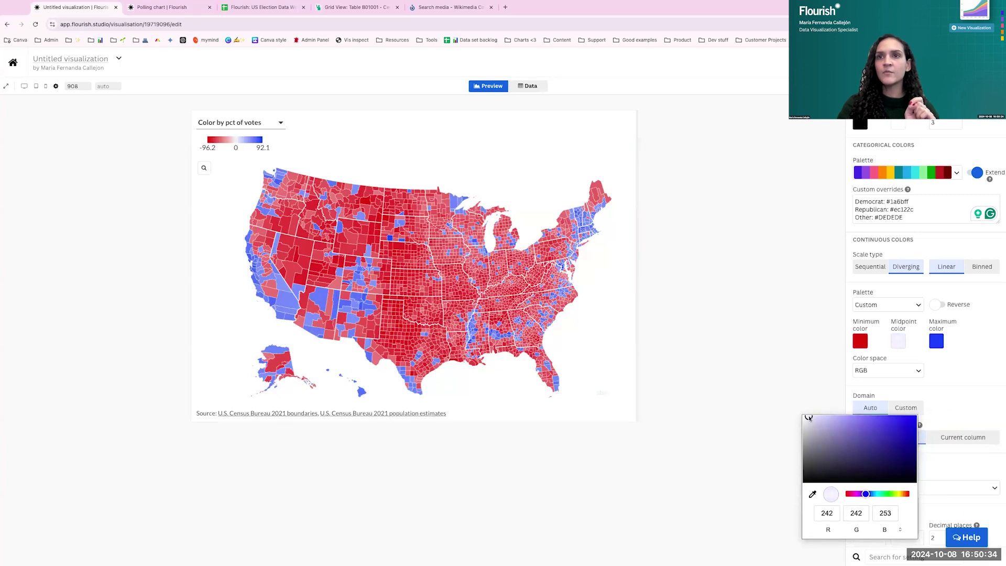
pyautogui.click(796, 359)
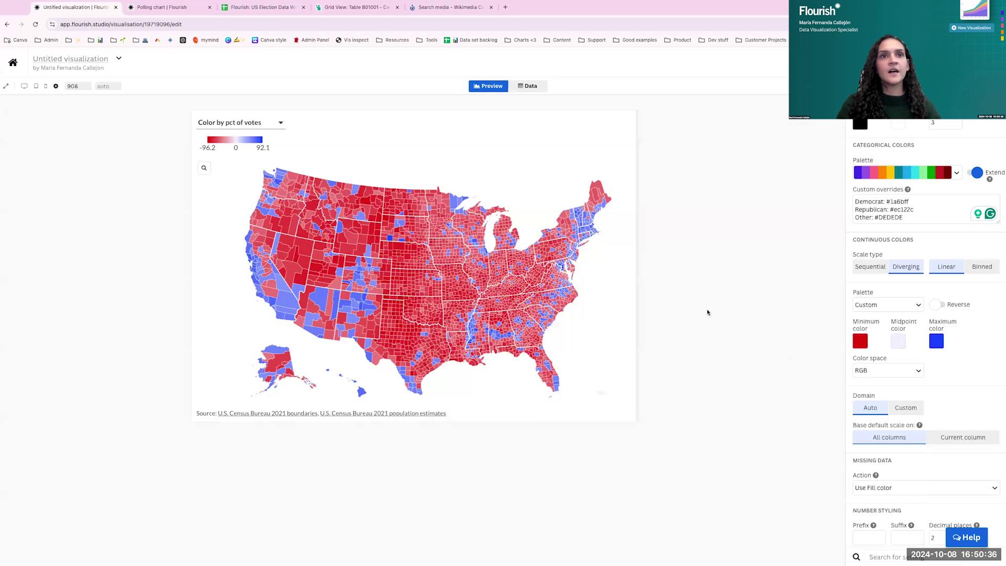
# - Set the diverging scale's maximum color to a slightly darker blue, about RGB 16, 54, 244
pyautogui.moveTo(470, 320)
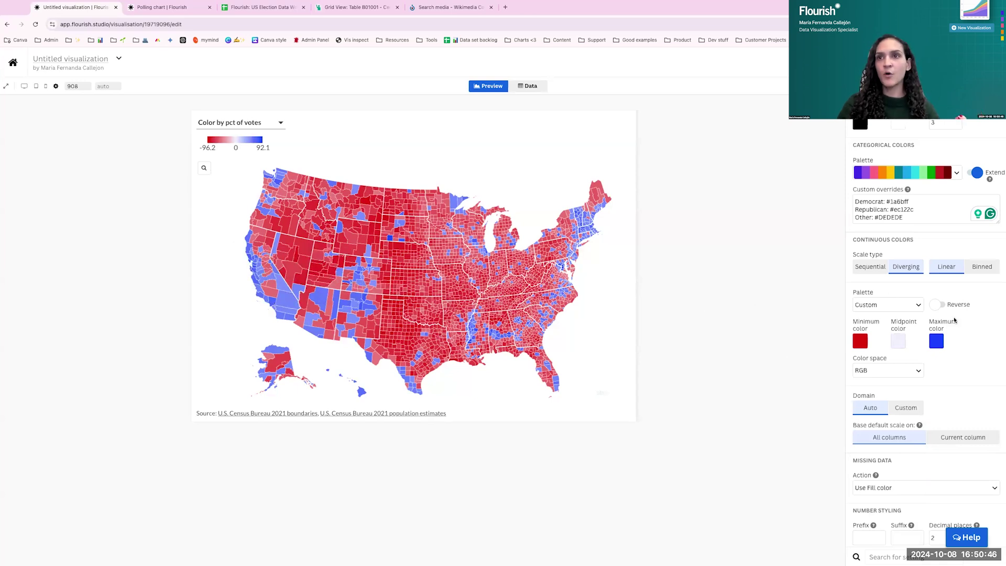
pyautogui.click(937, 342)
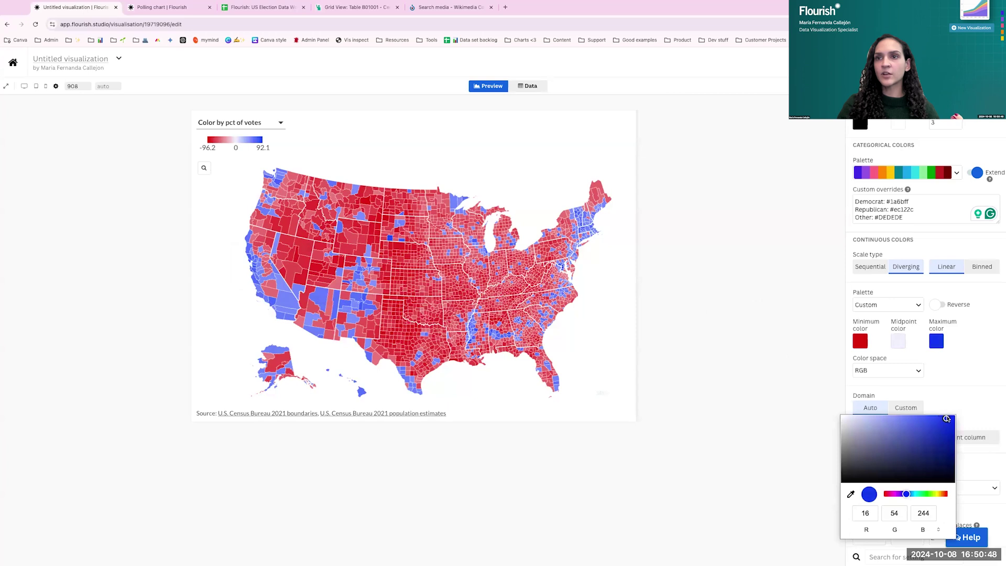
pyautogui.click(736, 382)
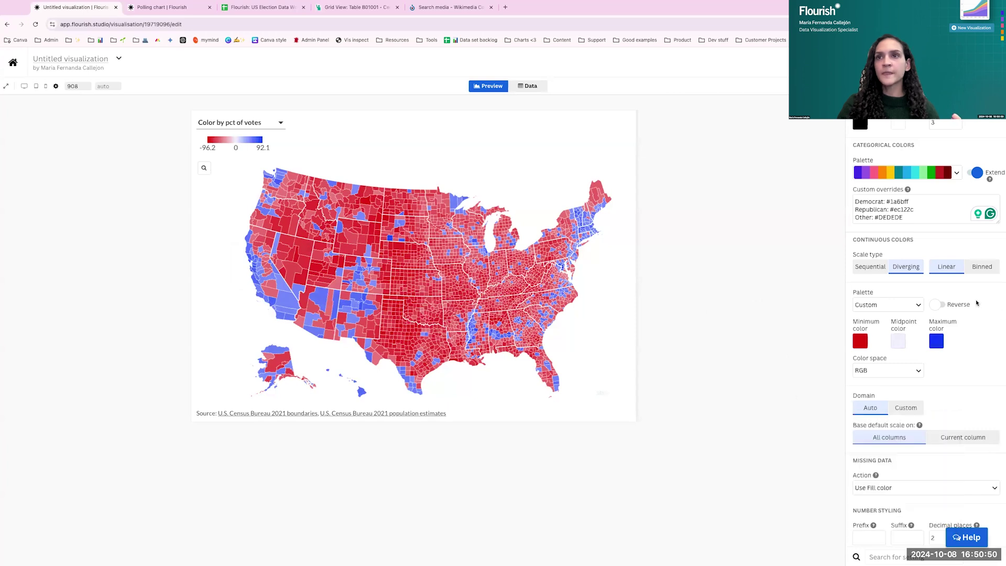
# - Make the continuous color scale binned with Quantile mode and 10 bins, and widen the map preview to 1028
pyautogui.click(973, 273)
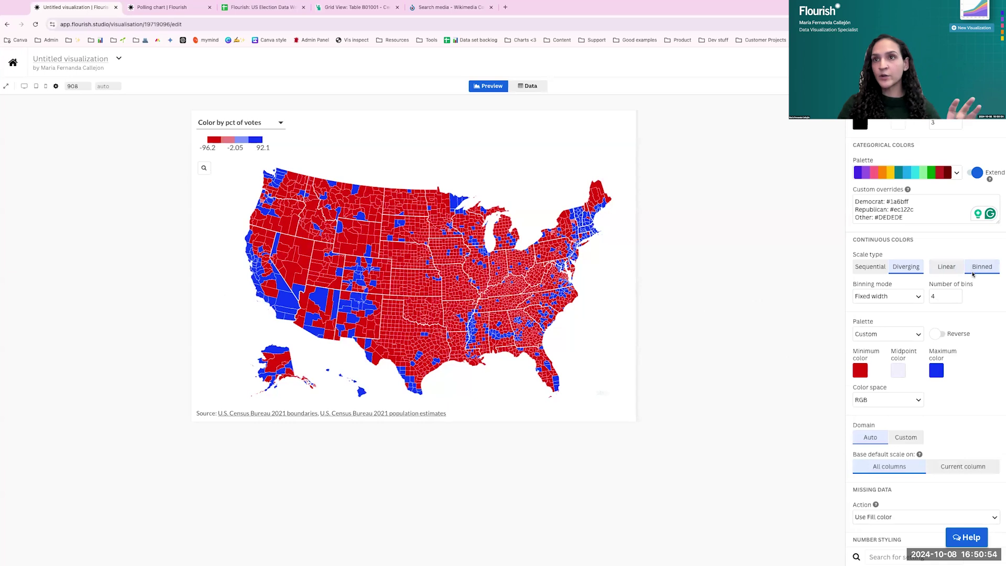
pyautogui.click(896, 298)
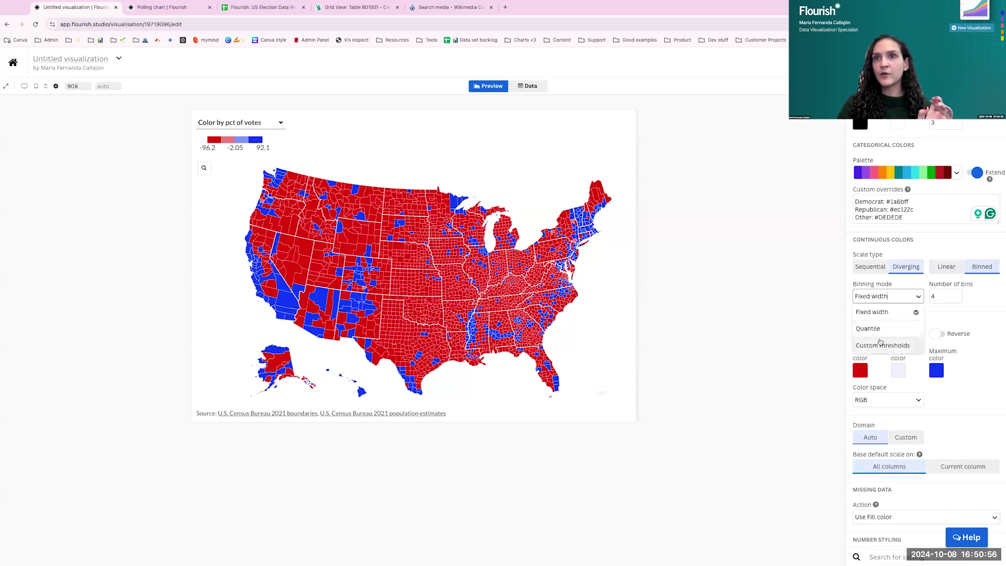
pyautogui.click(881, 336)
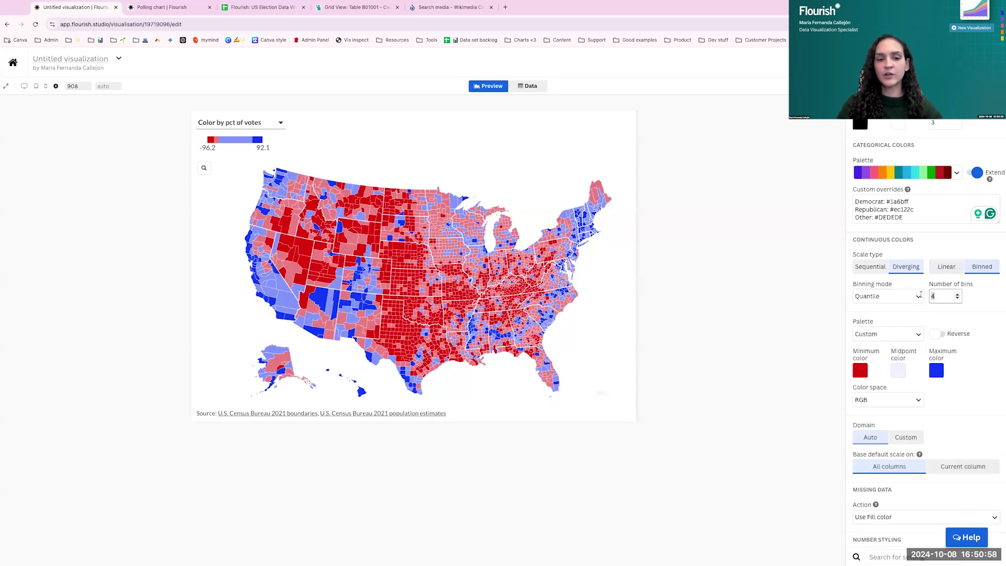
pyautogui.write('10')
pyautogui.click(784, 257)
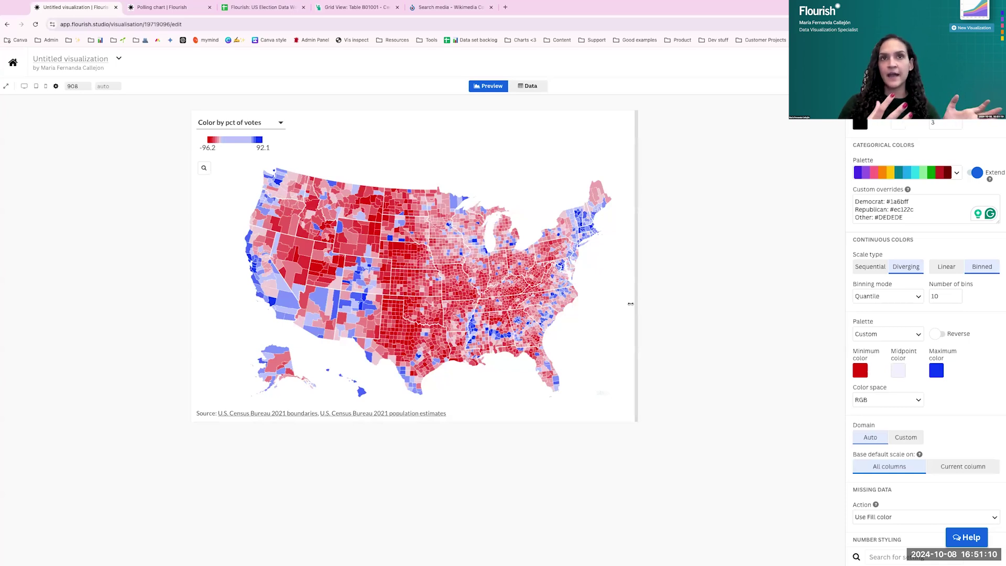
pyautogui.moveTo(665, 304); pyautogui.dragTo(665, 304)
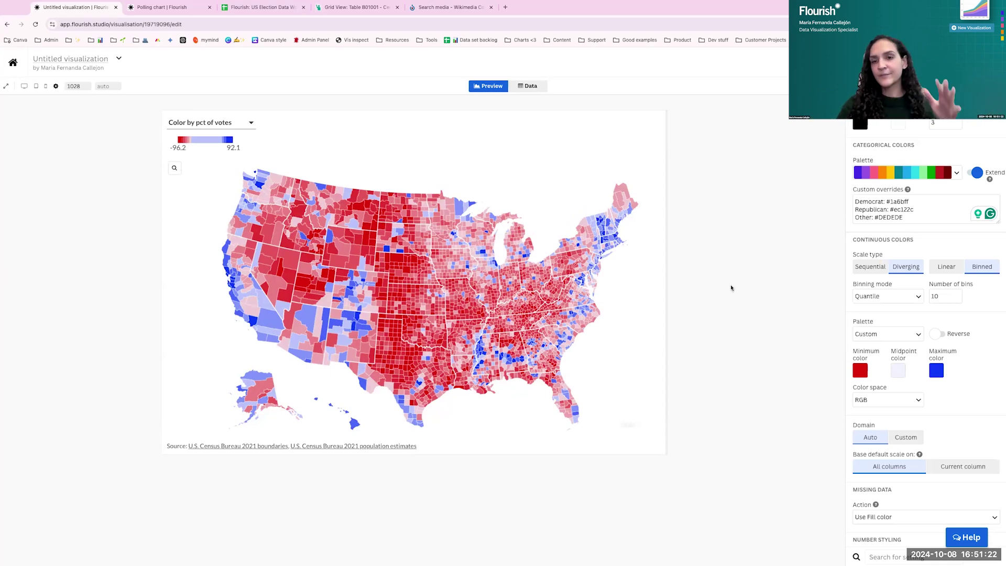
# - Center-align the map's legend and its view-switching controls
pyautogui.scroll(2, 893, 243)
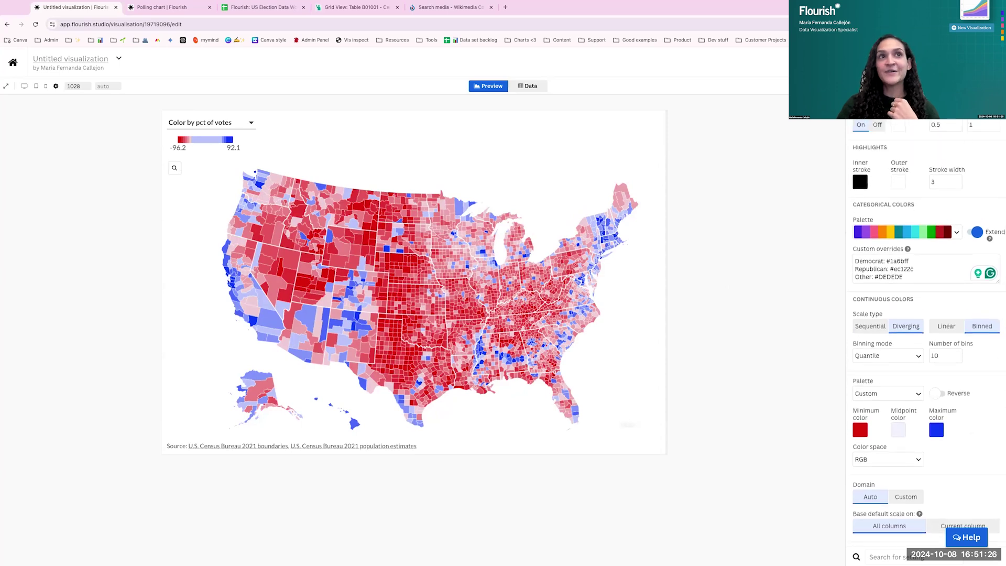
pyautogui.click(854, 108)
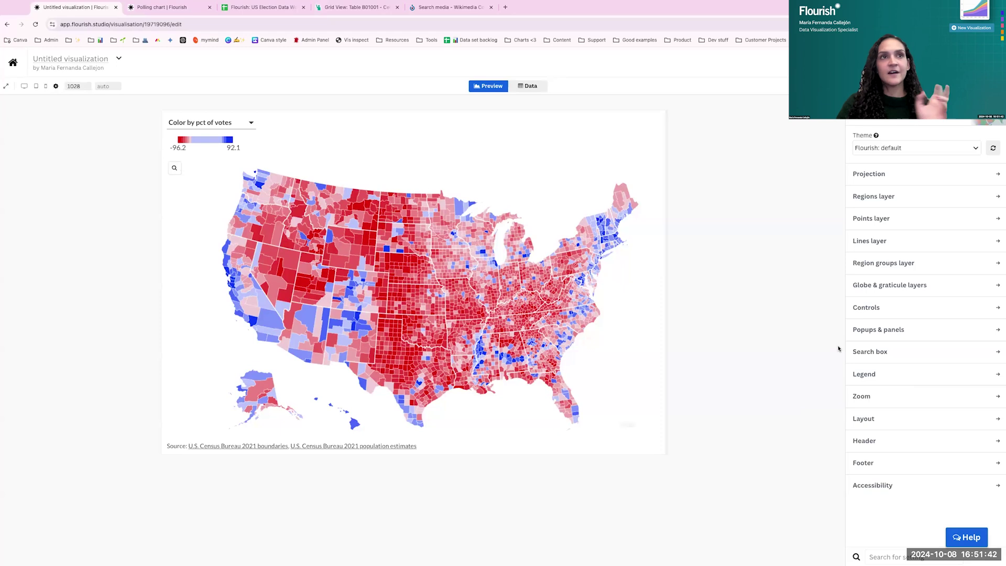
pyautogui.click(900, 374)
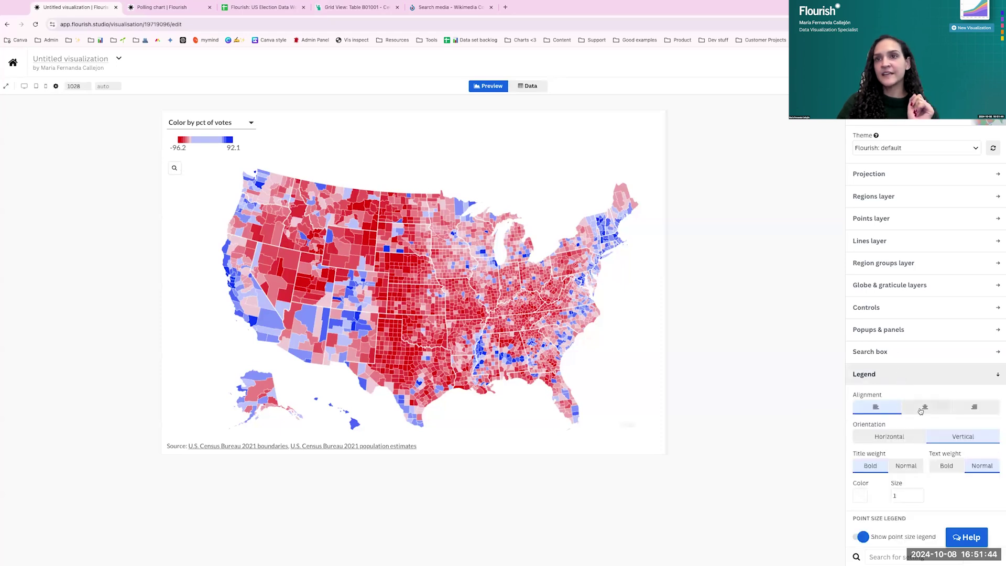
pyautogui.click(913, 308)
pyautogui.click(906, 355)
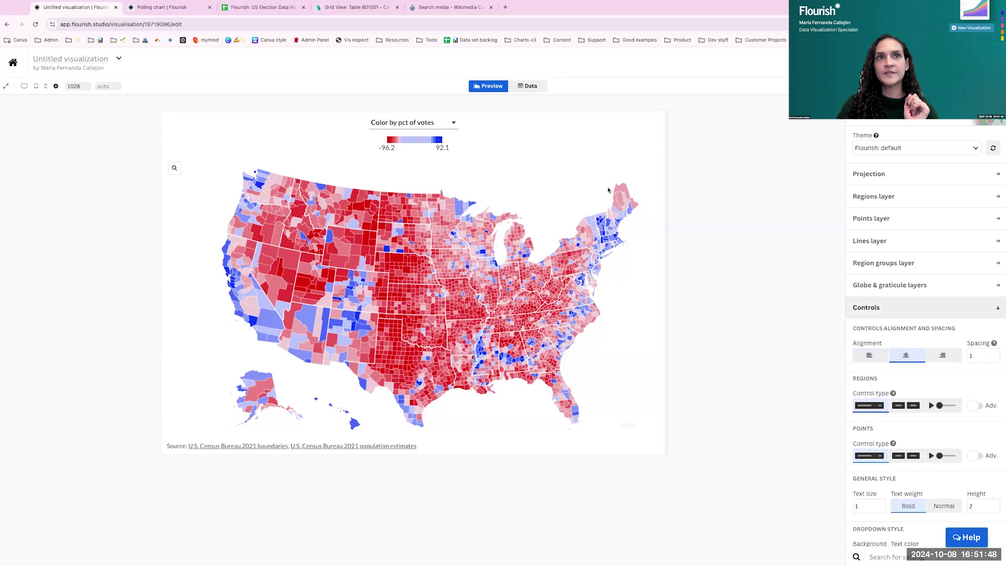
# - Set the regions control type to buttons and keep the map on the Color by pct of votes view
pyautogui.click(907, 405)
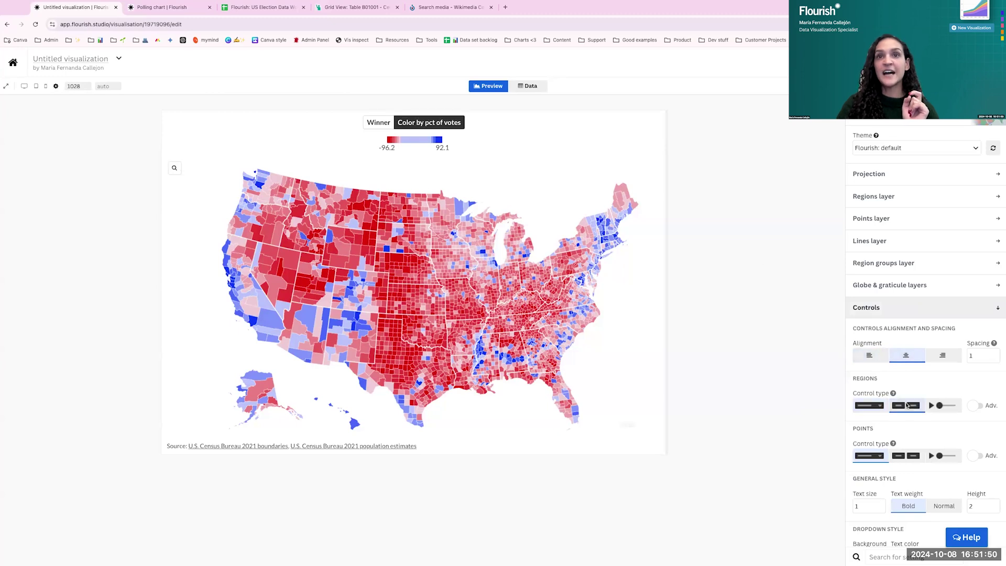
pyautogui.click(871, 406)
pyautogui.click(915, 408)
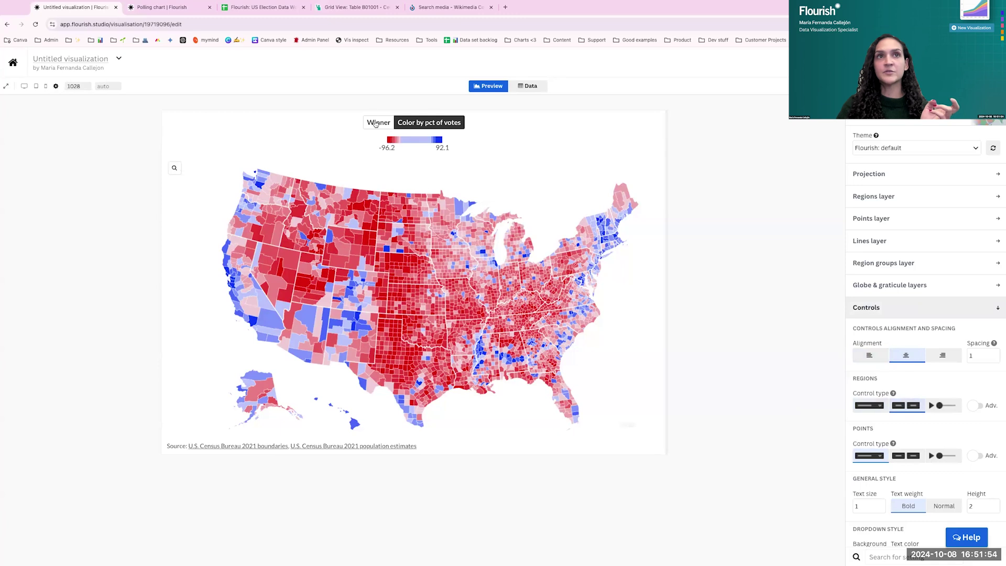
pyautogui.click(421, 122)
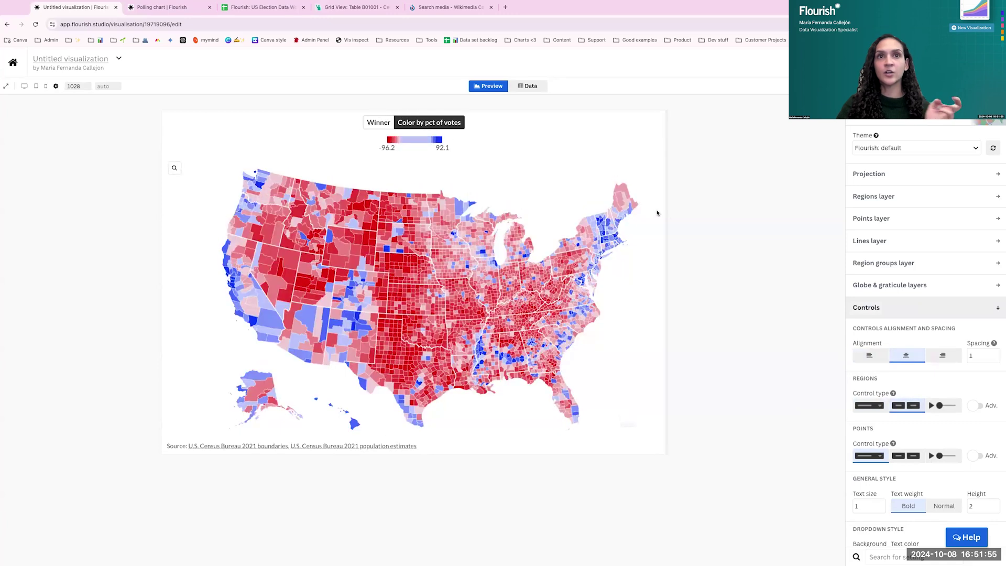
# - Add the header title "2020 US Presidential Results" to the map
pyautogui.click(902, 311)
pyautogui.click(871, 442)
pyautogui.scroll(-2, 871, 441)
pyautogui.click(901, 459)
pyautogui.write('202')
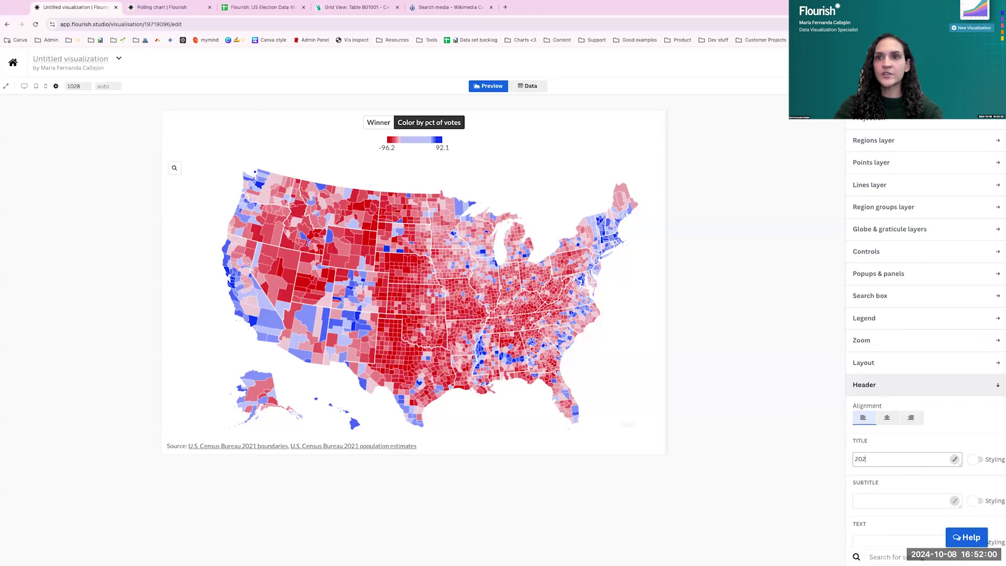
pyautogui.write('0 US Presidential Resul')
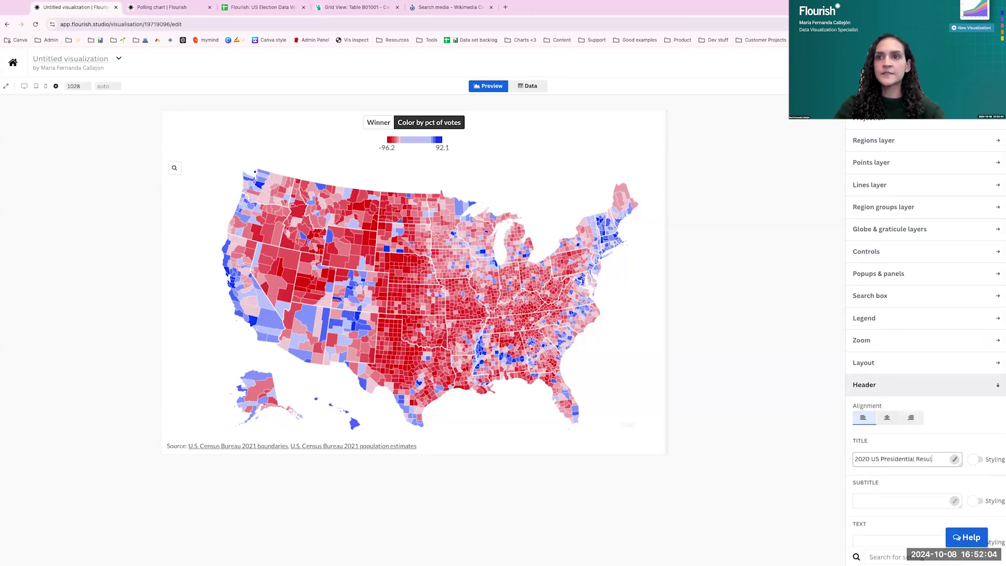
pyautogui.write('ts')
pyautogui.click(894, 387)
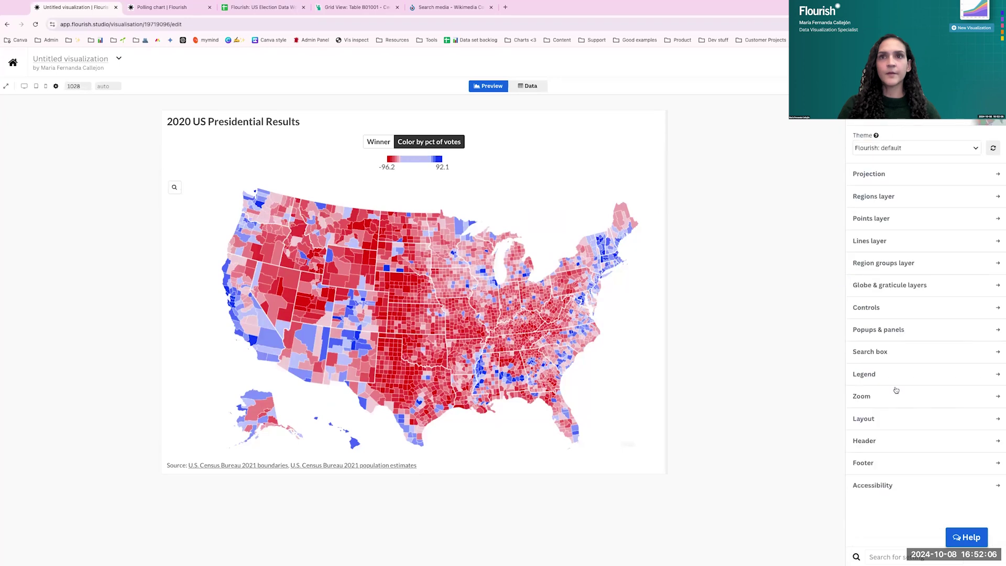
# - Center-align the header and enable title styling with a custom title size of 2
pyautogui.click(879, 441)
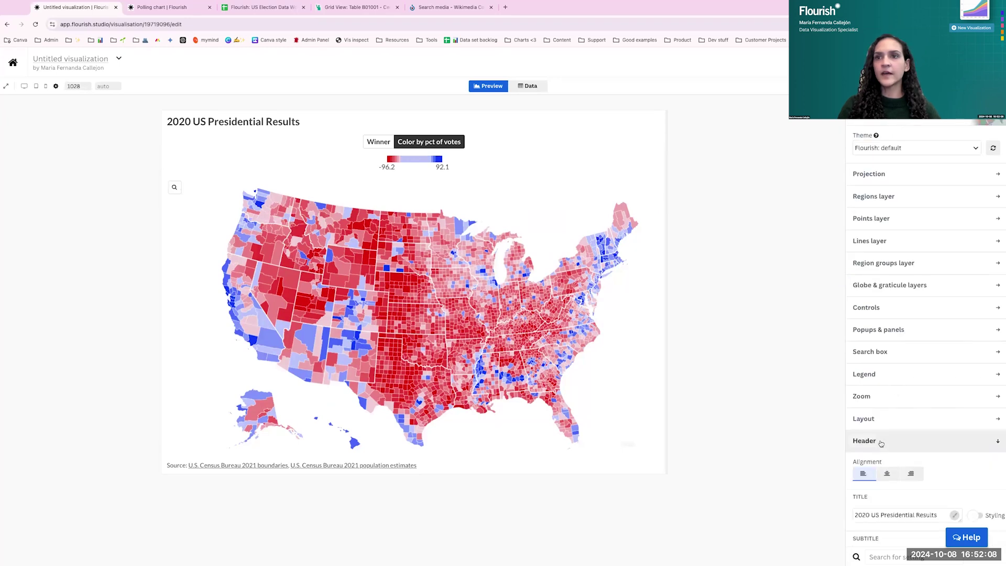
pyautogui.click(896, 402)
pyautogui.click(976, 444)
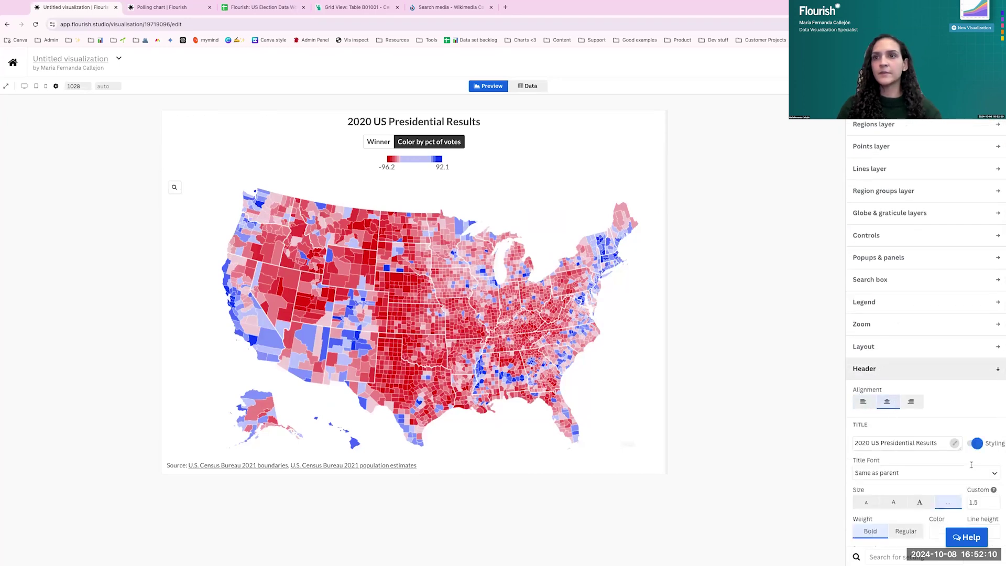
pyautogui.scroll(-1, 975, 445)
pyautogui.doubleClick(973, 470)
pyautogui.write('2')
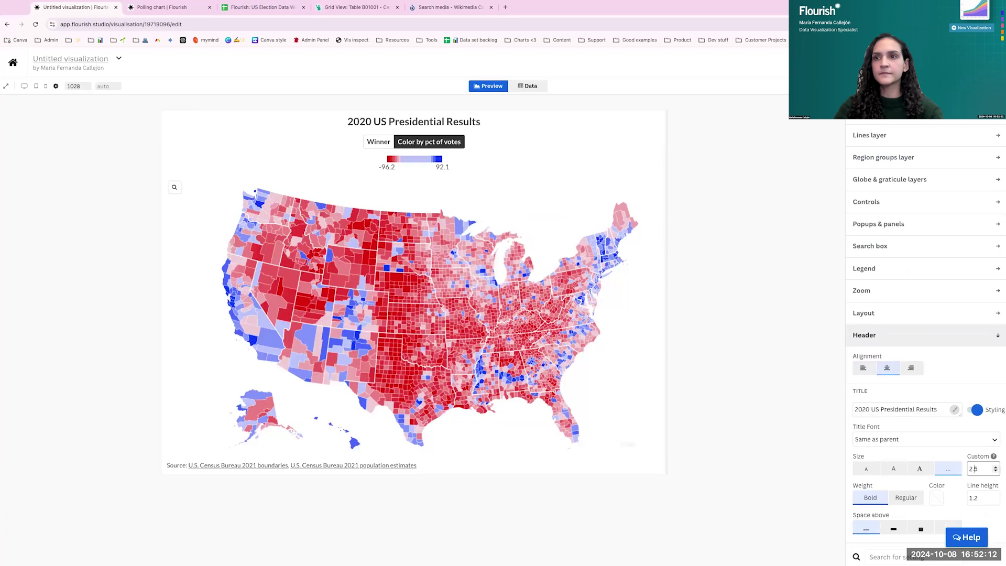
pyautogui.click(775, 441)
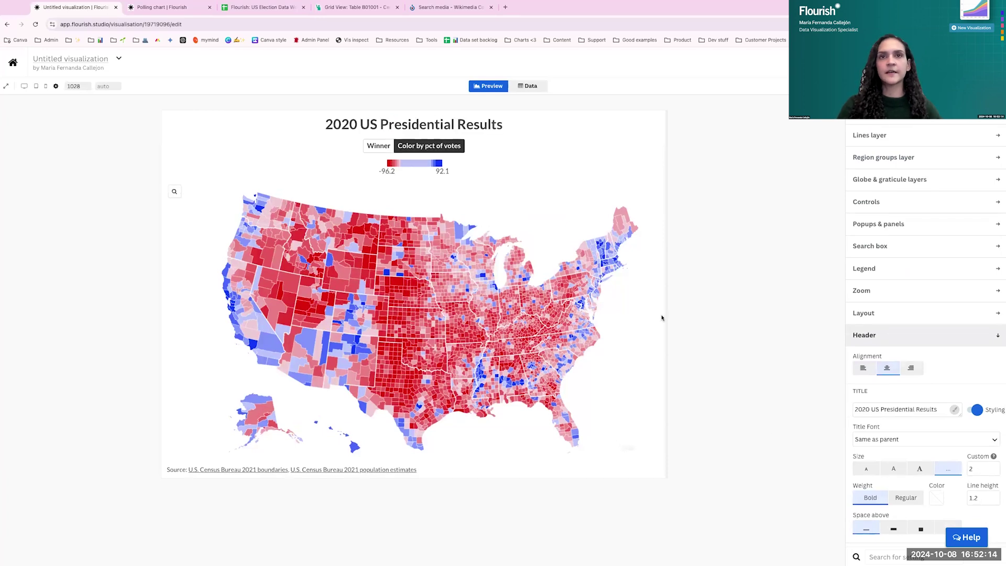
pyautogui.click(868, 338)
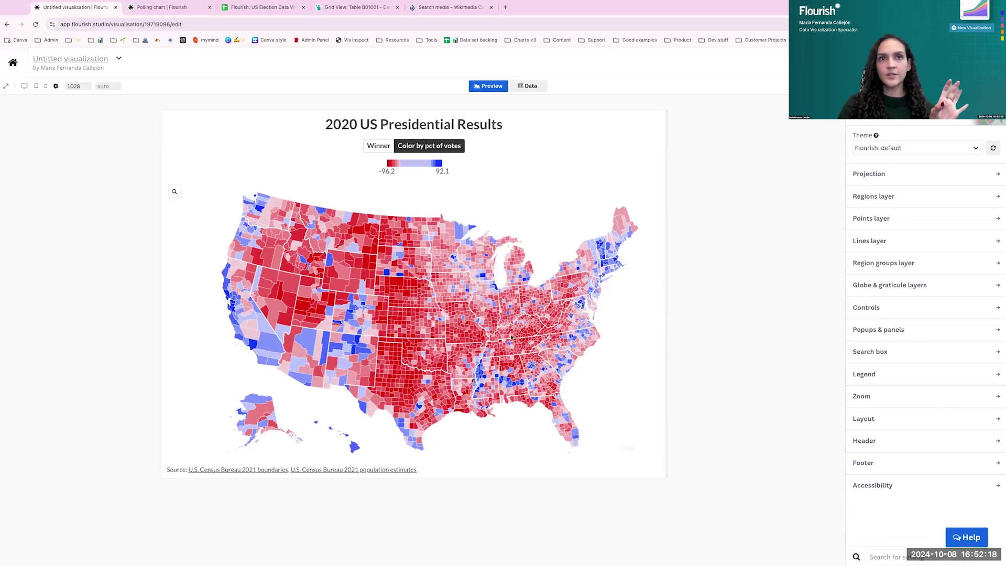
# - Assign columns D, I and L of the Regions data as the info for popups and return to the map preview
pyautogui.moveTo(511, 335)
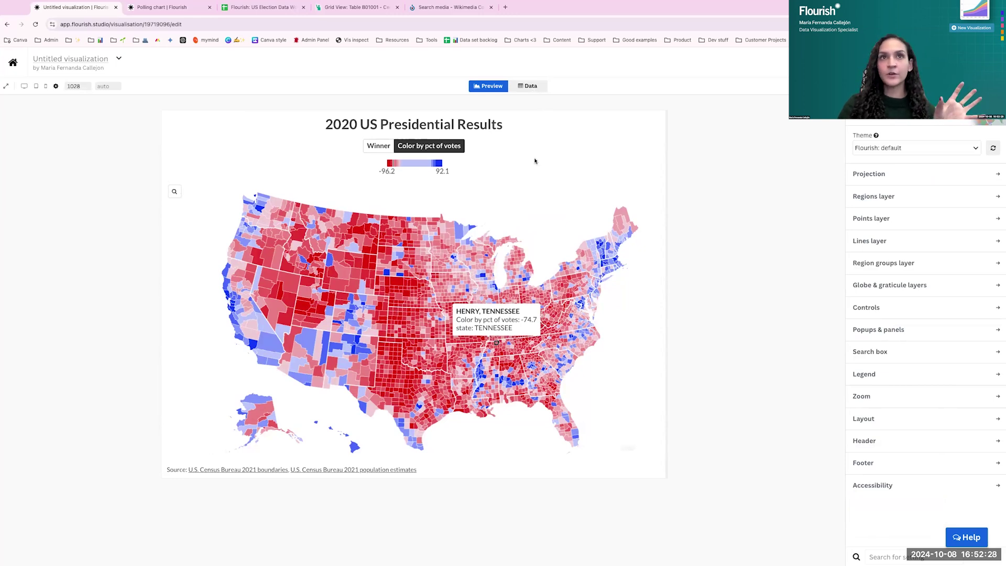
pyautogui.click(528, 89)
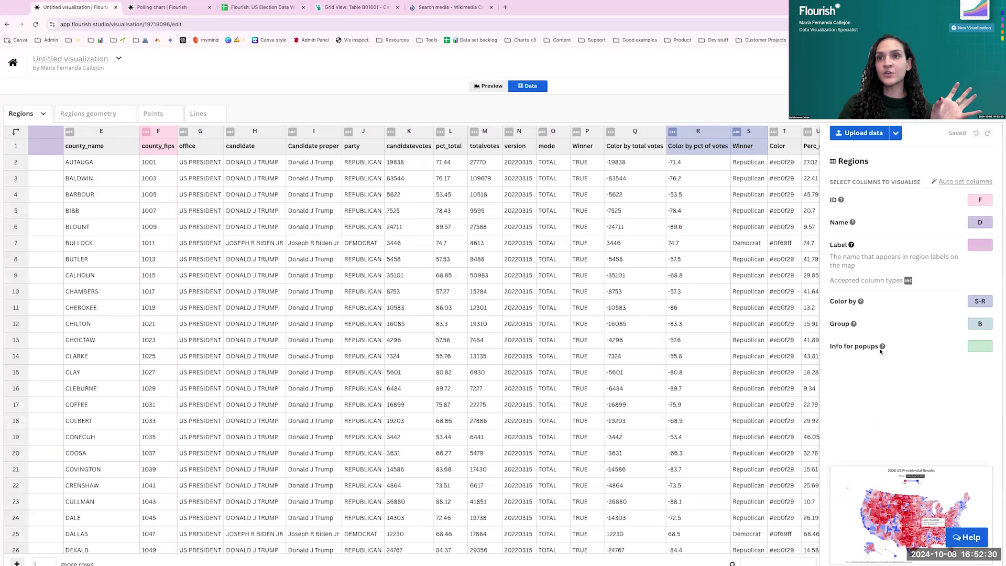
pyautogui.moveTo(879, 350); pyautogui.dragTo(828, 350)
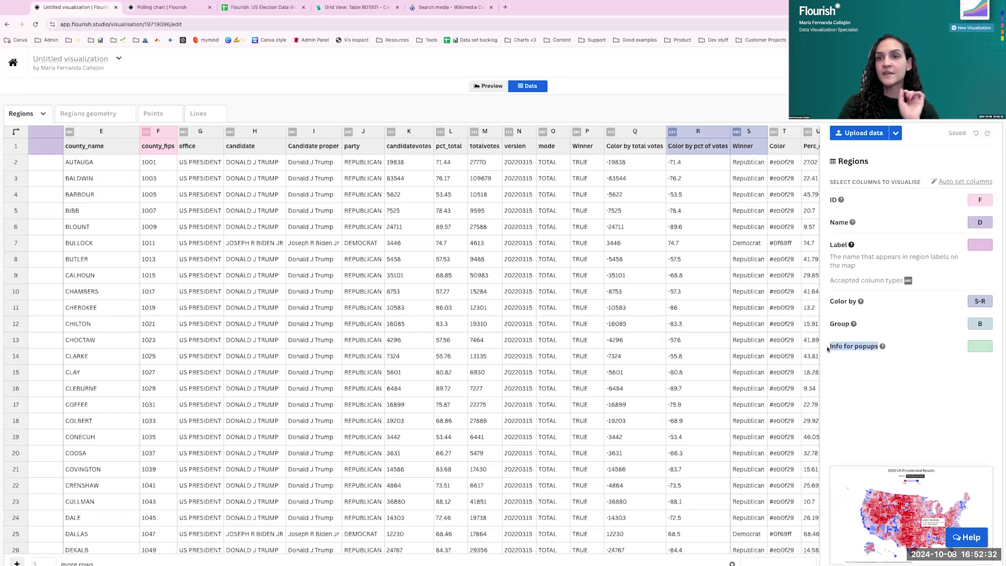
pyautogui.hscroll(-2, 693, 338)
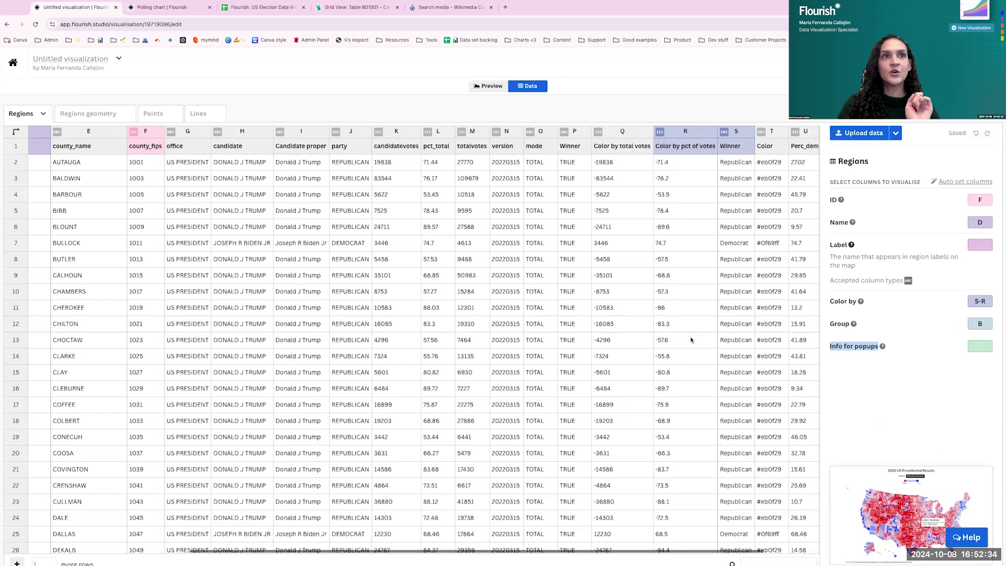
pyautogui.hscroll(-5, 691, 339)
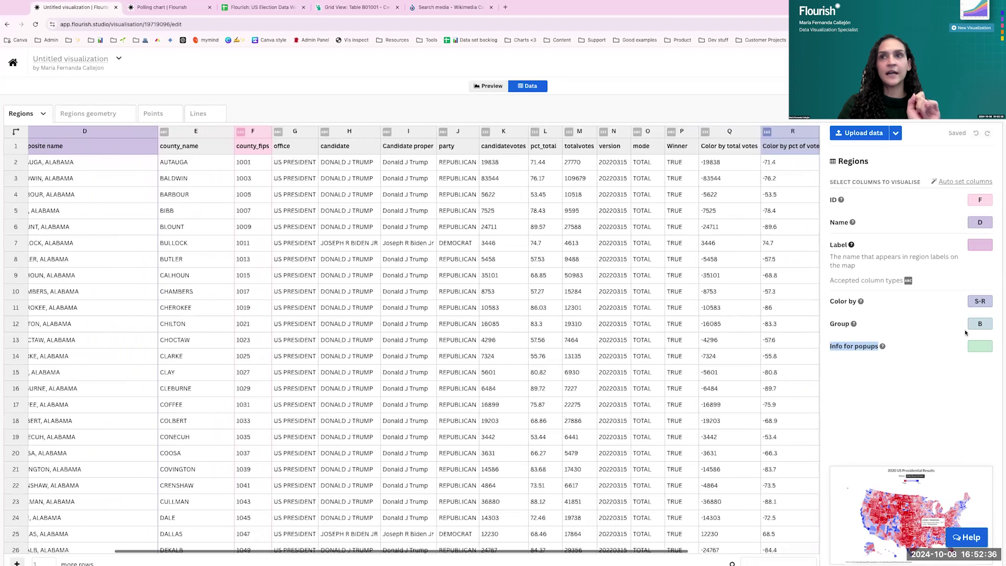
pyautogui.click(983, 347)
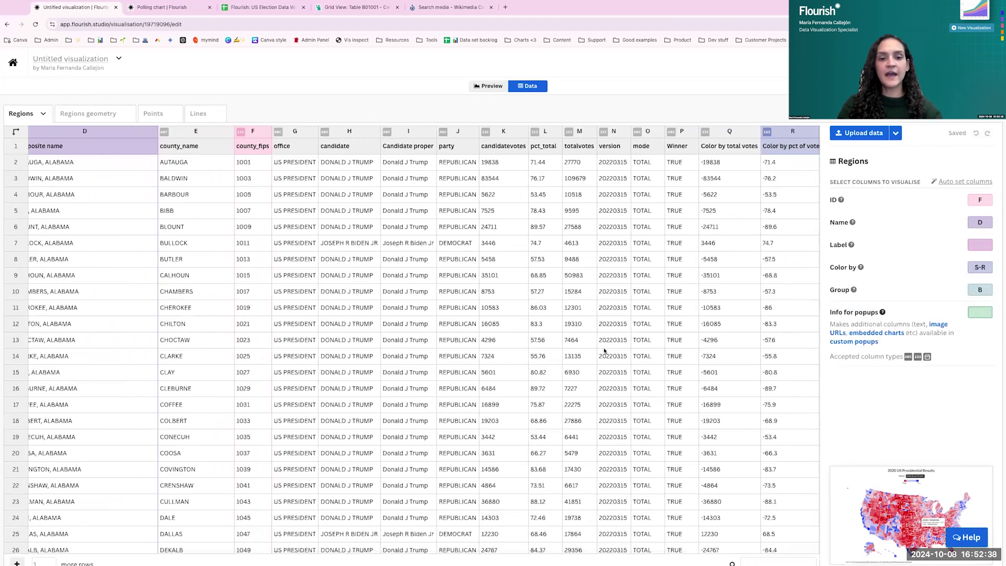
pyautogui.write(',')
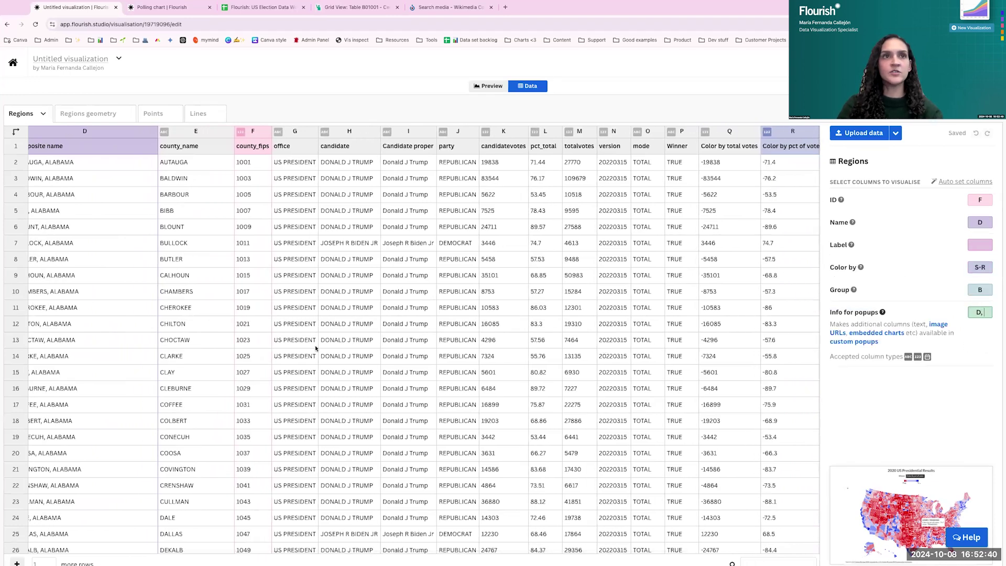
pyautogui.hscroll(2, 318, 331)
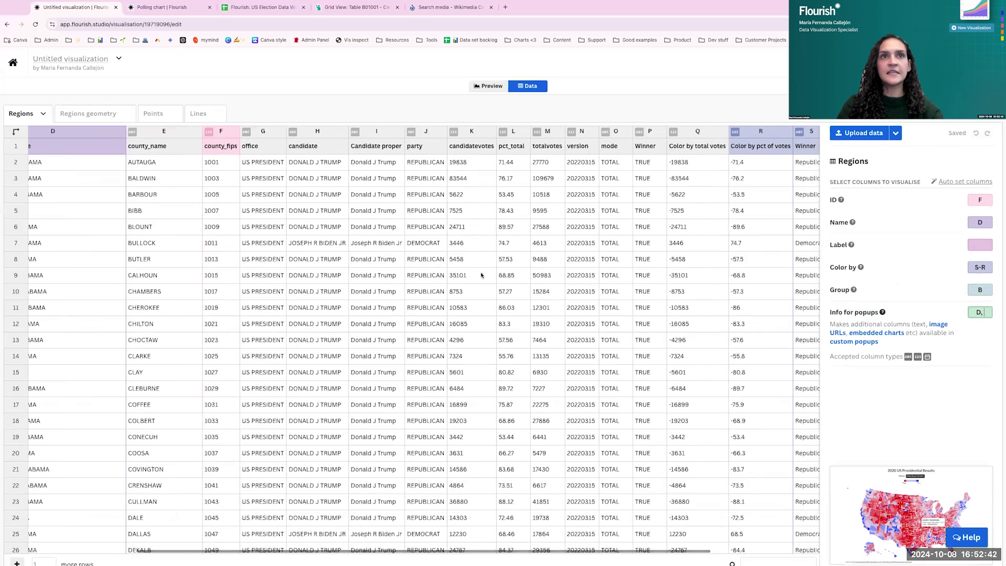
pyautogui.write('I,')
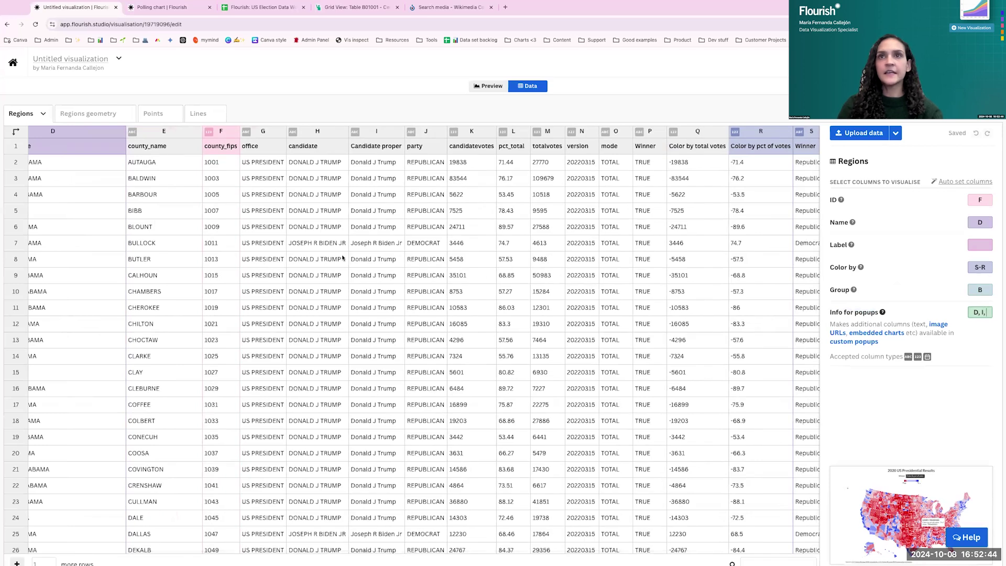
pyautogui.hscroll(2, 491, 270)
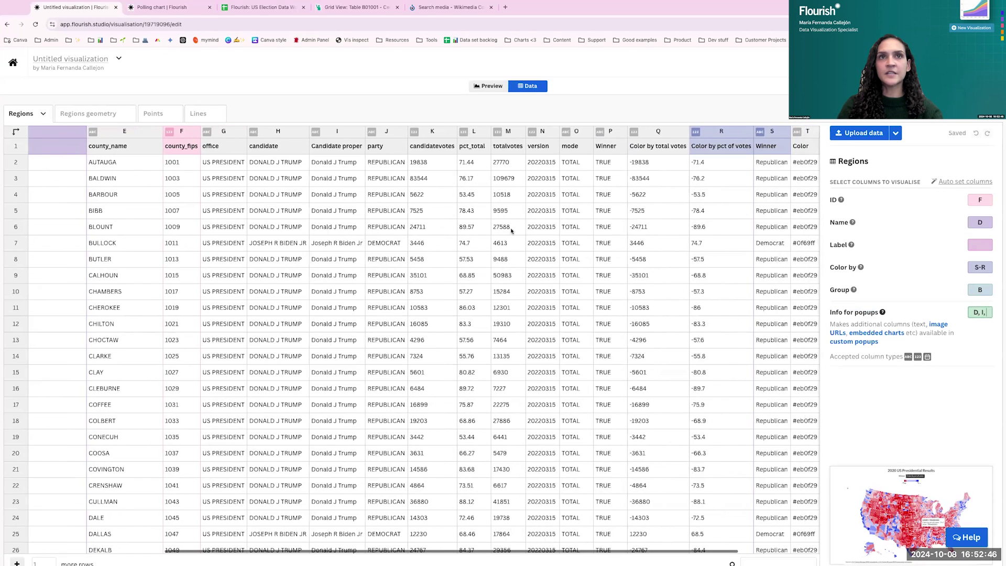
pyautogui.write('L')
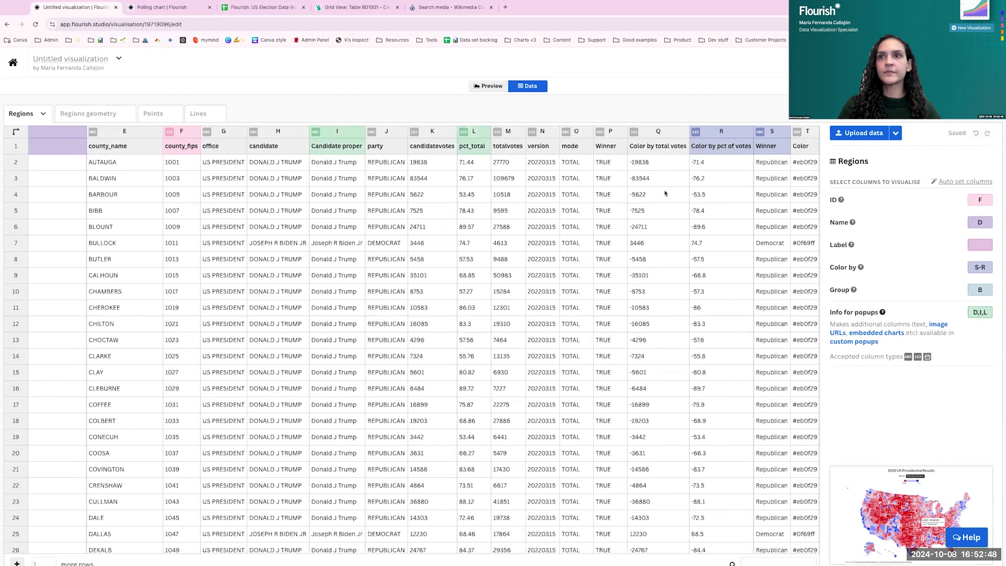
pyautogui.click(493, 86)
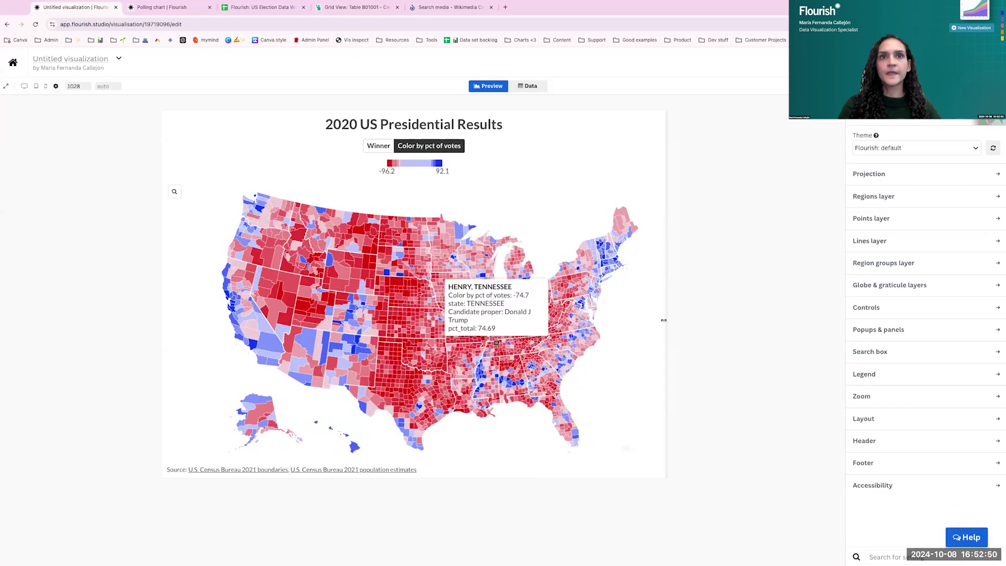
# - Disable popups and panels for points in the map's popup settings
pyautogui.click(906, 331)
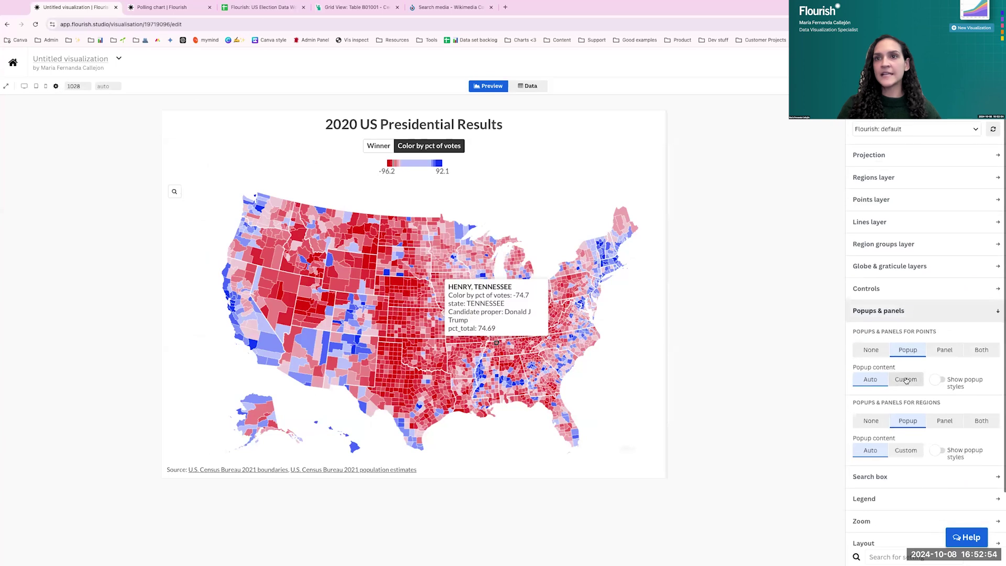
pyautogui.click(906, 373)
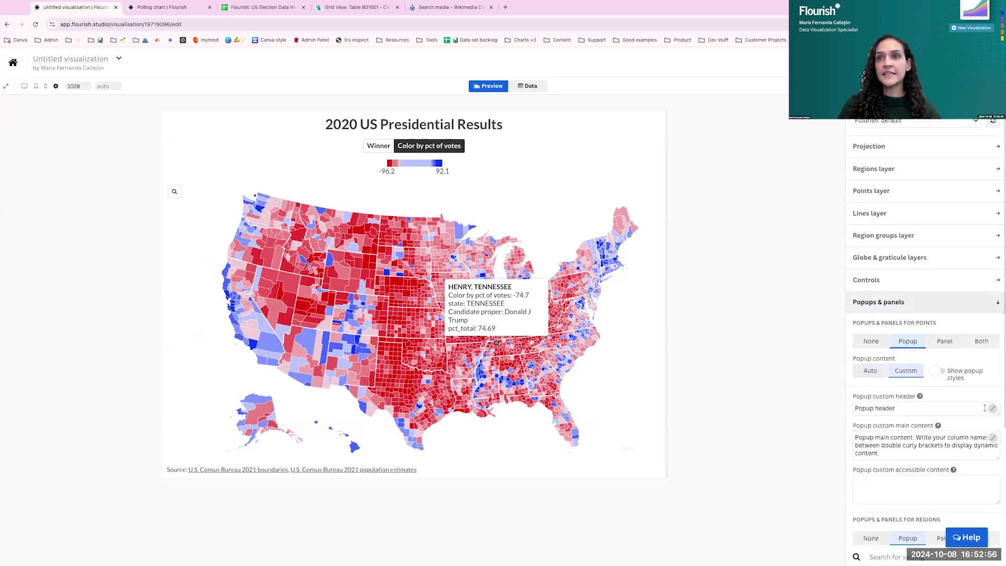
pyautogui.scroll(-1, 968, 412)
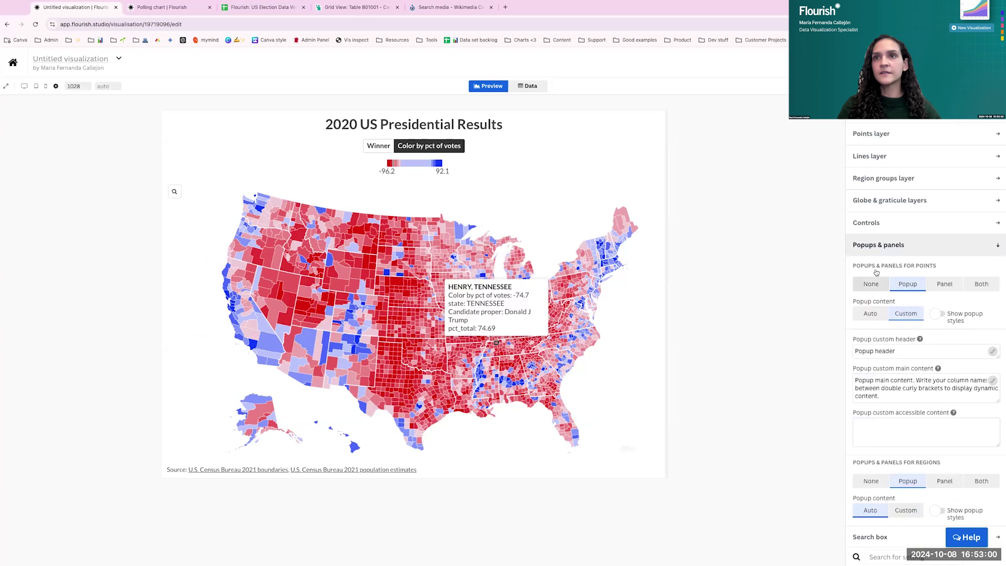
pyautogui.click(877, 287)
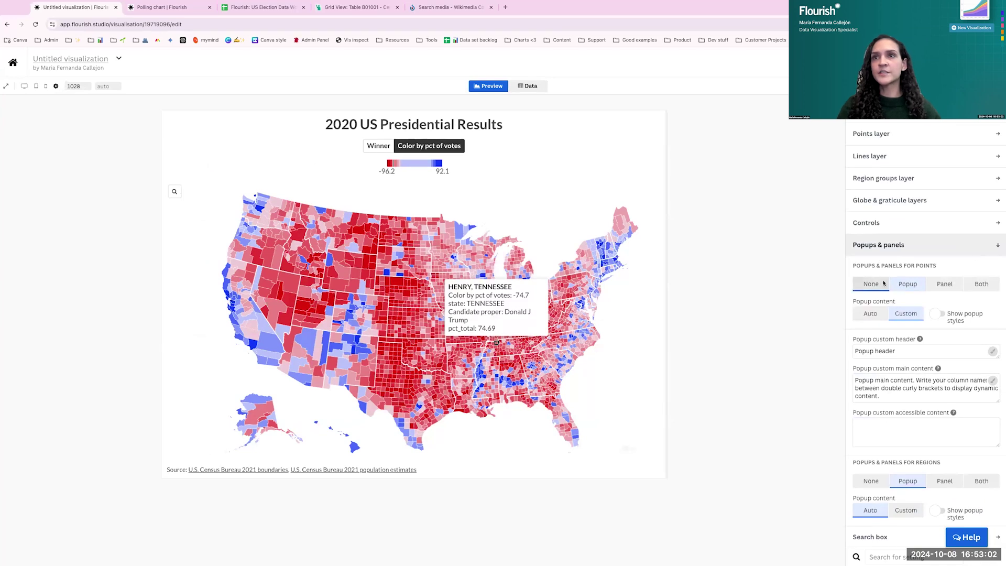
pyautogui.click(892, 252)
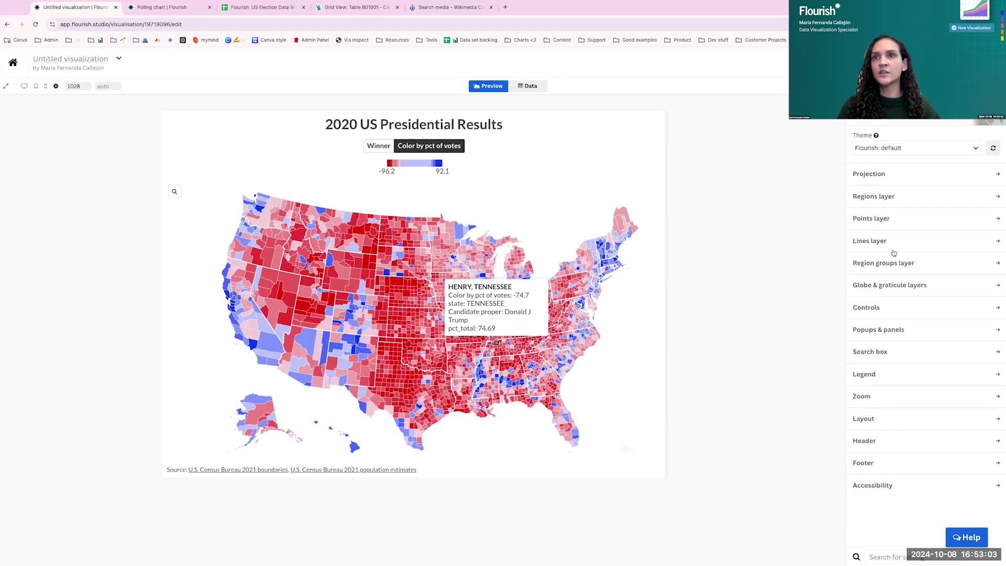
pyautogui.click(896, 328)
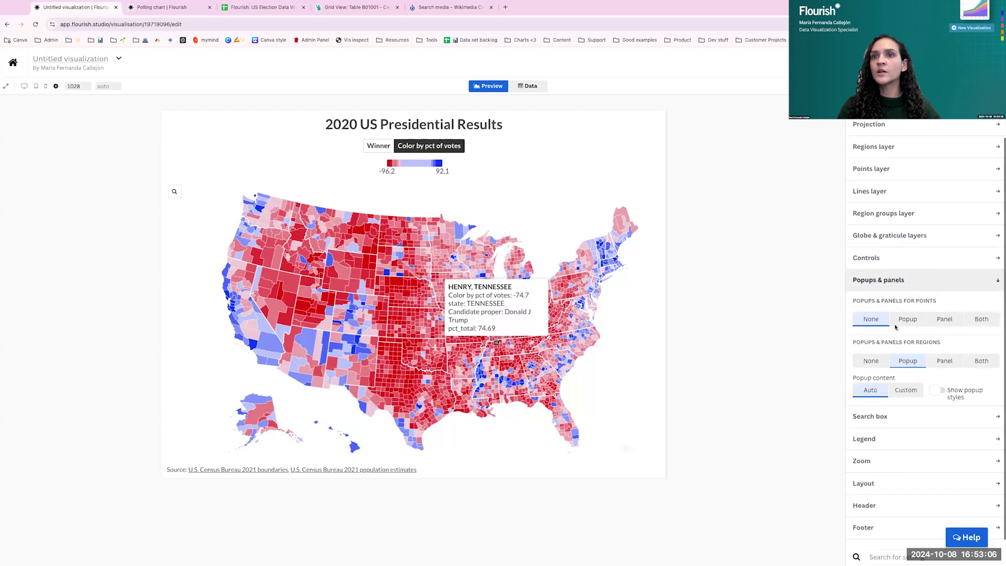
# - Switch the regions popup to custom content and replace its default header with the {{Composite name}} value
pyautogui.click(906, 356)
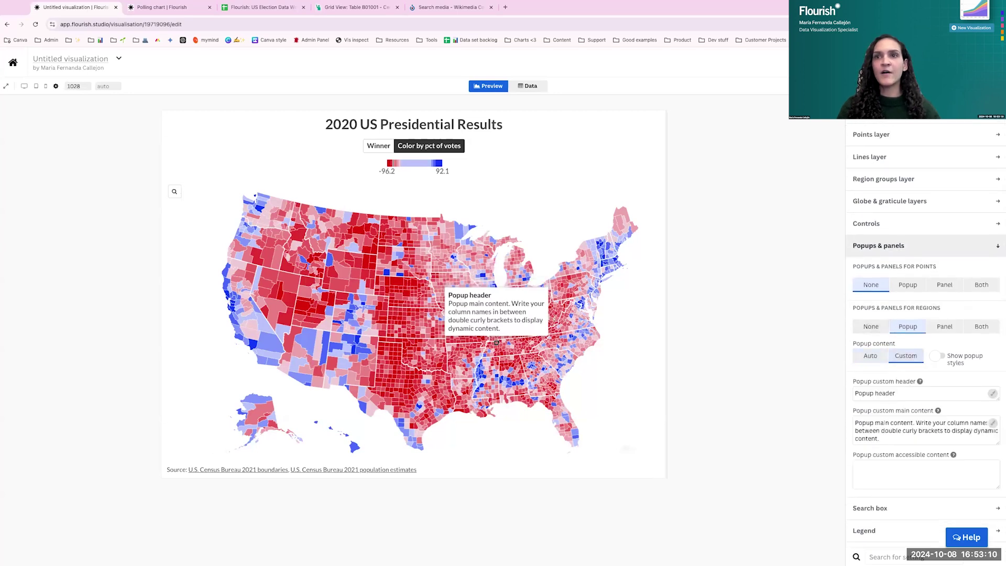
pyautogui.click(993, 394)
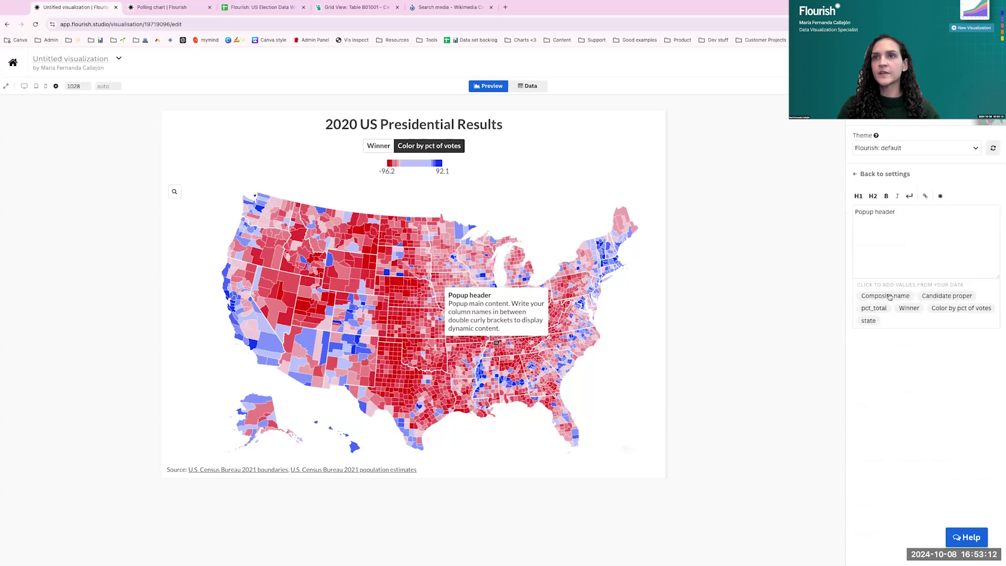
pyautogui.click(887, 297)
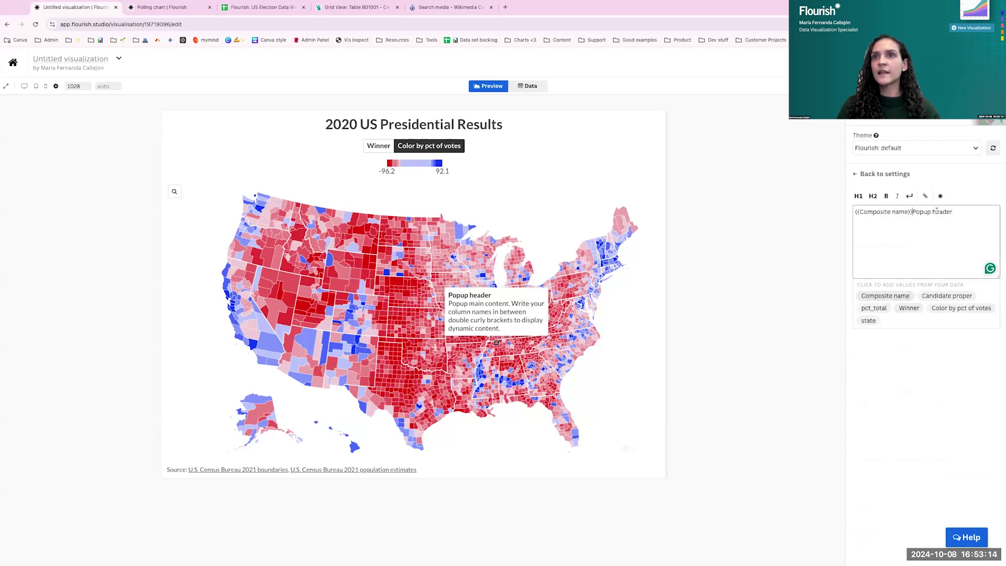
pyautogui.moveTo(913, 212); pyautogui.dragTo(970, 215)
pyautogui.press('BackSpace')
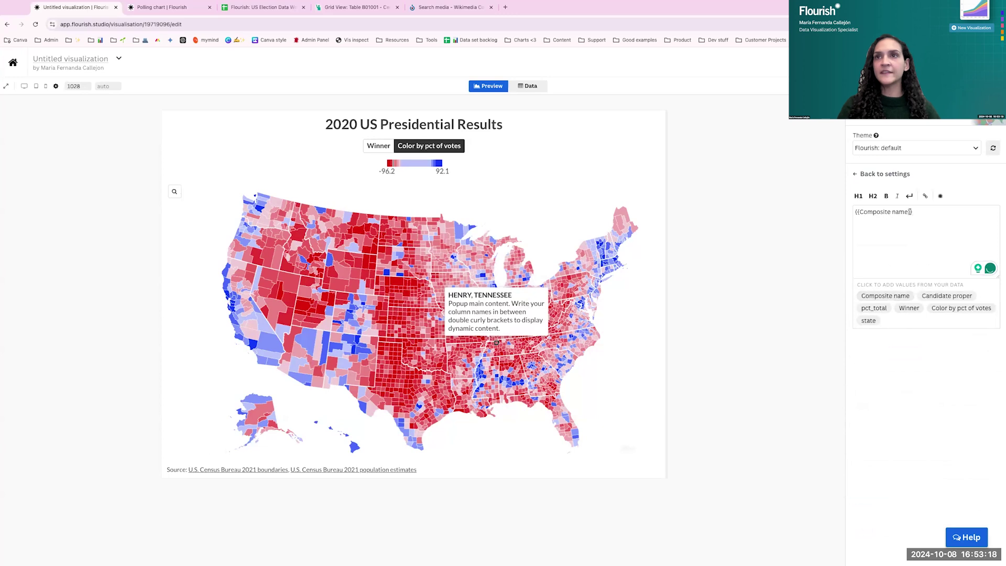
pyautogui.moveTo(913, 212); pyautogui.dragTo(855, 212)
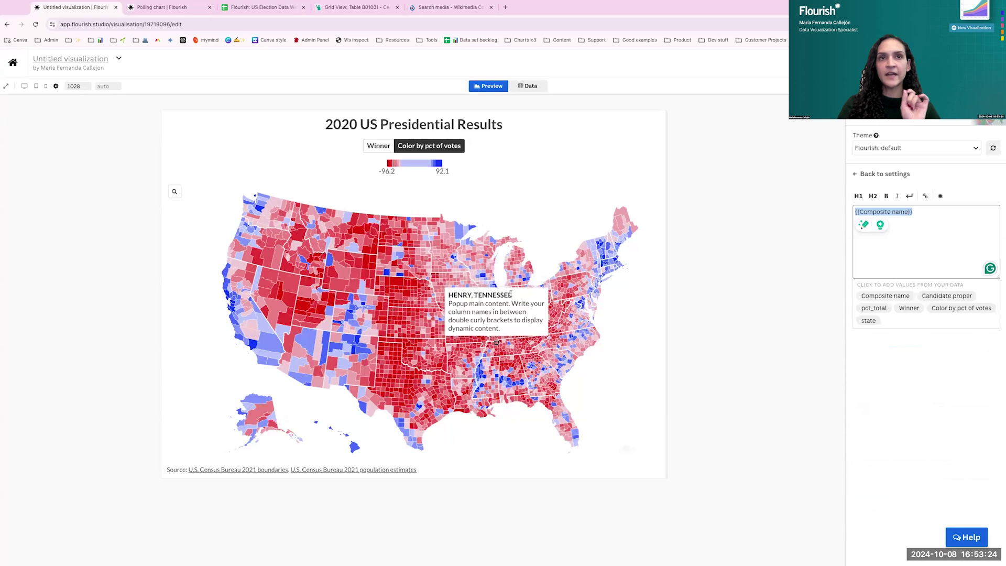
pyautogui.click(860, 175)
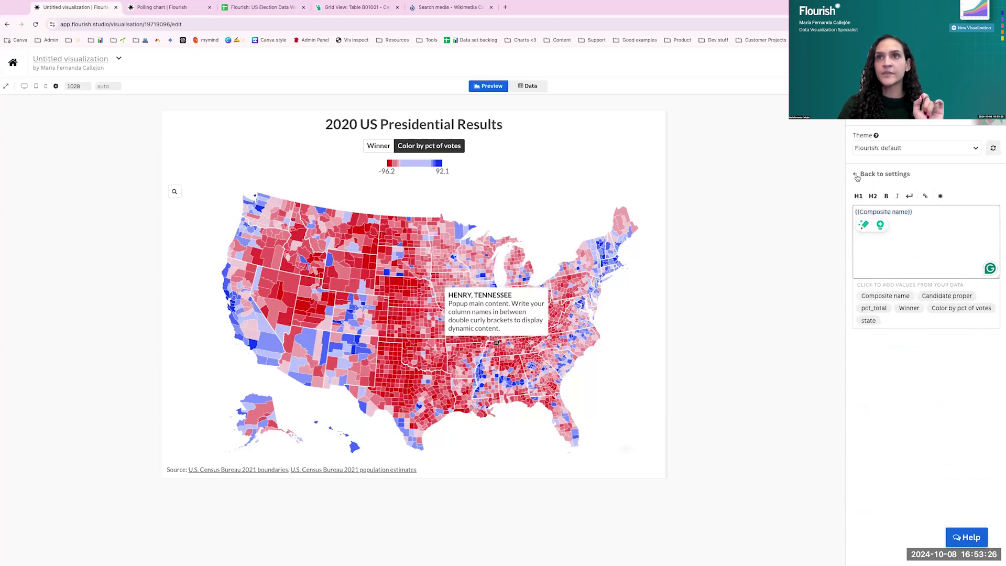
# - Replace the default main content of the regions popup with the {{Candidate proper}} value
pyautogui.click(914, 503)
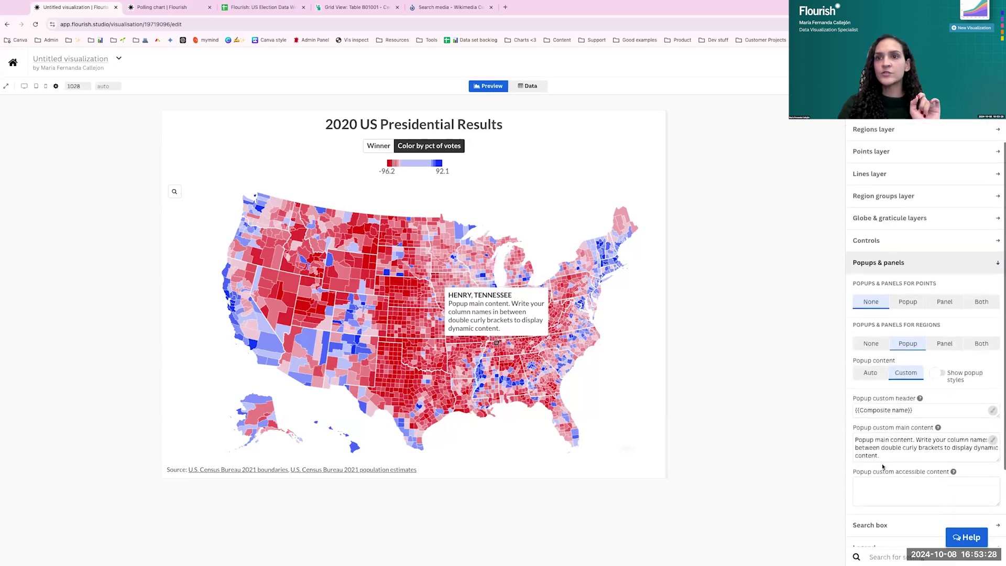
pyautogui.hotkey('ctrl', 'a')
pyautogui.press('BackSpace')
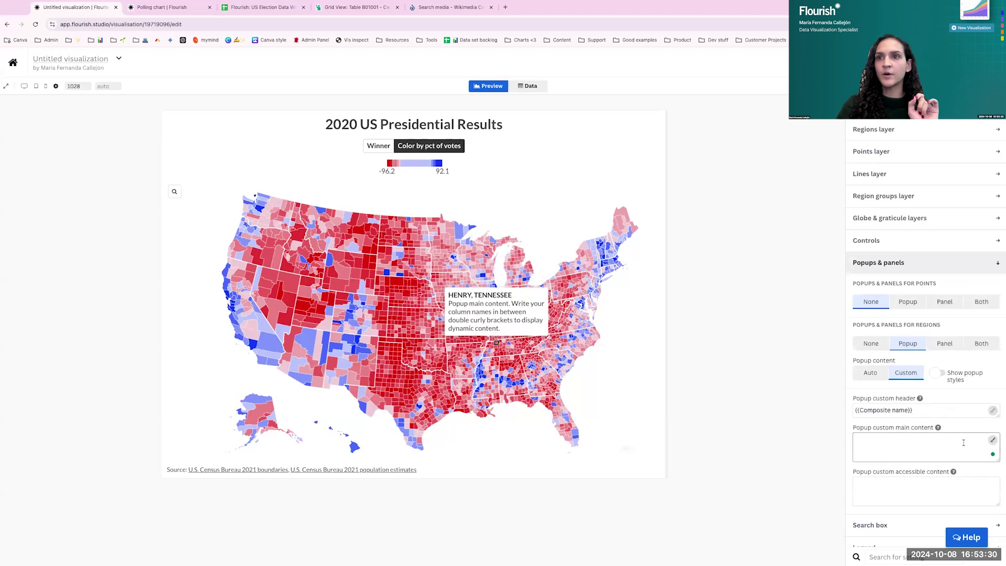
pyautogui.click(993, 440)
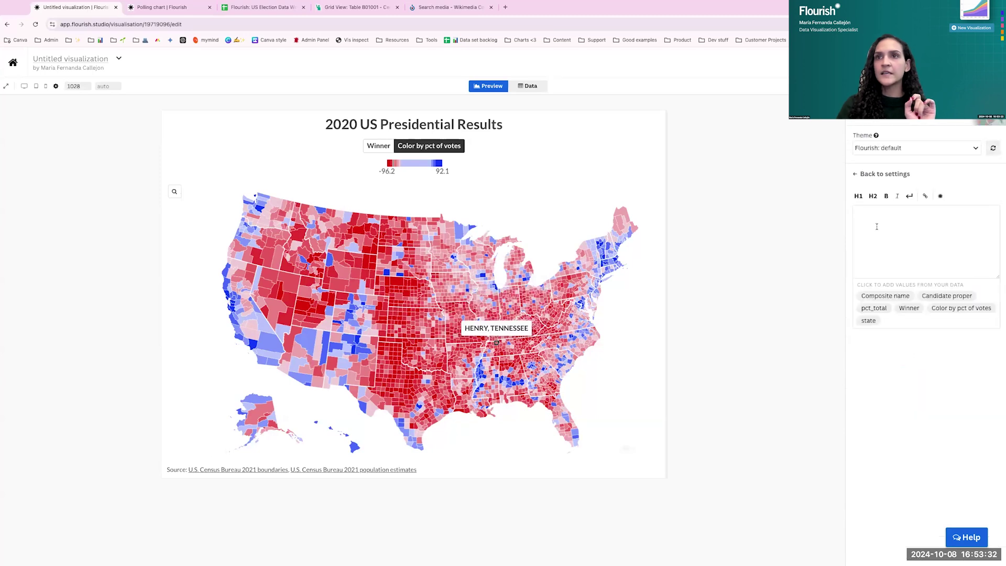
pyautogui.click(909, 308)
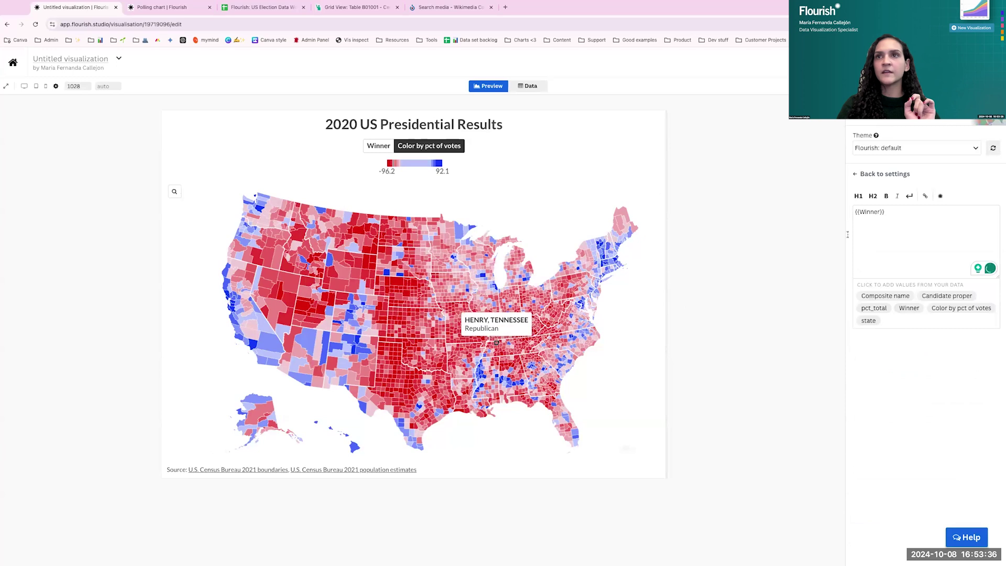
pyautogui.moveTo(888, 211); pyautogui.dragTo(855, 212)
pyautogui.press('BackSpace')
pyautogui.click(925, 296)
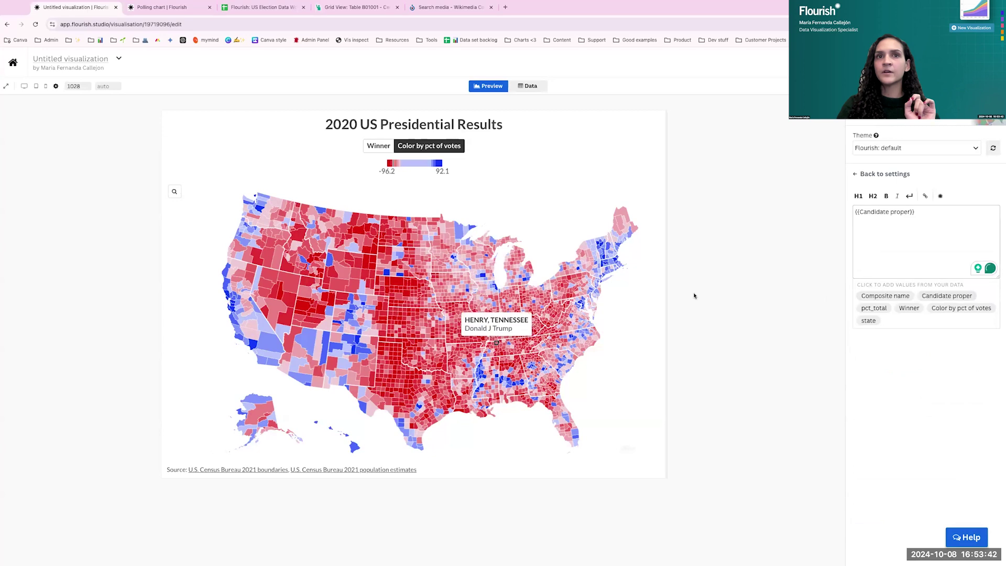
# - Extend the popup's main content to read "{{Candidate proper}} won with {{pct_total}}% of the votes"
pyautogui.click(924, 211)
pyautogui.write('won ')
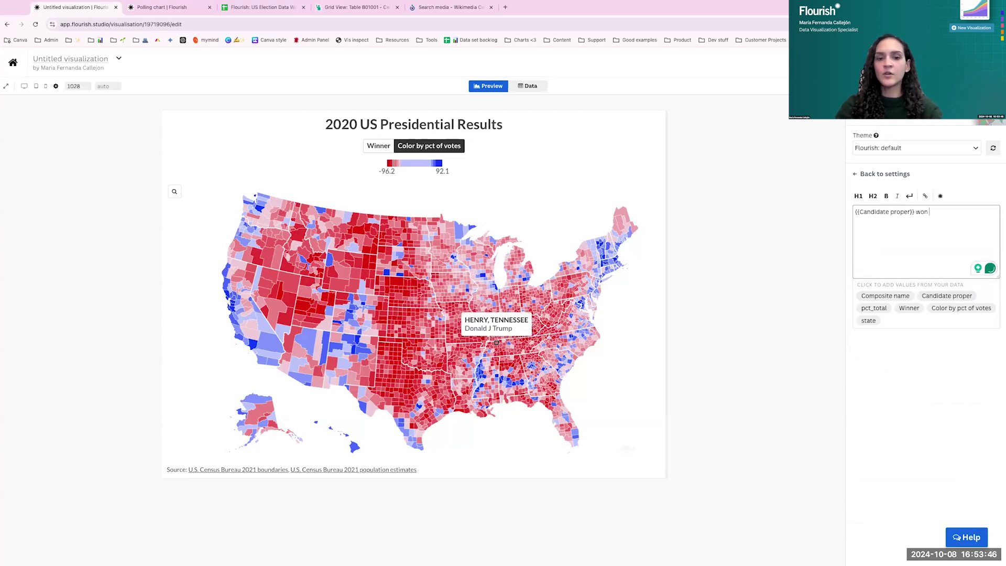
pyautogui.write('with')
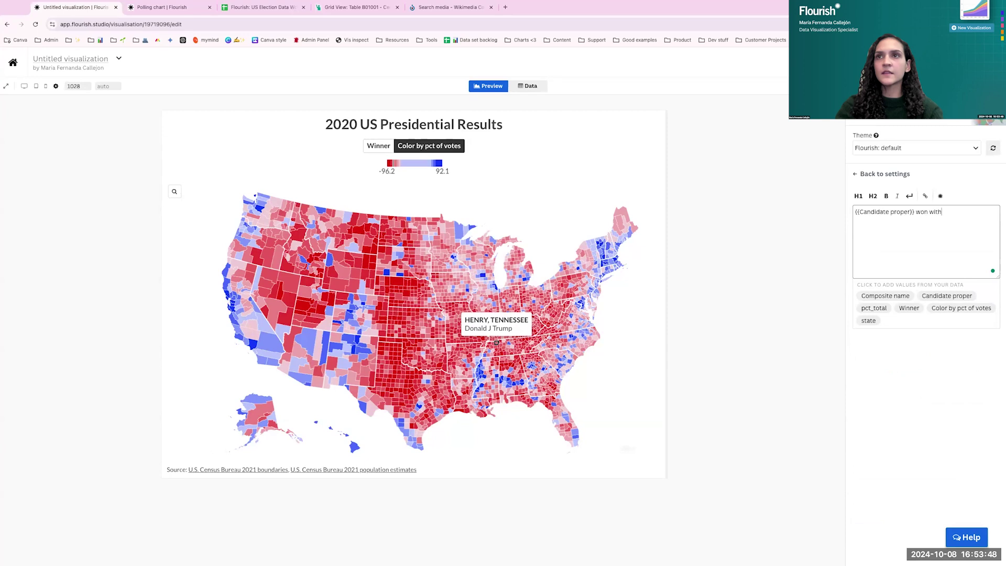
pyautogui.click(874, 309)
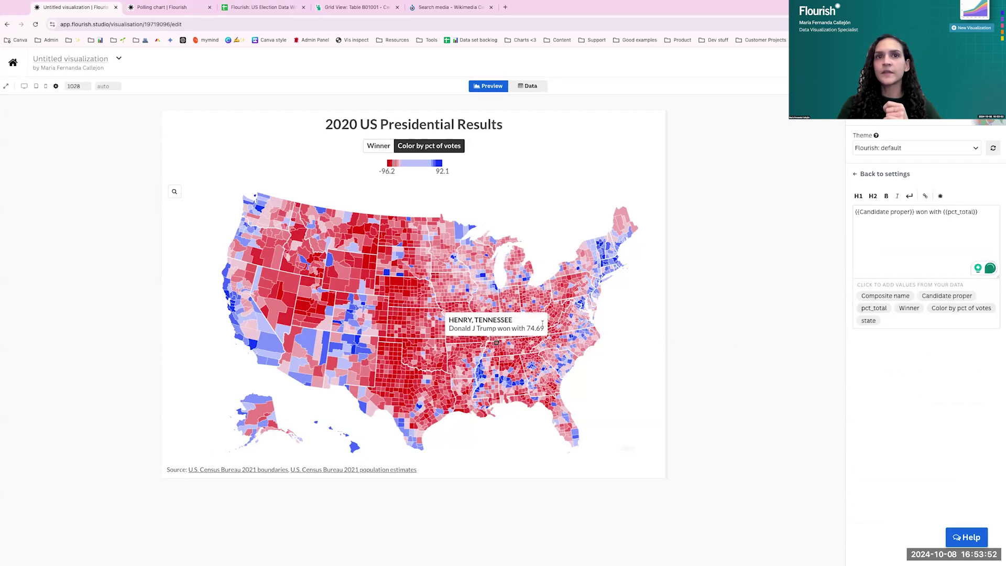
pyautogui.click(982, 212)
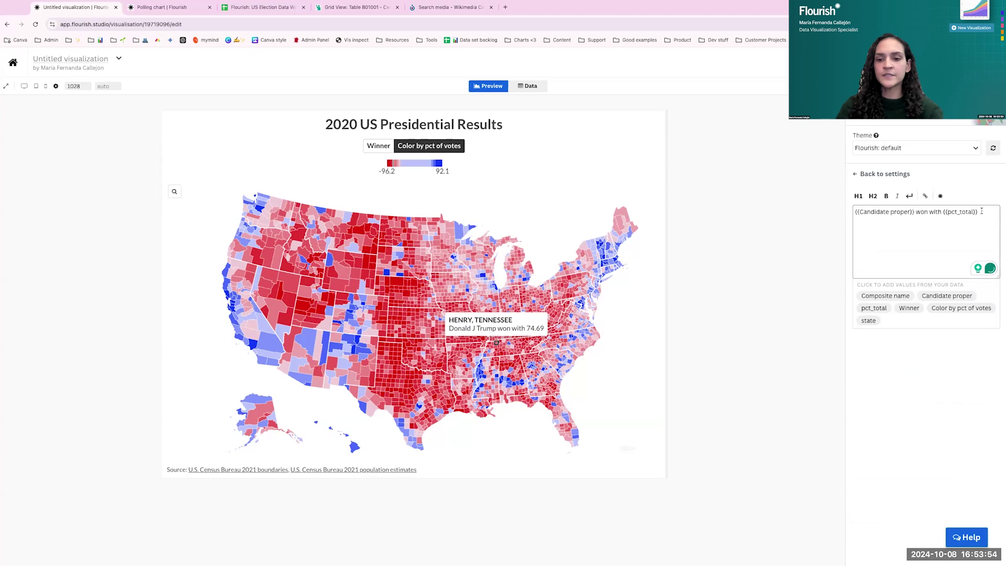
pyautogui.write('% of the b')
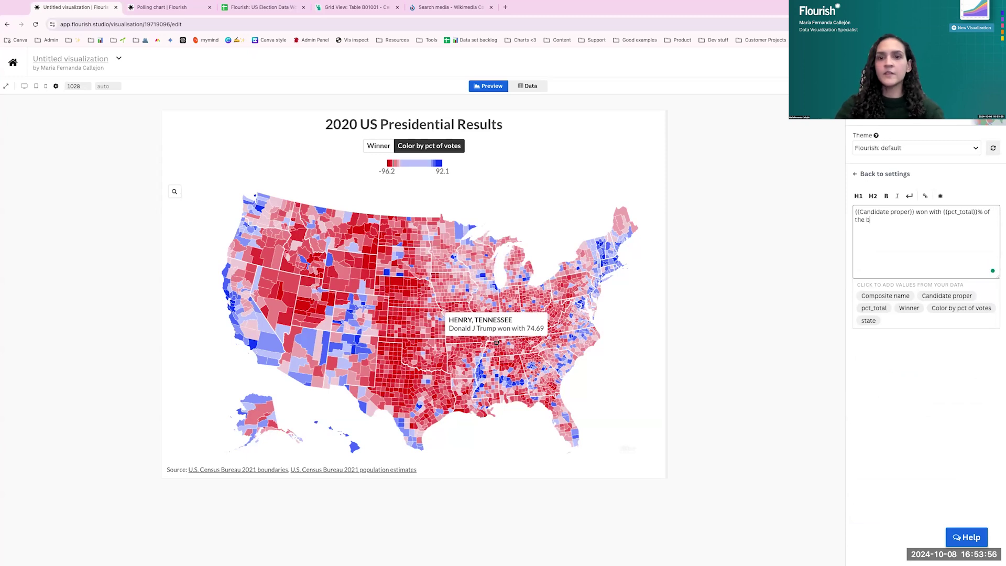
pyautogui.press('BackSpace')
pyautogui.write('votes')
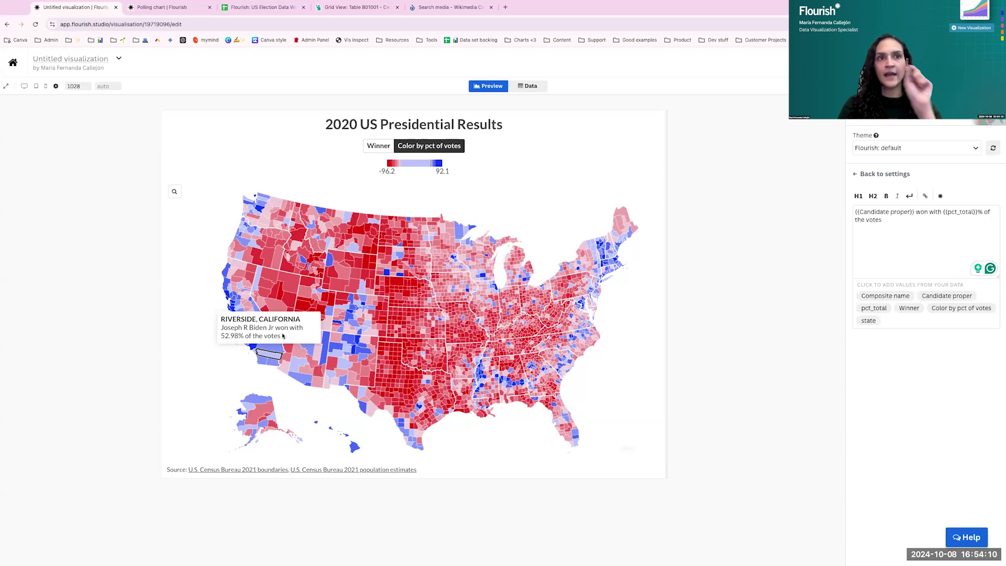
# - Search the map for "riverside" and select the Riverside, California county
pyautogui.click(175, 192)
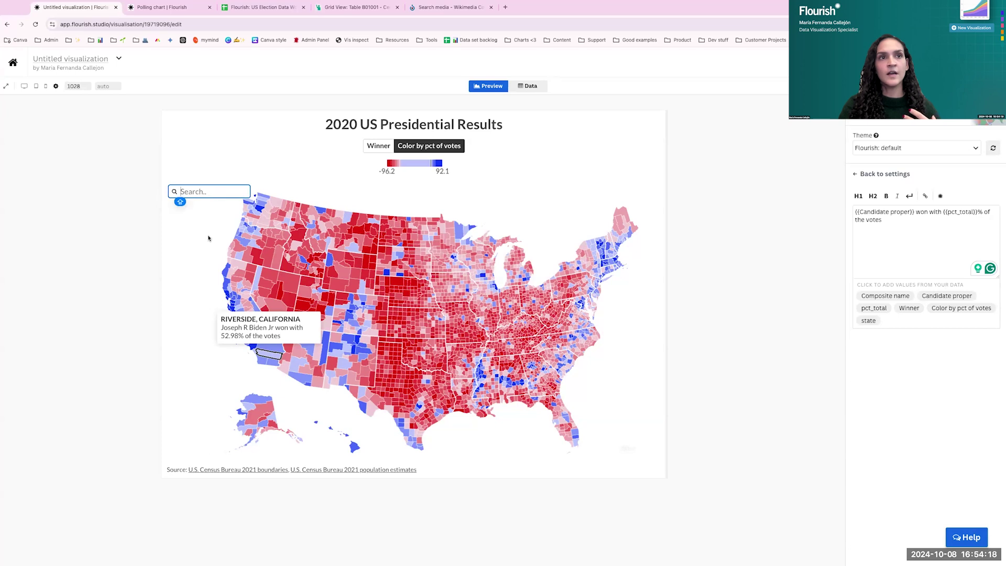
pyautogui.click(175, 192)
pyautogui.write('riverside')
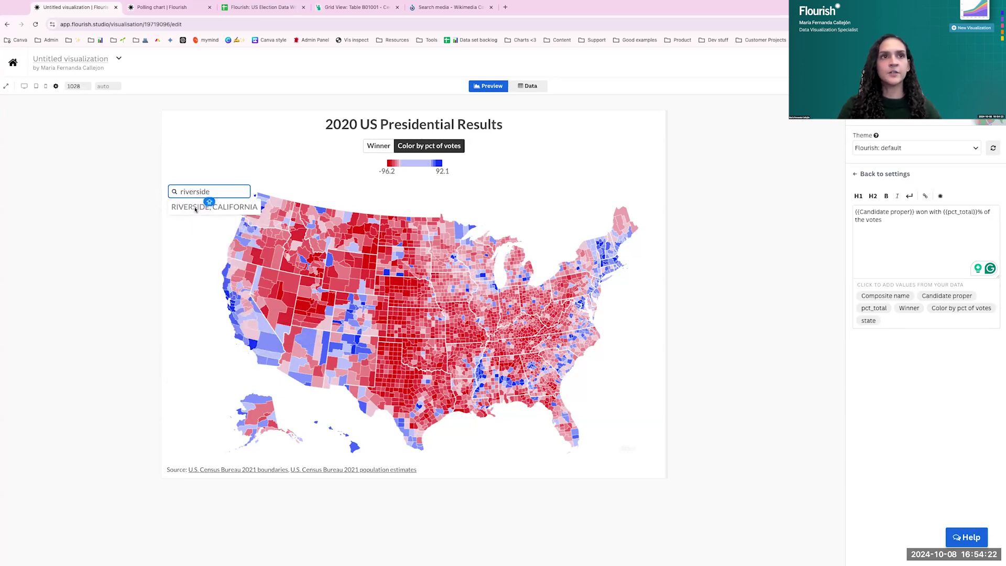
pyautogui.click(195, 209)
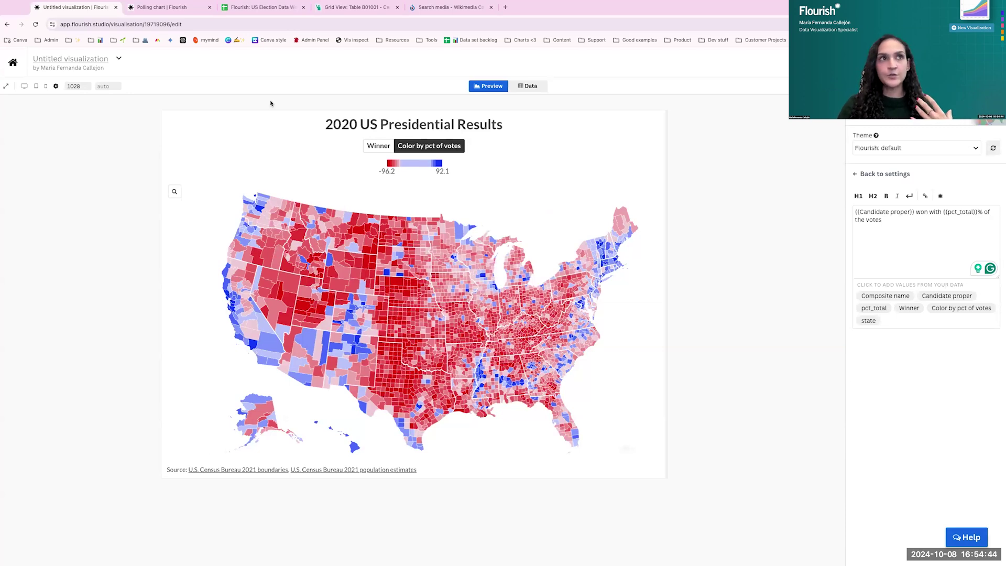
# - Rename the visualisation as "US 2020 results"
pyautogui.click(82, 59)
pyautogui.write('us')
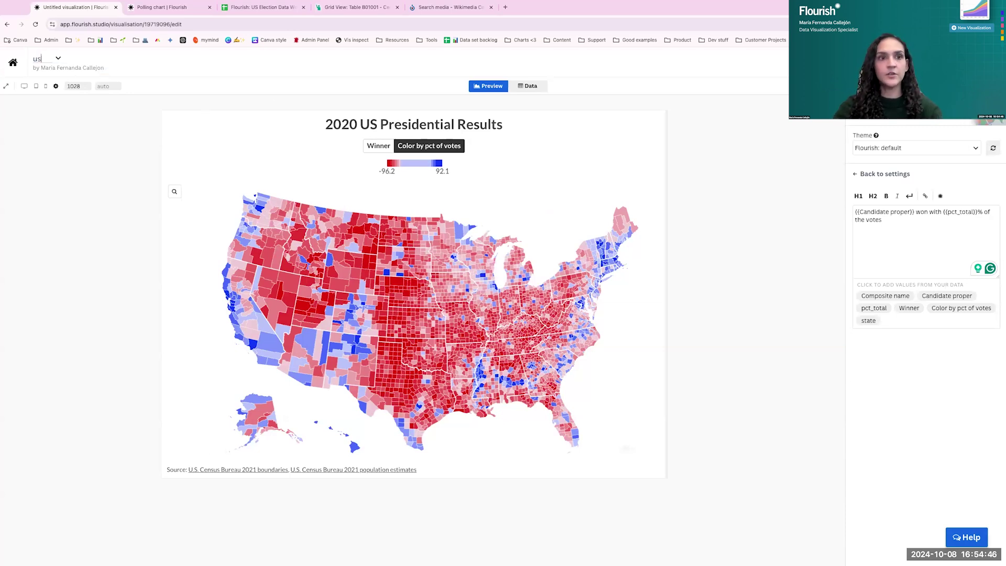
pyautogui.press('BackSpace')
pyautogui.press('BackSpace')
pyautogui.write('US 202')
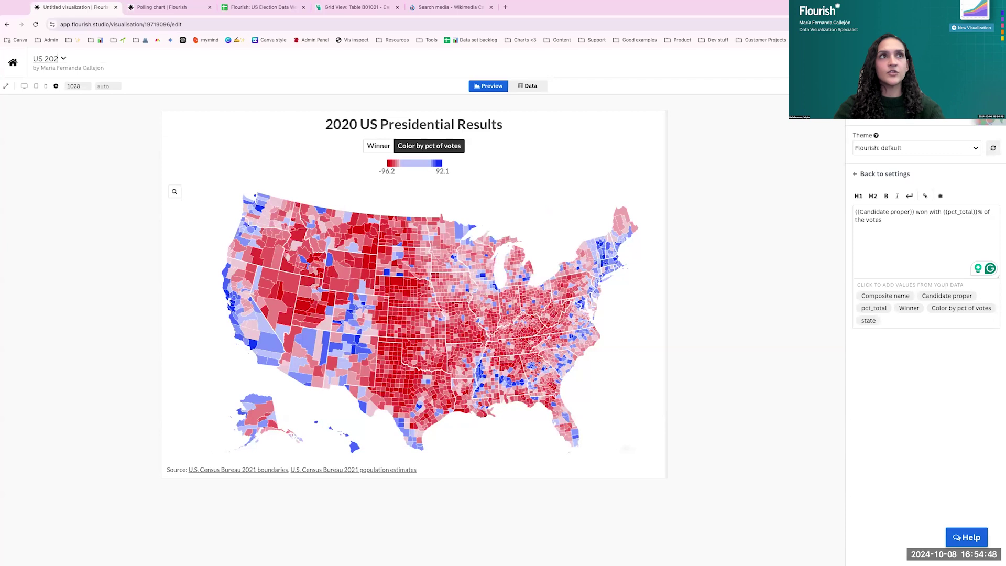
pyautogui.write('0 RESULTS')
pyautogui.press('BackSpace')
pyautogui.press('BackSpace')
pyautogui.press('BackSpace')
pyautogui.press('BackSpace')
pyautogui.press('BackSpace')
pyautogui.press('BackSpace')
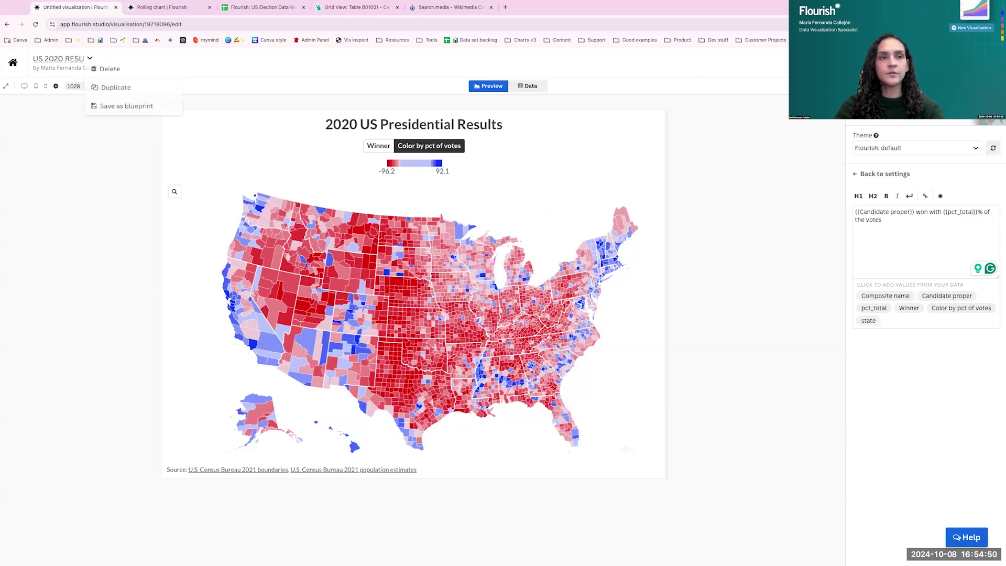
pyautogui.press('BackSpace')
pyautogui.write('results')
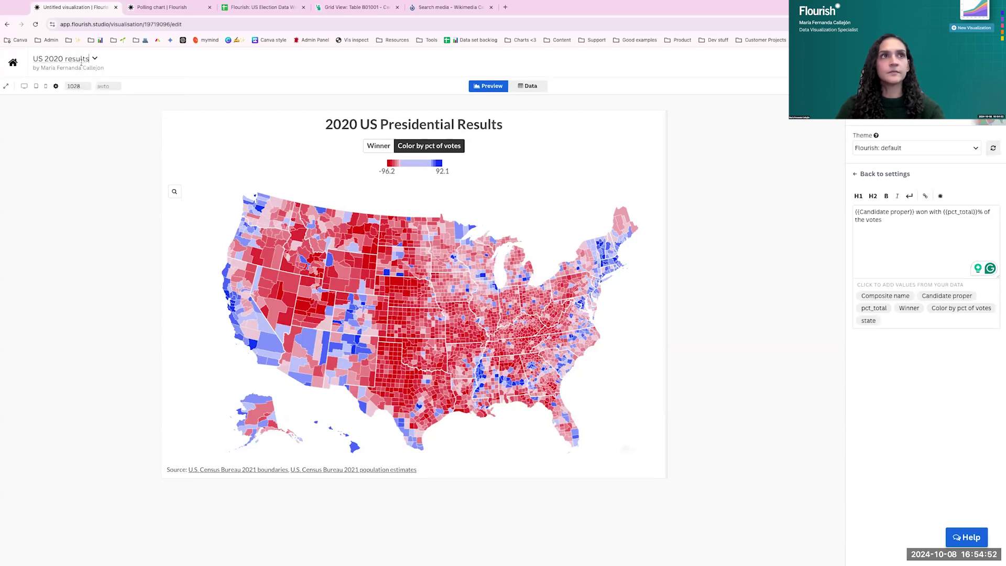
# - Duplicate the US 2020 results map and rename the copy as "State results"
pyautogui.click(95, 58)
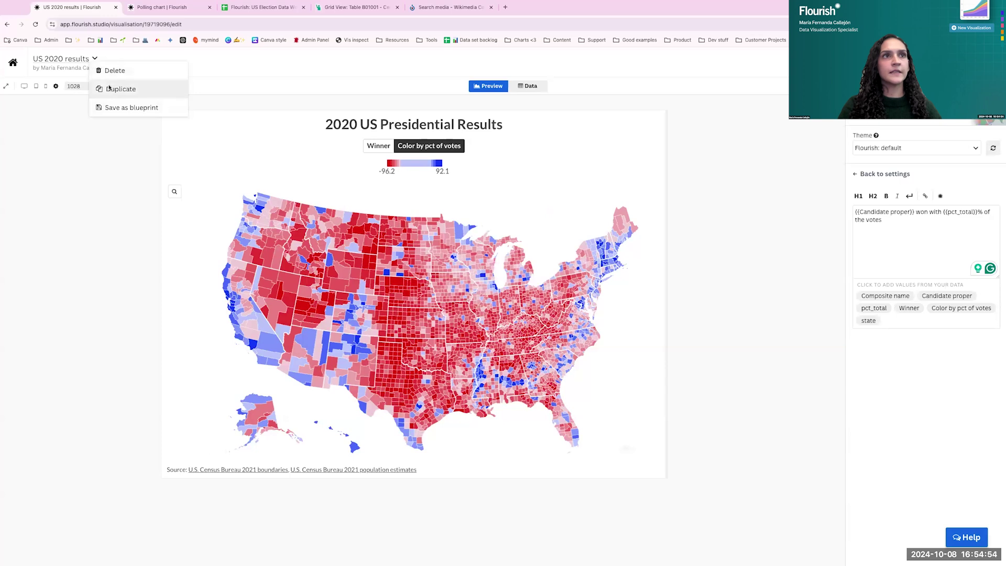
pyautogui.click(75, 75)
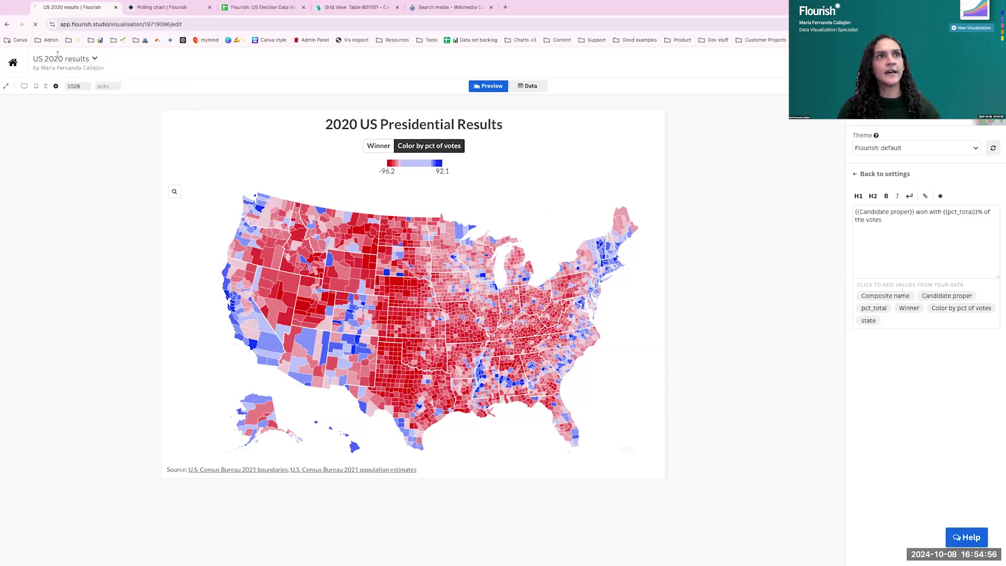
pyautogui.moveTo(93, 58); pyautogui.dragTo(32, 59)
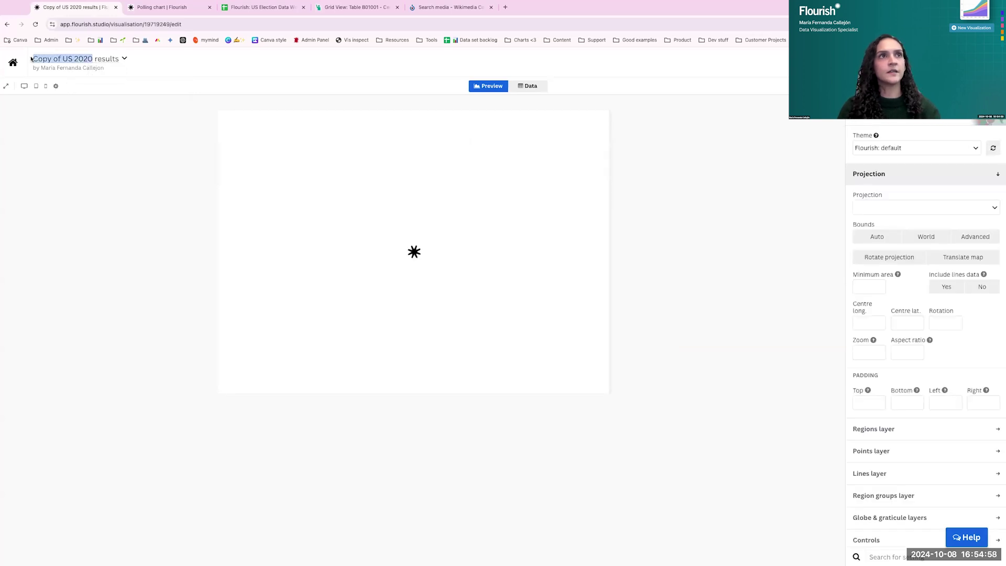
pyautogui.write('State')
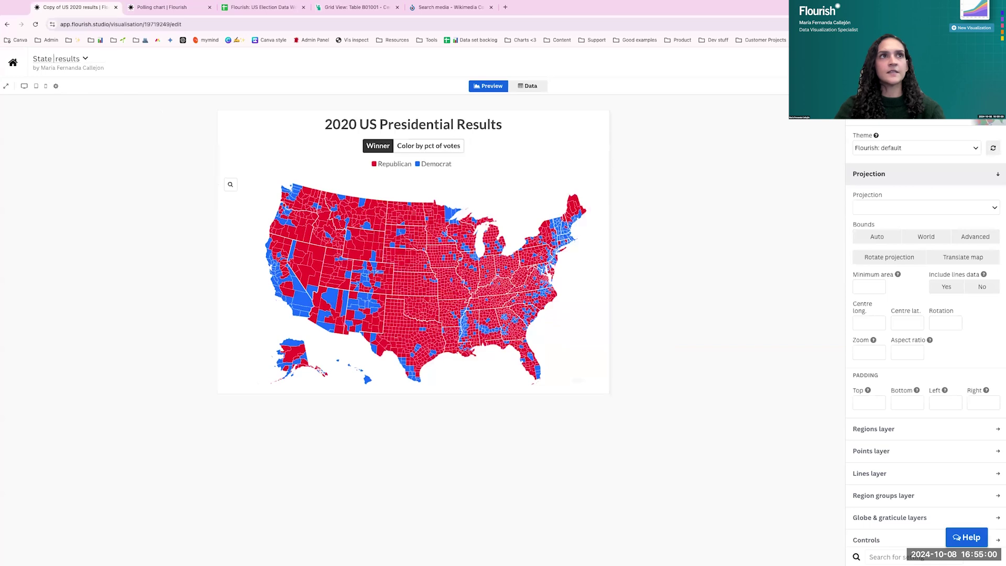
pyautogui.press('Return')
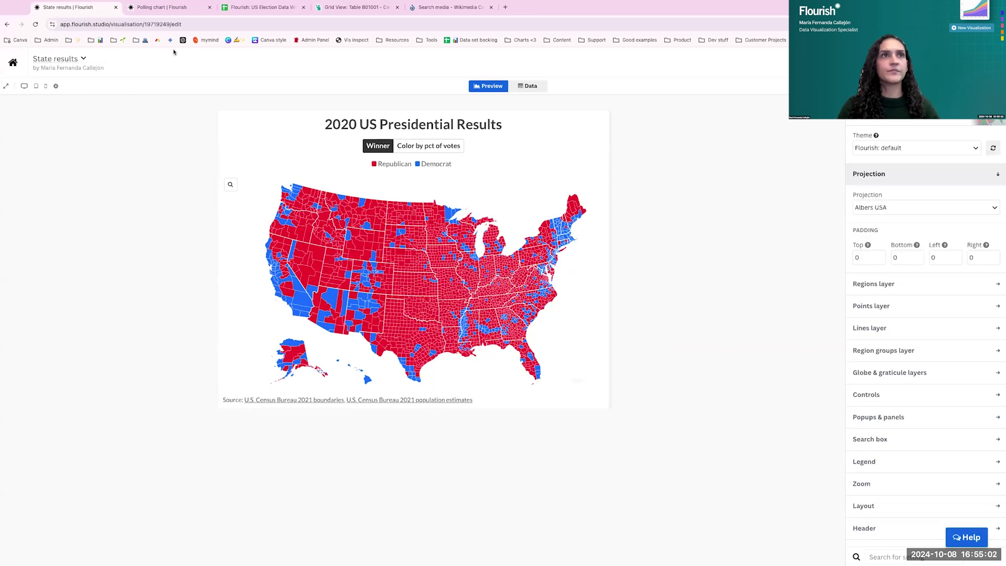
# - Switch to the US Election Data Workbook and filter the County-level 2020 results sheet's state column to show only ARIZONA
pyautogui.click(263, 10)
pyautogui.click(181, 346)
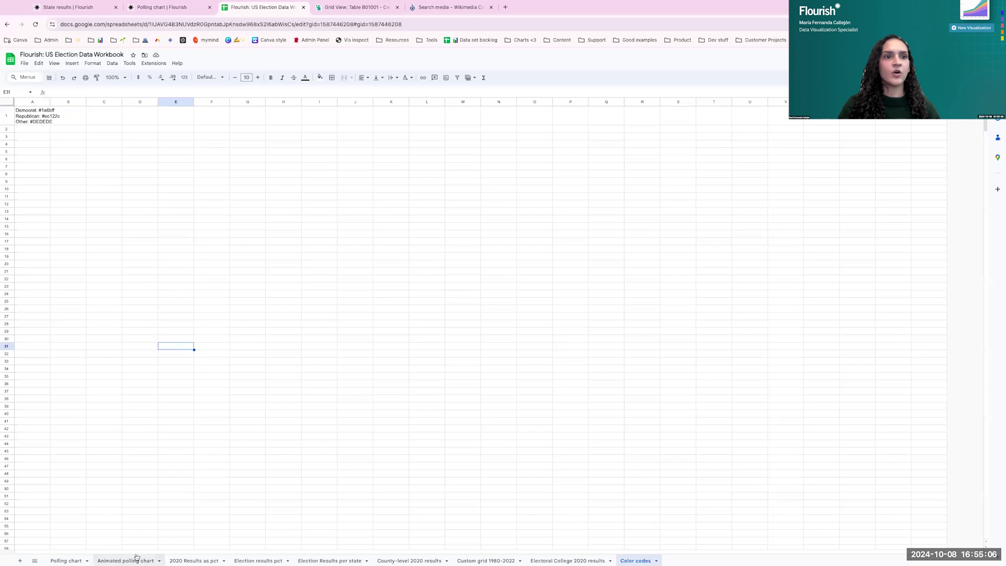
pyautogui.click(398, 560)
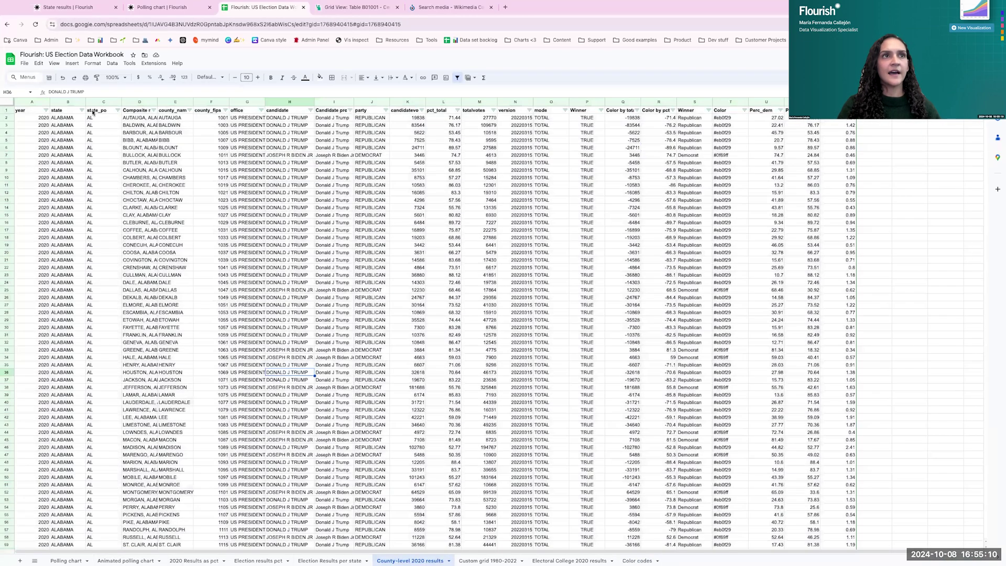
pyautogui.click(81, 111)
pyautogui.click(121, 197)
pyautogui.scroll(-1, 118, 235)
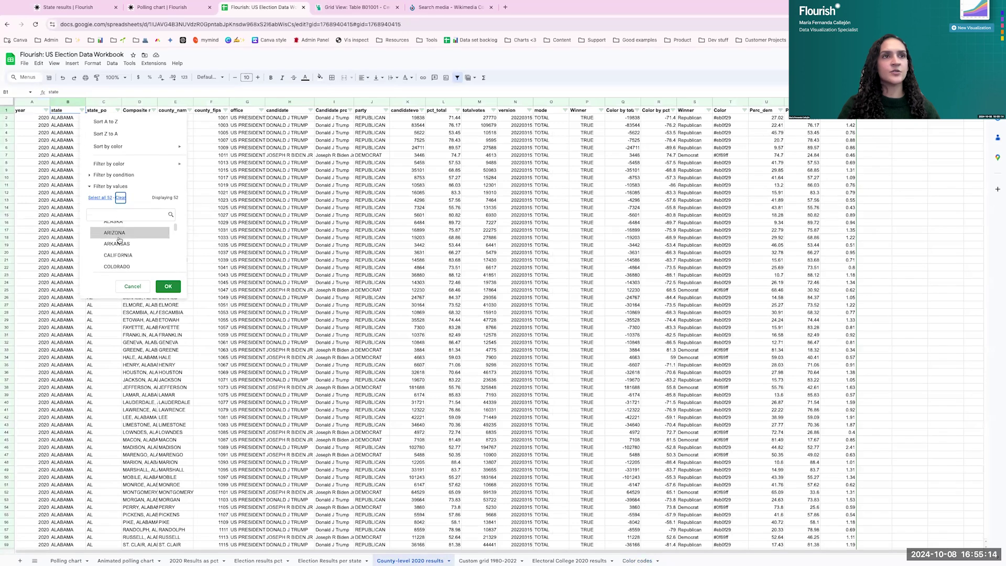
pyautogui.click(118, 234)
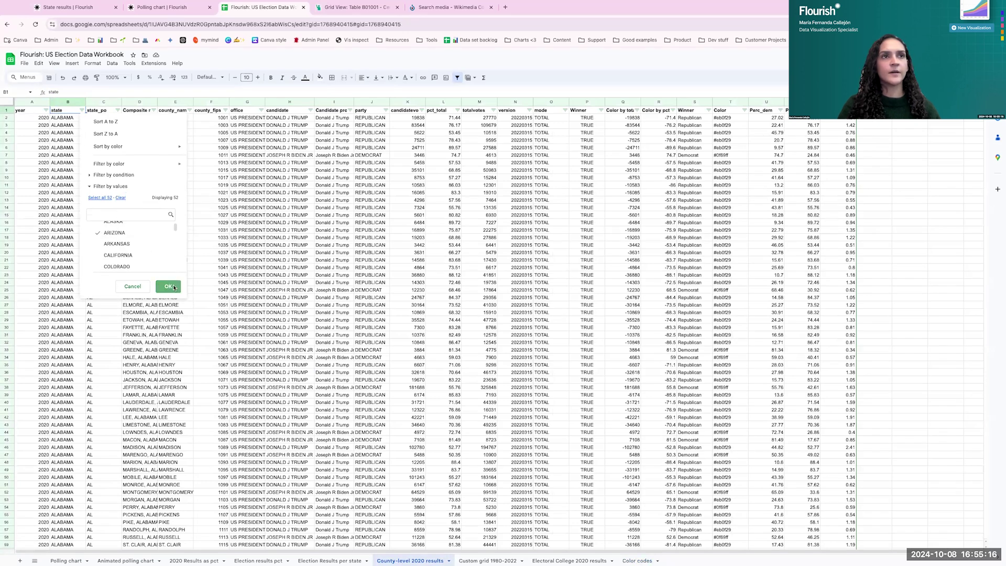
pyautogui.click(168, 286)
# - Copy all the filtered Arizona rows and use them to replace the Regions data of the State results map in Flourish
pyautogui.click(162, 192)
pyautogui.hotkey('ctrl', 'a')
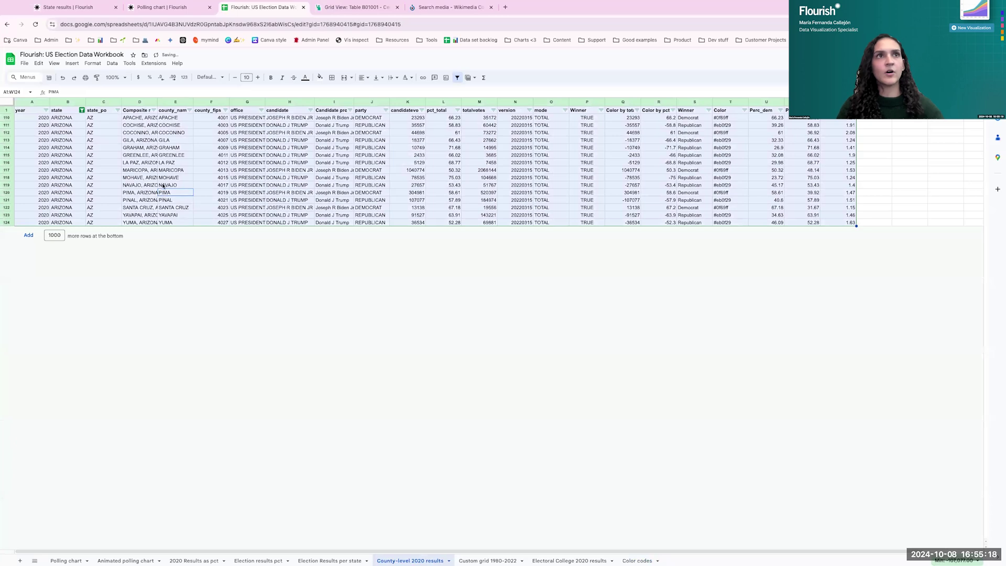
pyautogui.click(78, 7)
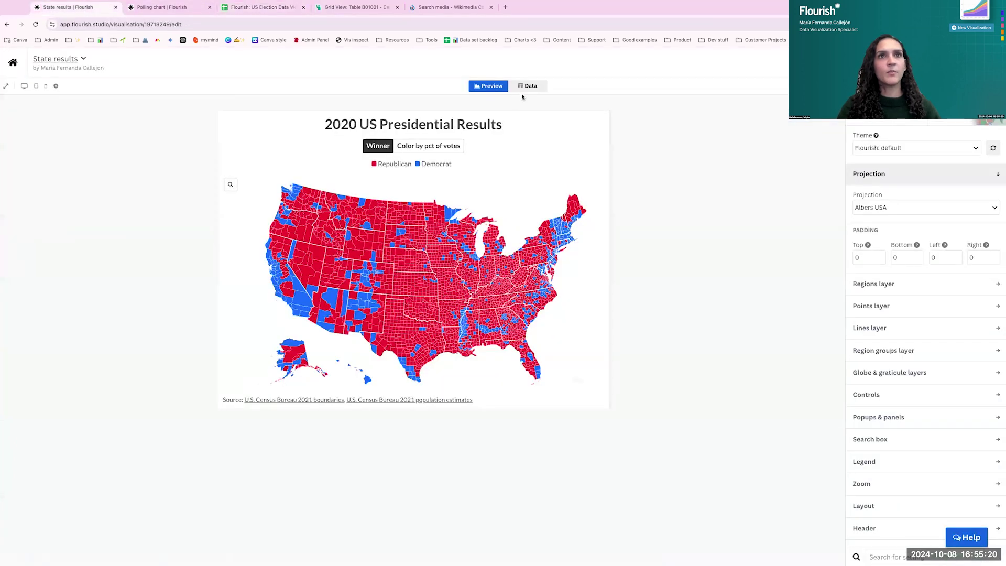
pyautogui.click(531, 87)
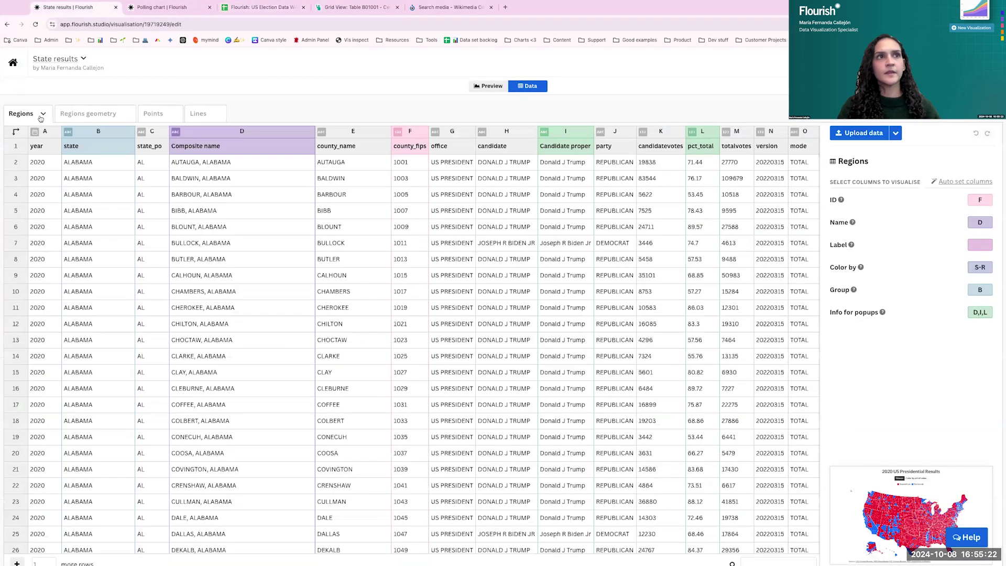
pyautogui.click(41, 115)
pyautogui.click(42, 178)
pyautogui.click(46, 147)
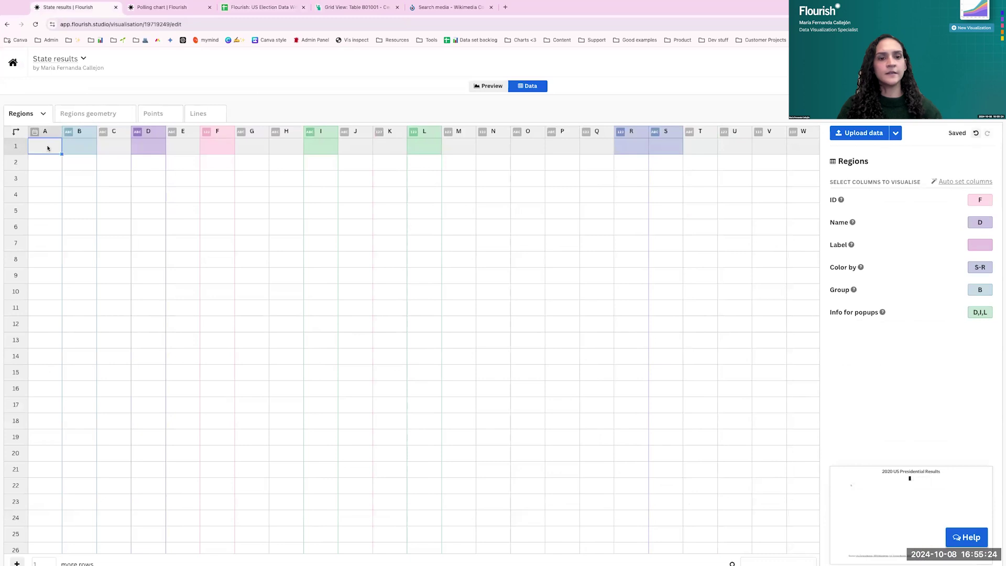
pyautogui.hotkey('ctrl', 'v')
pyautogui.click(431, 340)
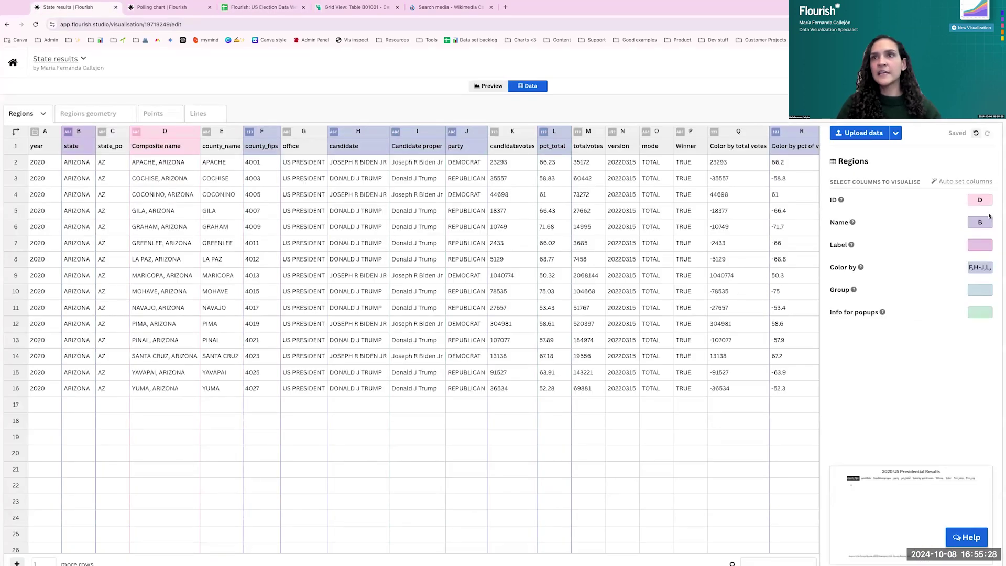
# - Assign the Regions columns: F for ID, D for Name, and S, R for Color by
pyautogui.click(987, 200)
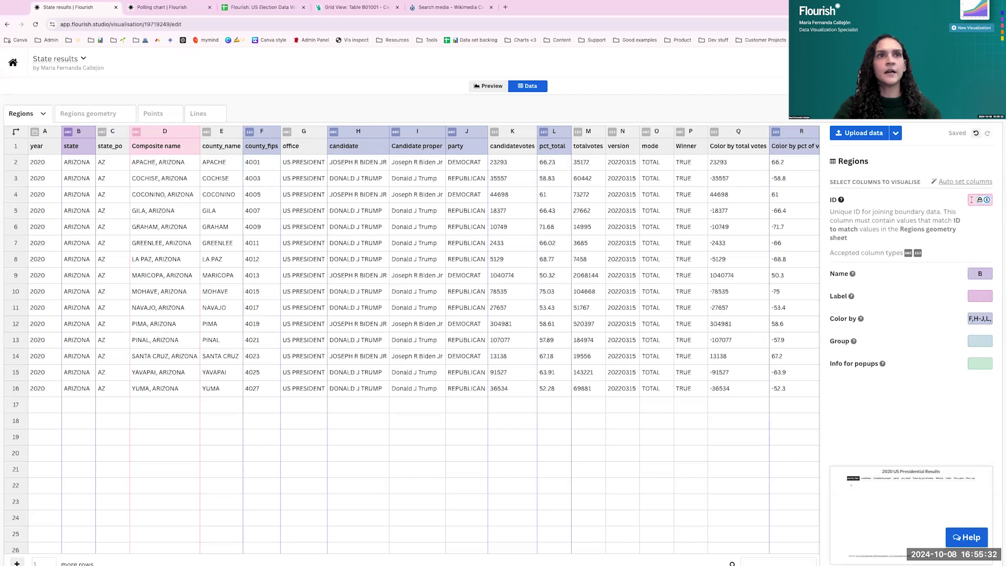
pyautogui.click(981, 273)
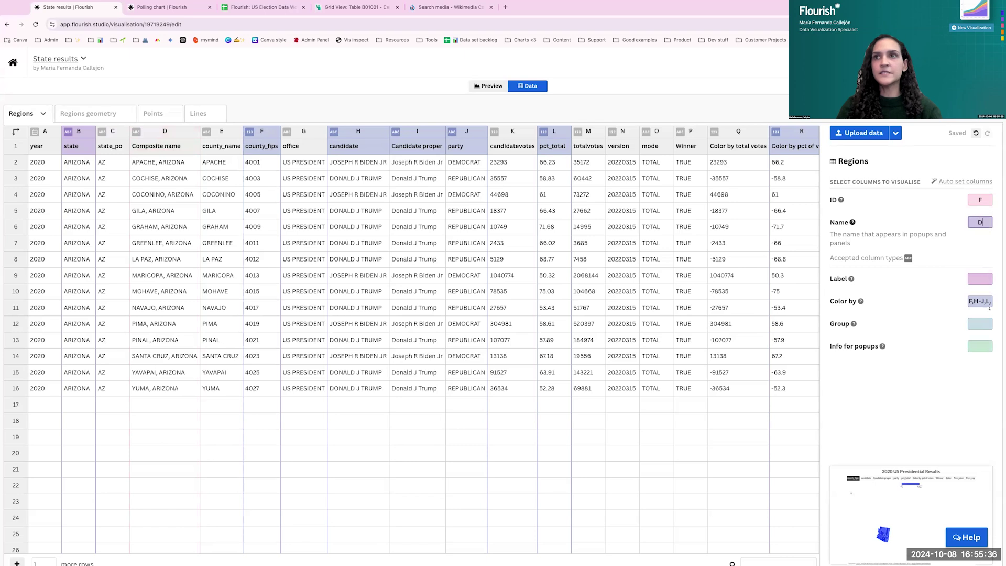
pyautogui.click(979, 299)
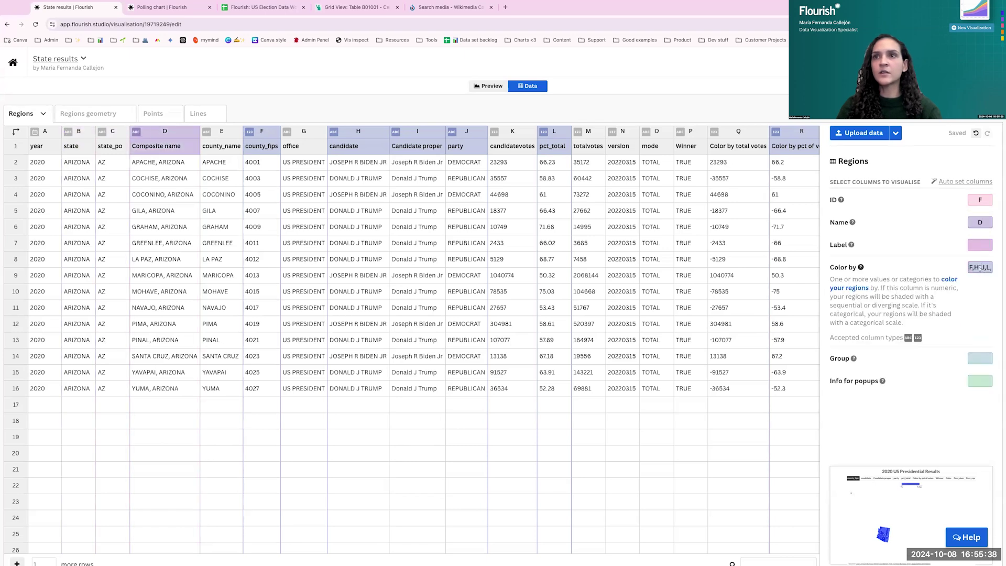
pyautogui.press('BackSpace')
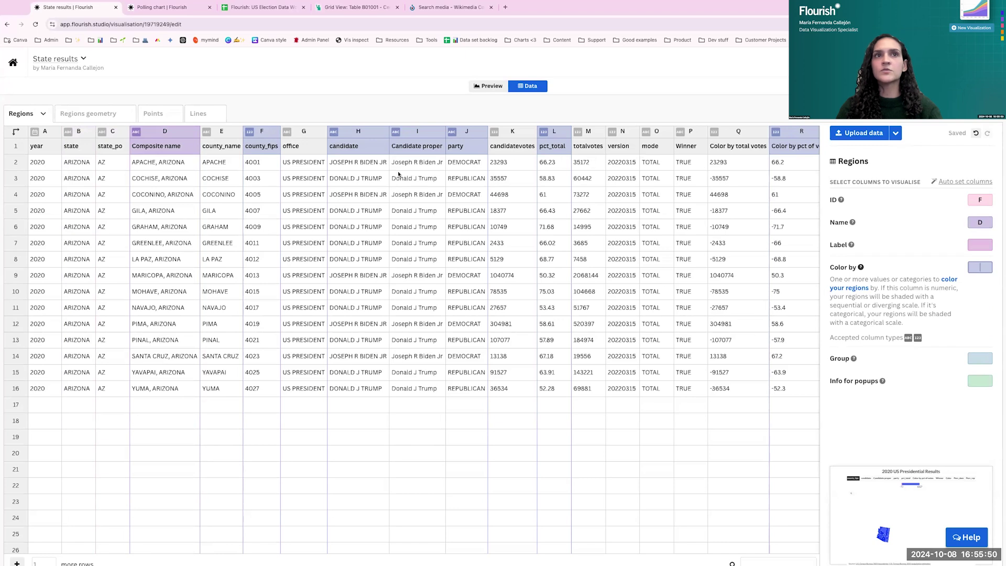
pyautogui.hscroll(3, 650, 173)
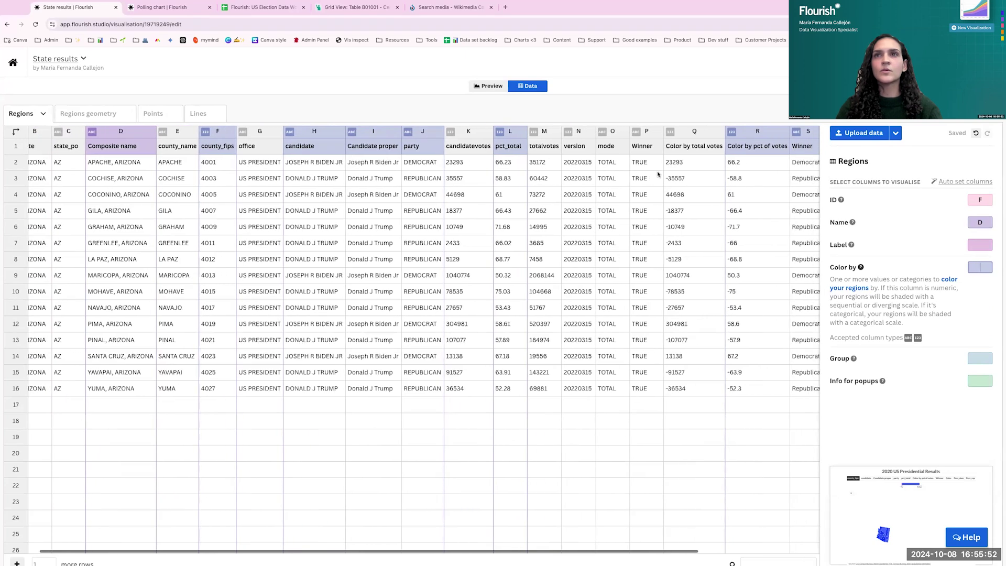
pyautogui.click(741, 135)
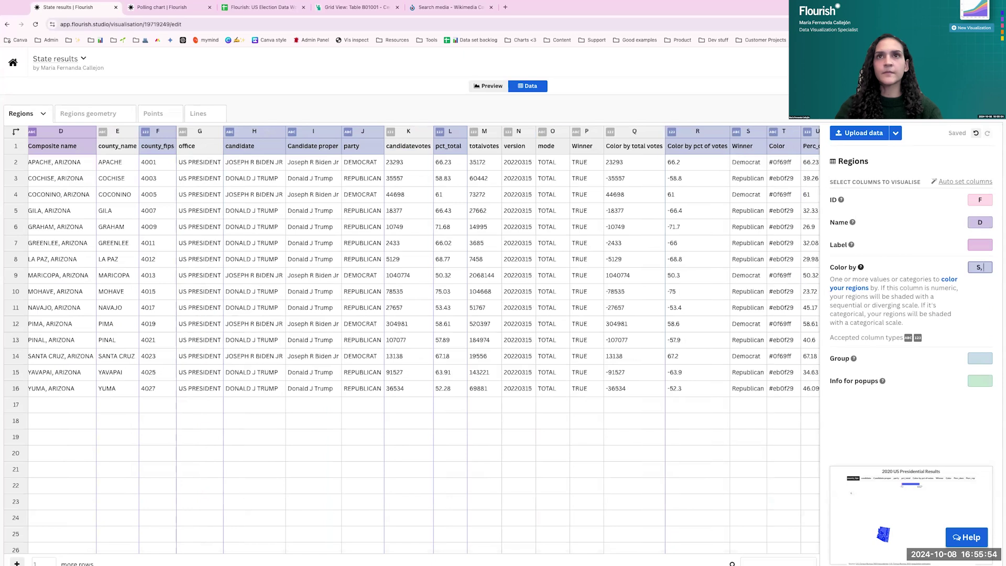
pyautogui.write('R')
pyautogui.press('Return')
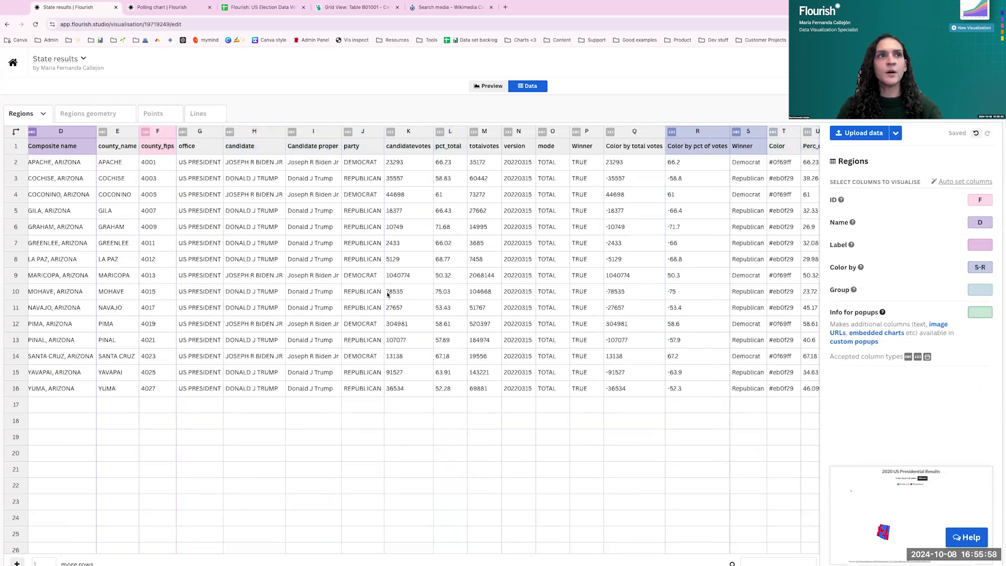
# - Set the Info for popups columns to D, I, L, covering composite name, proper candidate name and percentage total
pyautogui.hscroll(-3, 388, 295)
pyautogui.click(980, 313)
pyautogui.write('D,')
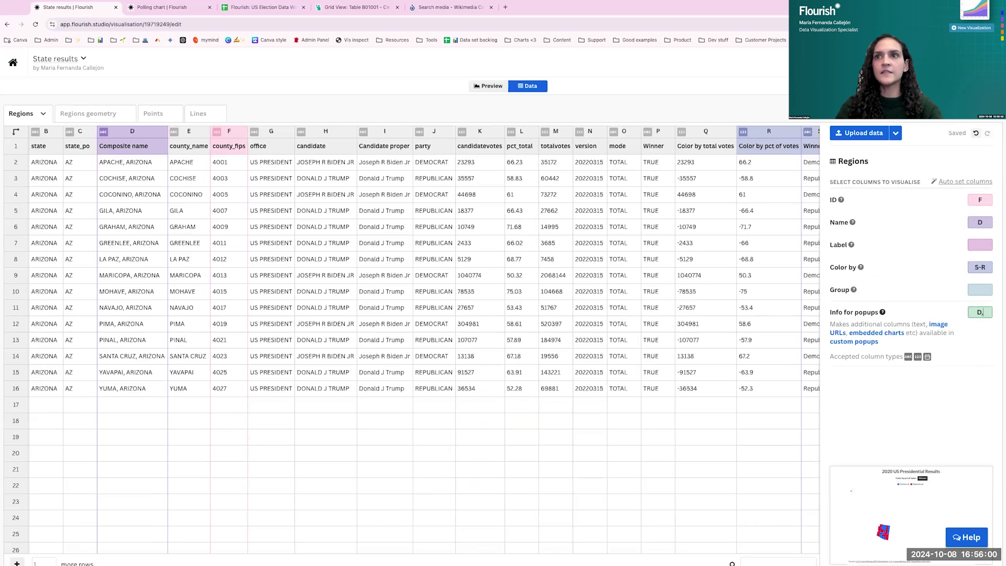
pyautogui.hscroll(3, 368, 232)
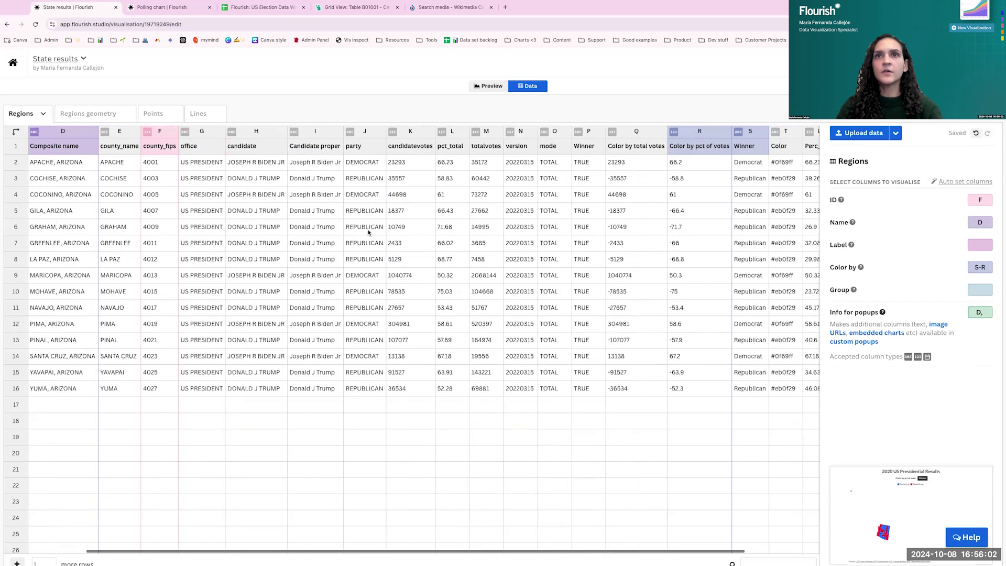
pyautogui.write('I,')
pyautogui.hscroll(1, 430, 197)
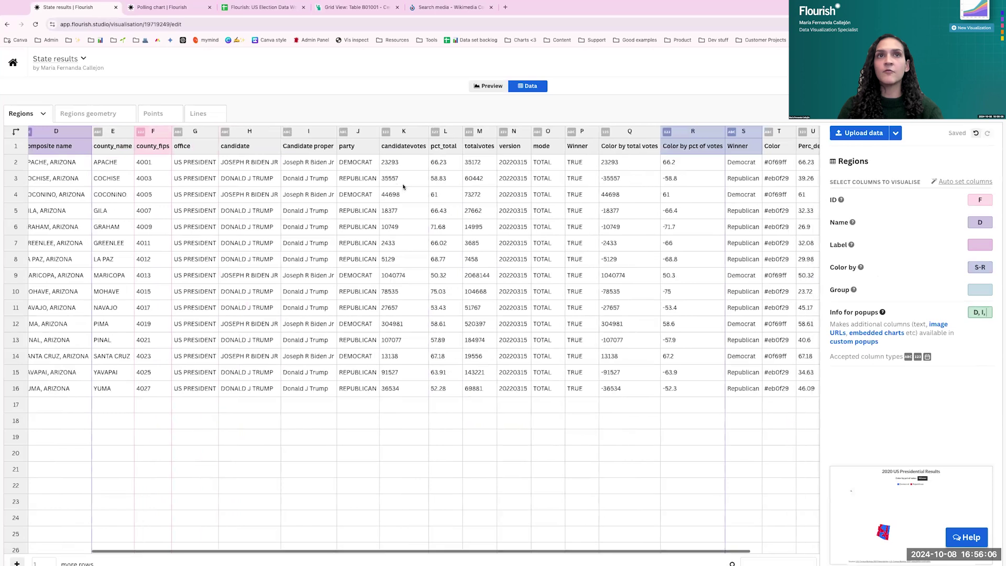
pyautogui.write('L')
pyautogui.click(905, 394)
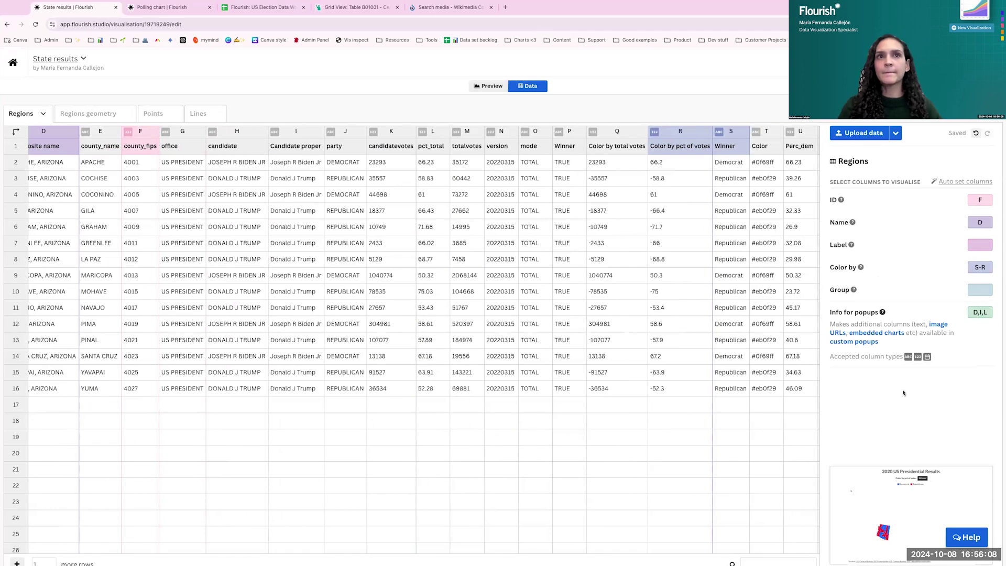
# - Set the map's projection to Eckert IV with Auto bounds and narrow the preview to a width of 400
pyautogui.click(488, 87)
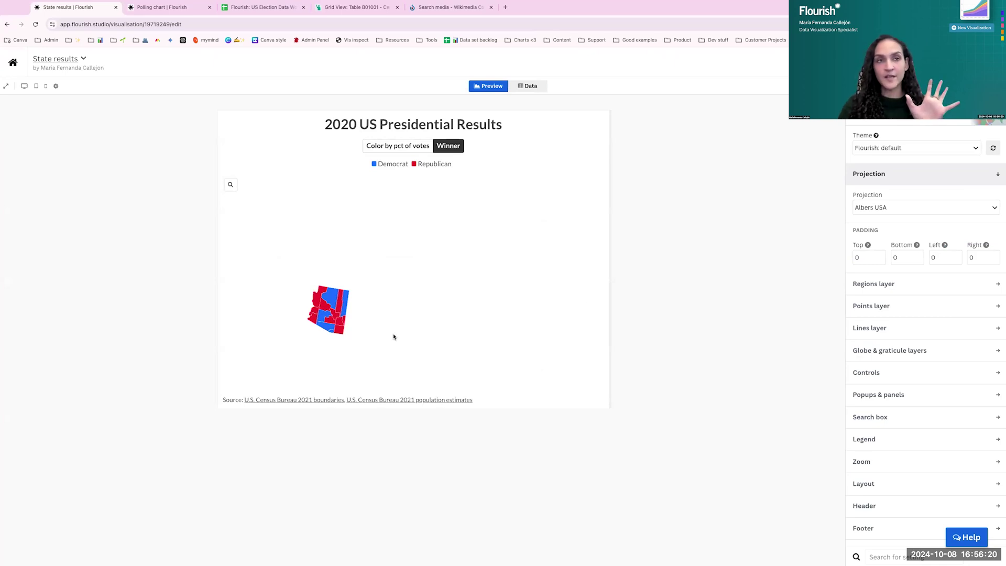
pyautogui.click(525, 89)
pyautogui.click(492, 86)
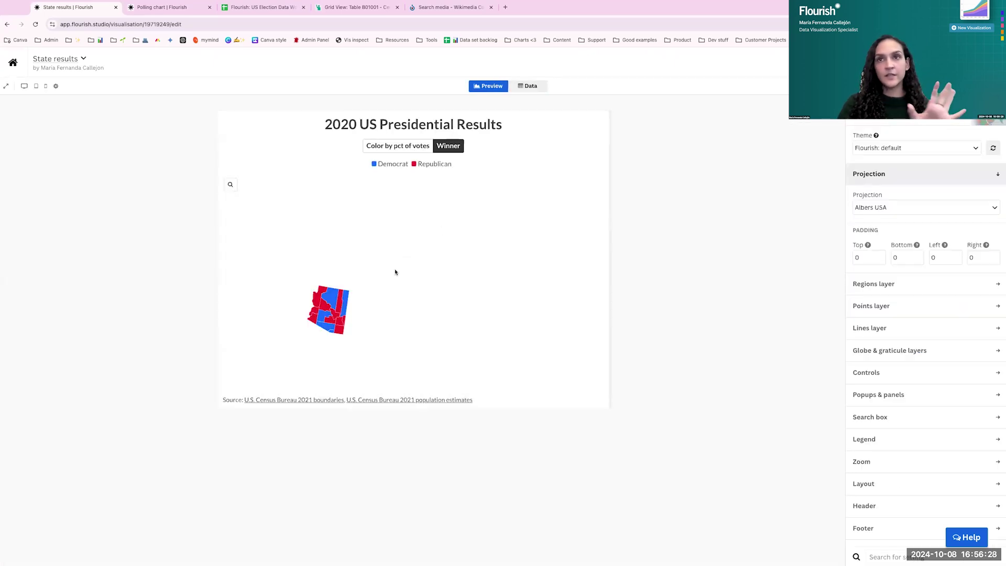
pyautogui.click(894, 207)
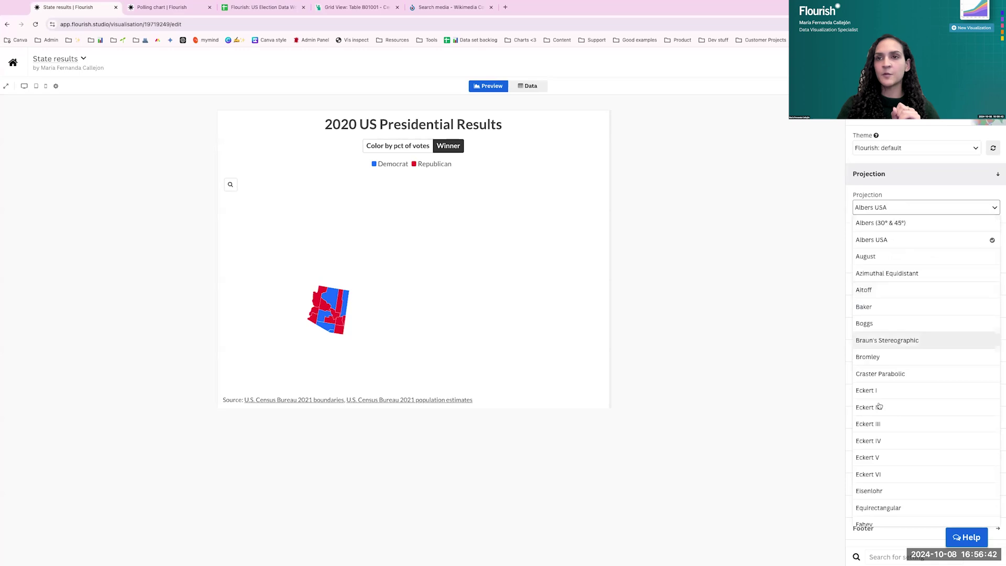
pyautogui.click(875, 447)
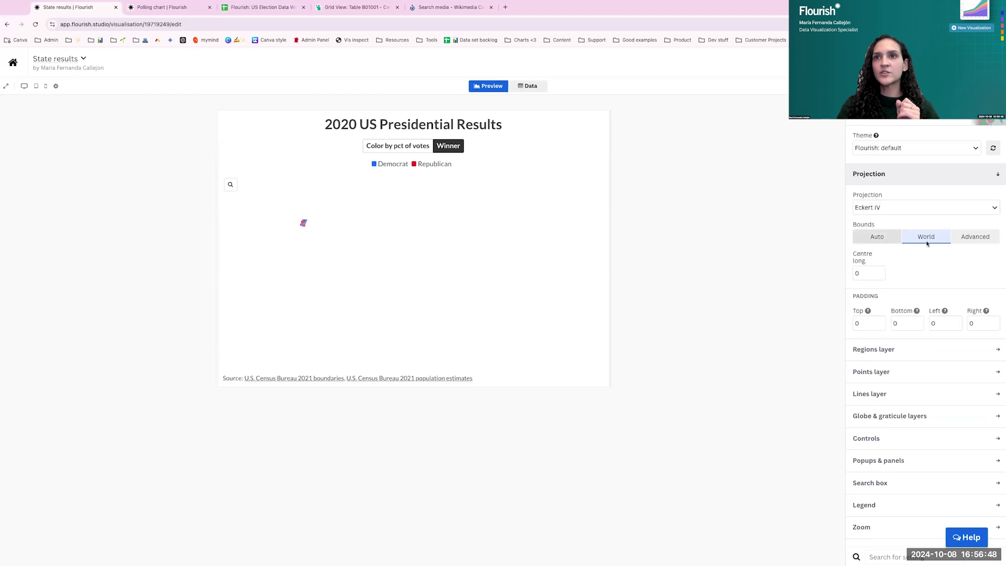
pyautogui.click(881, 242)
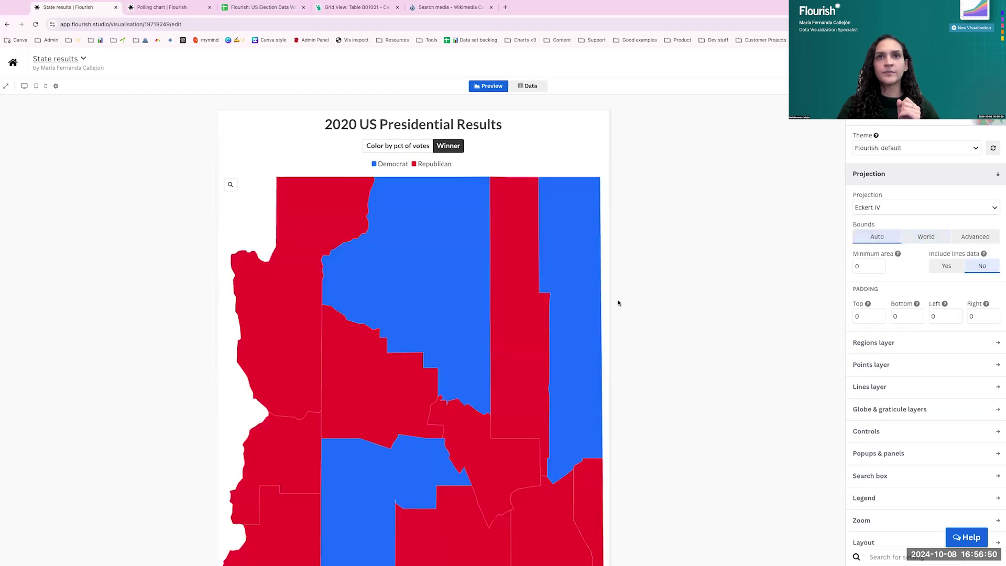
pyautogui.moveTo(609, 299); pyautogui.dragTo(513, 270)
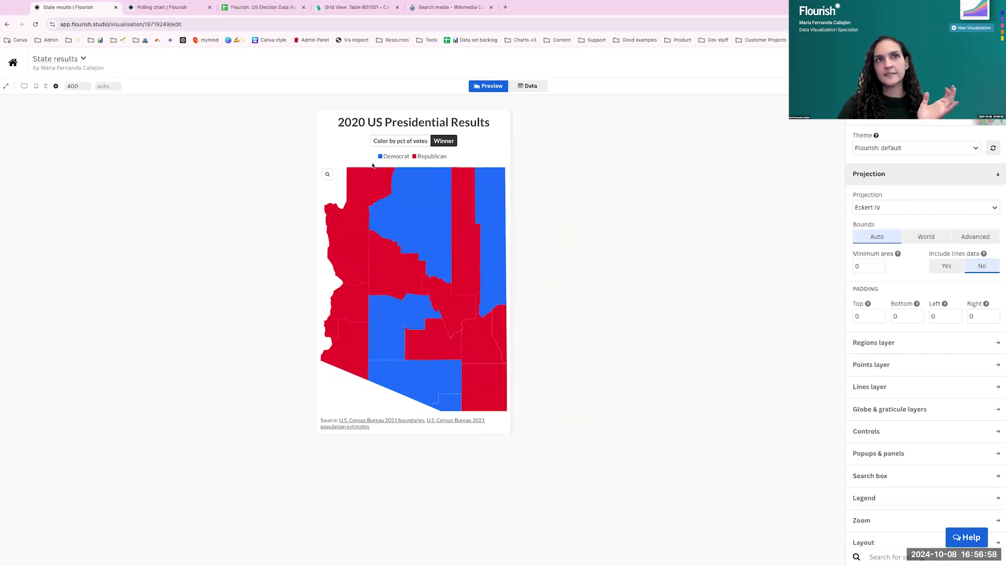
# - Compare the Arizona map's Winner and Color by pct of votes views, ending on Color by pct of votes
pyautogui.click(394, 138)
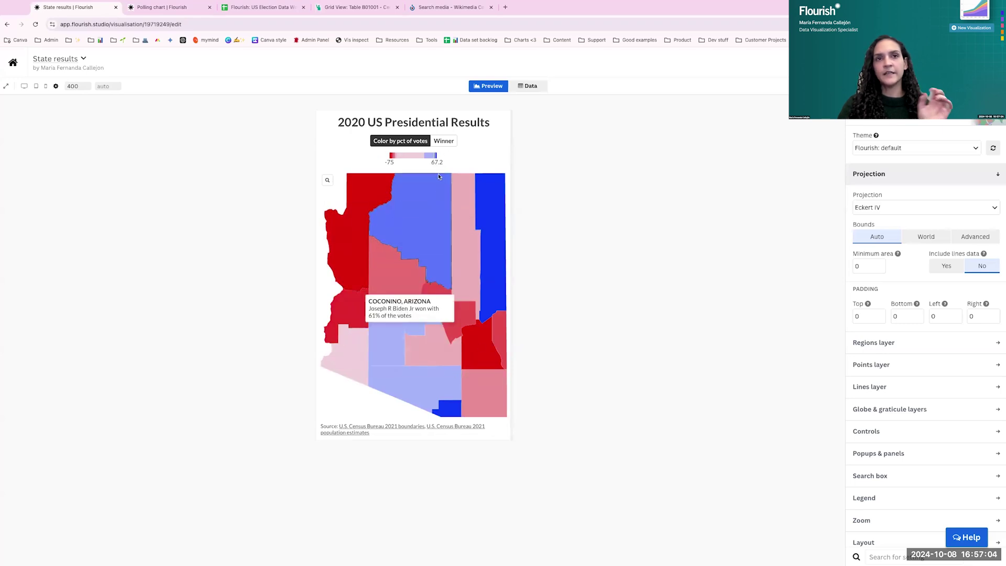
pyautogui.click(443, 141)
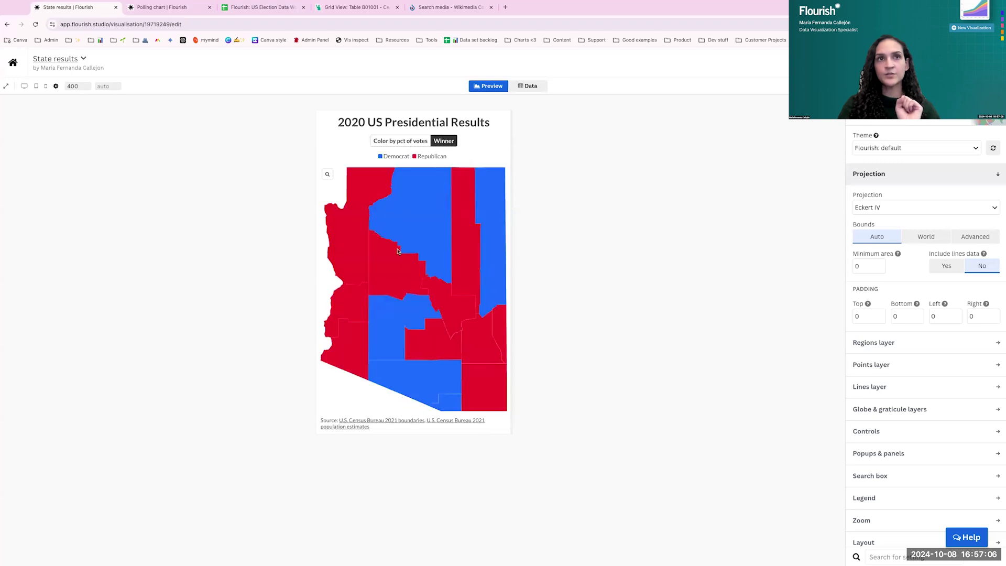
pyautogui.click(404, 143)
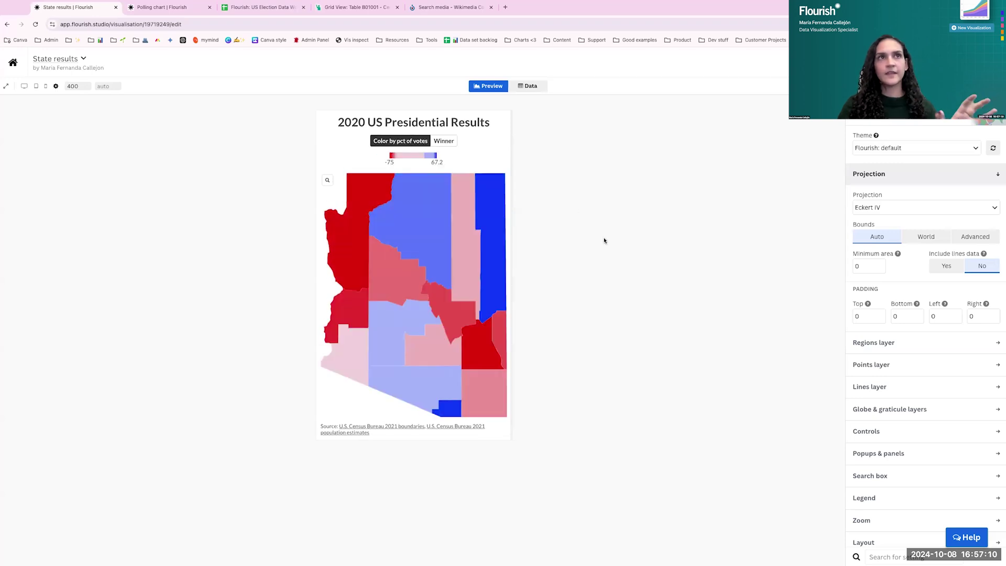
pyautogui.hotkey('ctrl', 'Left')
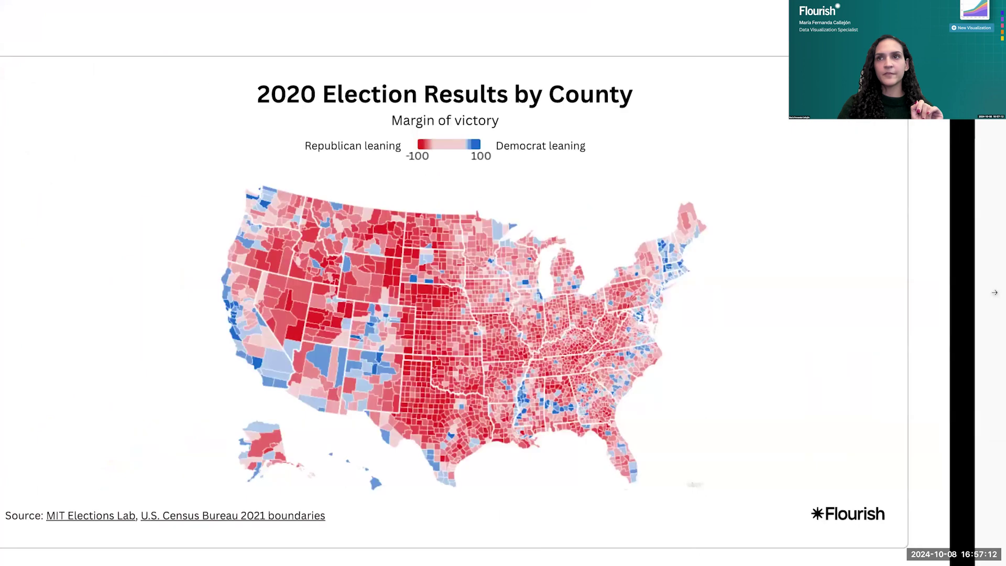
pyautogui.click(990, 295)
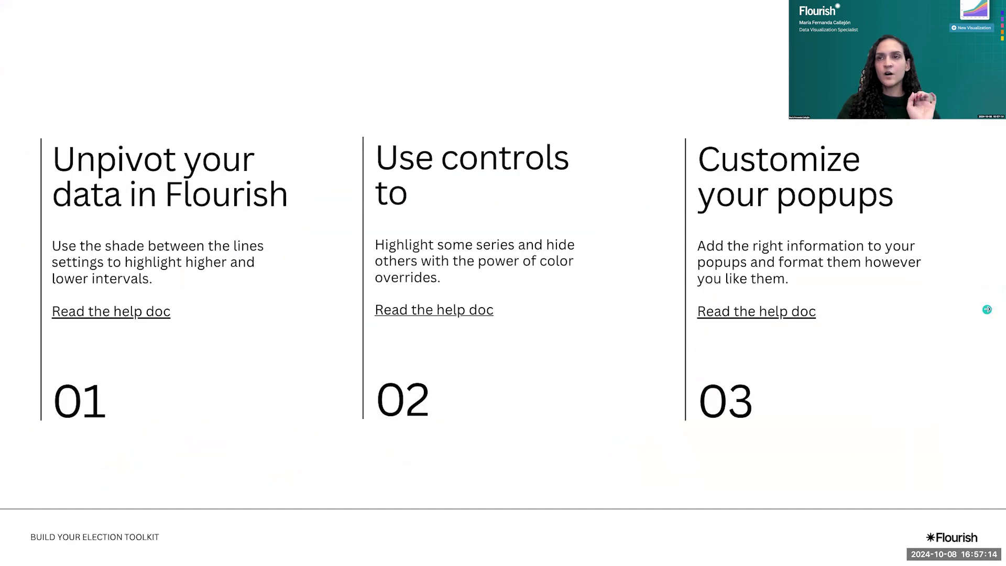
pyautogui.click(987, 309)
pyautogui.click(988, 310)
pyautogui.click(918, 335)
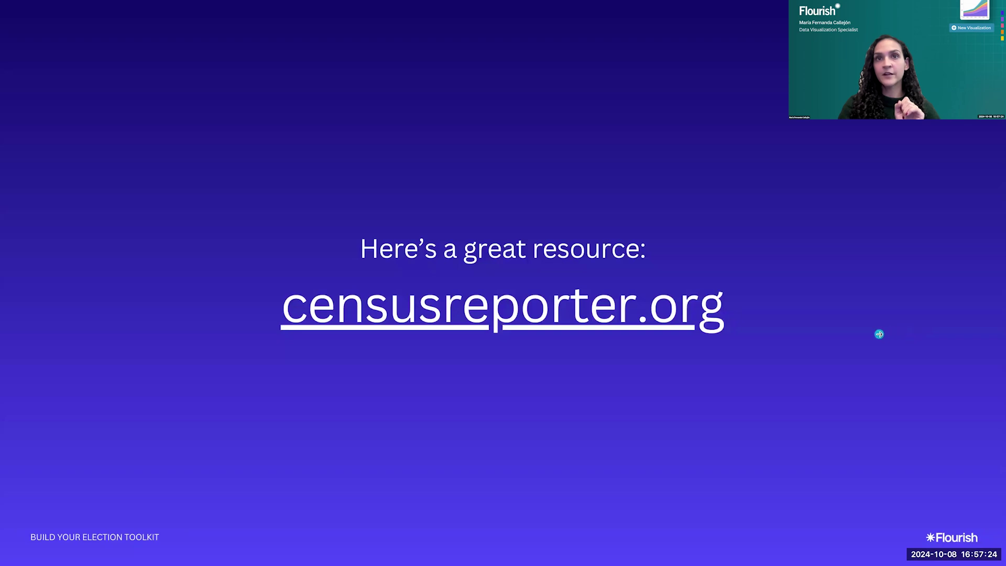
pyautogui.hotkey('ctrl', 'Right')
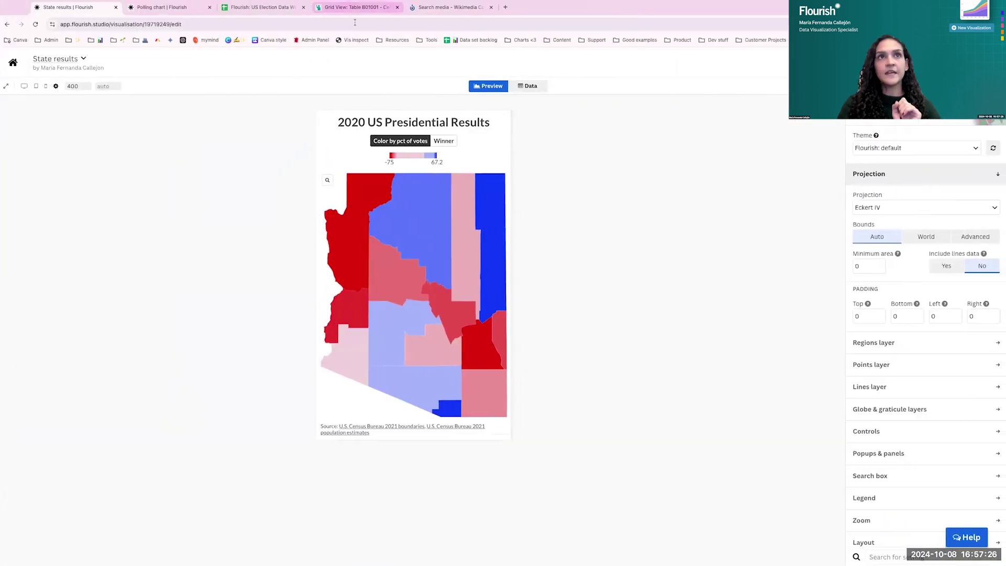
# - Switch to Census Reporter, search for Arizona and open the Arizona state profile
pyautogui.click(356, 7)
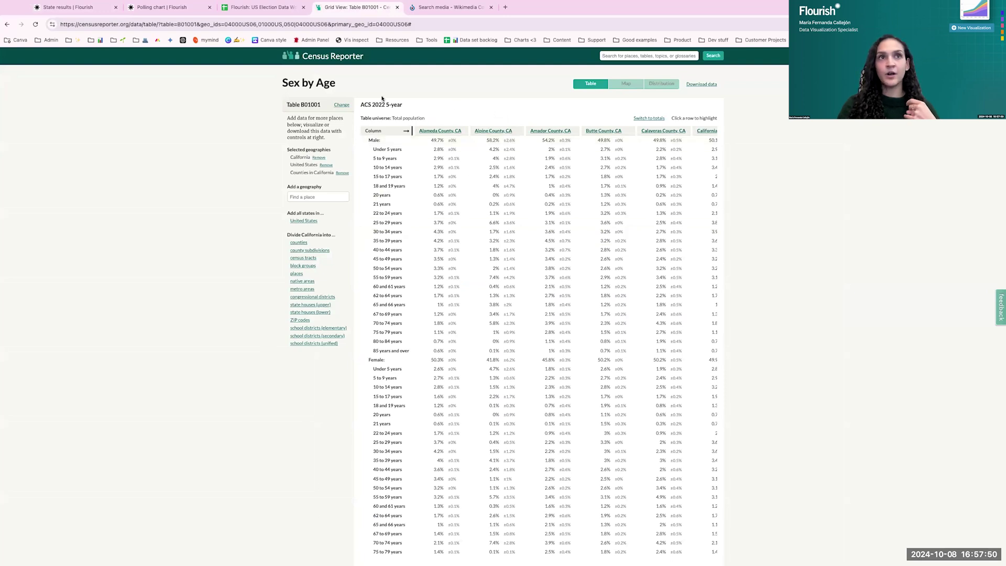
pyautogui.click(614, 52)
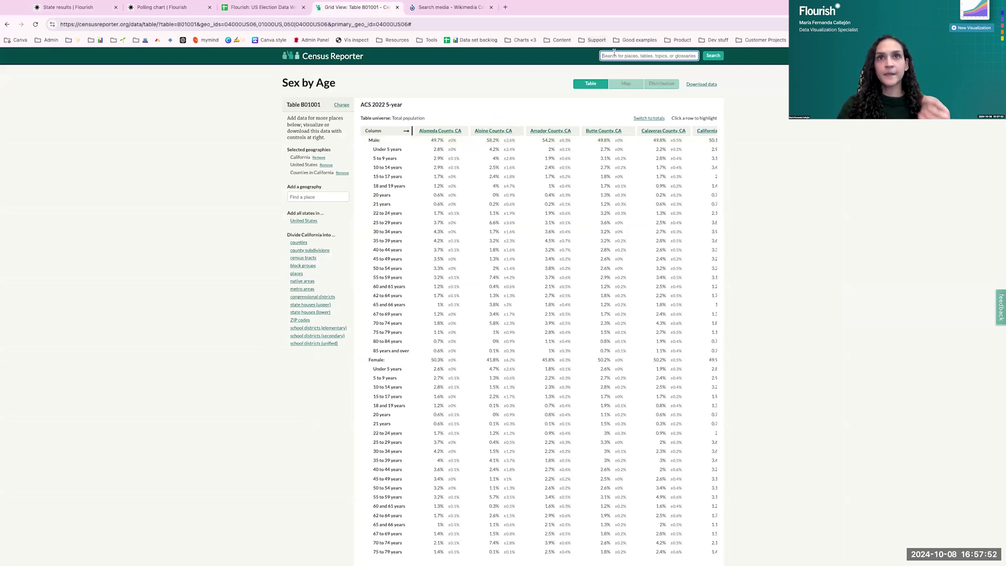
pyautogui.write('Arizona')
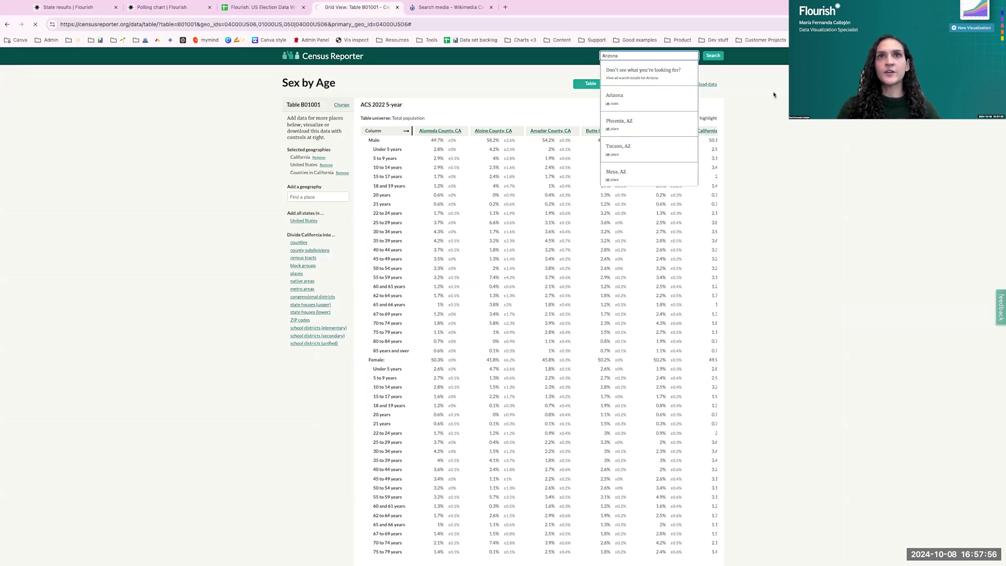
pyautogui.press('Return')
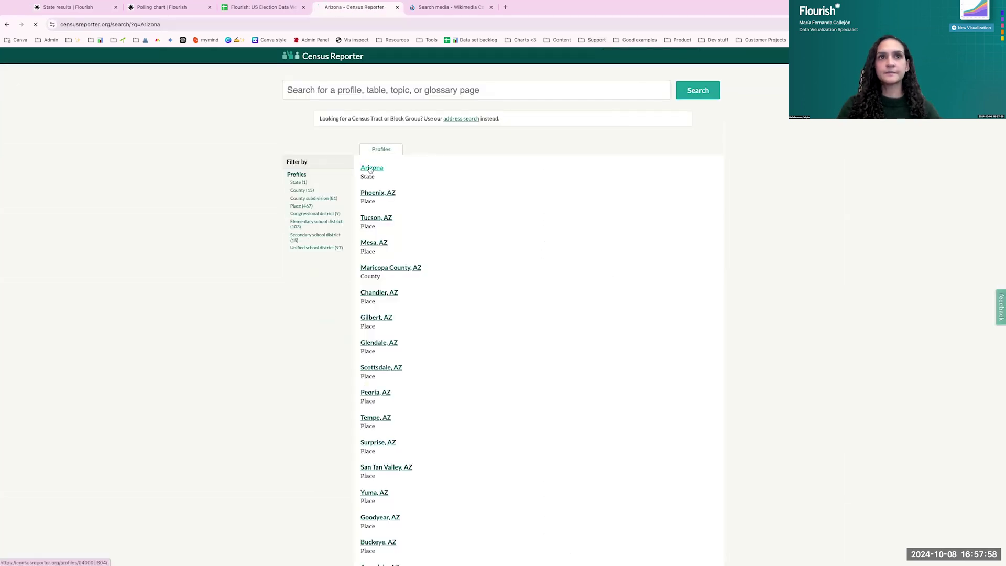
pyautogui.click(370, 168)
# - Open the Sex by Age data table from Arizona's age category chart and divide the state into congressional districts
pyautogui.scroll(-1, 603, 325)
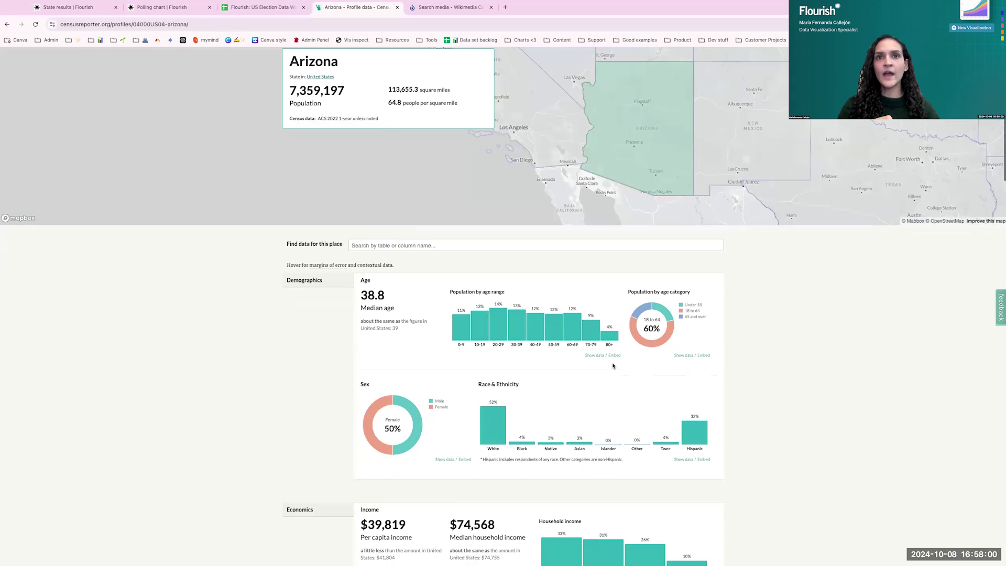
pyautogui.click(684, 356)
pyautogui.click(476, 370)
pyautogui.scroll(-1, 449, 295)
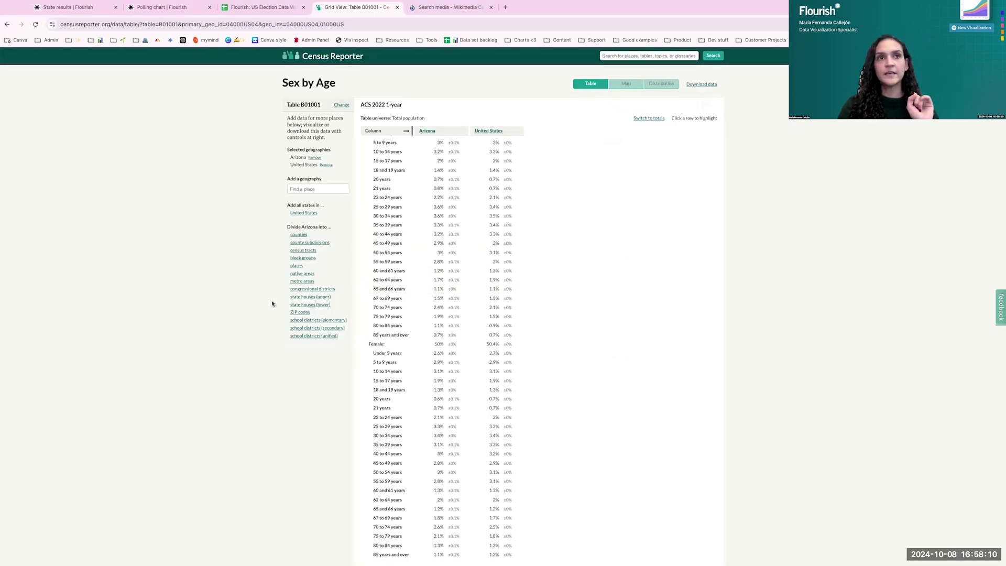
pyautogui.moveTo(287, 227); pyautogui.dragTo(331, 227)
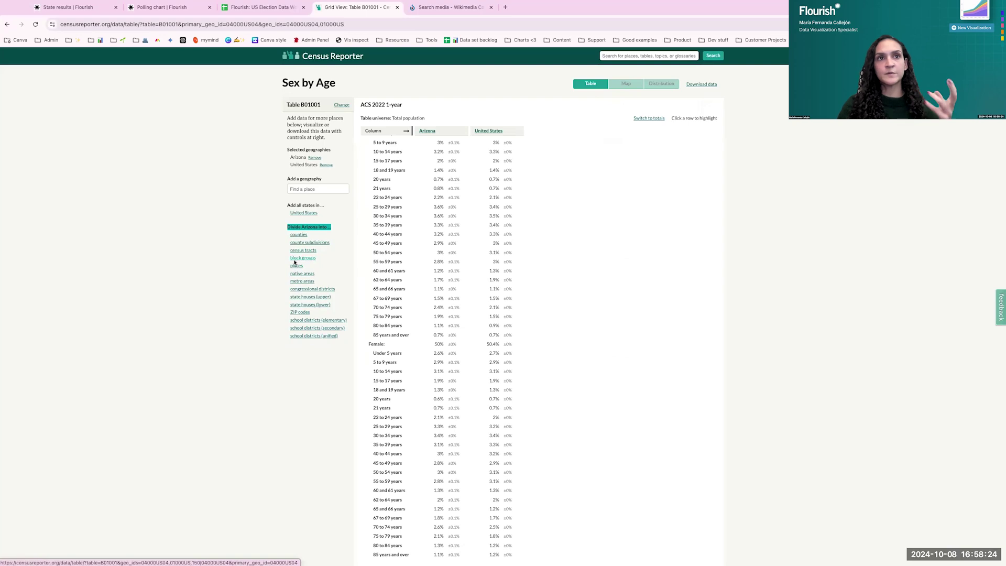
pyautogui.click(297, 290)
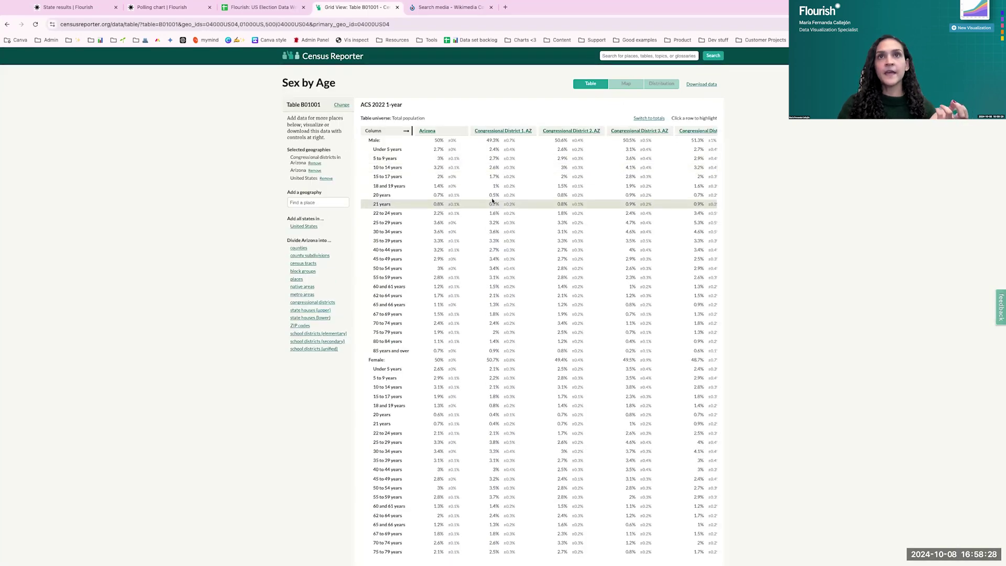
# - Download the congressional district data as GeoJSON, saving it to the Desktop as arizona.zip
pyautogui.moveTo(694, 85)
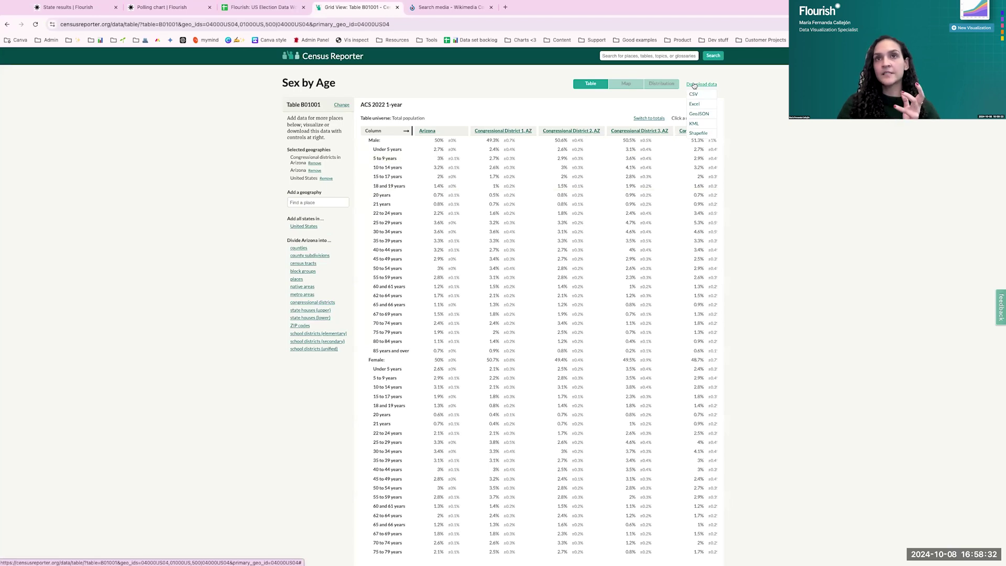
pyautogui.click(697, 113)
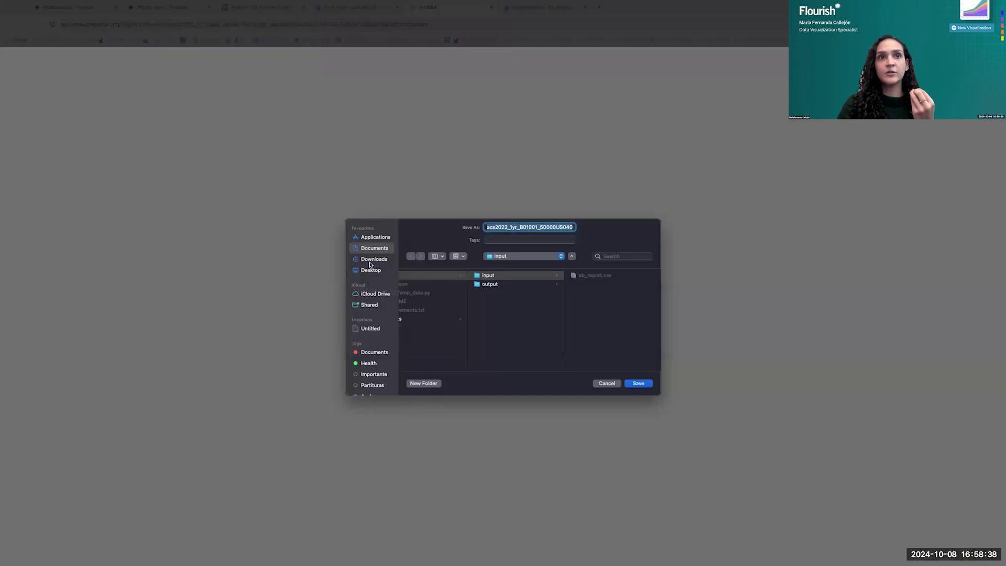
pyautogui.press('super+d')
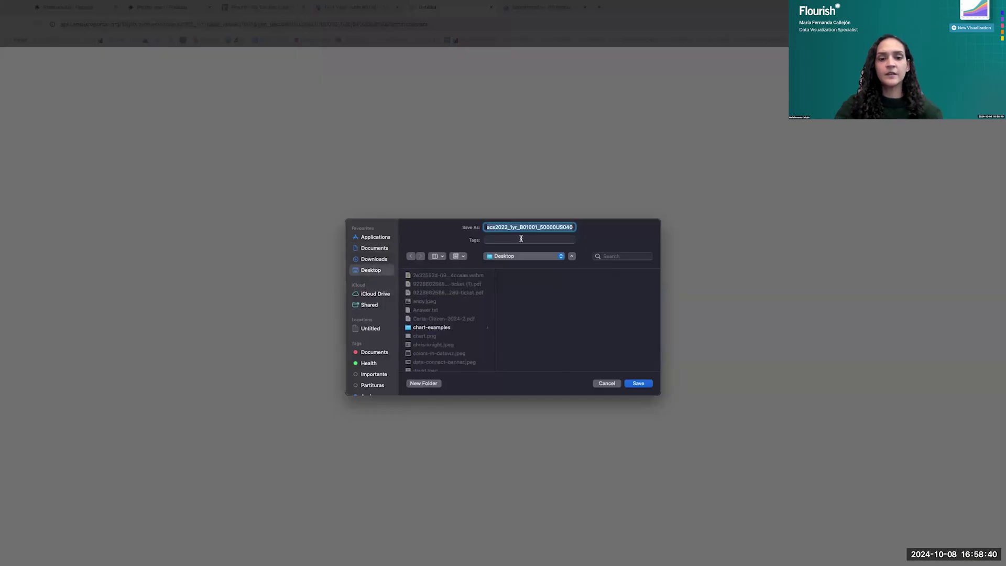
pyautogui.write('arizona.zip')
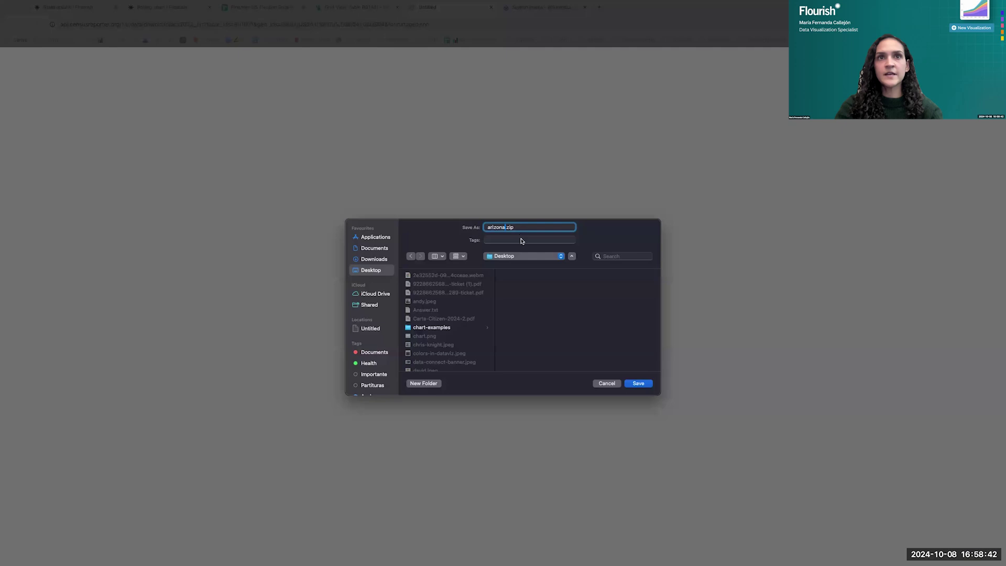
pyautogui.press('Return')
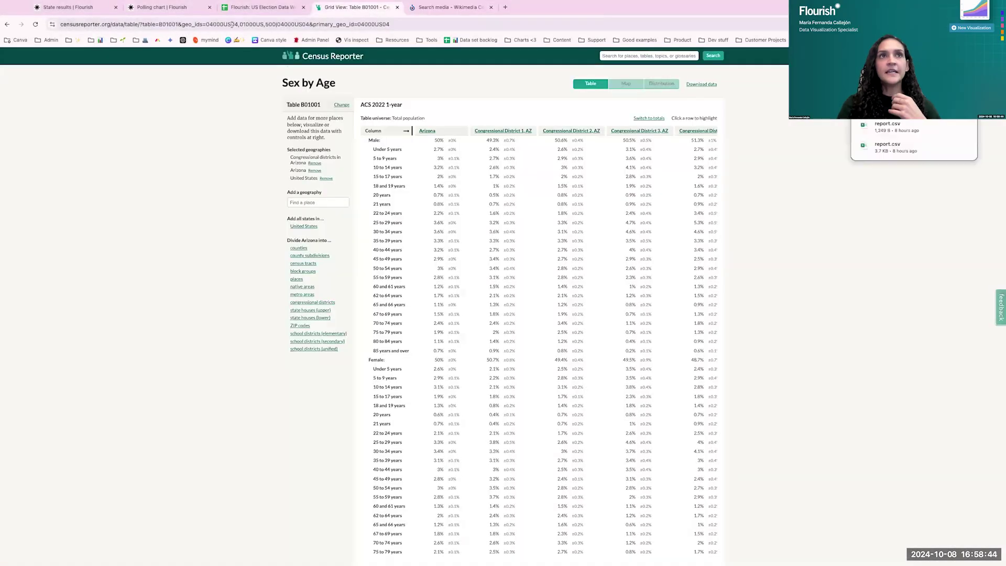
# - Return to the State results map in Flourish and view its Regions geometry data sheet
pyautogui.click(81, 10)
pyautogui.click(529, 87)
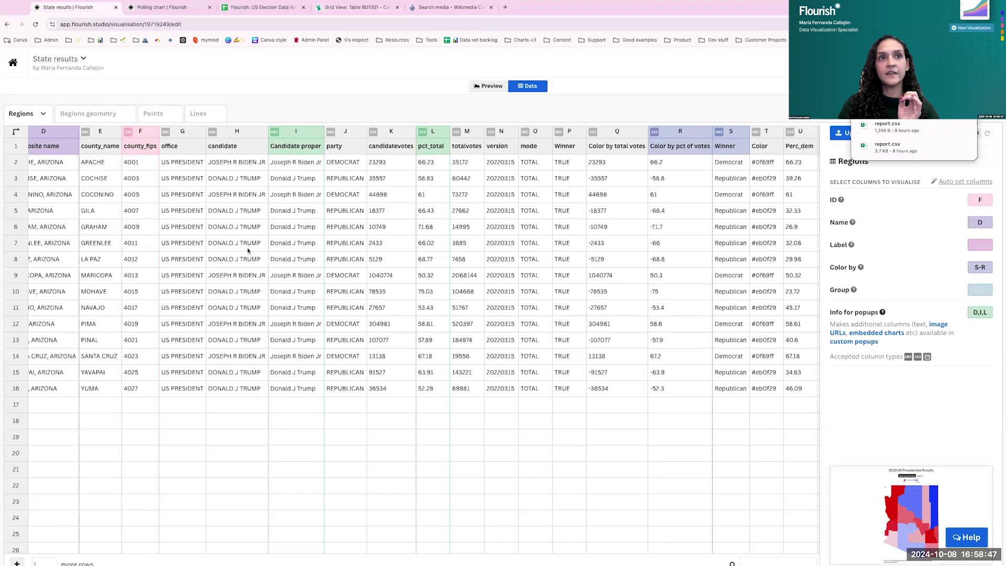
pyautogui.click(84, 114)
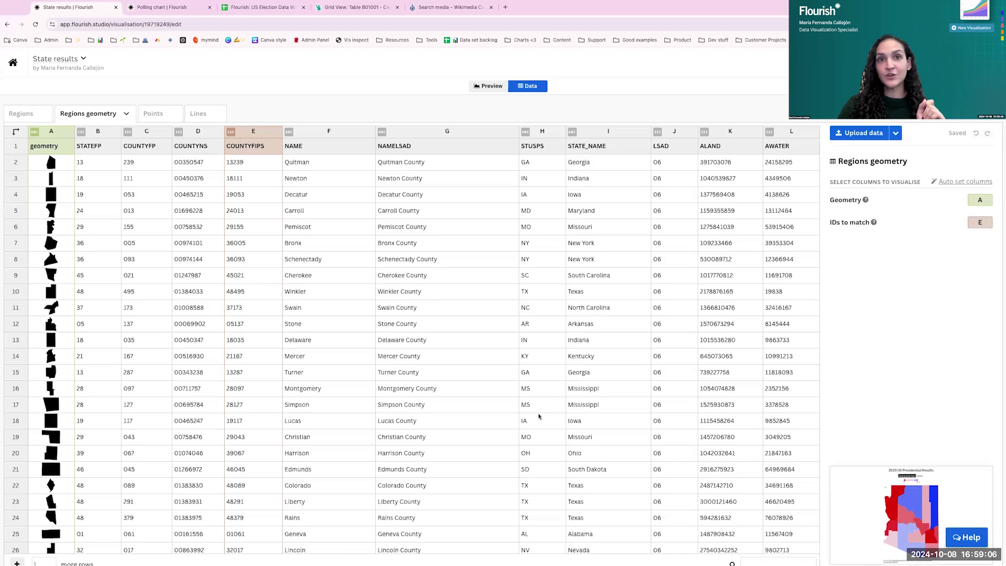
pyautogui.hotkey('ctrl', 'Right')
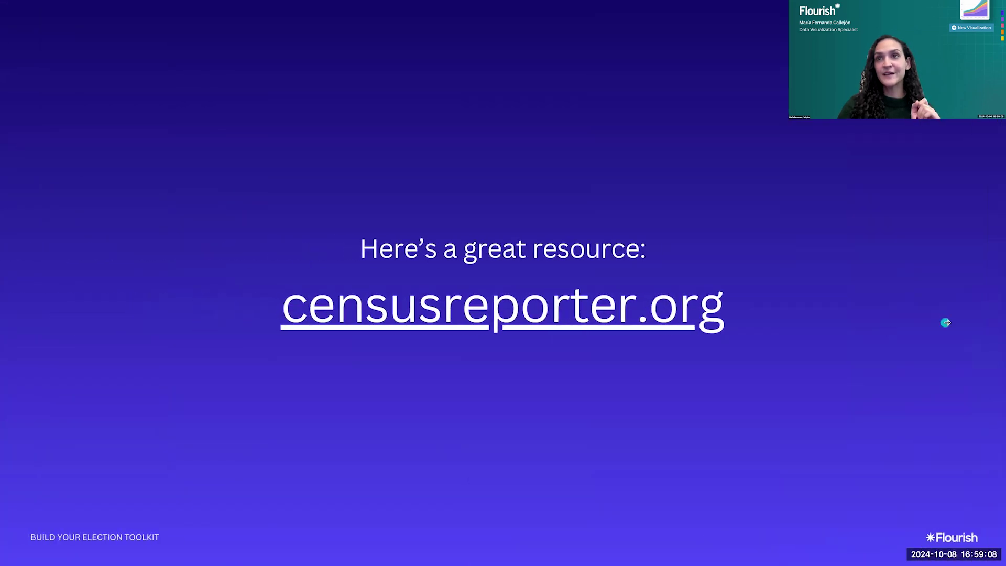
pyautogui.click(968, 322)
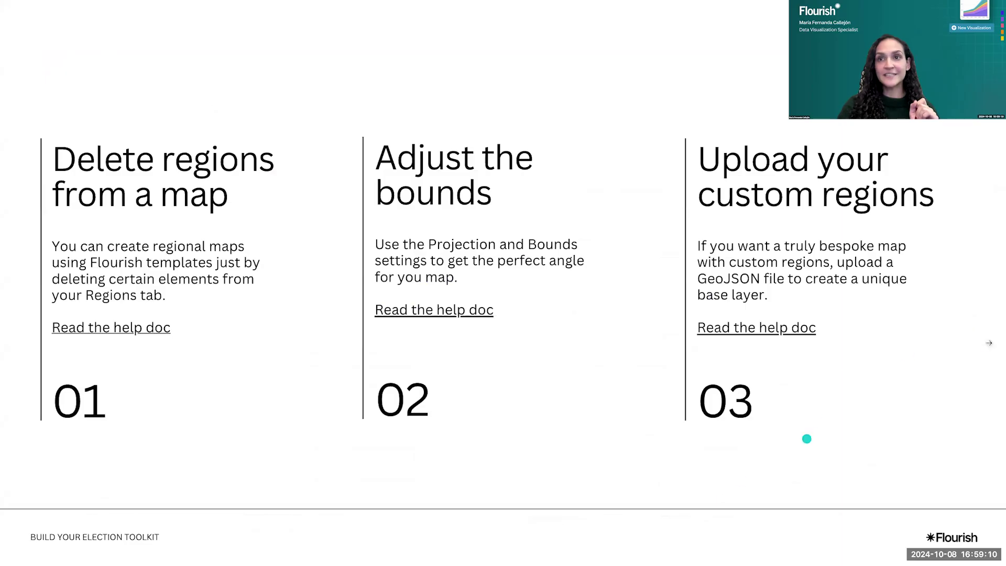
pyautogui.click(989, 342)
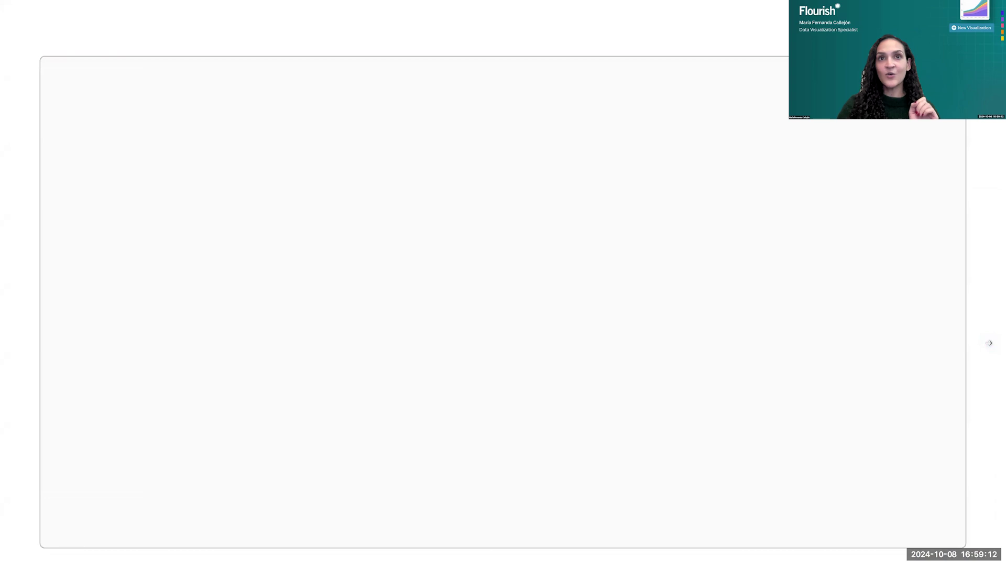